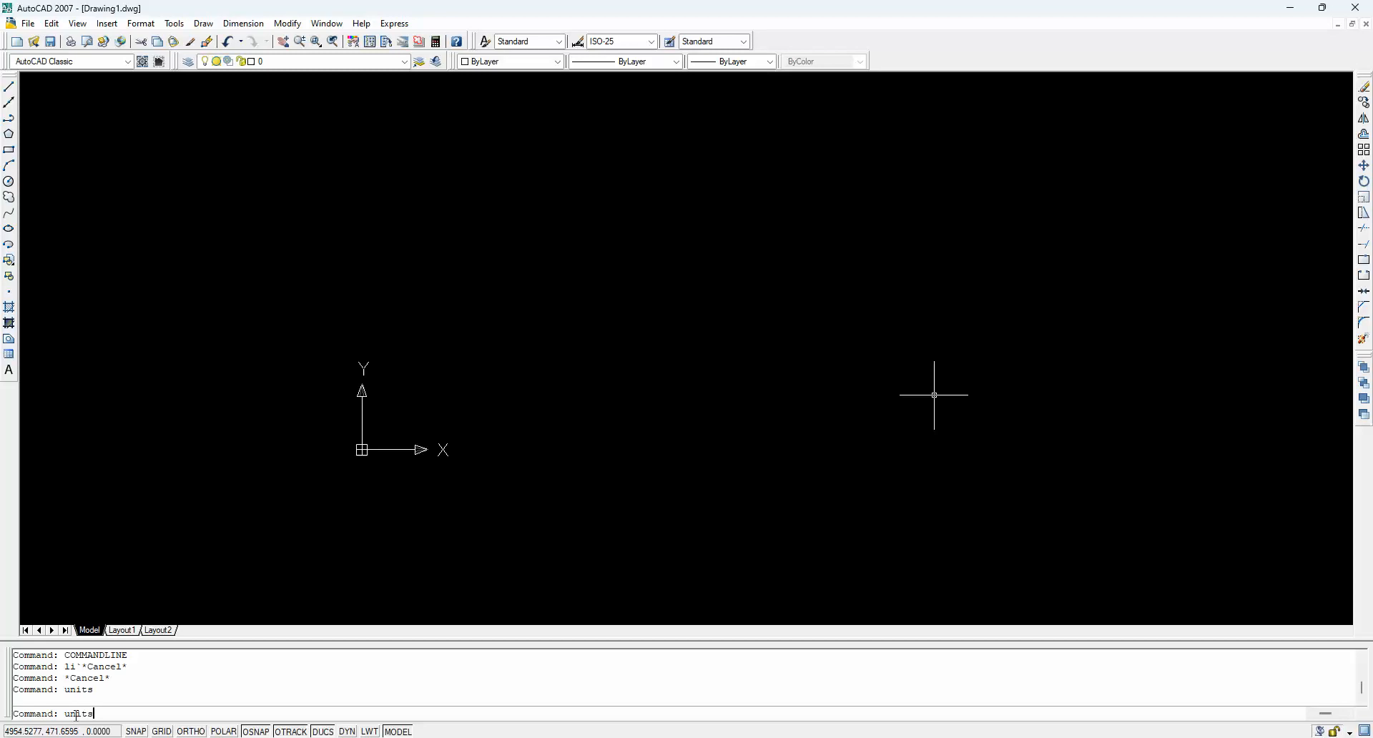
# Open the drawing units settings, keep the length type Decimal and set the insertion scale to Millimeters
pyautogui.press('Return')
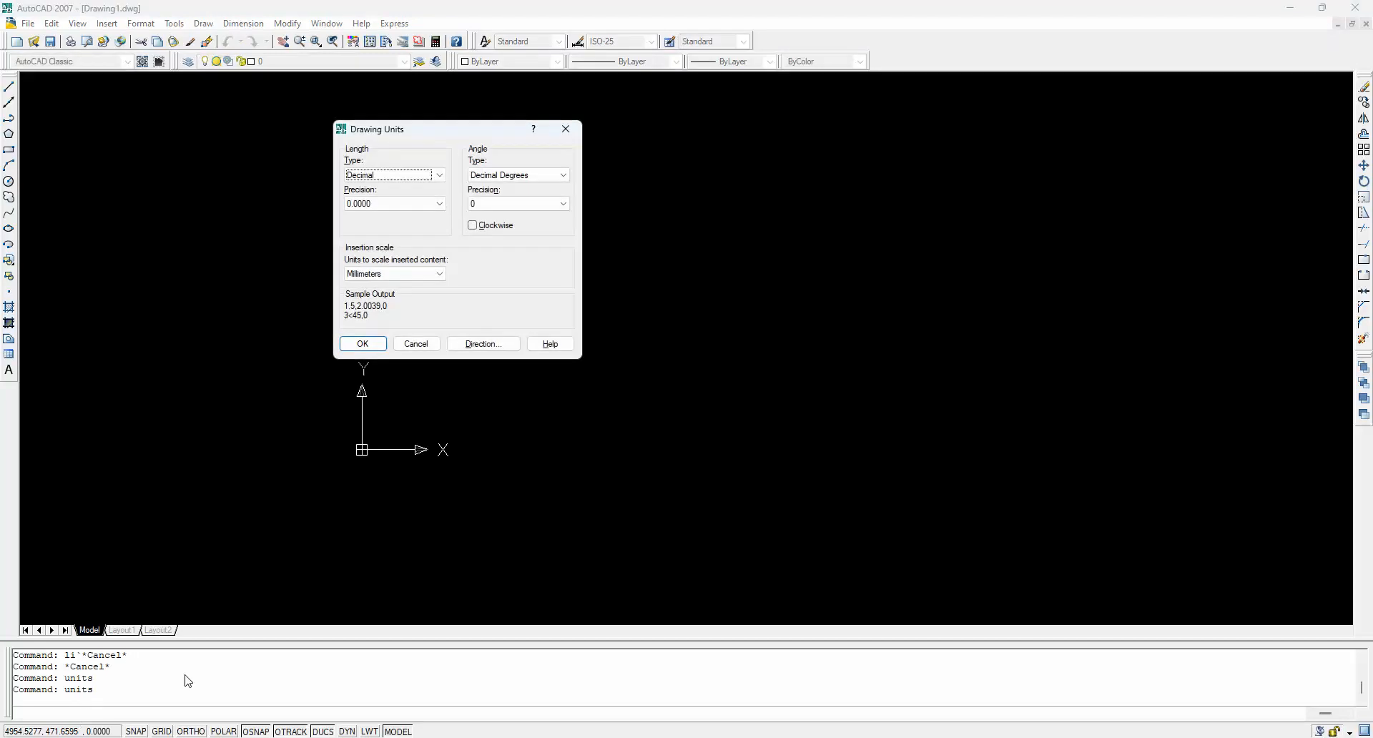
pyautogui.click(382, 174)
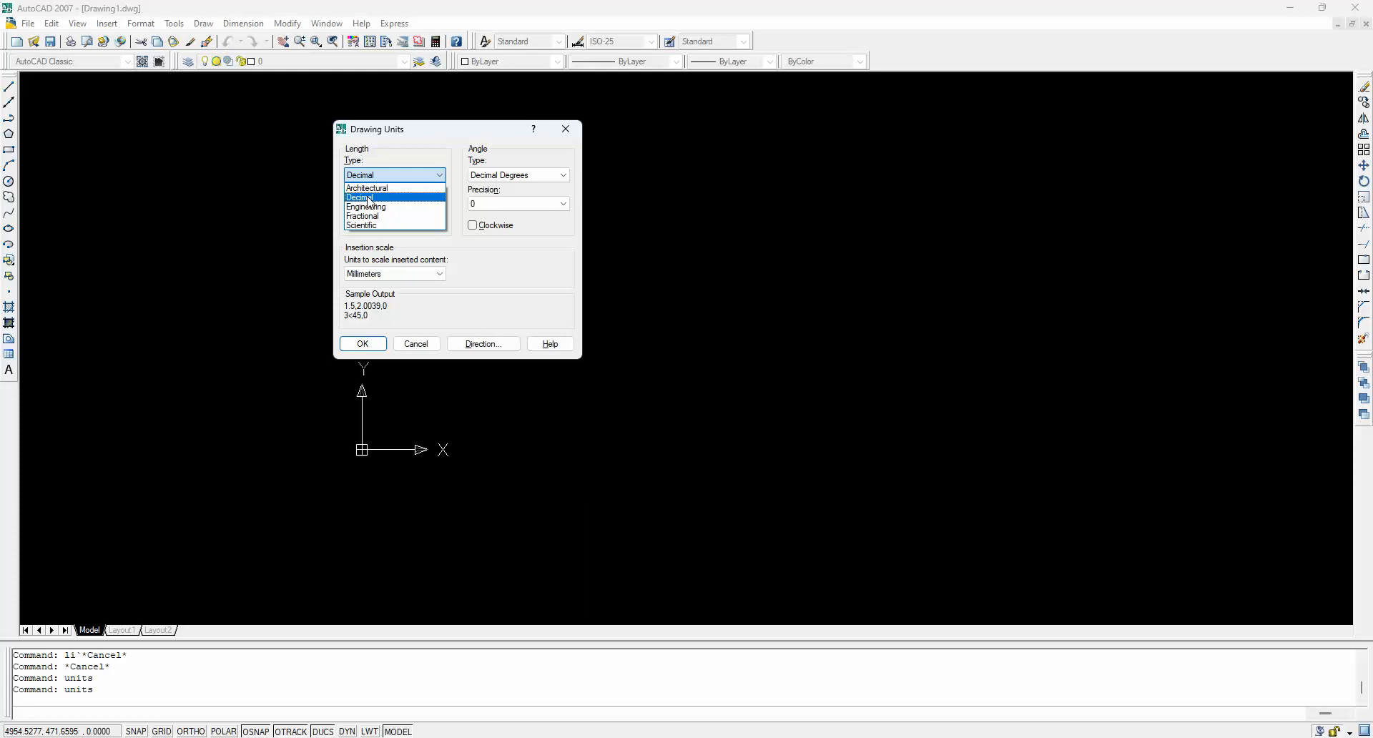
pyautogui.click(383, 197)
pyautogui.click(389, 276)
pyautogui.click(392, 176)
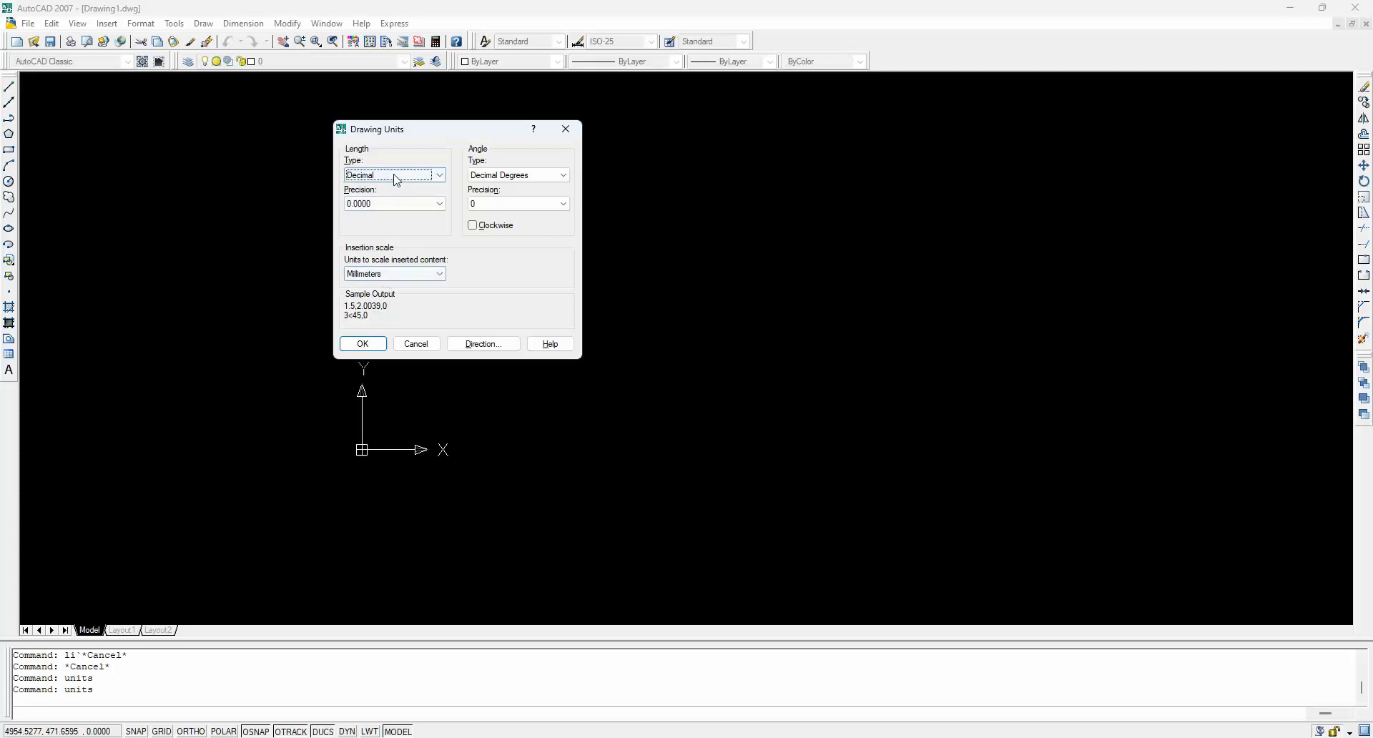
pyautogui.click(381, 196)
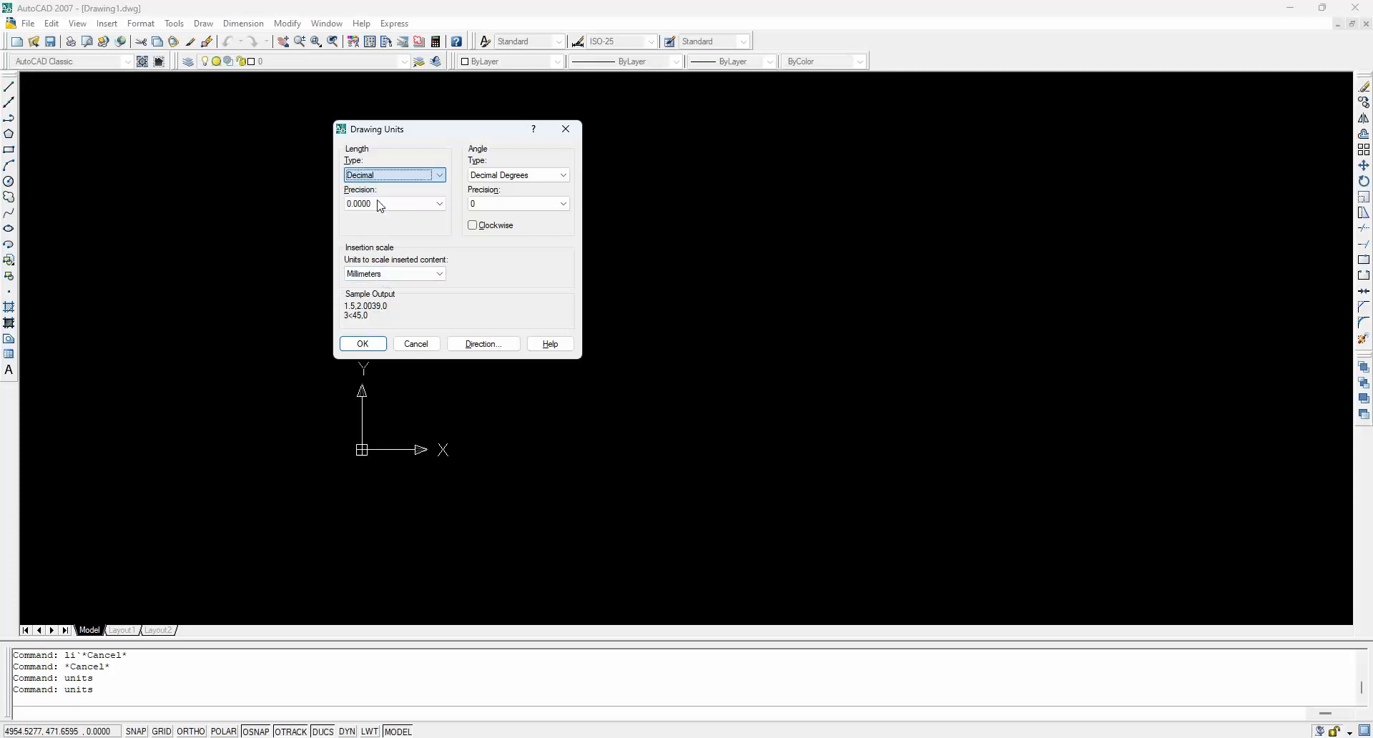
pyautogui.click(383, 274)
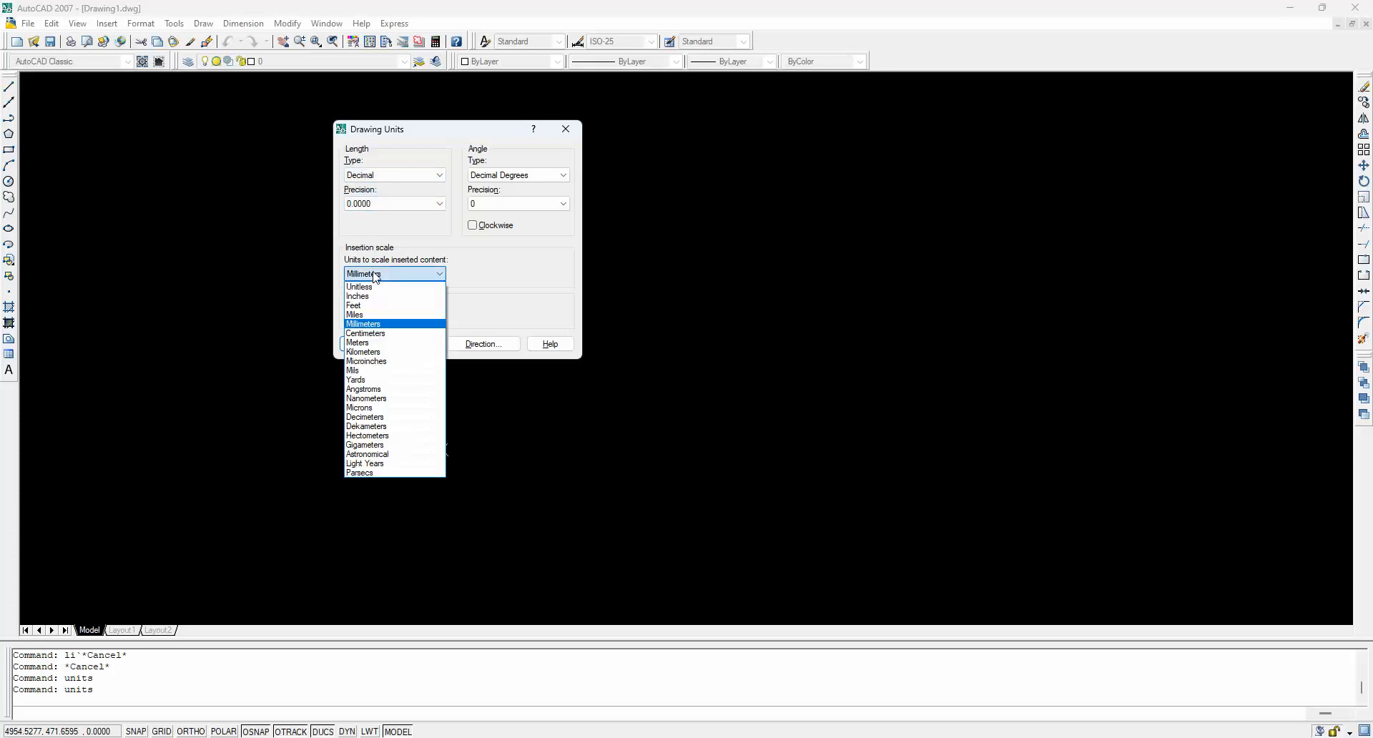
pyautogui.click(379, 324)
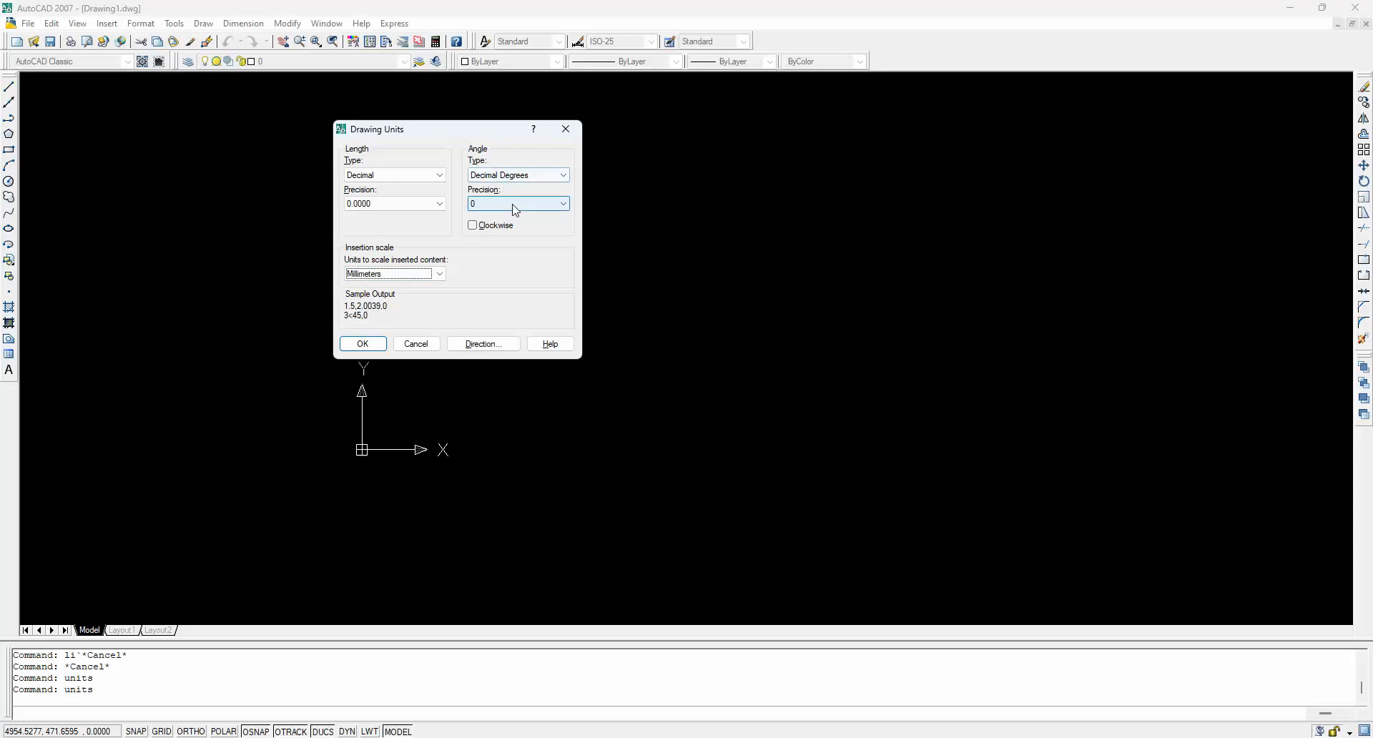
# Set the angle precision to 0.0 and accept the drawing units
pyautogui.click(515, 204)
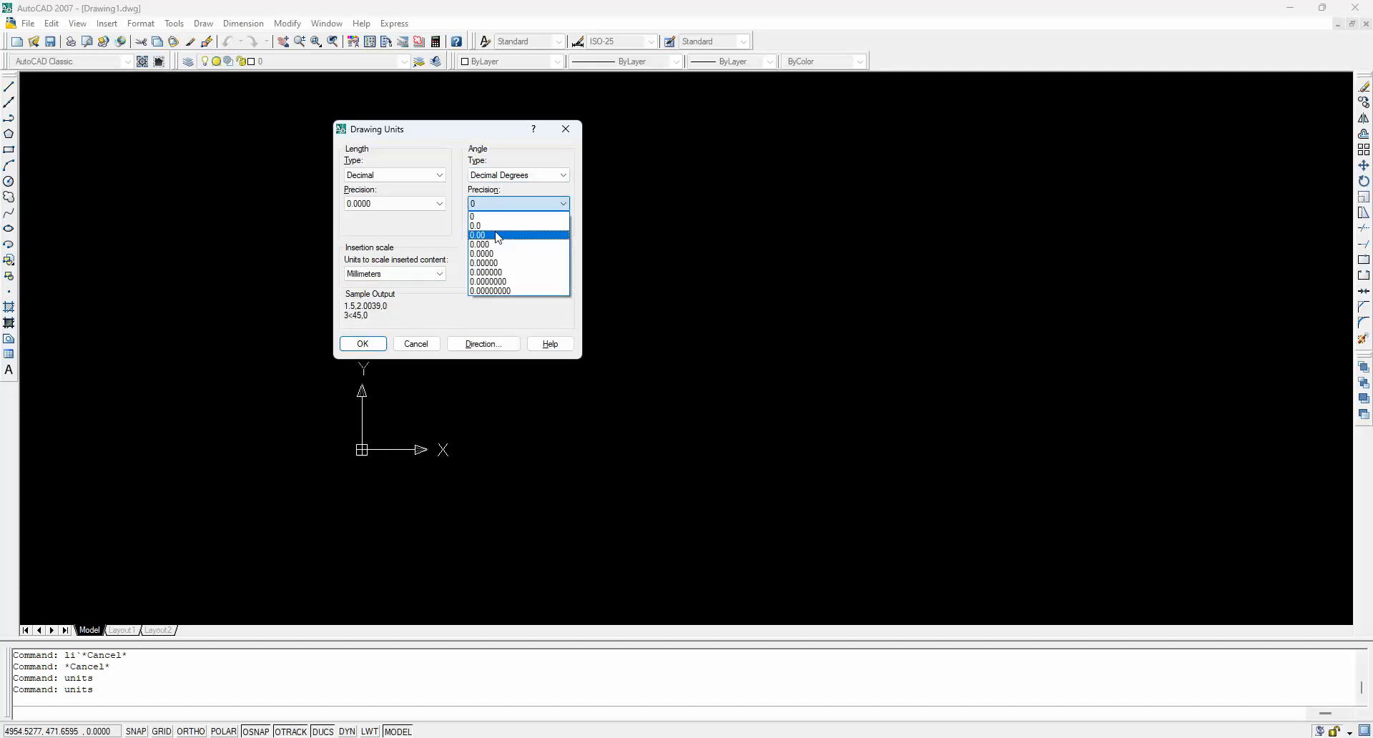
pyautogui.click(497, 236)
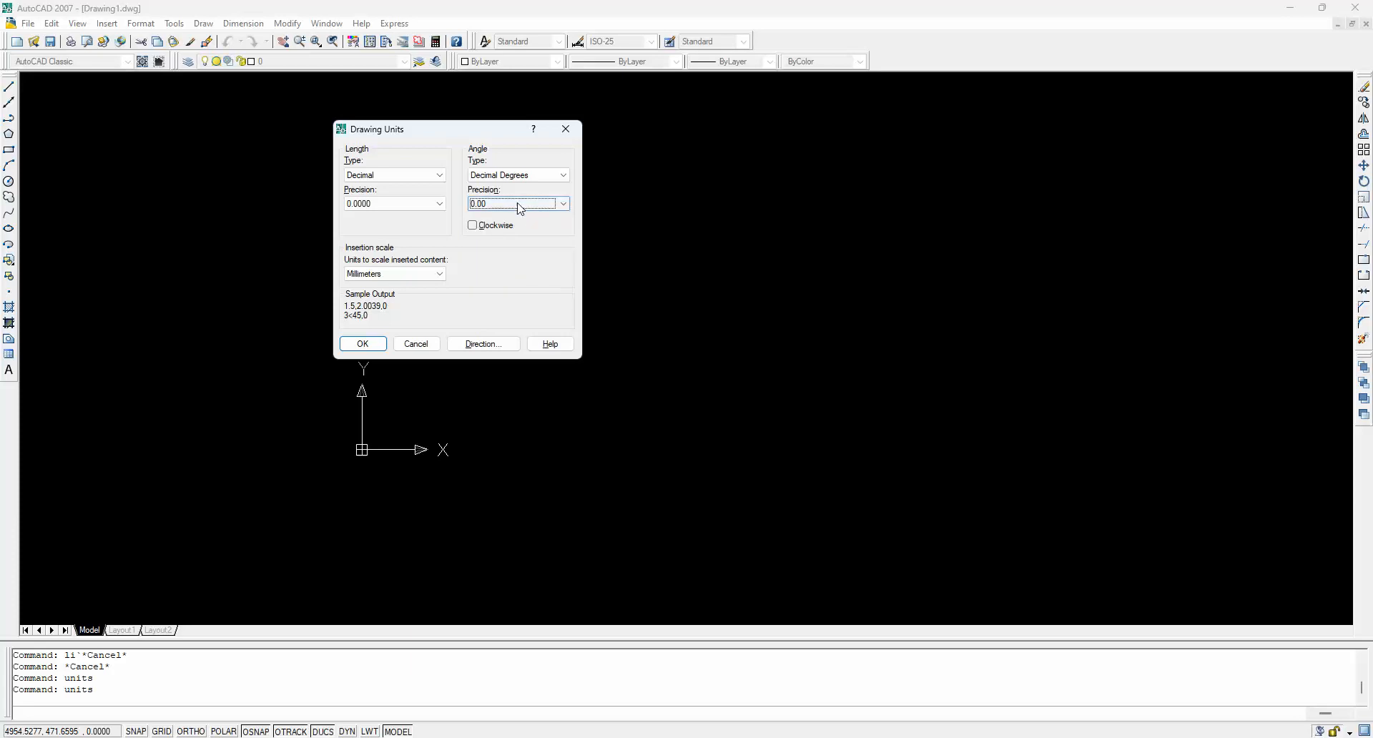
pyautogui.click(515, 205)
pyautogui.click(496, 226)
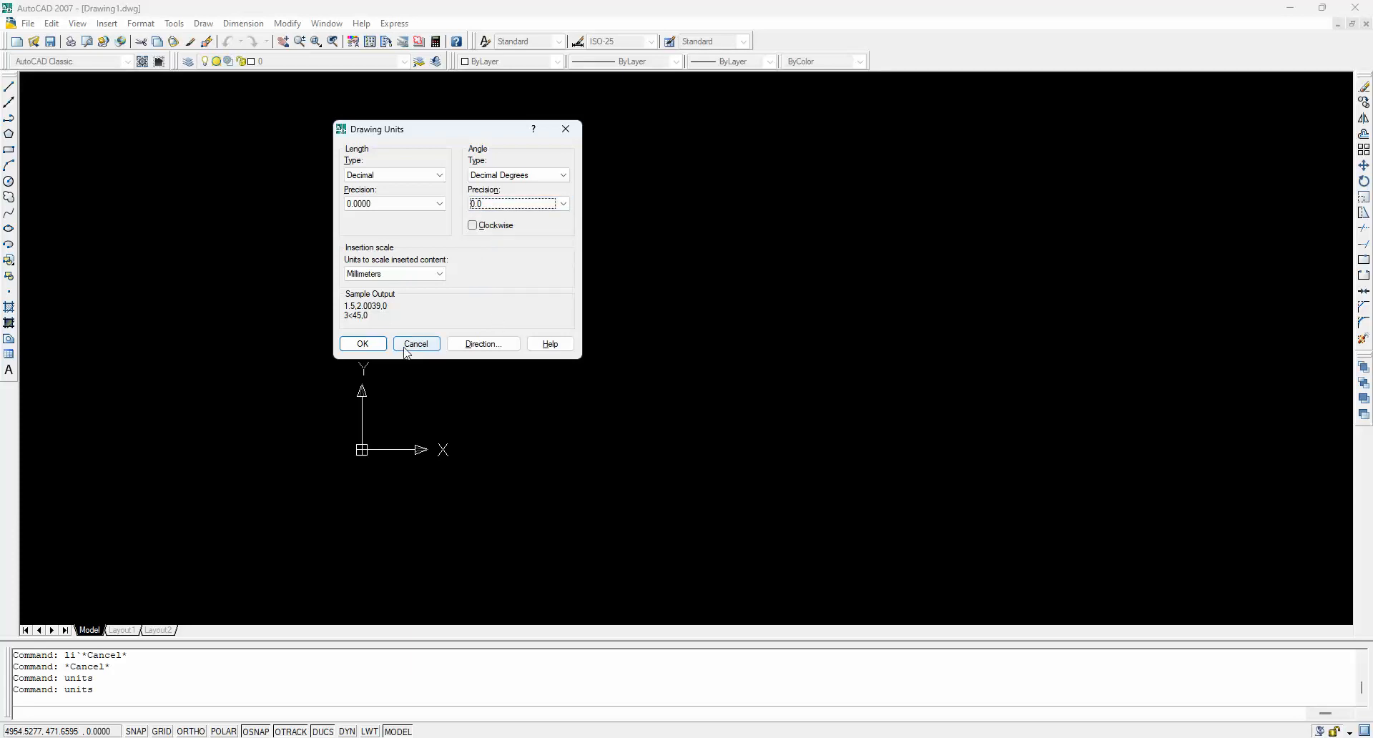
pyautogui.click(365, 345)
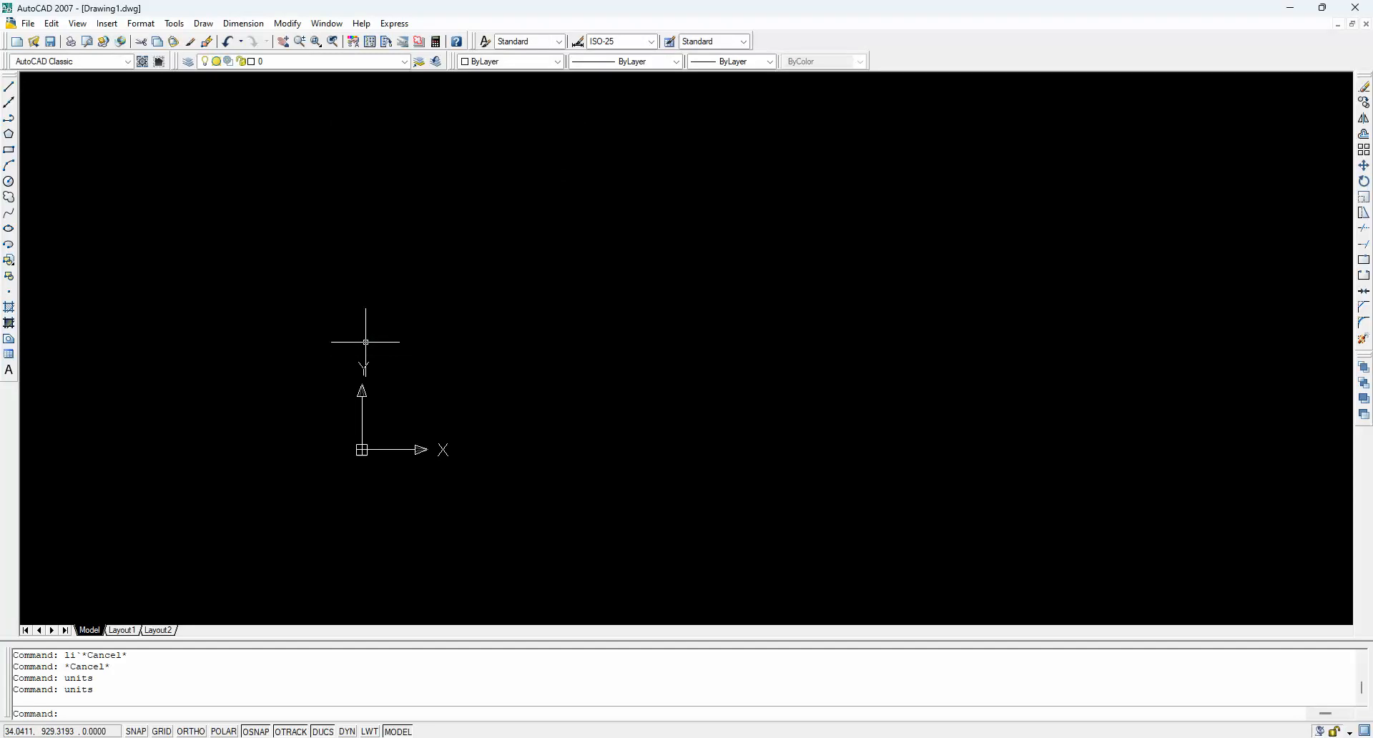
# Set the model space limits from 0,0 to 200,150 and zoom to the whole drawing area
pyautogui.write('limits')
pyautogui.press('Return')
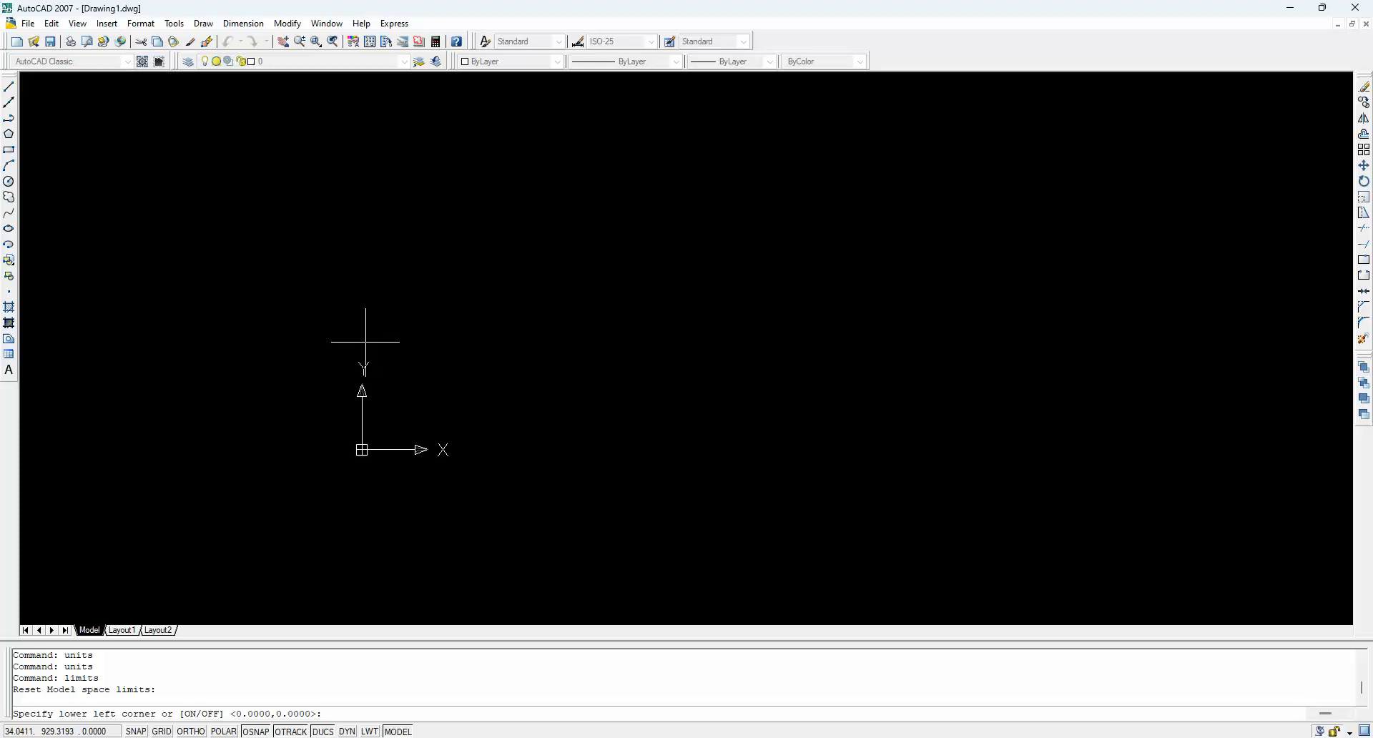
pyautogui.press('Return')
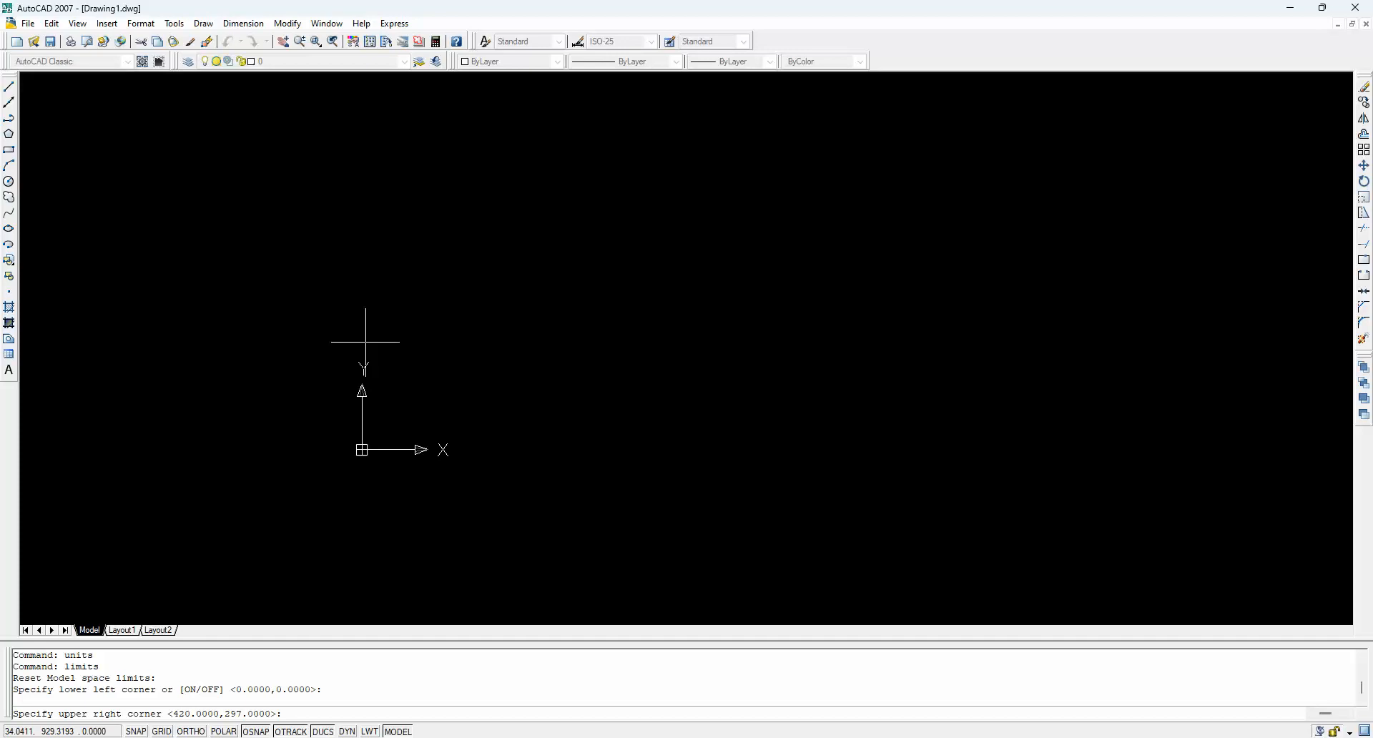
pyautogui.write('200,150')
pyautogui.press('Return')
pyautogui.write('z')
pyautogui.press('Return')
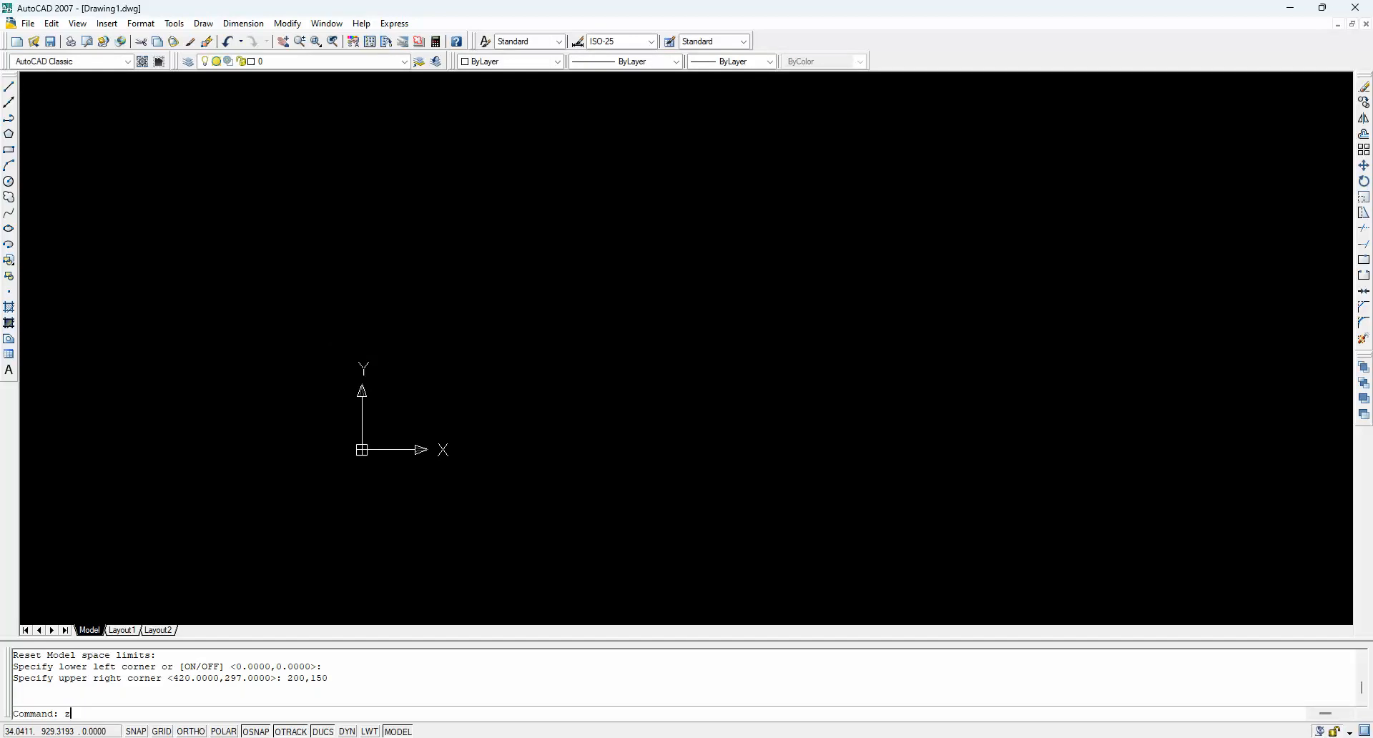
pyautogui.press('Return')
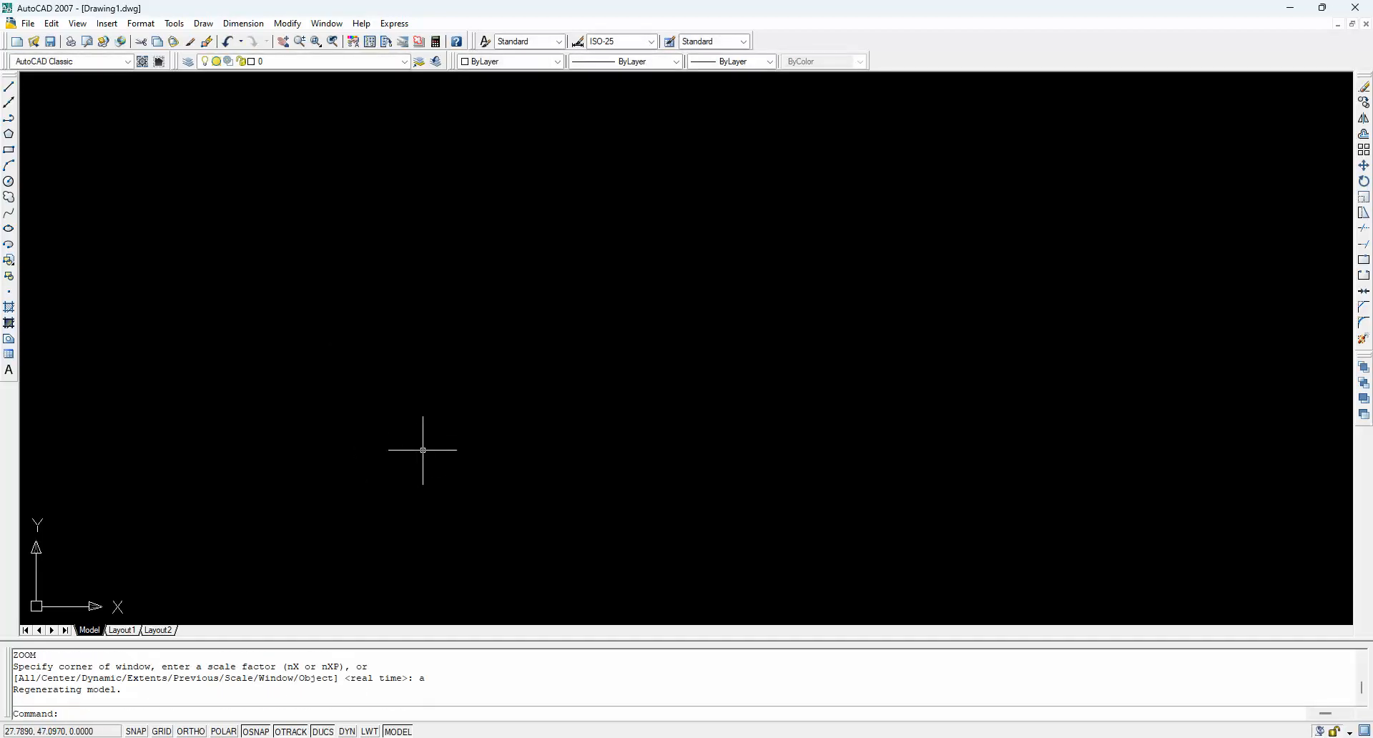
# Draw a circle of diameter 30 in the lower-left area of the drawing
pyautogui.click(9, 181)
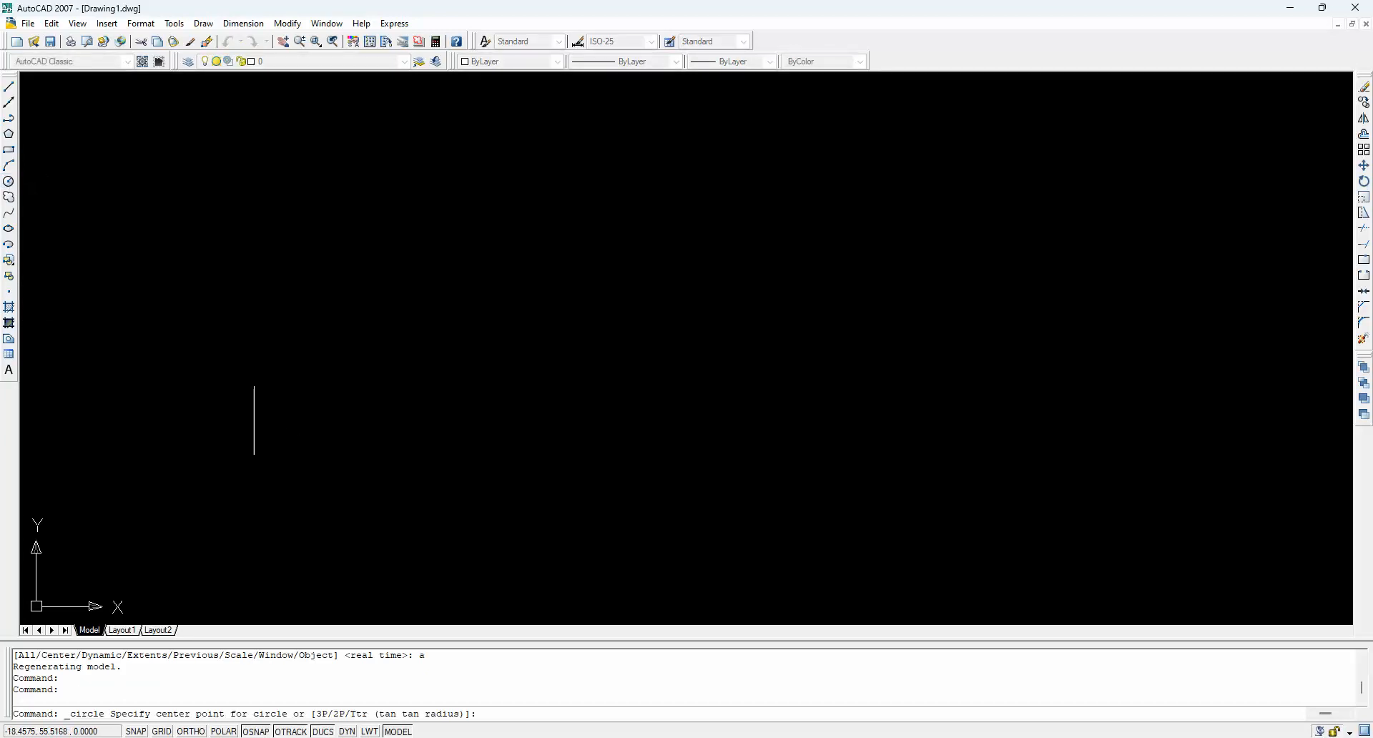
pyautogui.click(217, 449)
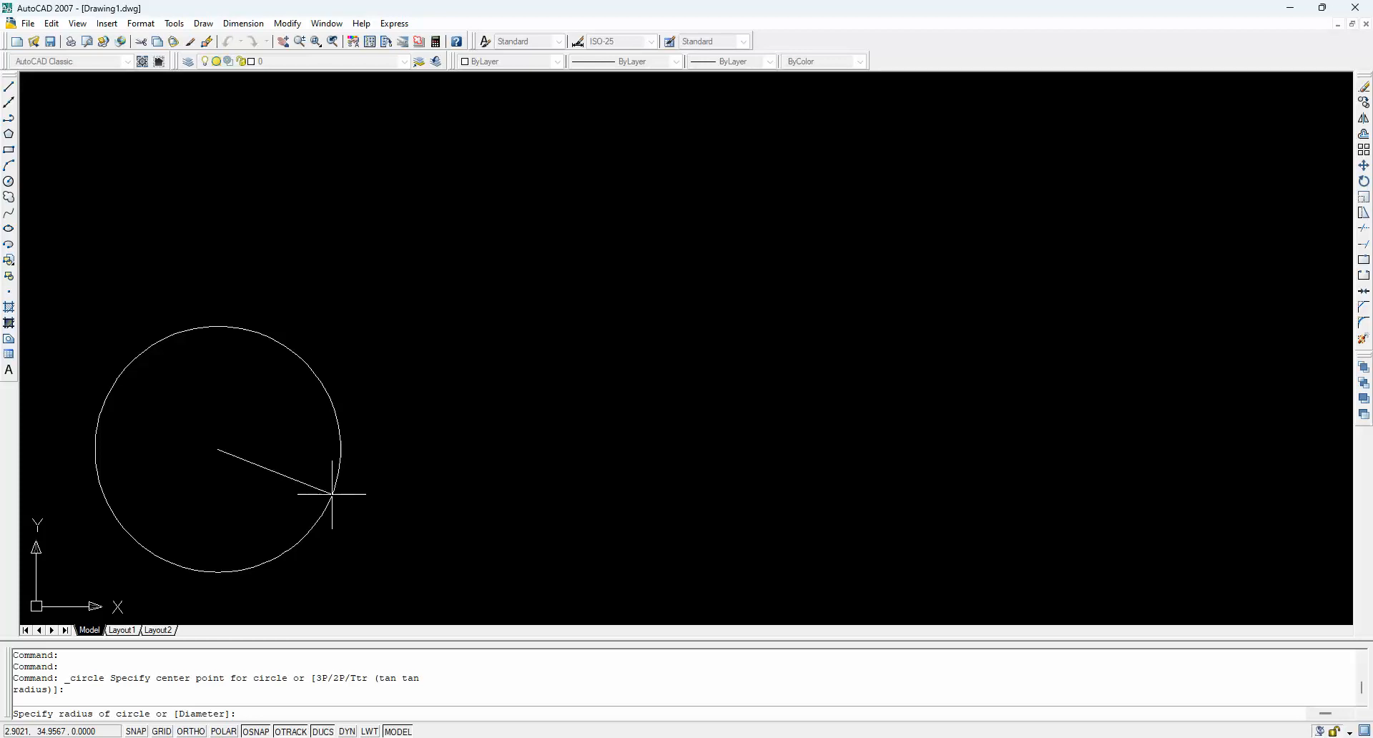
pyautogui.write('d')
pyautogui.press('Return')
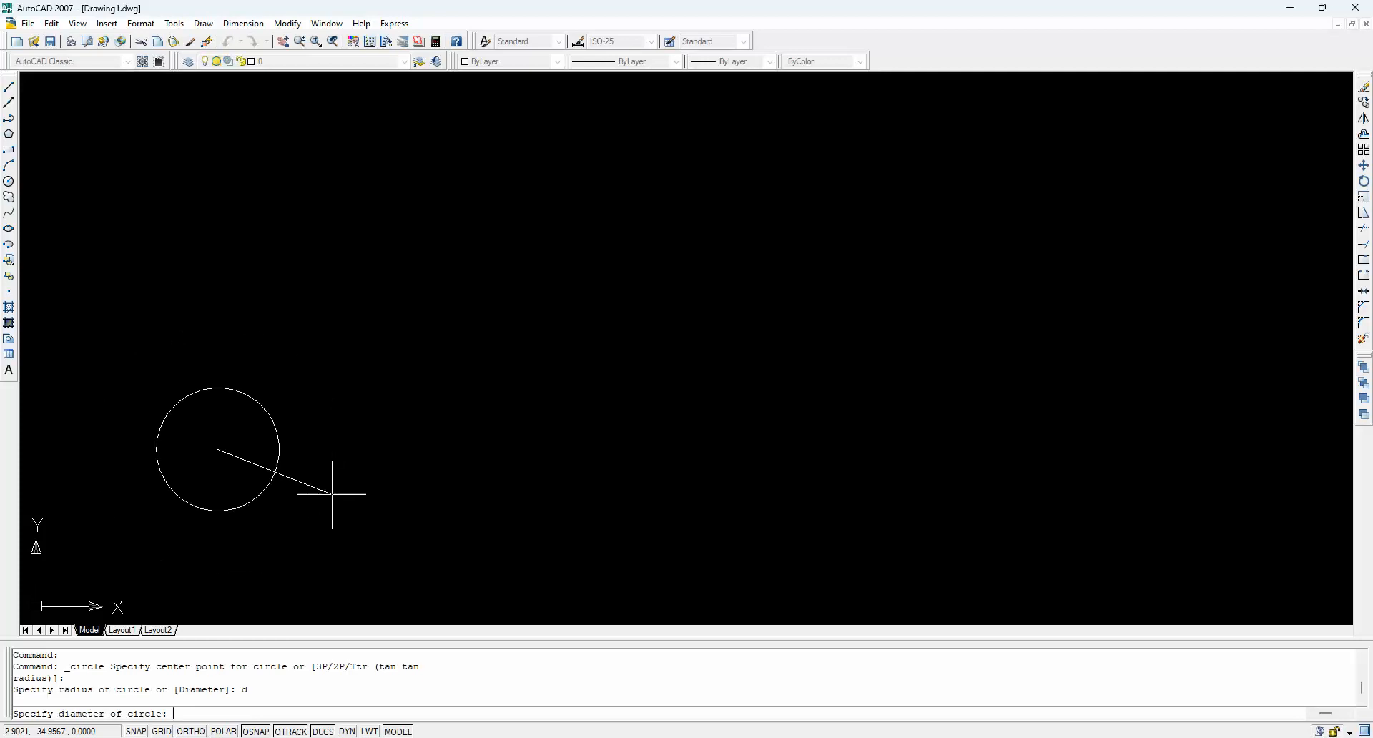
pyautogui.write('30')
pyautogui.press('Return')
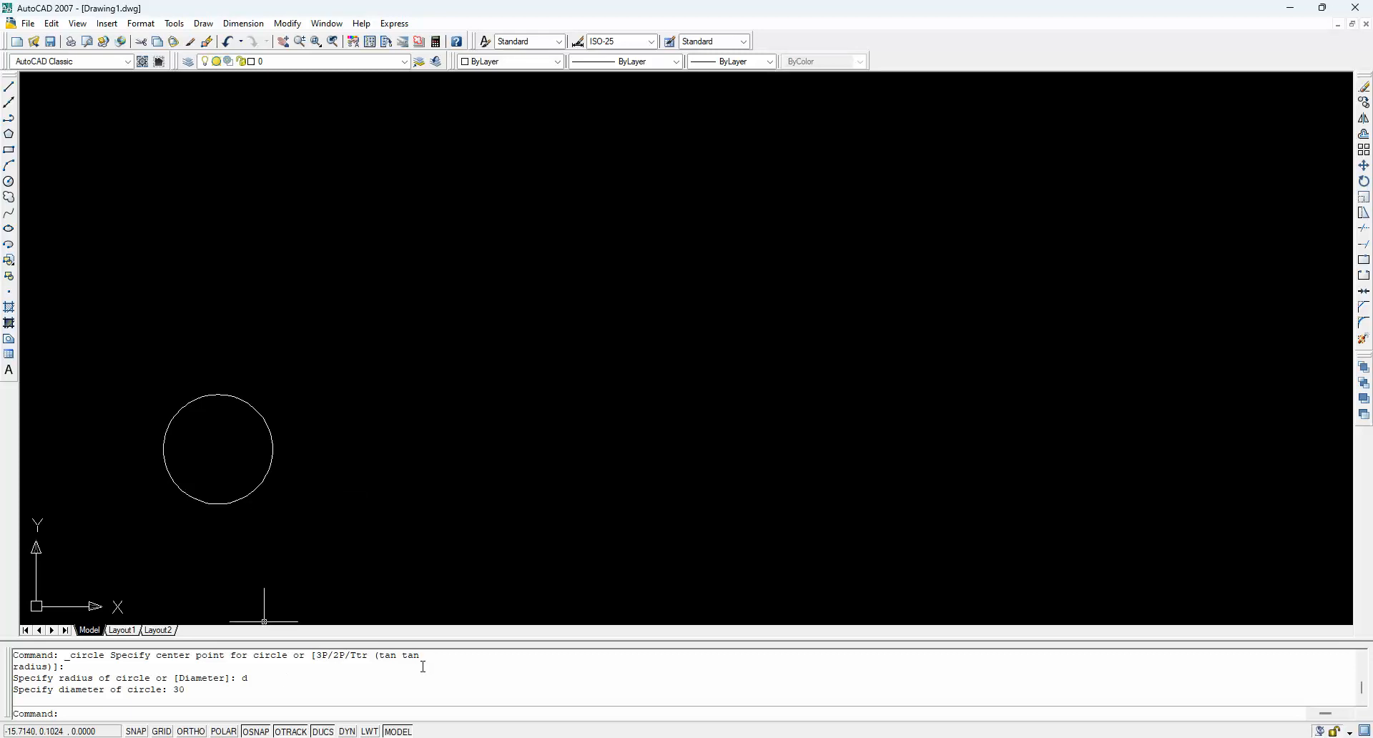
pyautogui.click(9, 182)
pyautogui.keyDown('shift'); pyautogui.rightClick(244, 236); pyautogui.keyUp('shift')
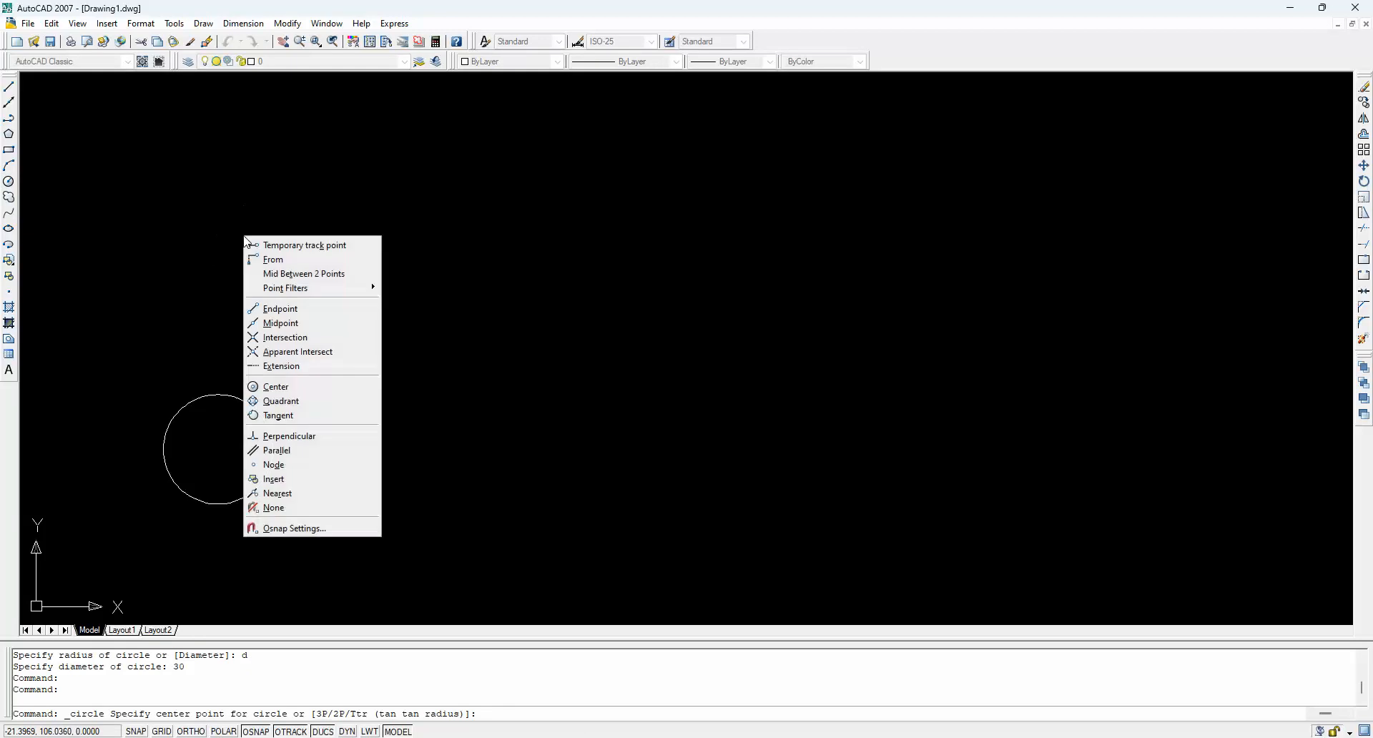
pyautogui.click(283, 261)
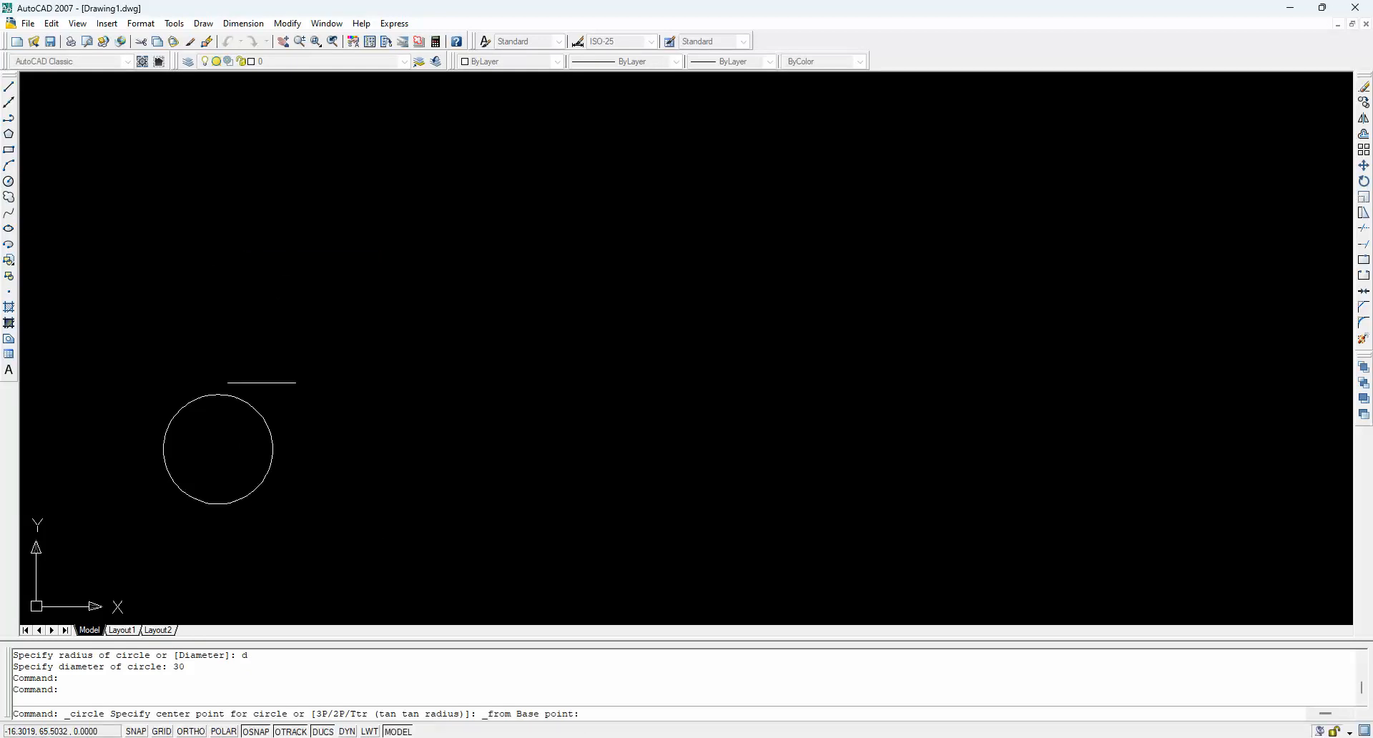
pyautogui.click(219, 449)
pyautogui.write('@')
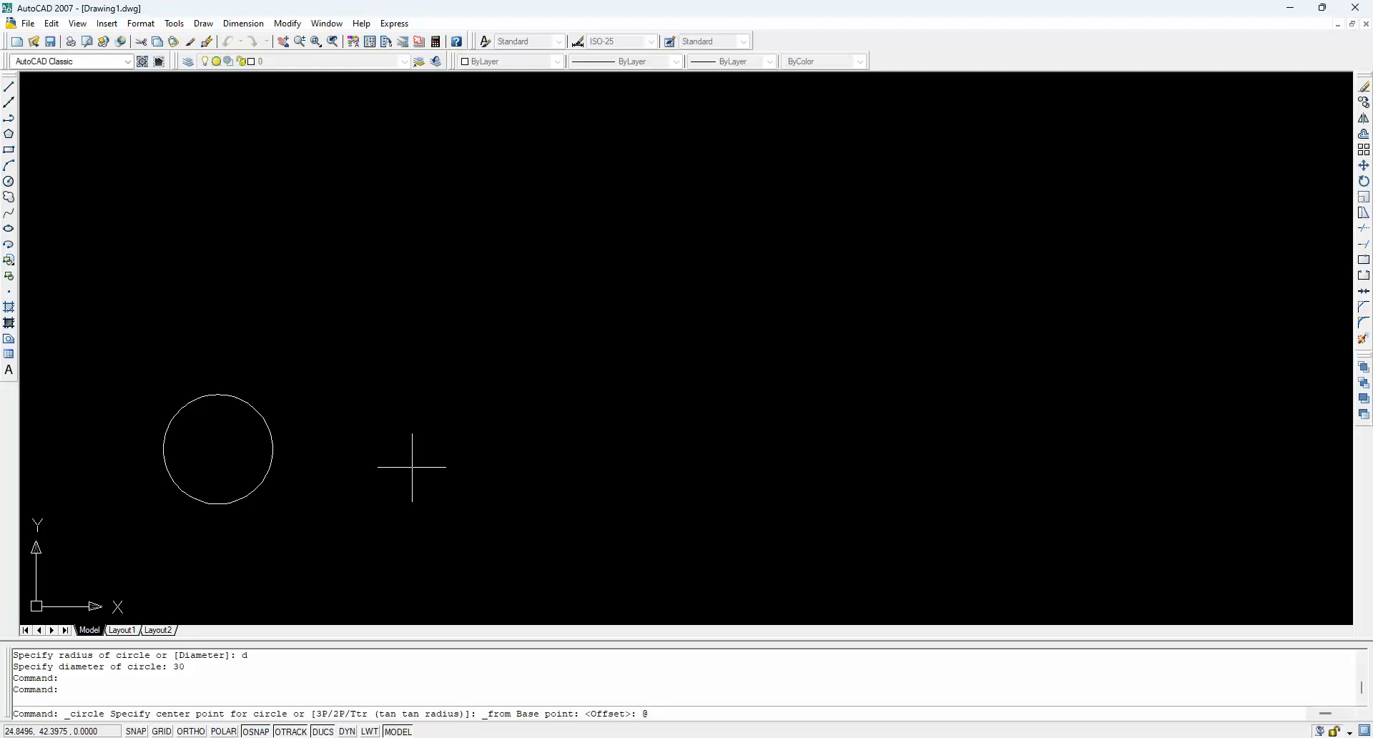
pyautogui.write('62<0')
pyautogui.press('Return')
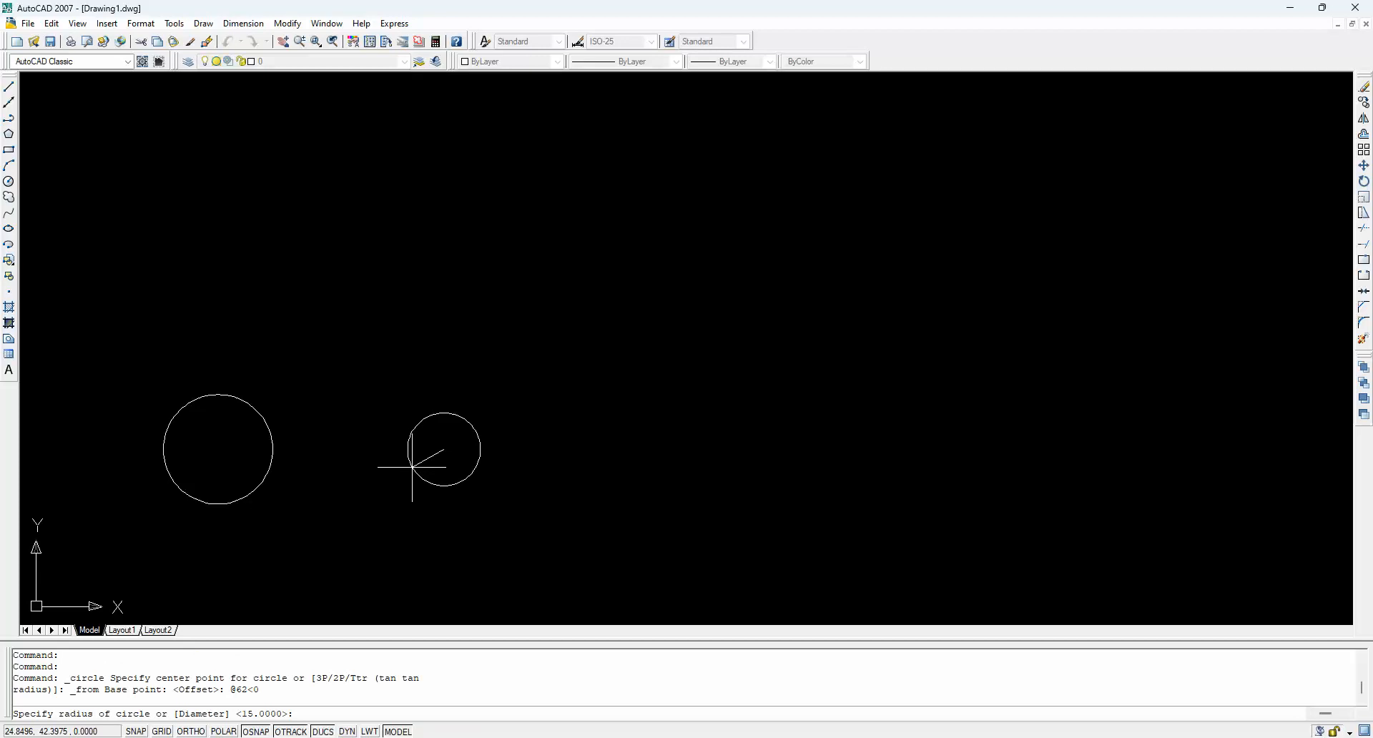
pyautogui.write('25')
pyautogui.press('Return')
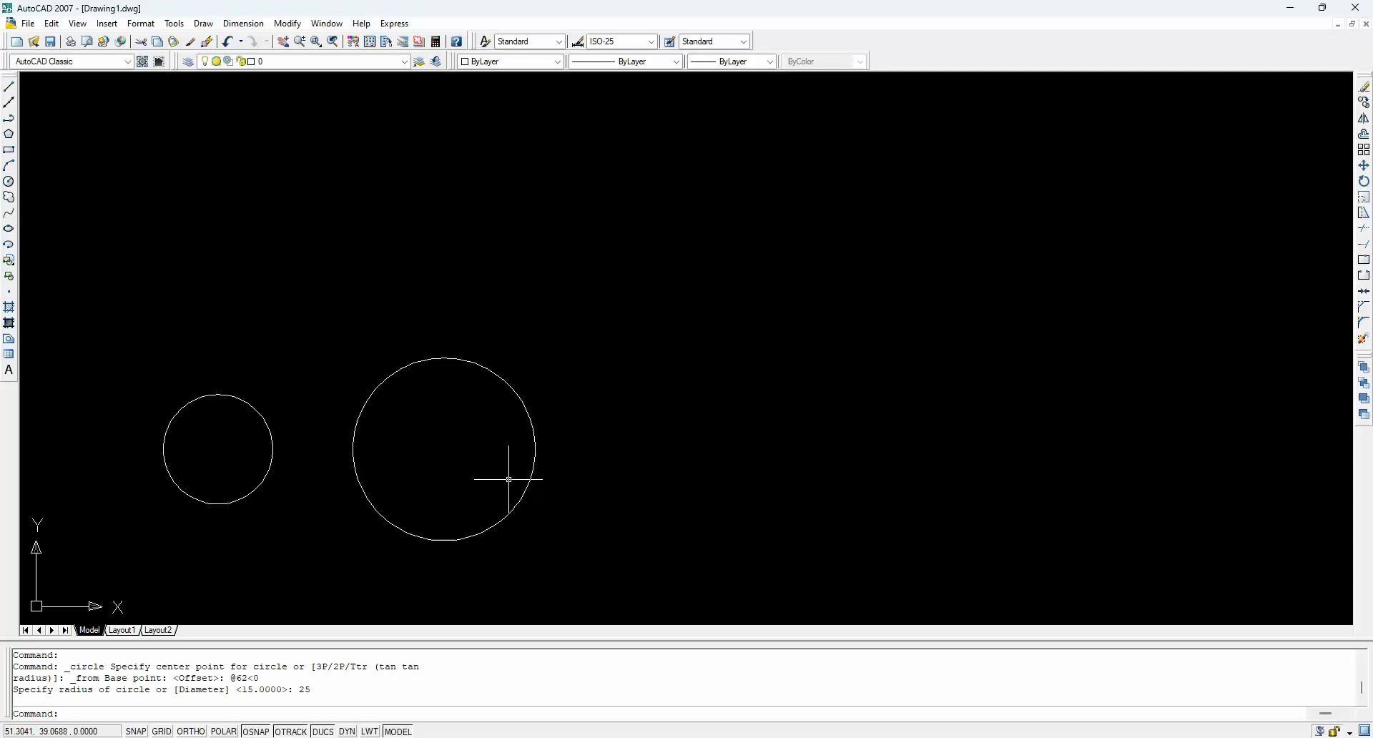
pyautogui.write('c')
pyautogui.press('Return')
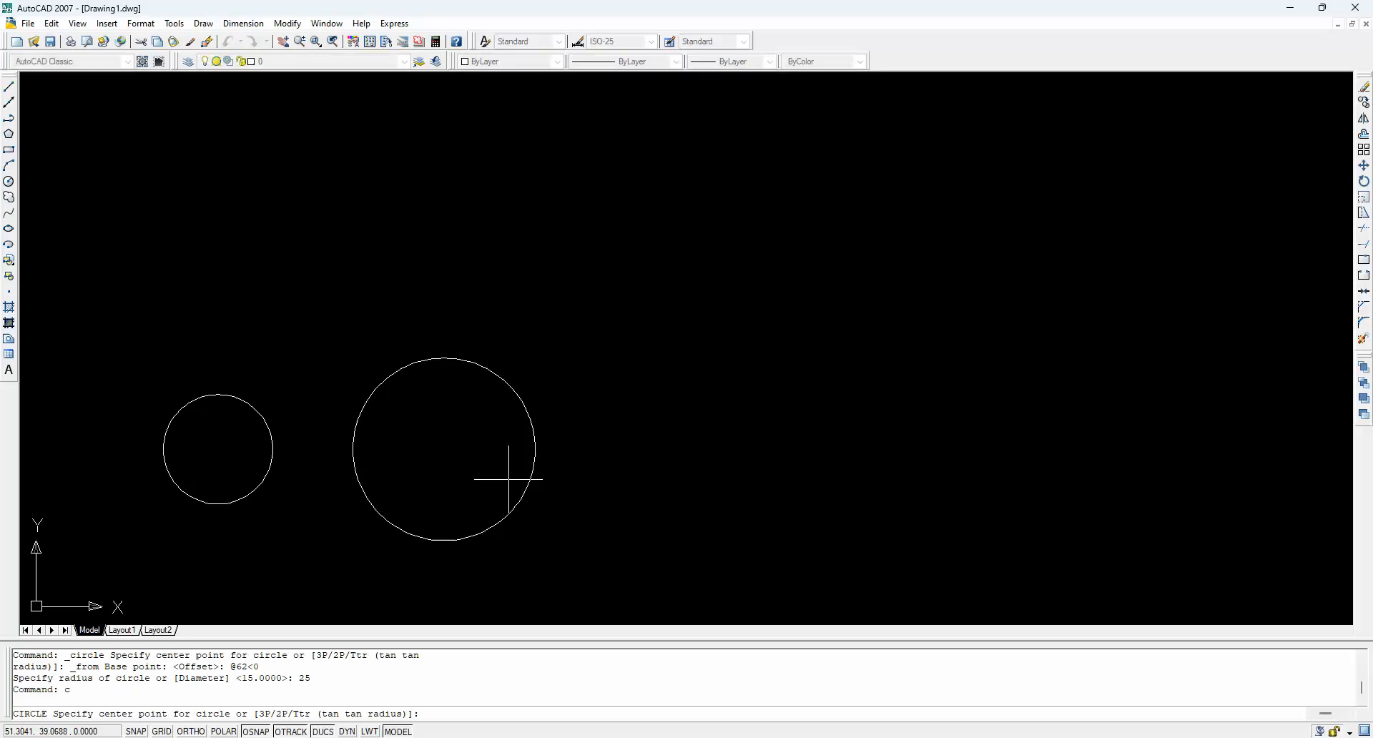
pyautogui.keyDown('shift'); pyautogui.rightClick(590, 406); pyautogui.keyUp('shift')
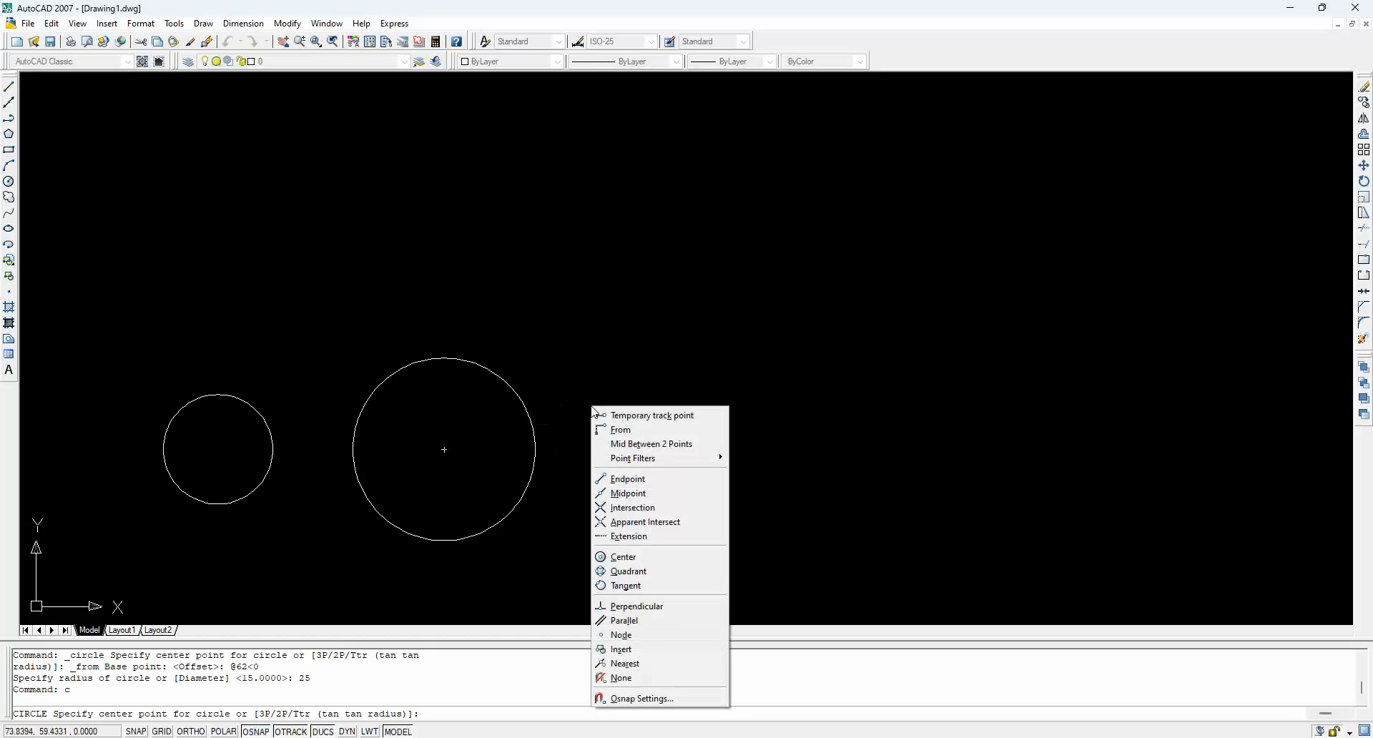
pyautogui.click(644, 427)
pyautogui.click(444, 449)
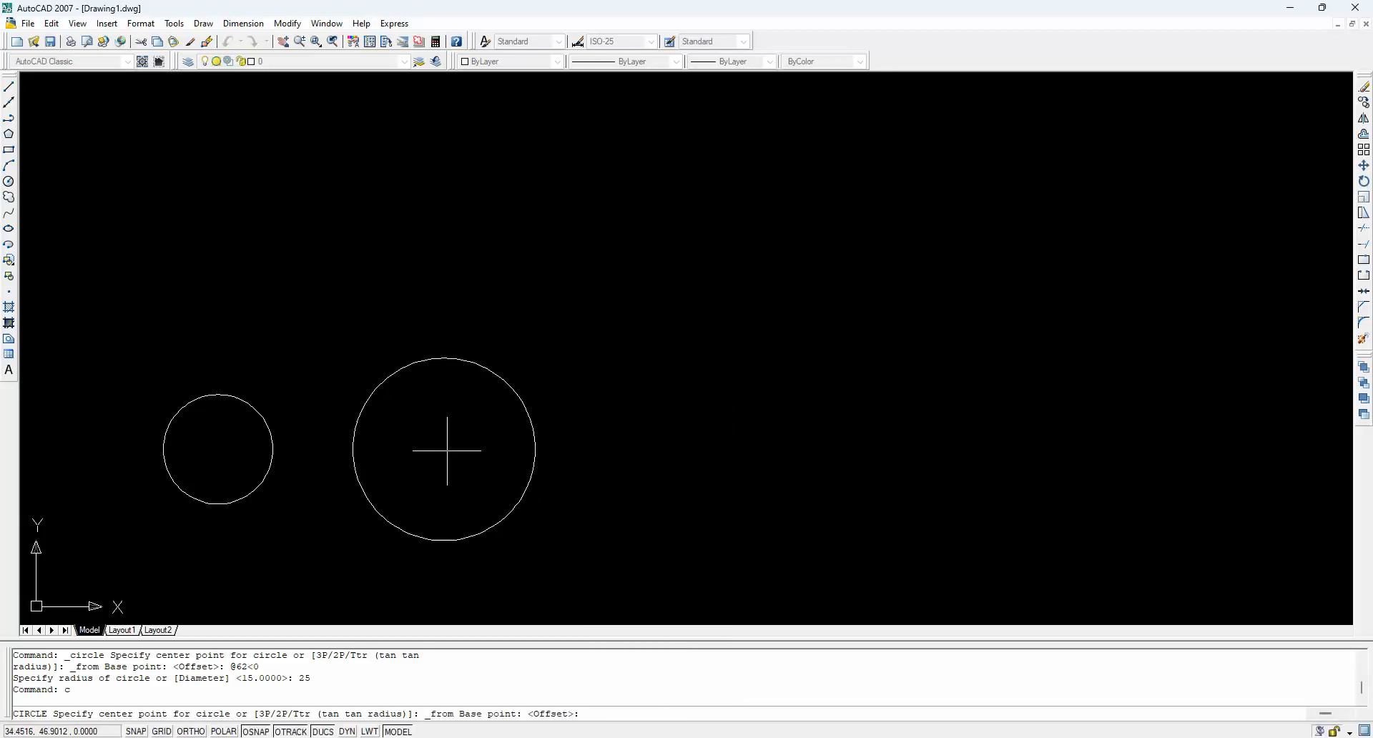
pyautogui.write('@')
pyautogui.press('BackSpace')
pyautogui.write('80')
pyautogui.write('>')
pyautogui.write('<')
pyautogui.write('1')
pyautogui.press('Return')
pyautogui.scroll(-1, 792, 299)
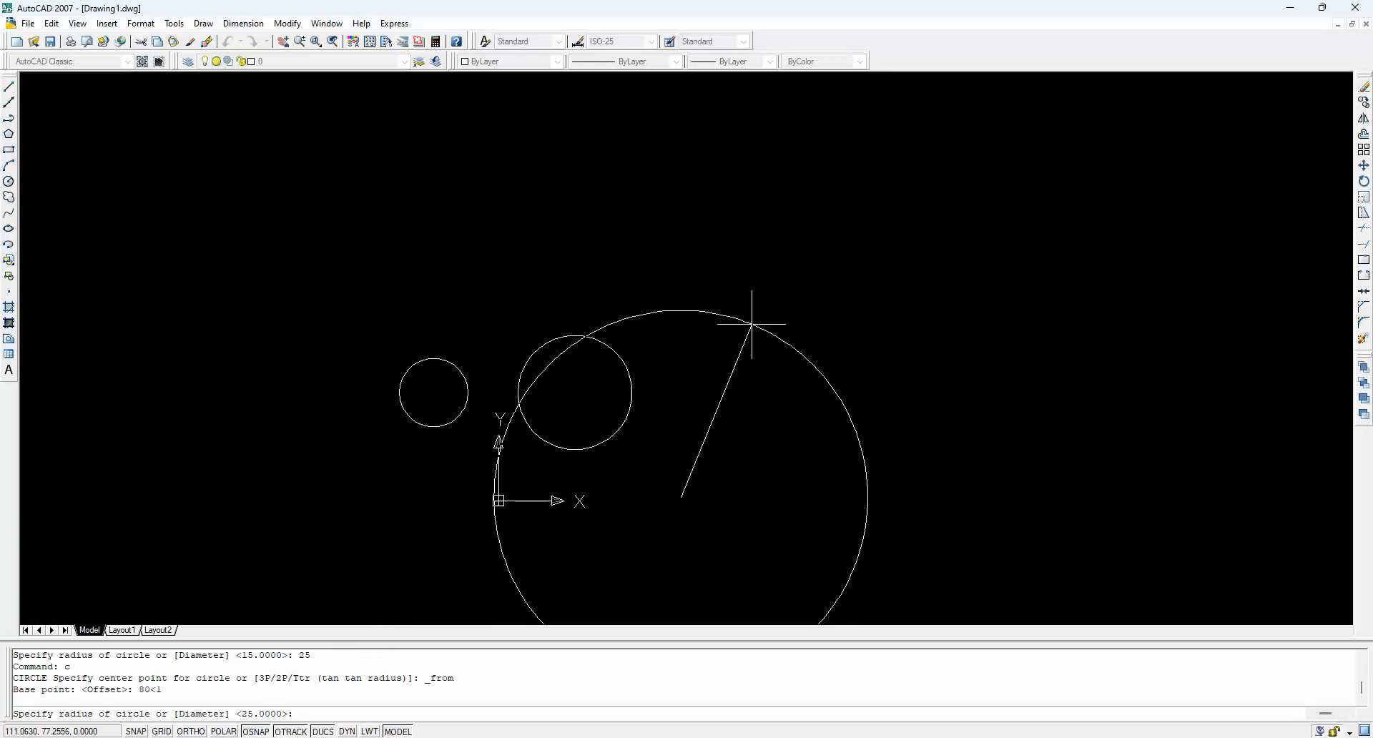
pyautogui.press('Escape')
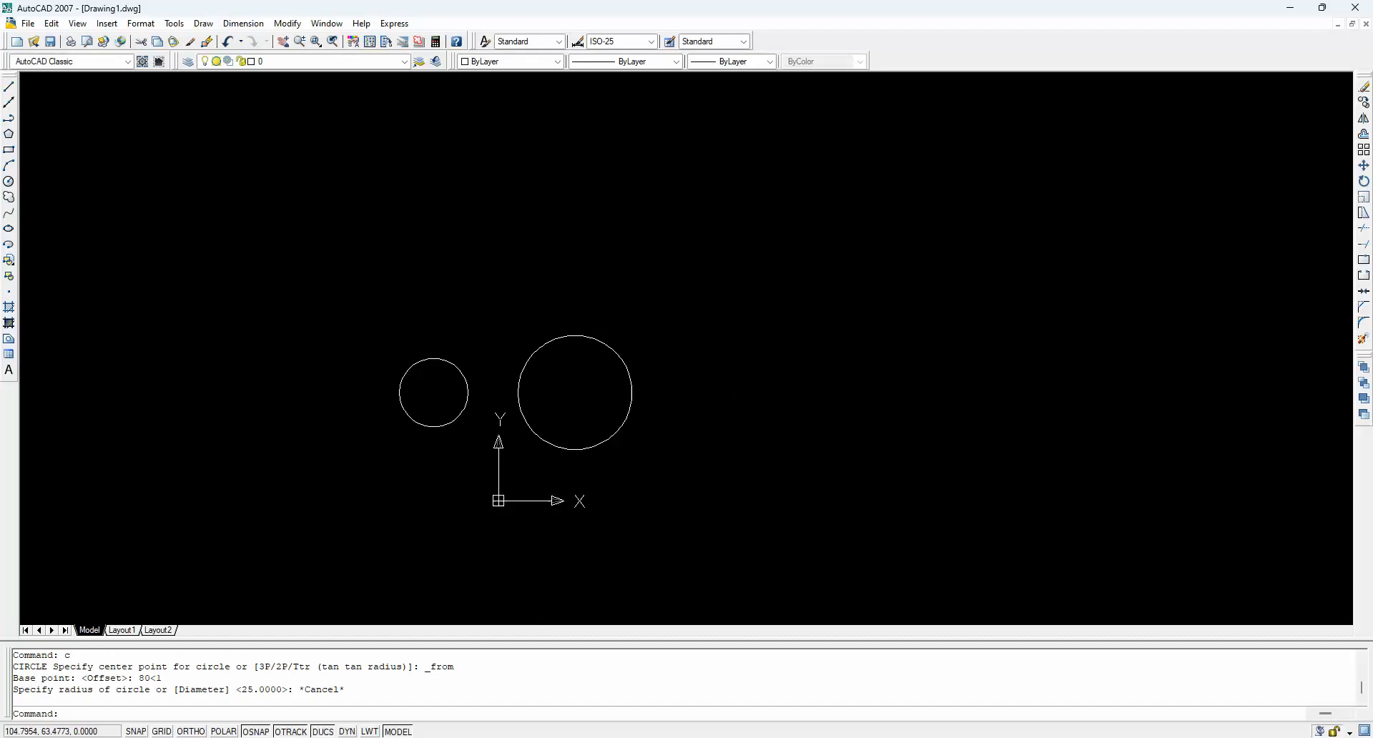
pyautogui.write('c')
pyautogui.press('Return')
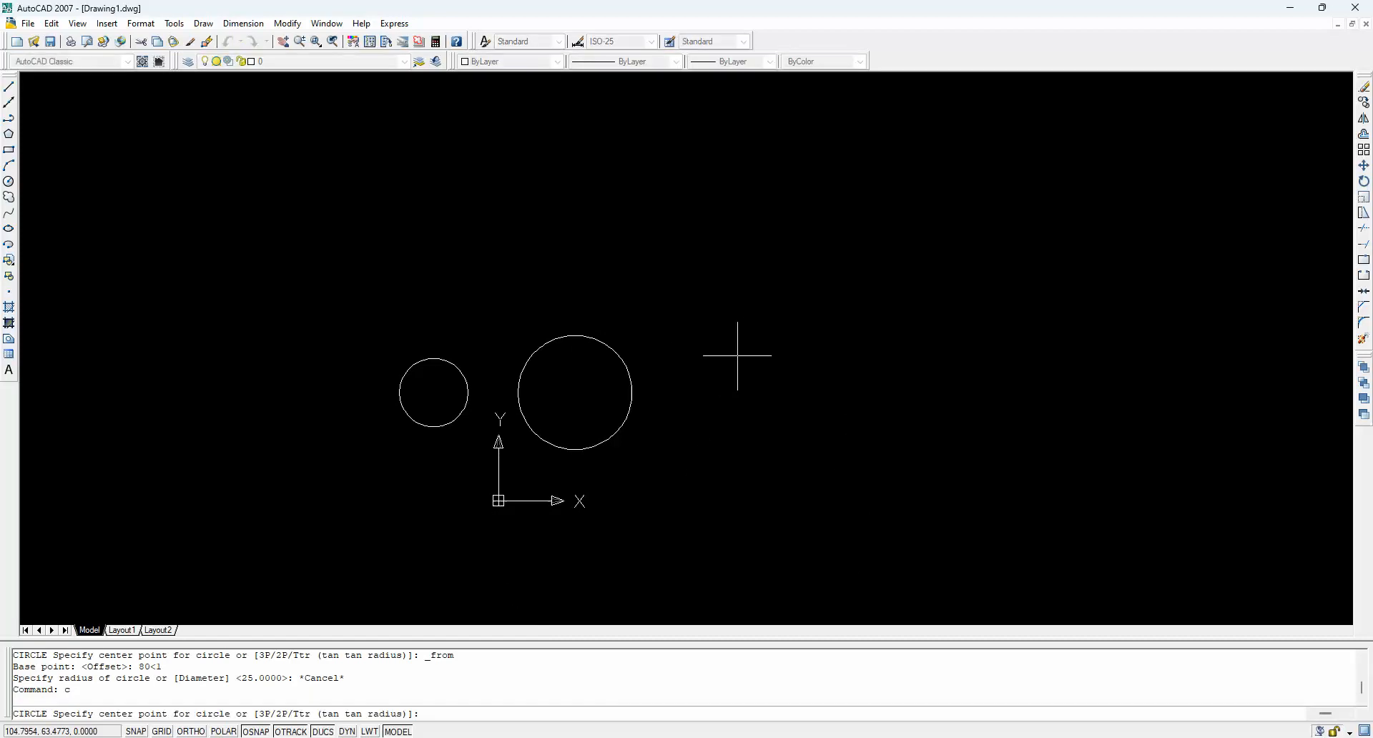
pyautogui.keyDown('shift'); pyautogui.rightClick(767, 345); pyautogui.keyUp('shift')
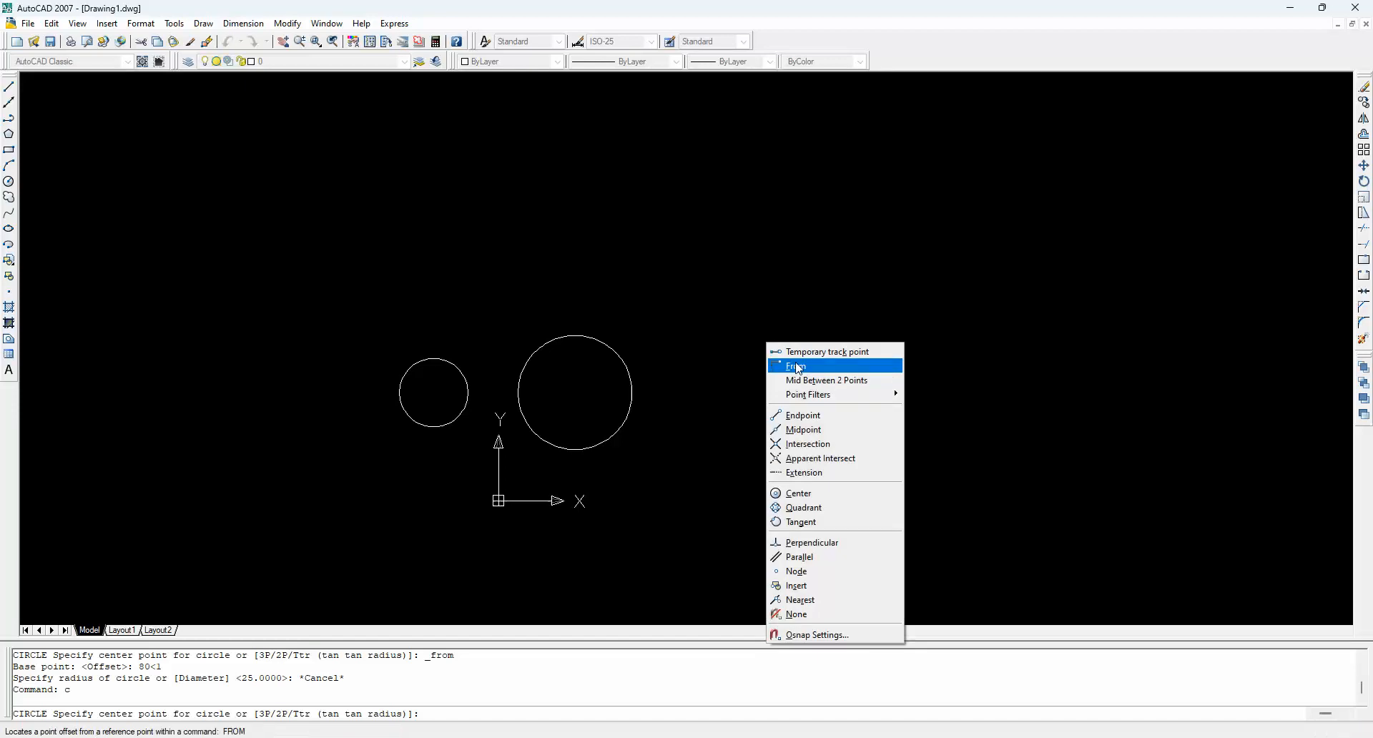
pyautogui.click(794, 365)
pyautogui.click(577, 391)
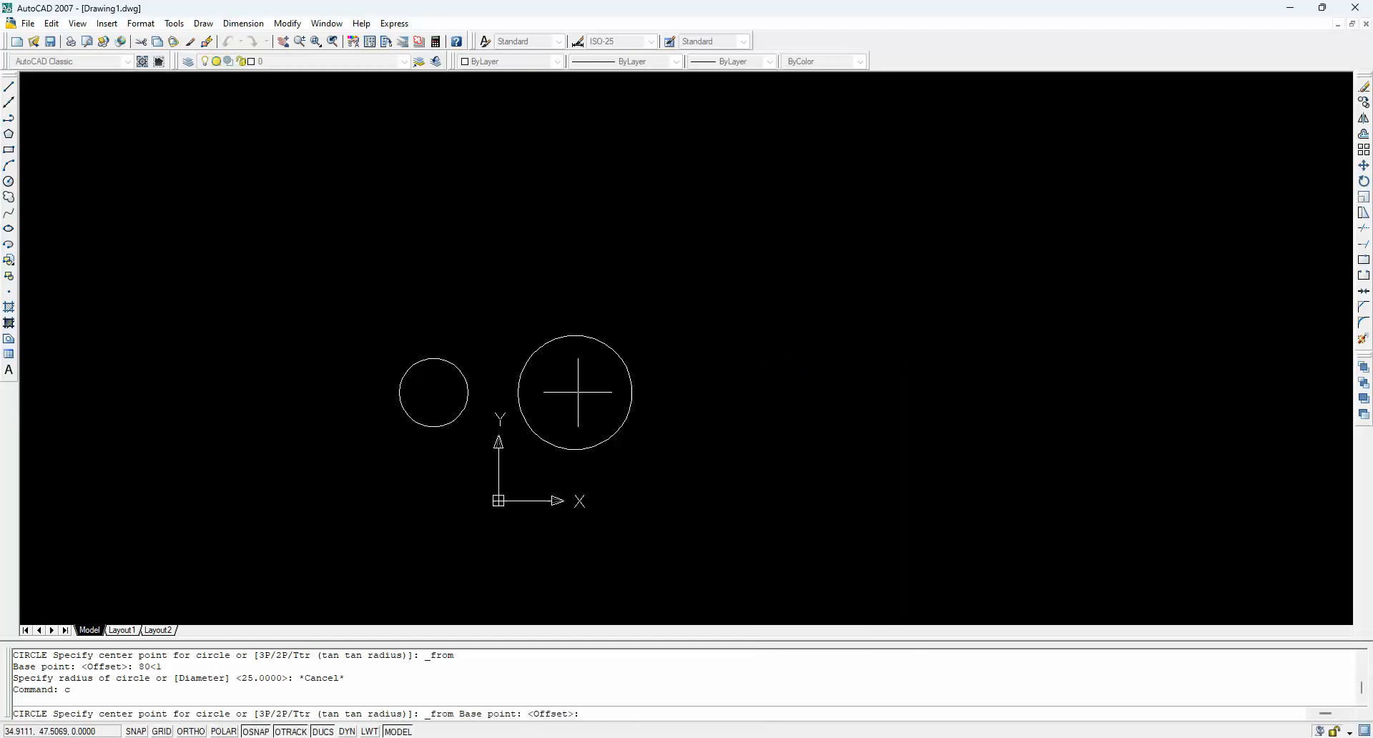
pyautogui.write('@80<51')
pyautogui.press('Return')
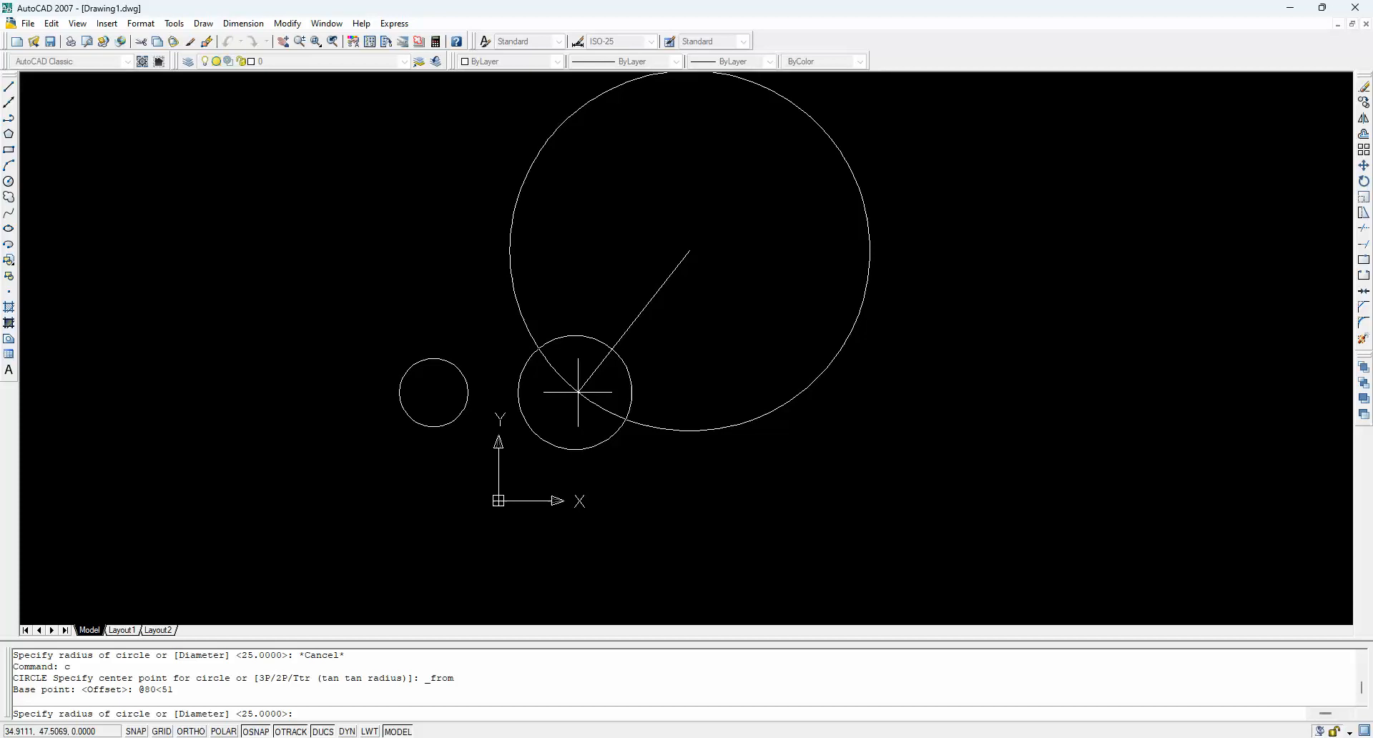
pyautogui.write('15')
pyautogui.press('Return')
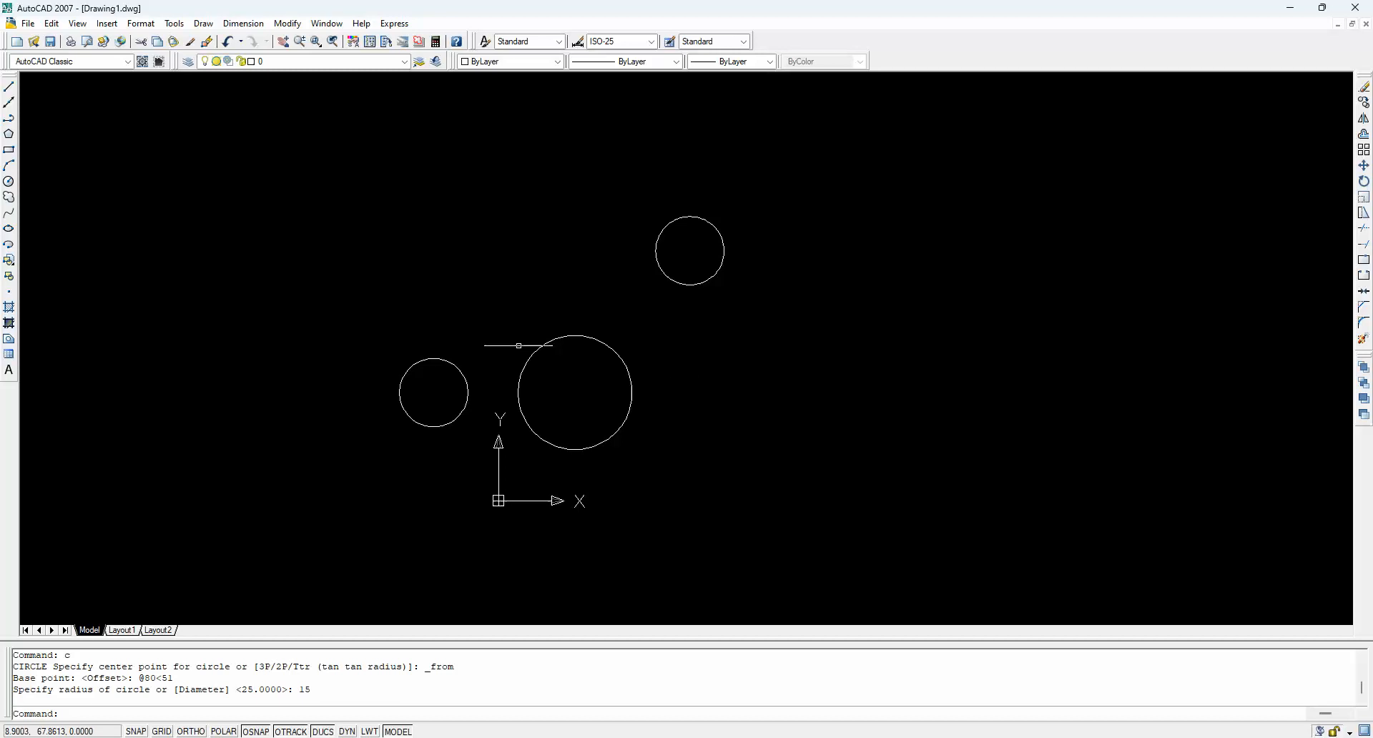
# Add center marks to the diameter 30, radius 25 and upper radius 15 circles with DIMCENTER
pyautogui.write('dimc')
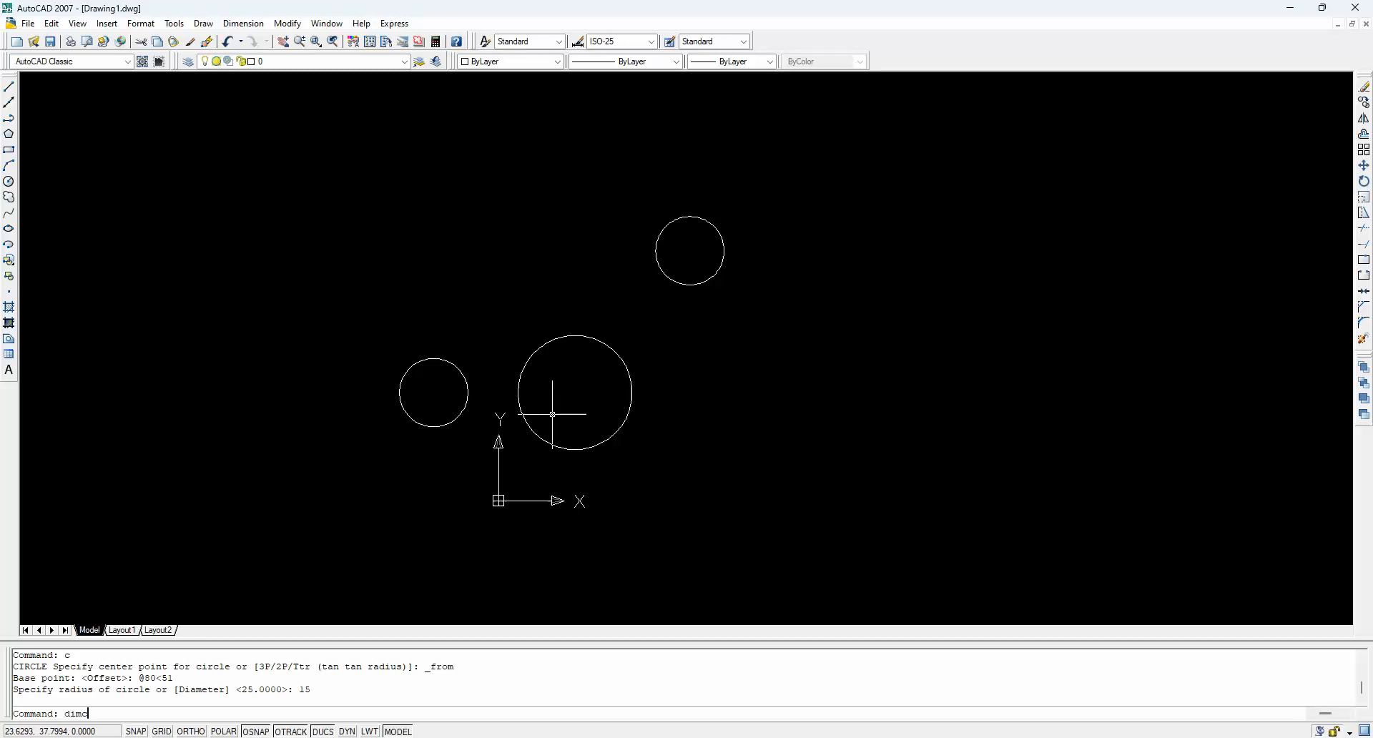
pyautogui.write('enter')
pyautogui.press('Return')
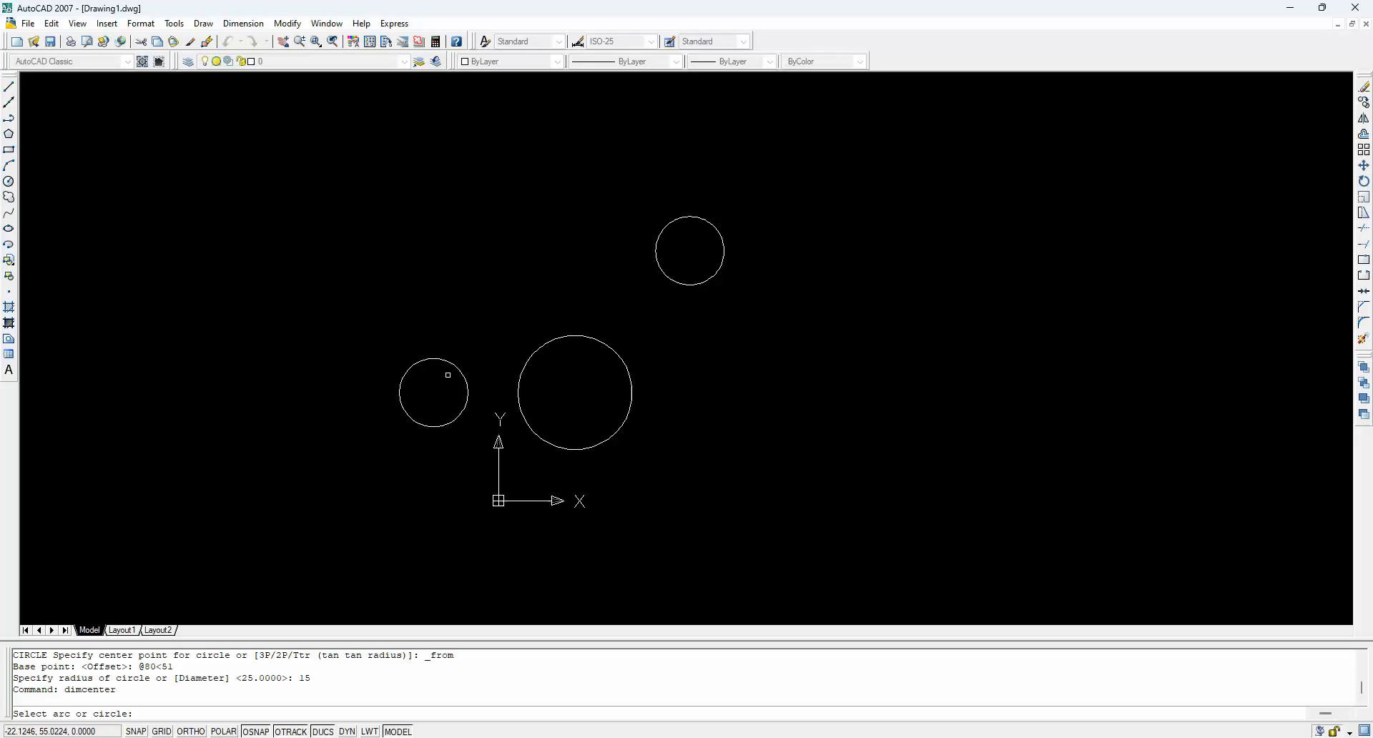
pyautogui.click(454, 361)
pyautogui.press('Return')
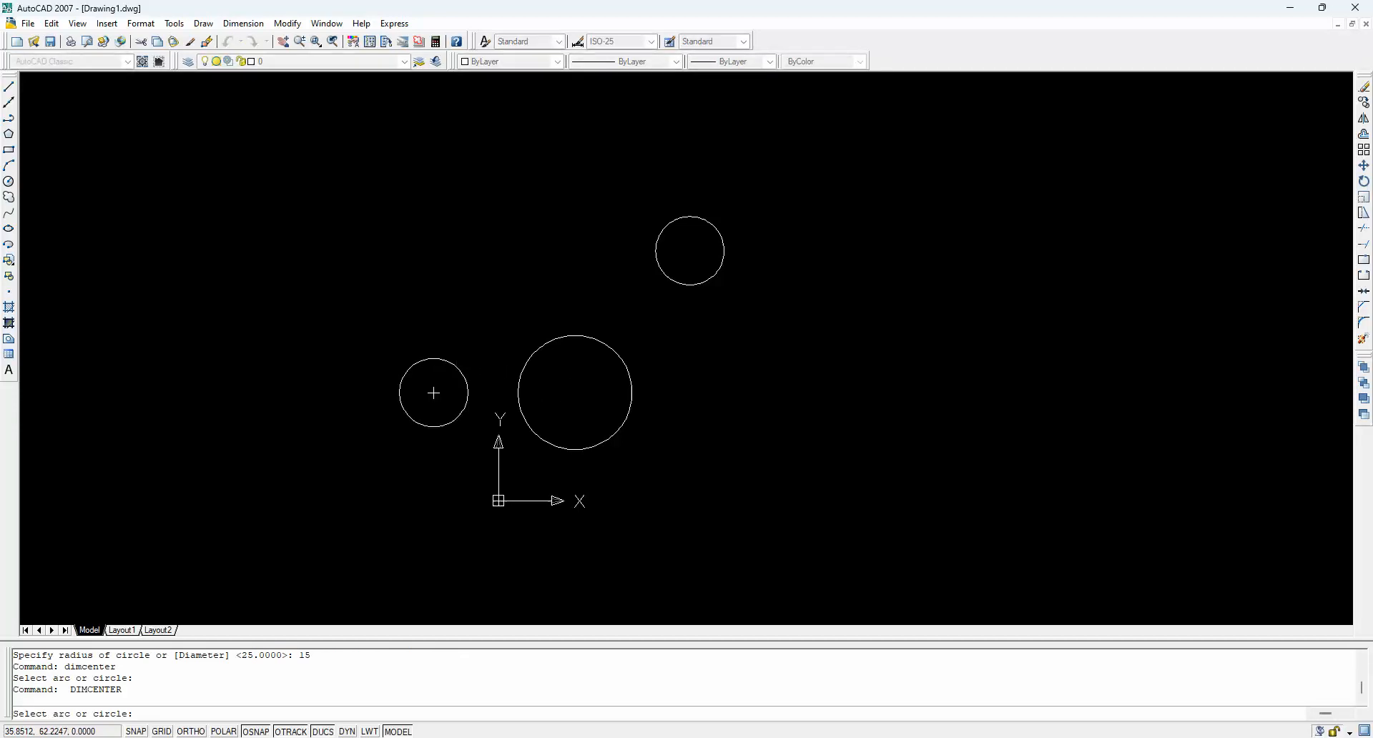
pyautogui.click(592, 338)
pyautogui.press('Return')
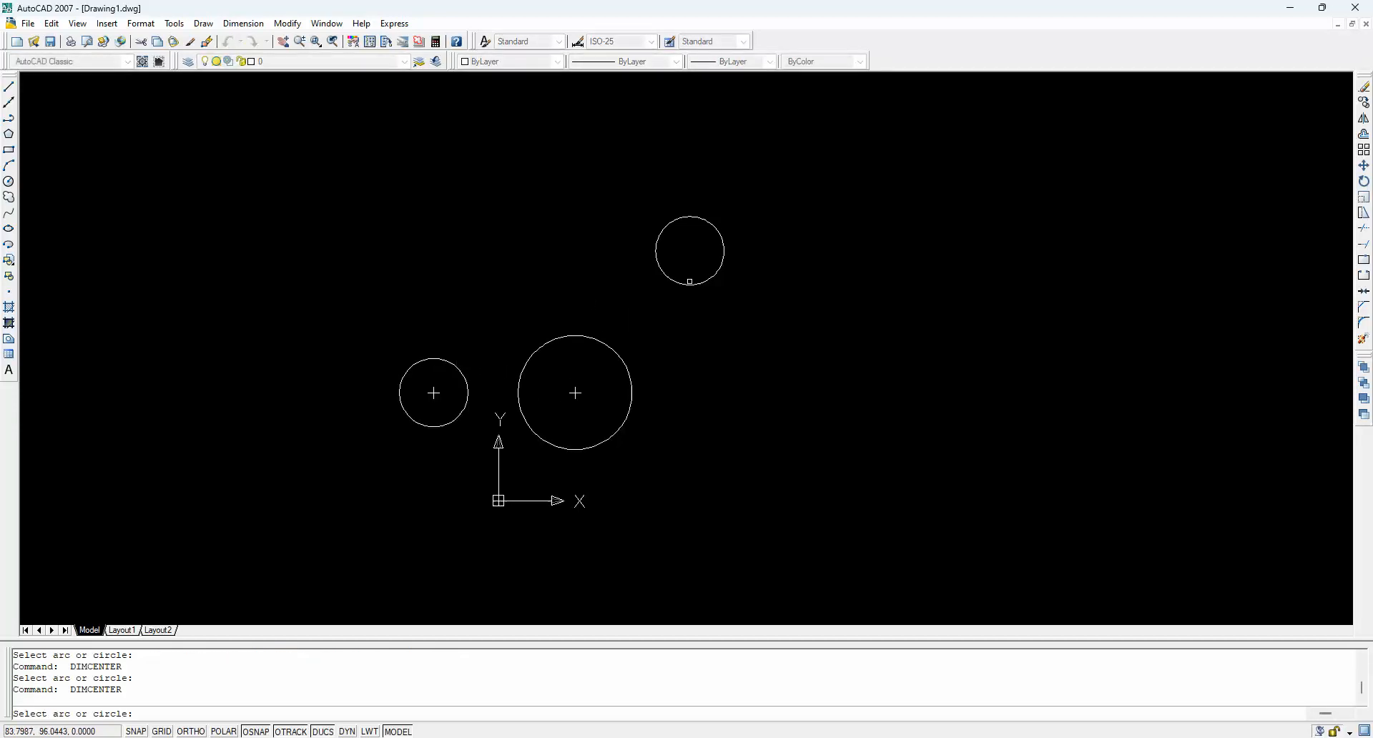
pyautogui.click(689, 286)
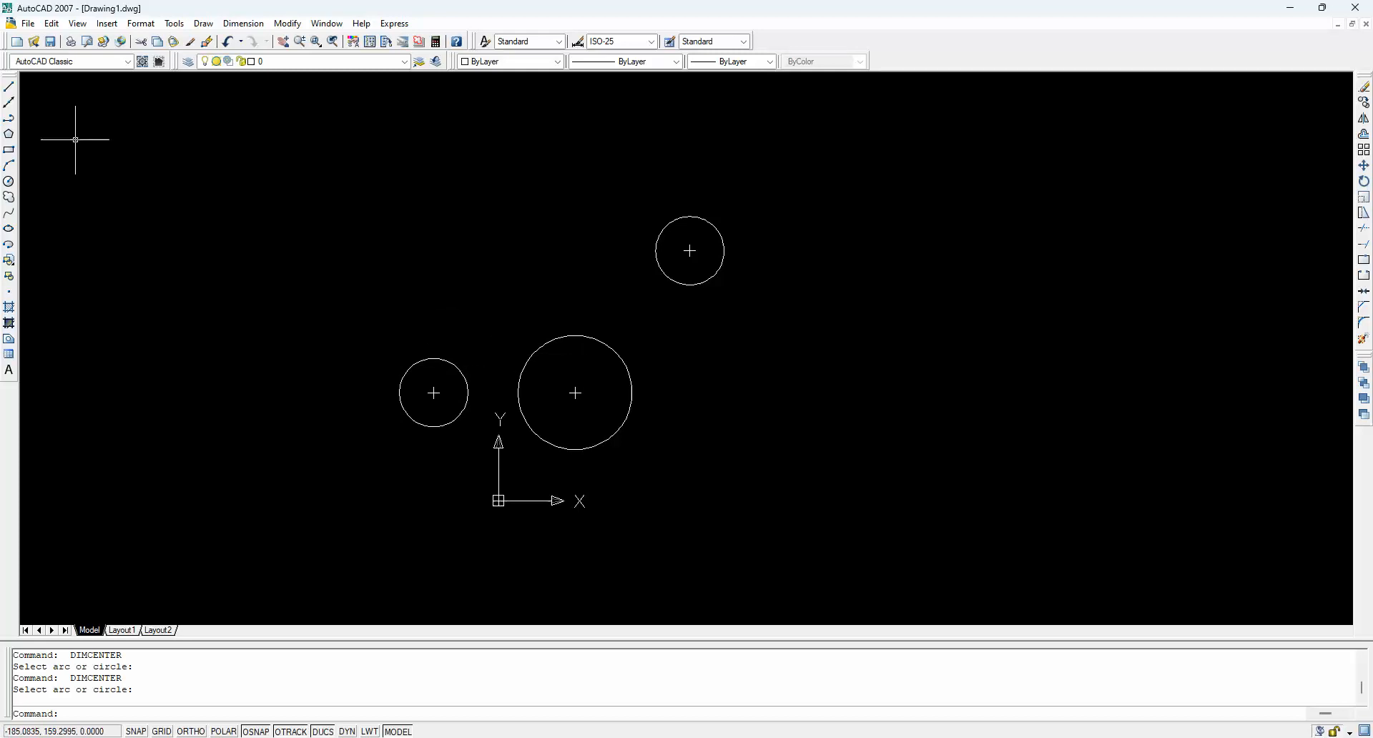
# Draw a radius 50 circle tangent to the upper sides of the diameter 30 and radius 25 circles
pyautogui.click(204, 24)
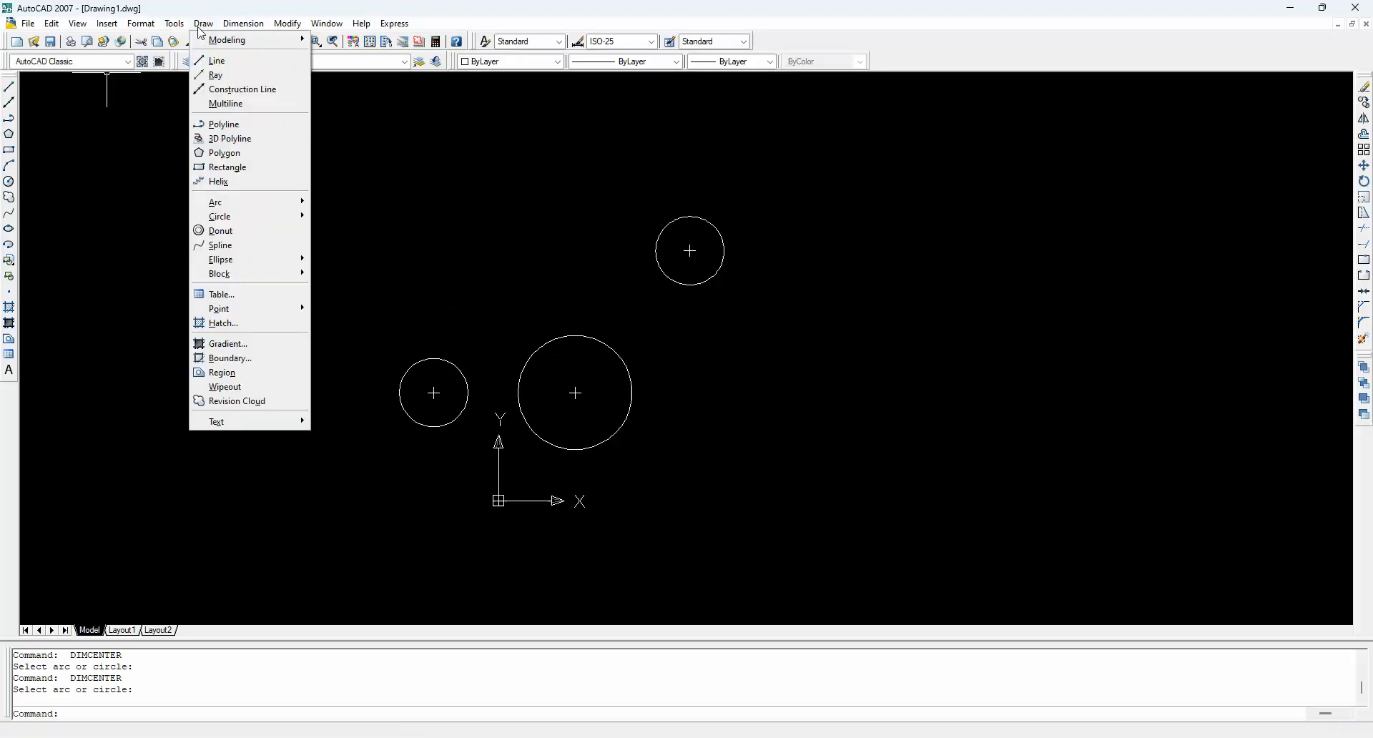
pyautogui.moveTo(228, 220)
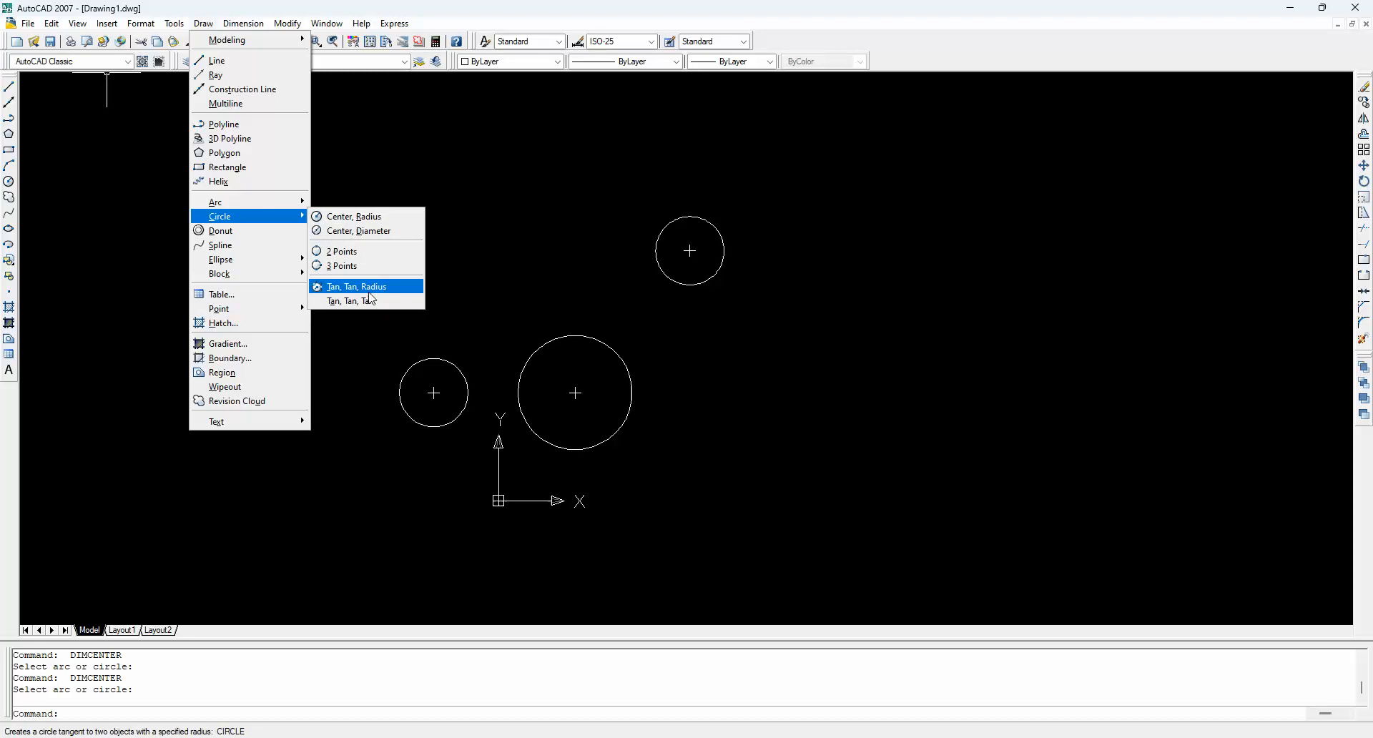
pyautogui.click(366, 288)
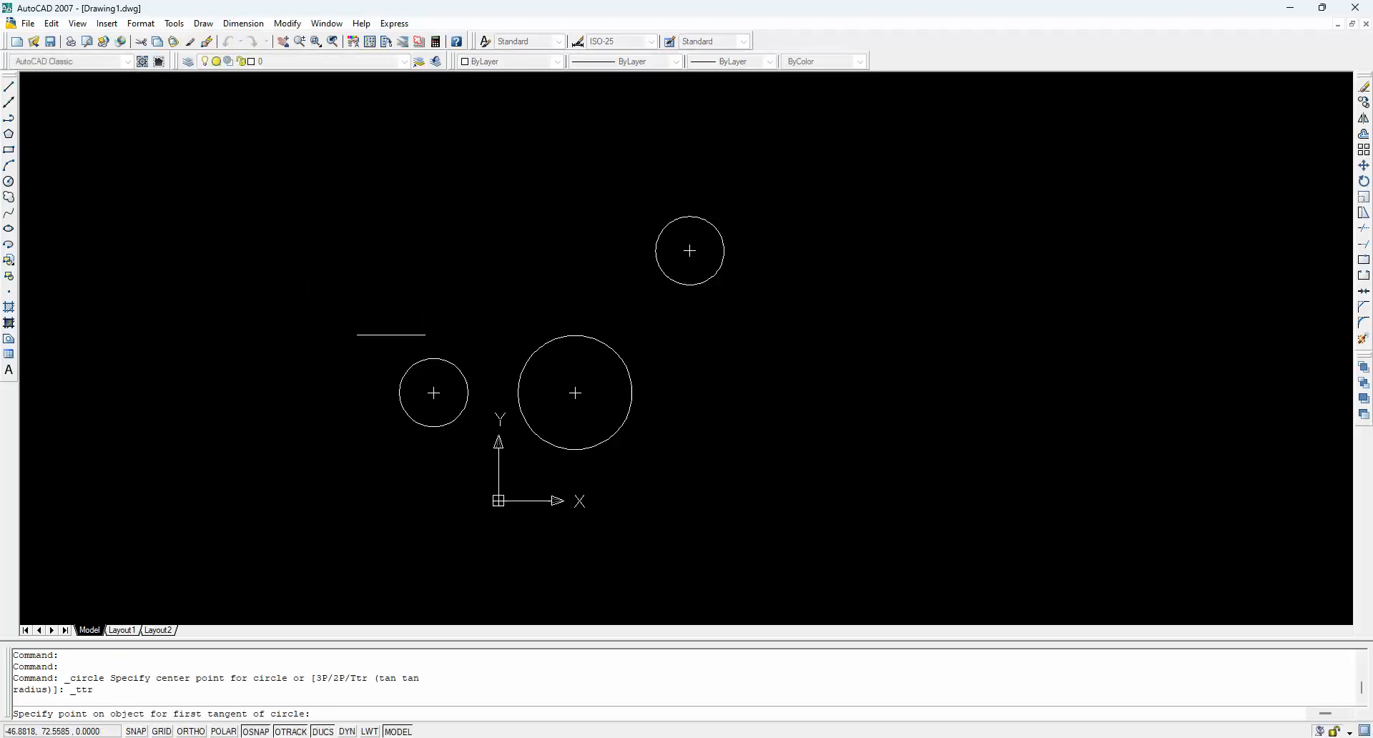
pyautogui.click(435, 358)
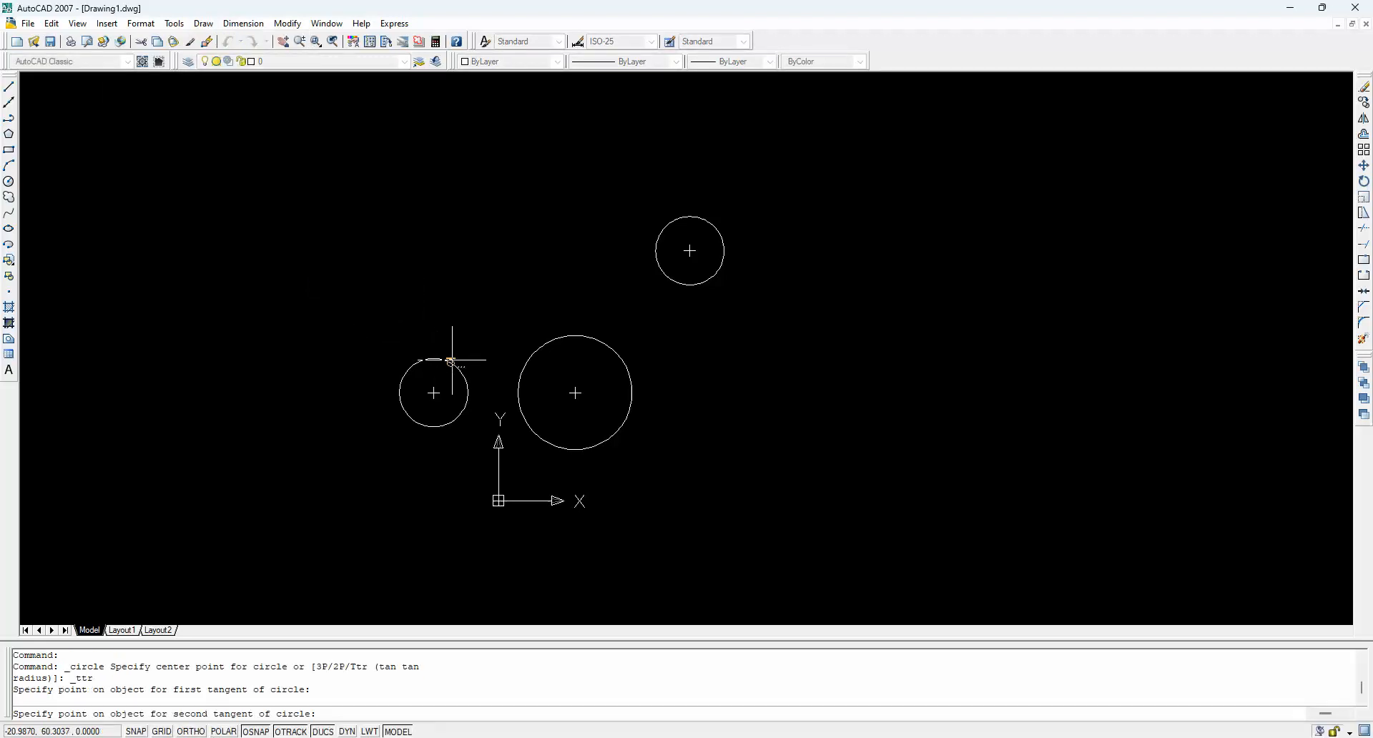
pyautogui.click(529, 355)
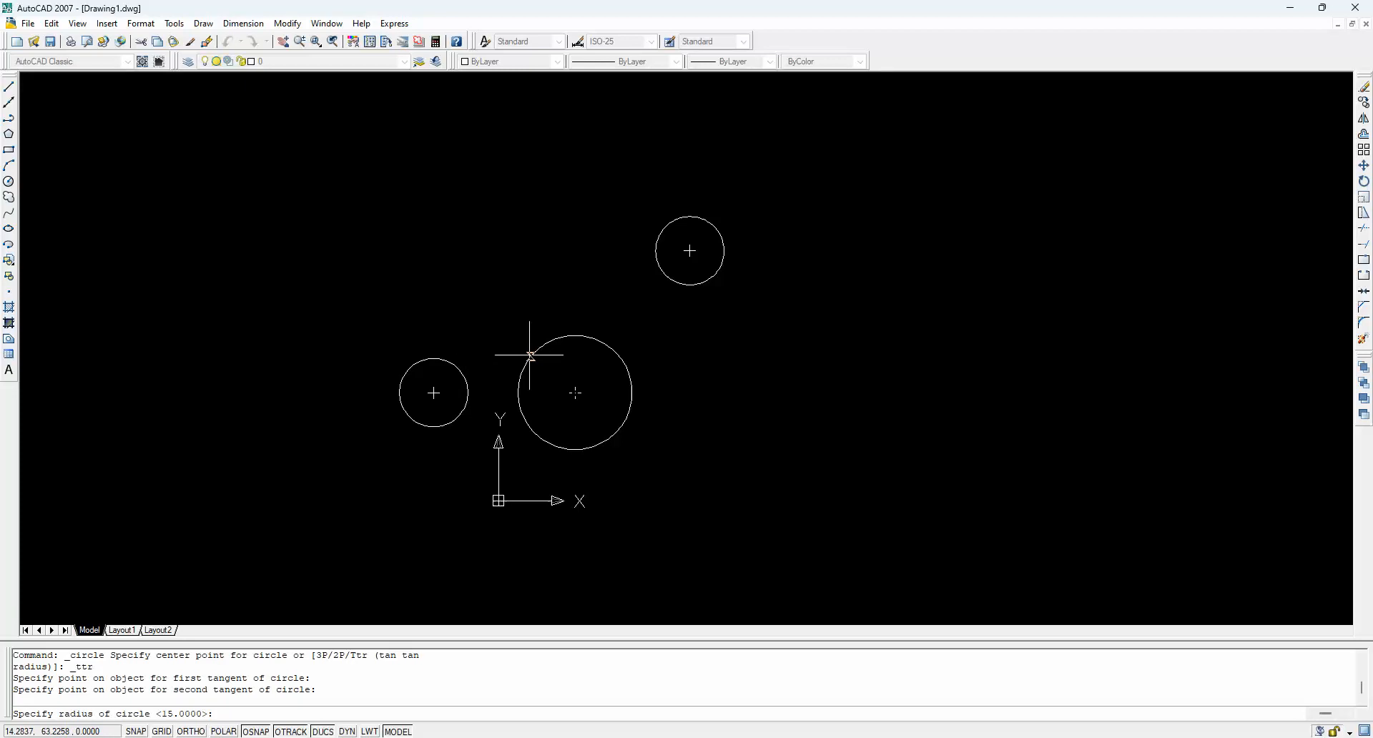
pyautogui.write('50')
pyautogui.press('Return')
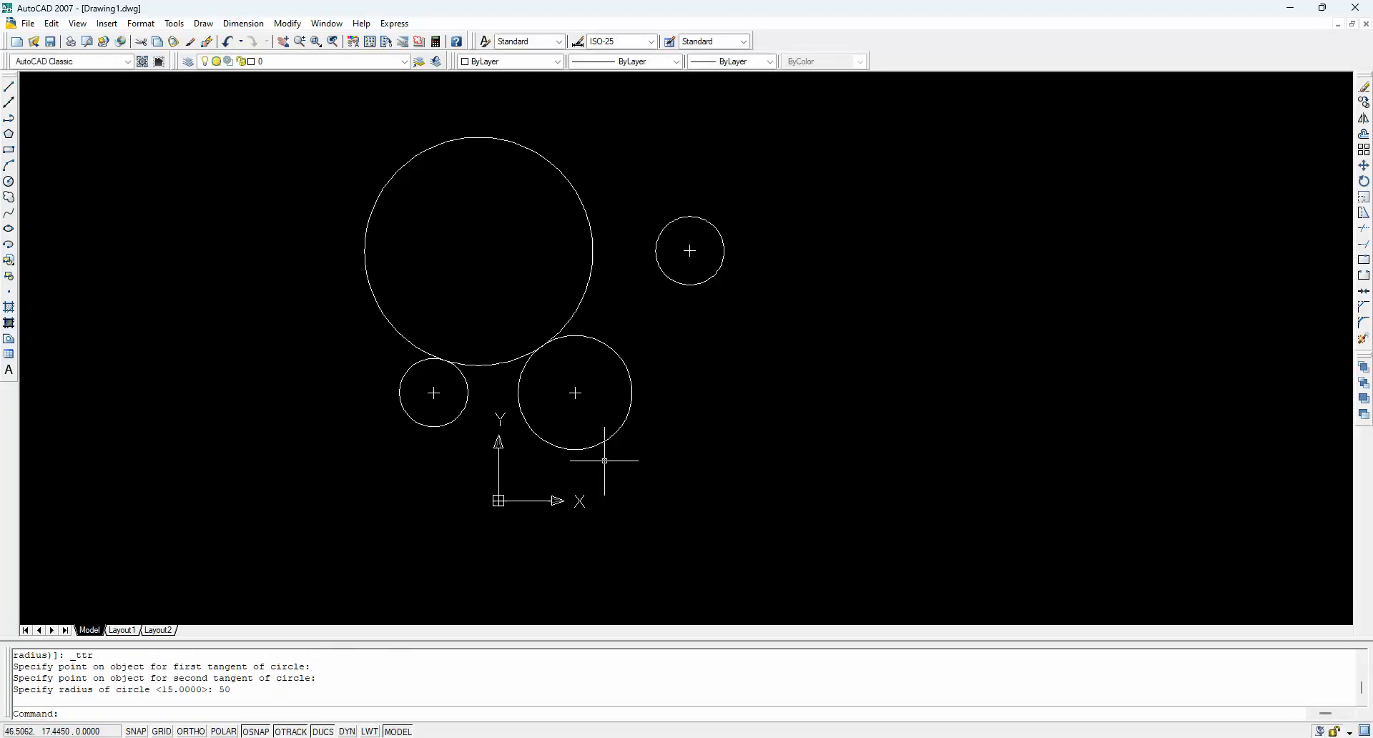
pyautogui.press('Return')
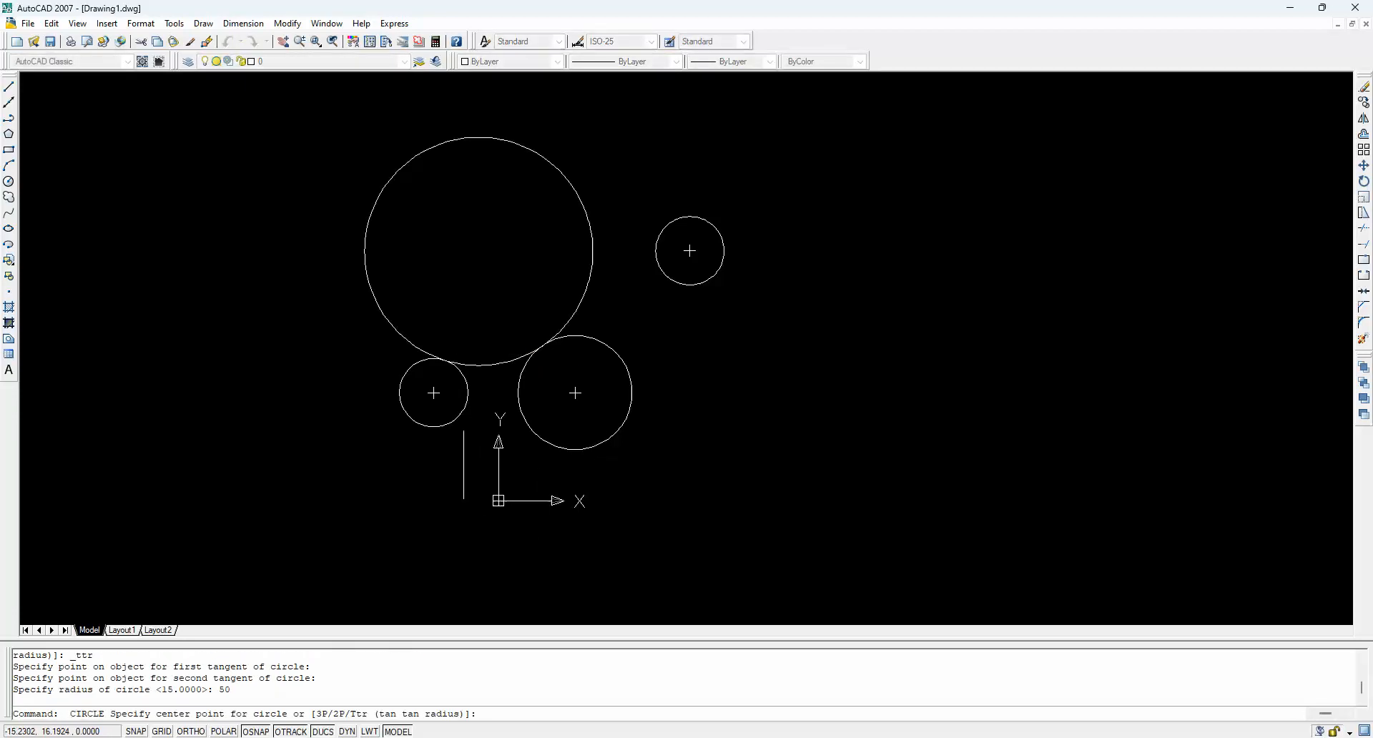
pyautogui.click(446, 426)
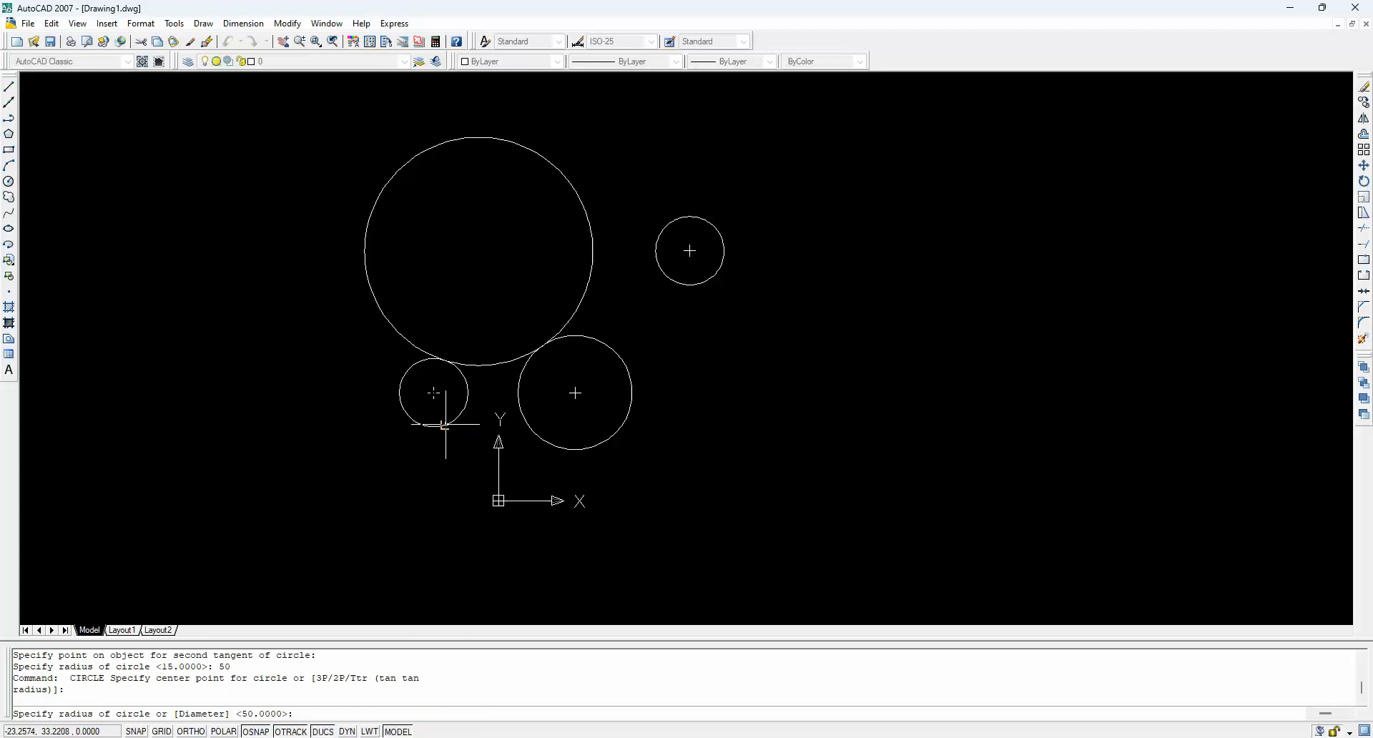
pyautogui.press('Escape')
# Draw a radius 50 circle tangent to the lower sides of the diameter 30 and radius 25 circles
pyautogui.press('Return')
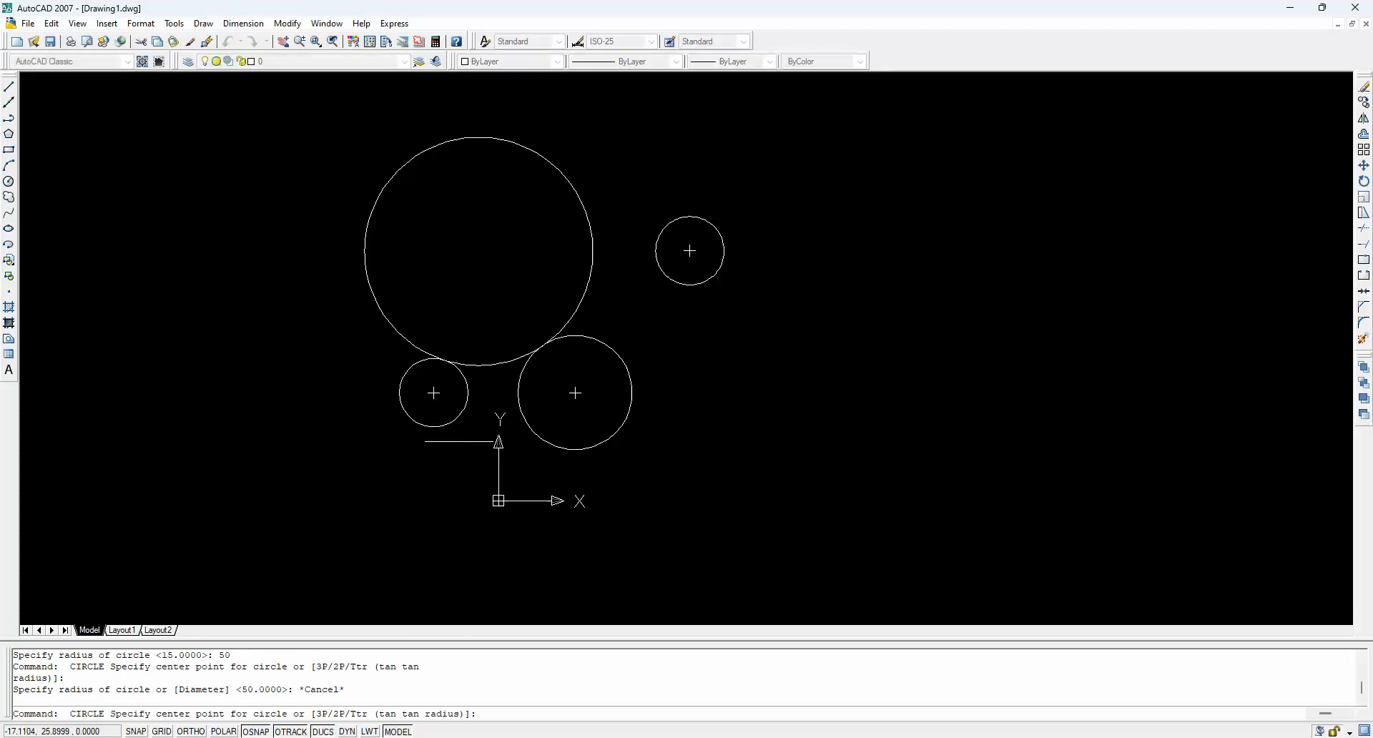
pyautogui.rightClick(447, 464)
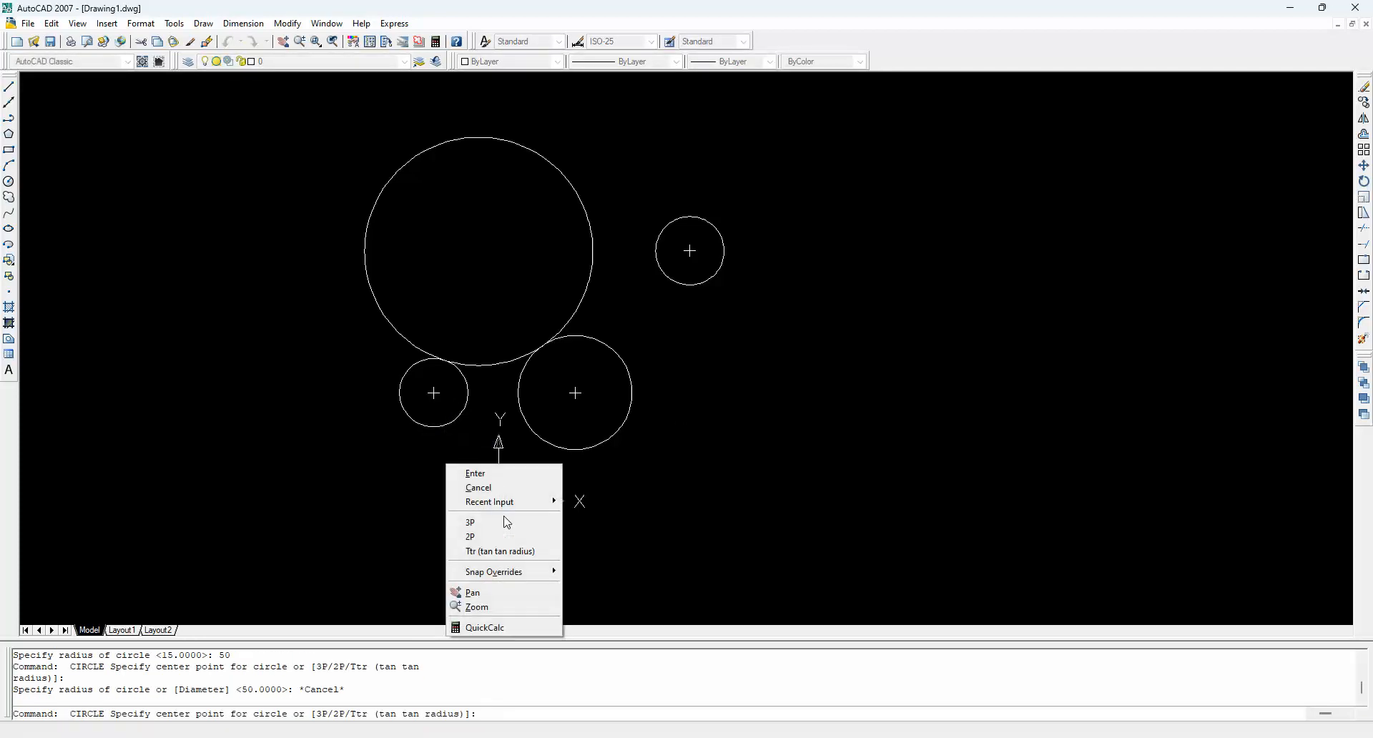
pyautogui.click(502, 552)
pyautogui.click(444, 425)
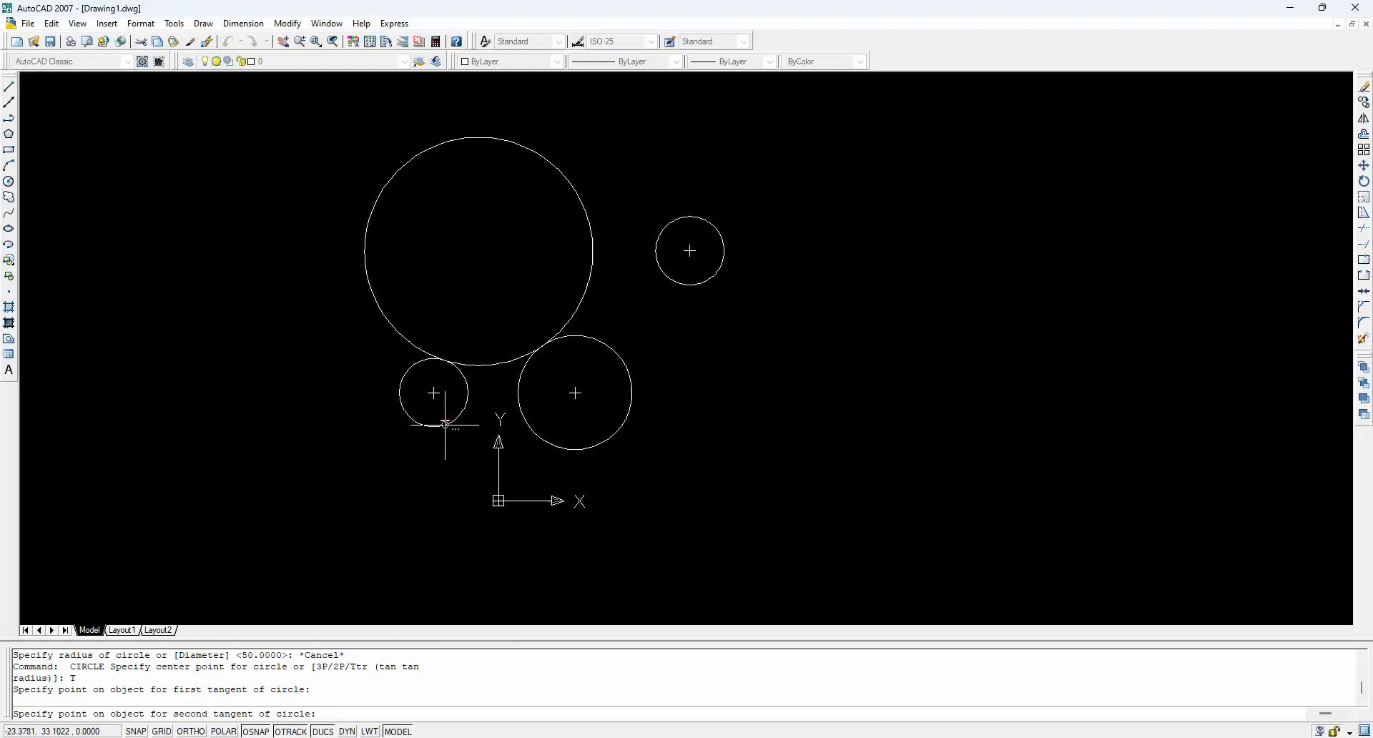
pyautogui.click(540, 441)
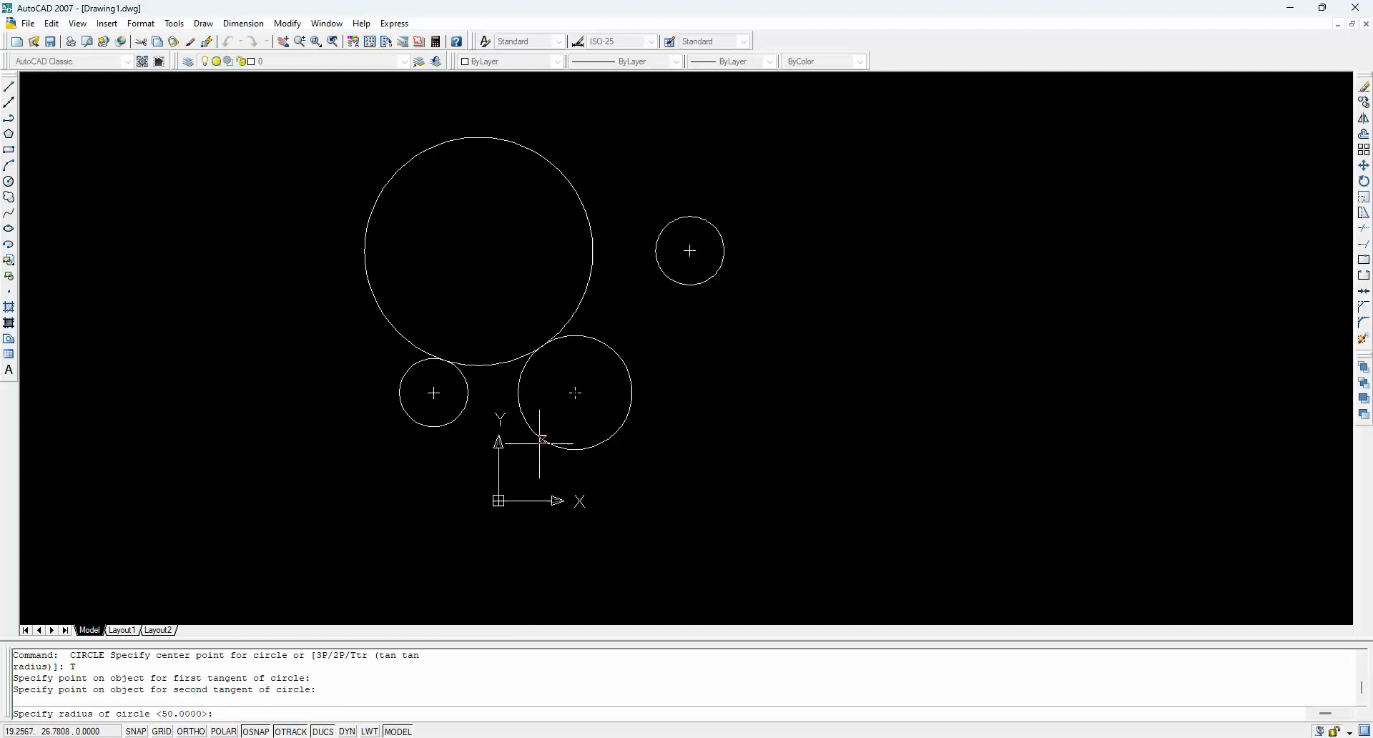
pyautogui.write('50')
pyautogui.press('Return')
pyautogui.press('Escape')
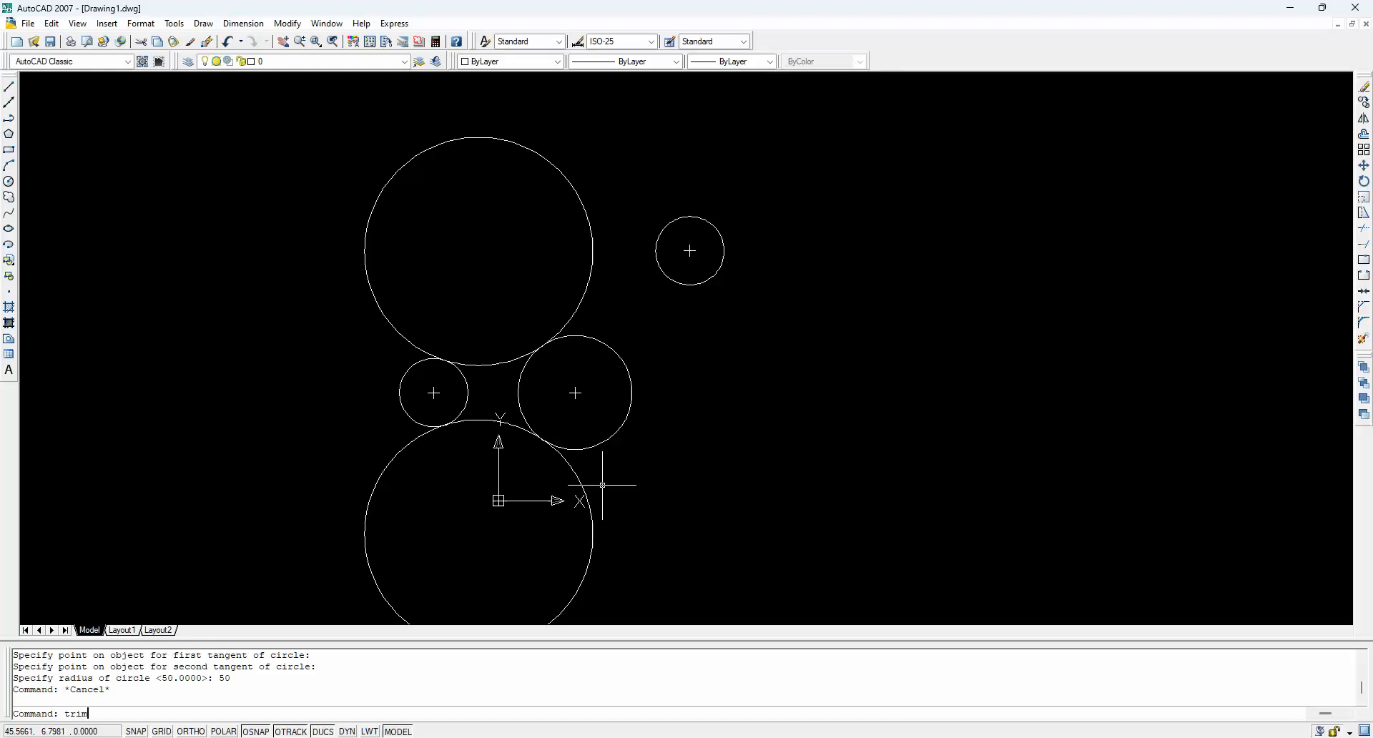
# Trim both radius 50 circles to the connecting arcs, using the diameter 30 and radius 25 circles as cutting edges
pyautogui.press('Return')
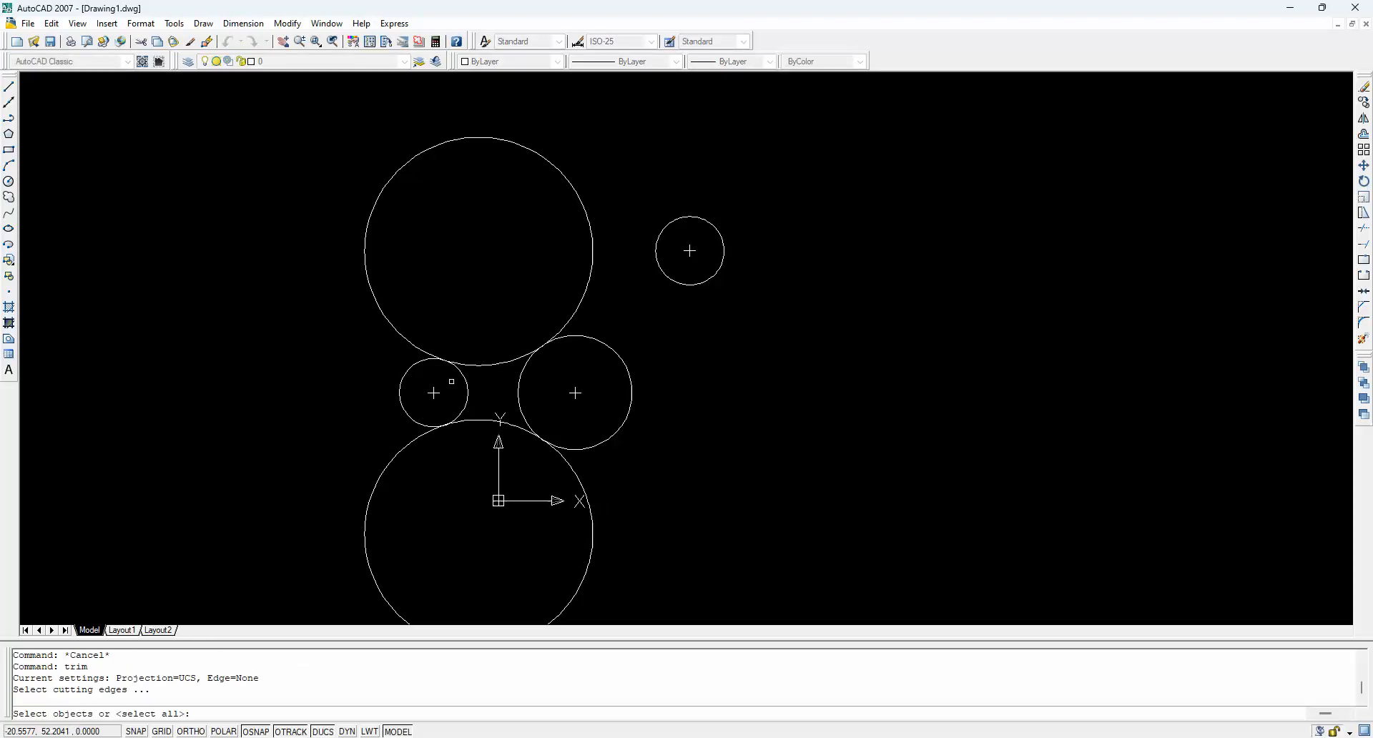
pyautogui.click(468, 388)
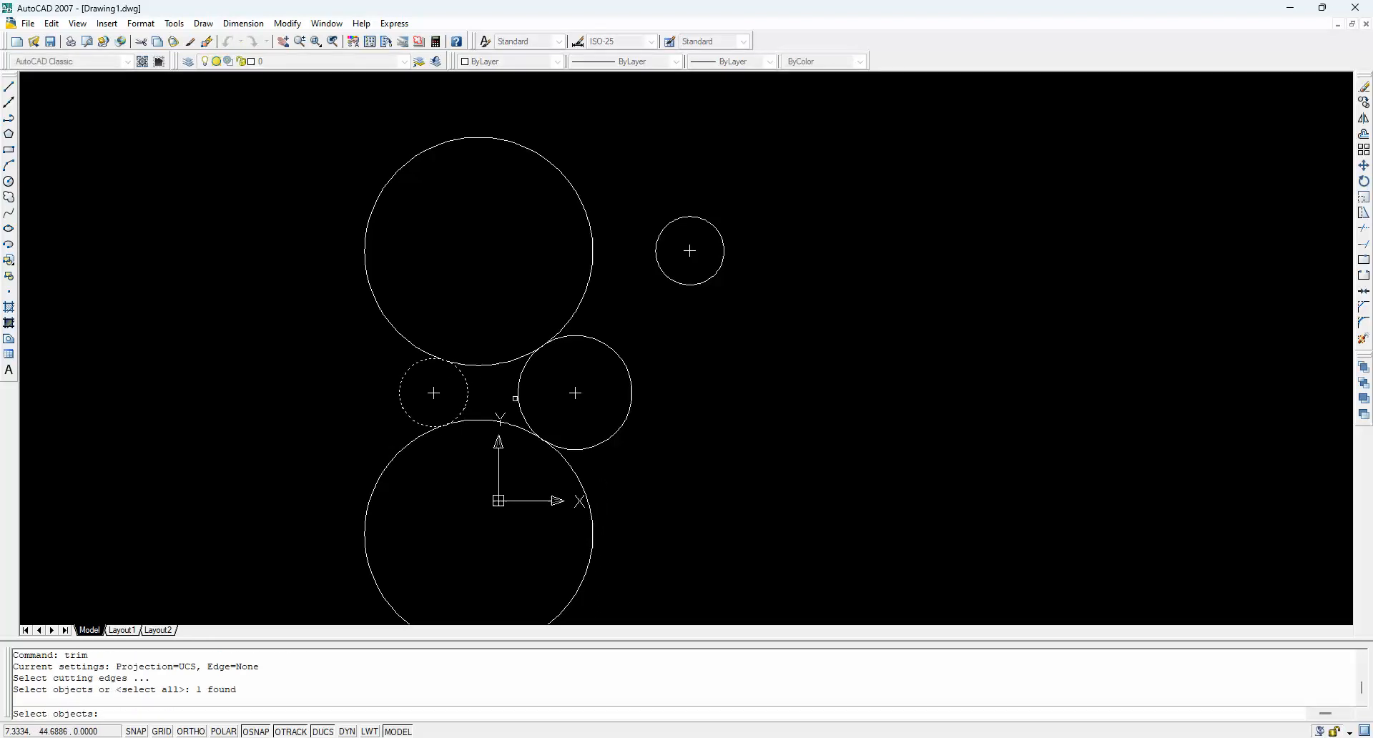
pyautogui.click(516, 397)
pyautogui.press('Return')
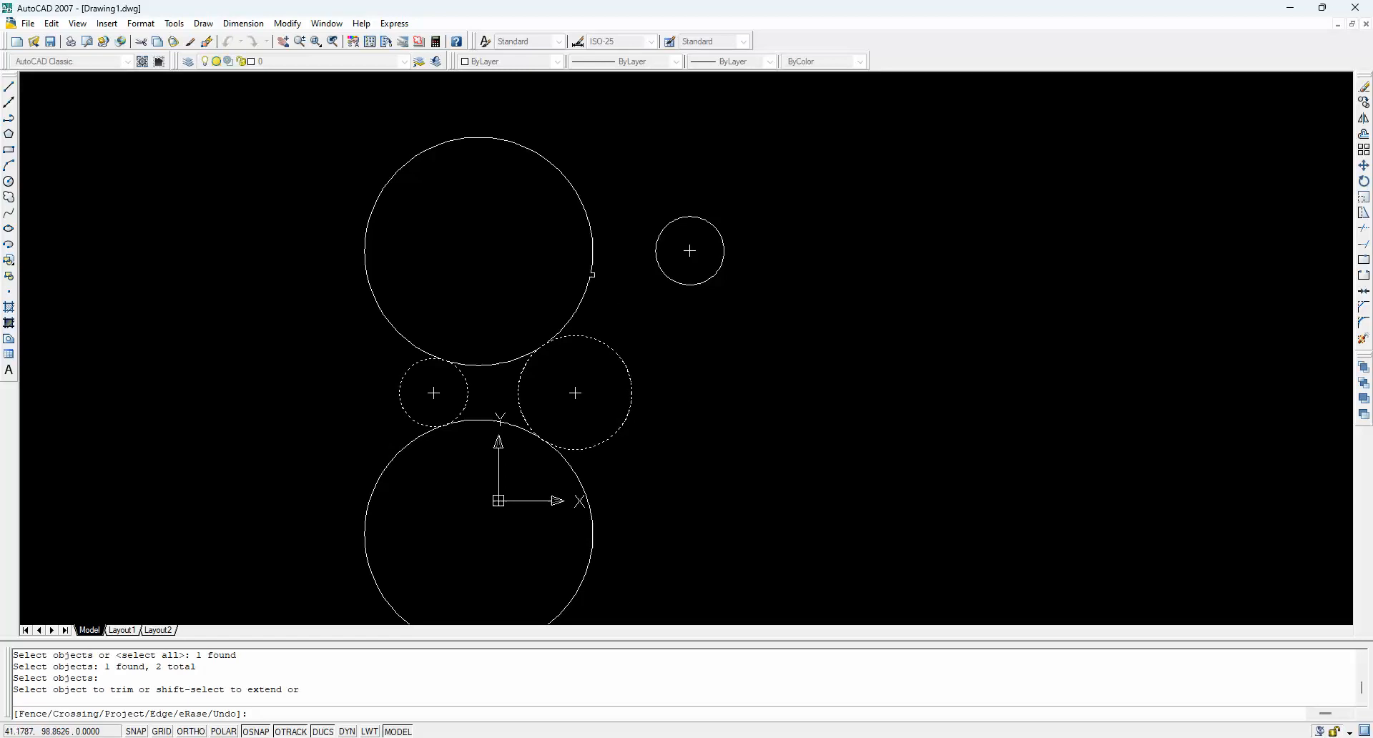
pyautogui.click(589, 272)
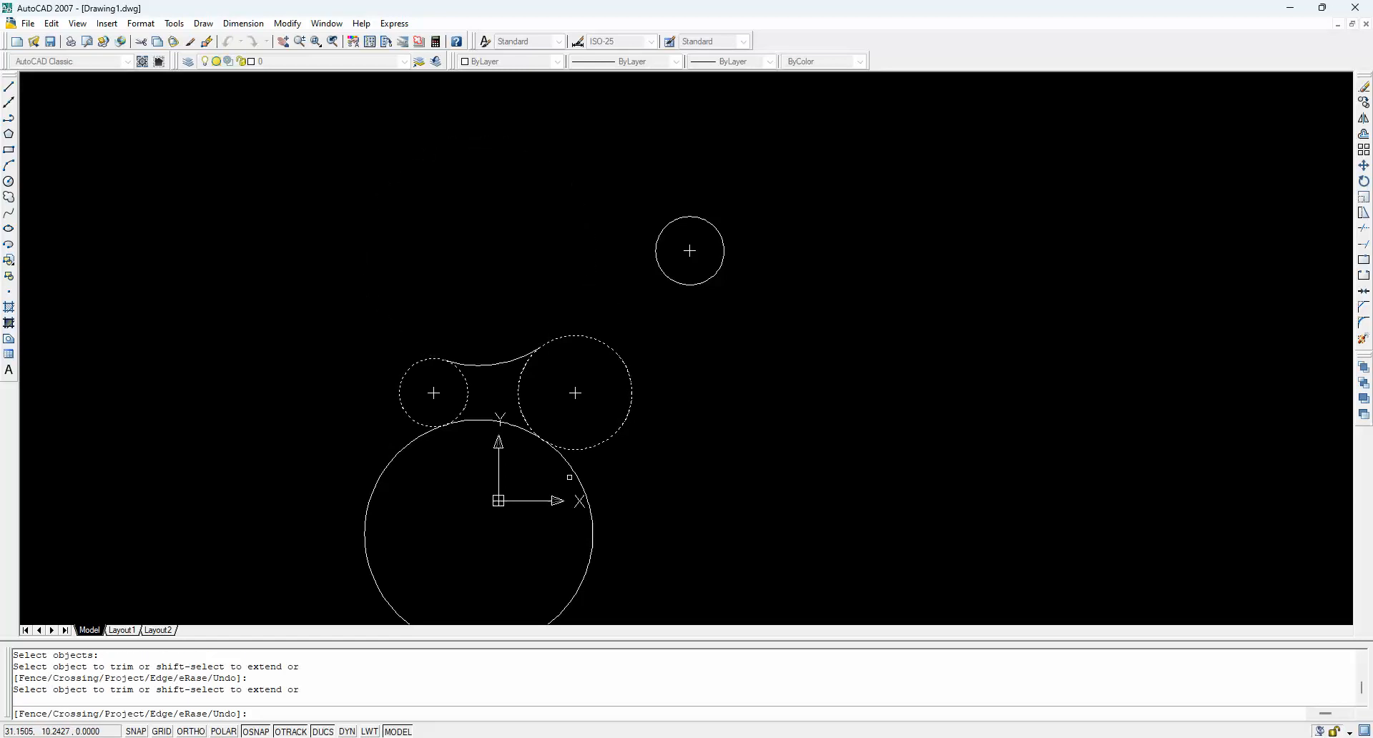
pyautogui.click(578, 477)
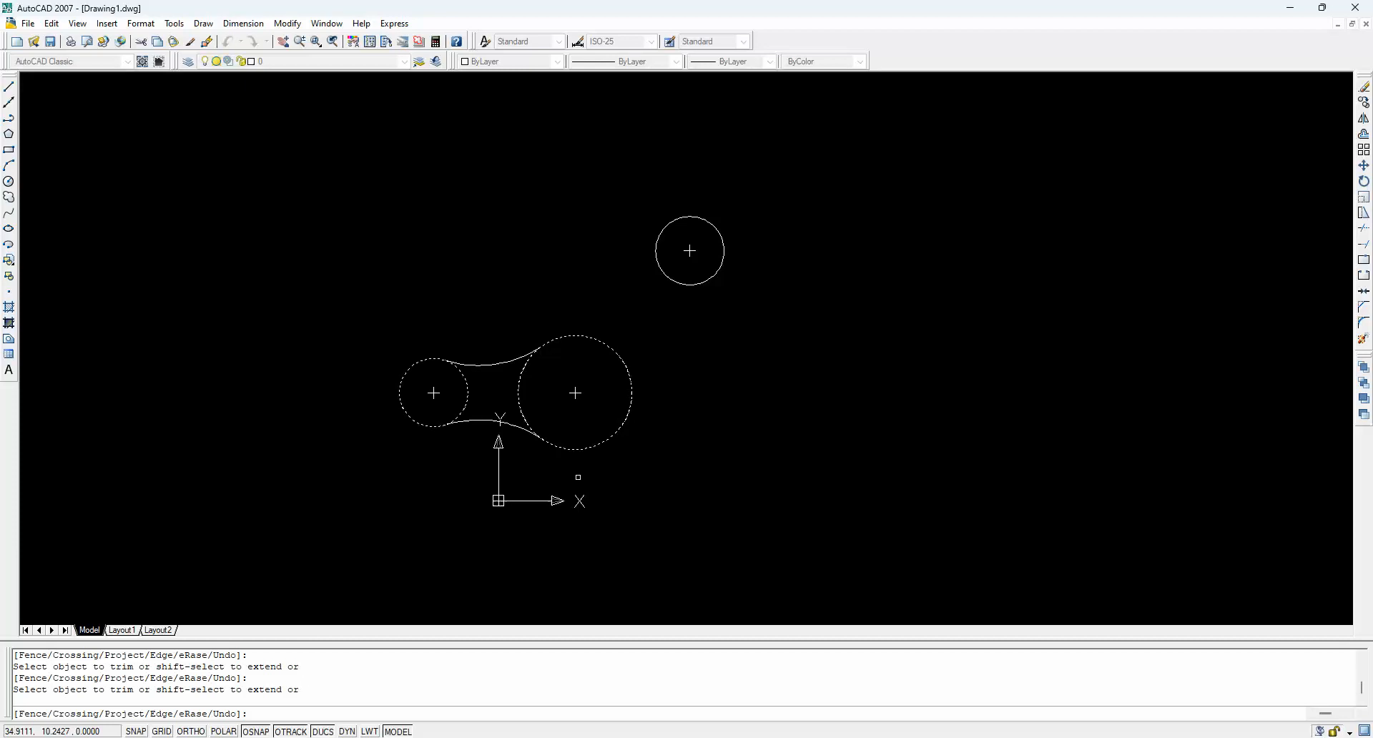
pyautogui.press('Escape')
pyautogui.press('Escape')
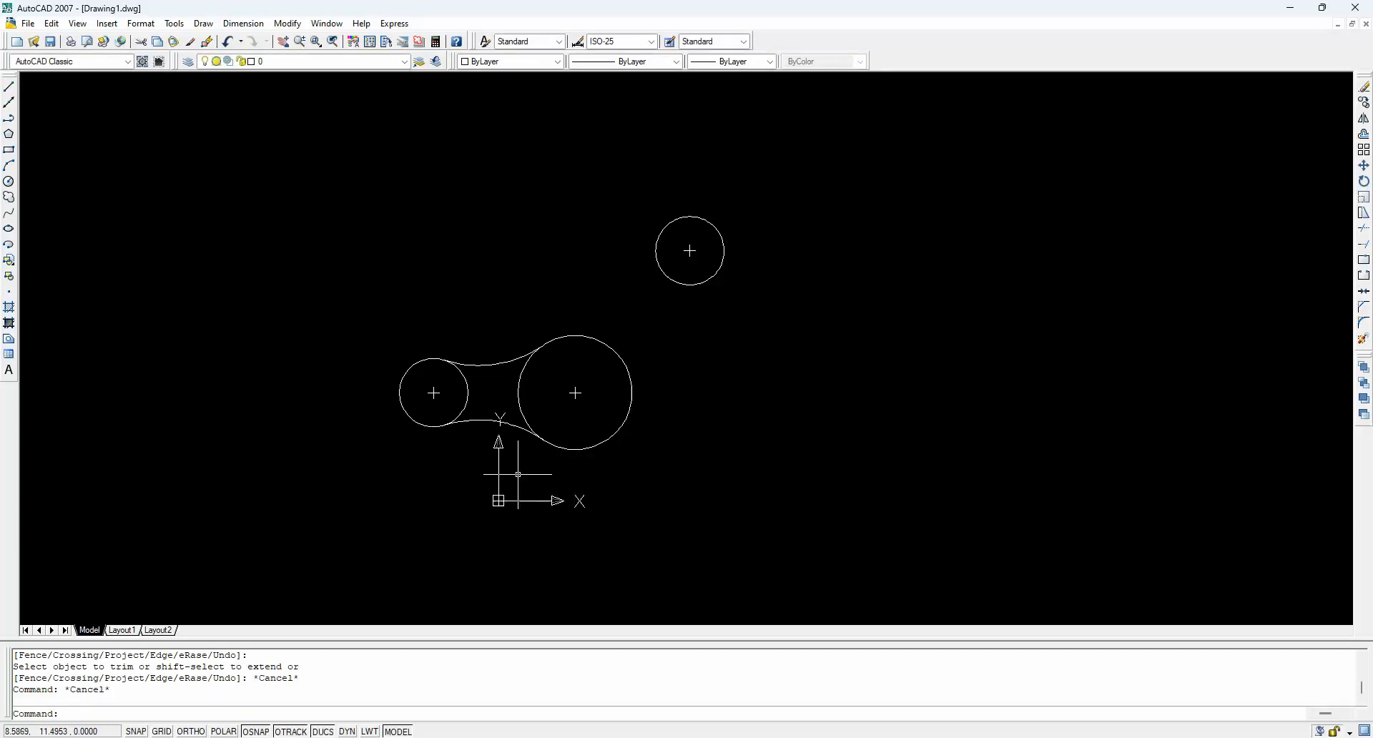
# Draw a circle of radius 10 concentric with the diameter 30 circle
pyautogui.press('Return')
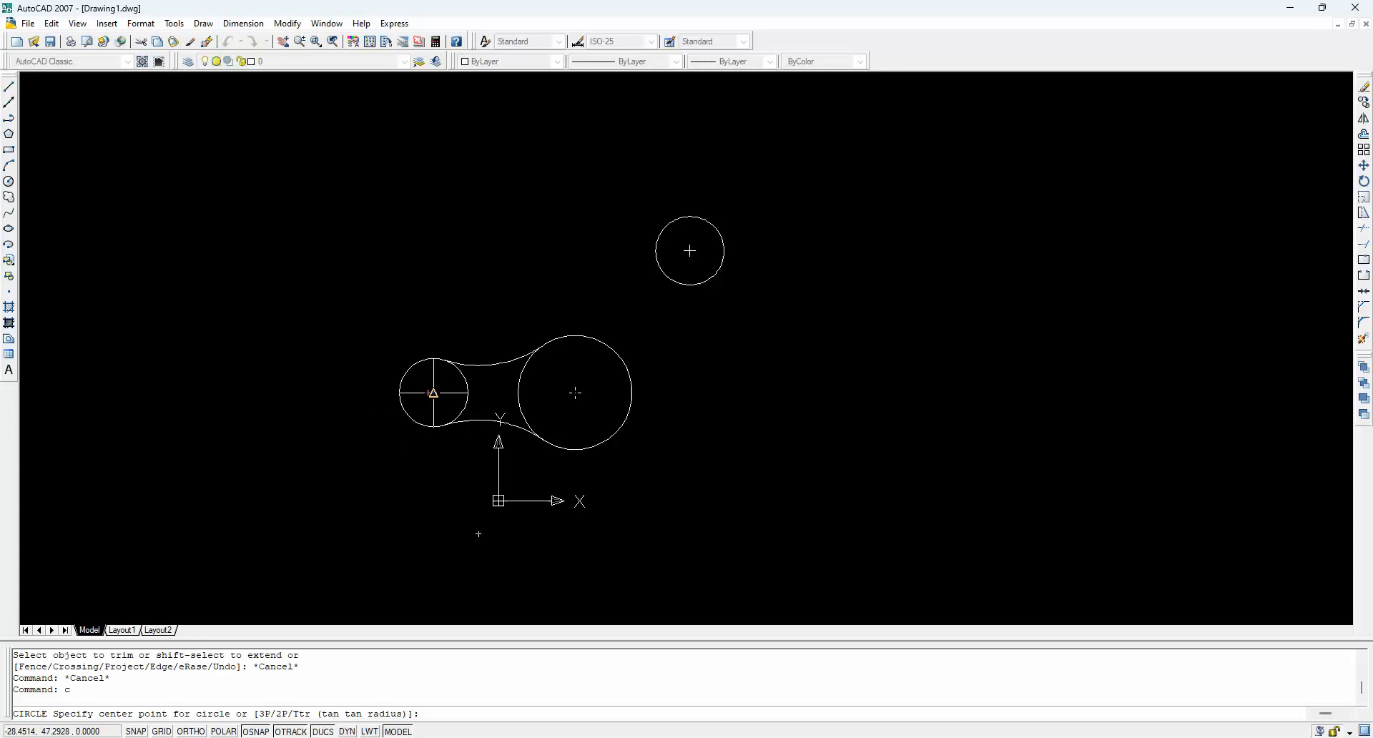
pyautogui.click(433, 392)
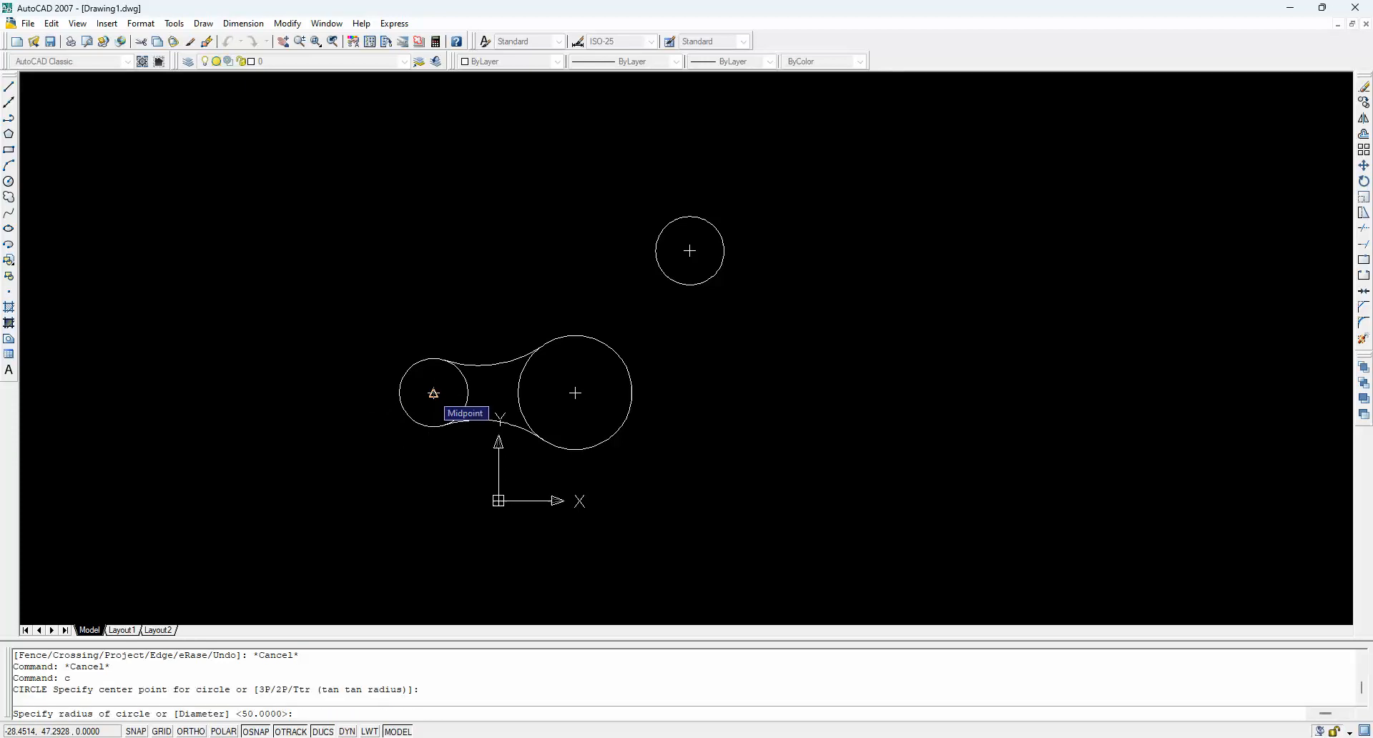
pyautogui.write('10')
pyautogui.press('Return')
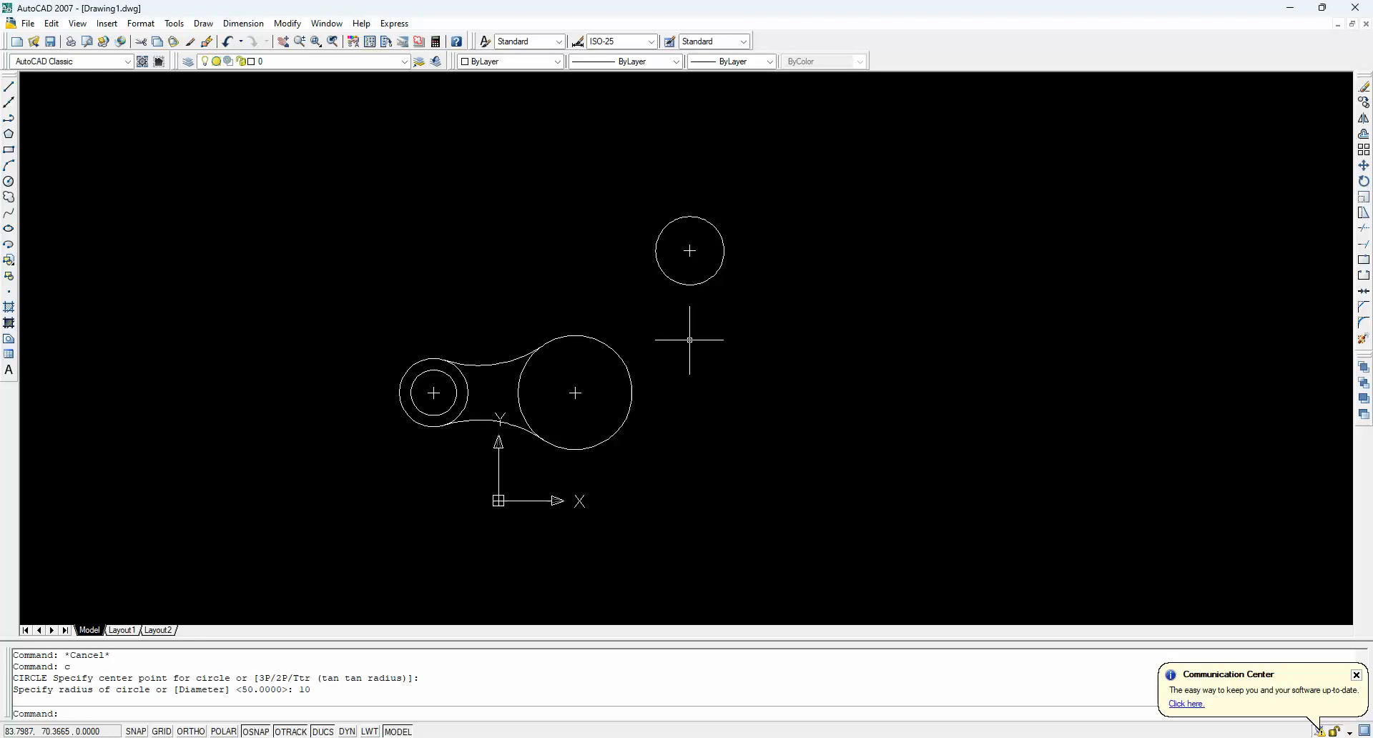
# Try a radius 100 circle tangent to the radius 25 circle and the upper radius 15 circle, and erase it
pyautogui.write('c')
pyautogui.press('Return')
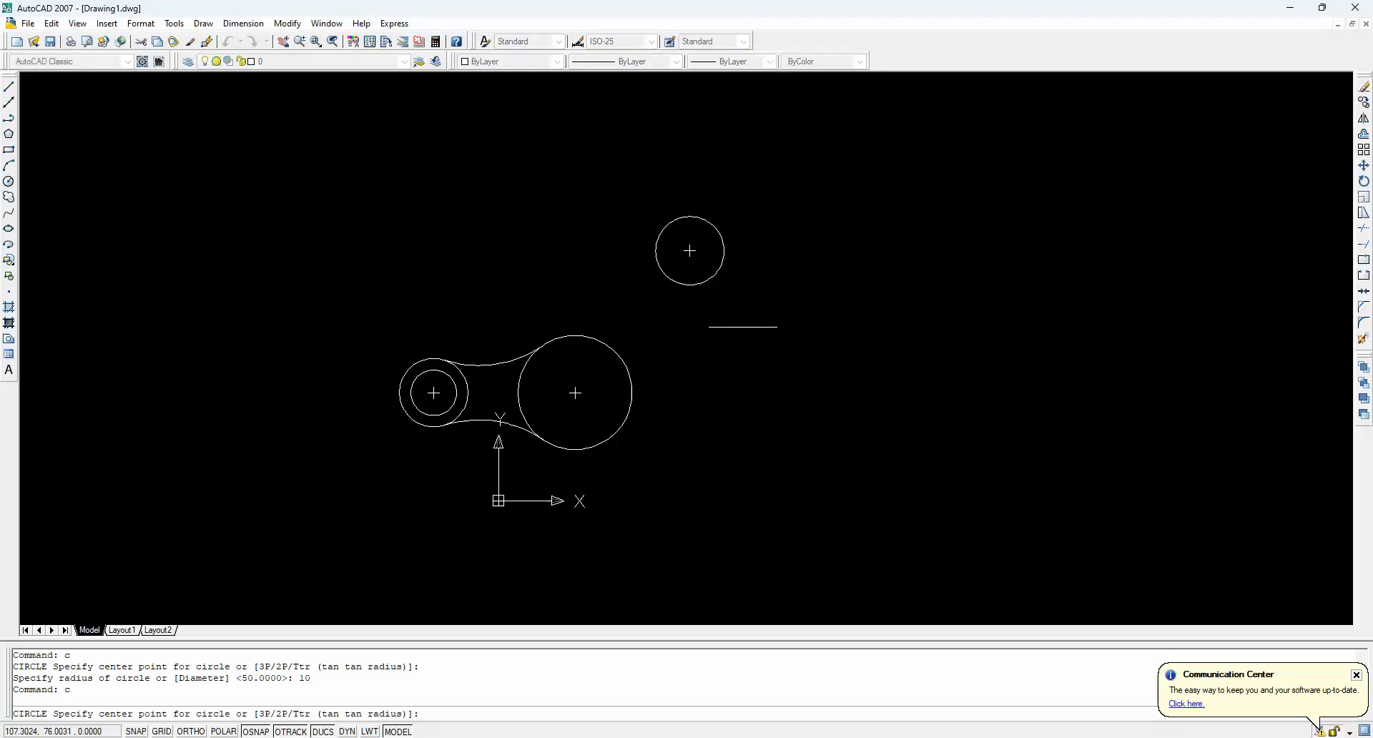
pyautogui.rightClick(801, 319)
pyautogui.click(851, 406)
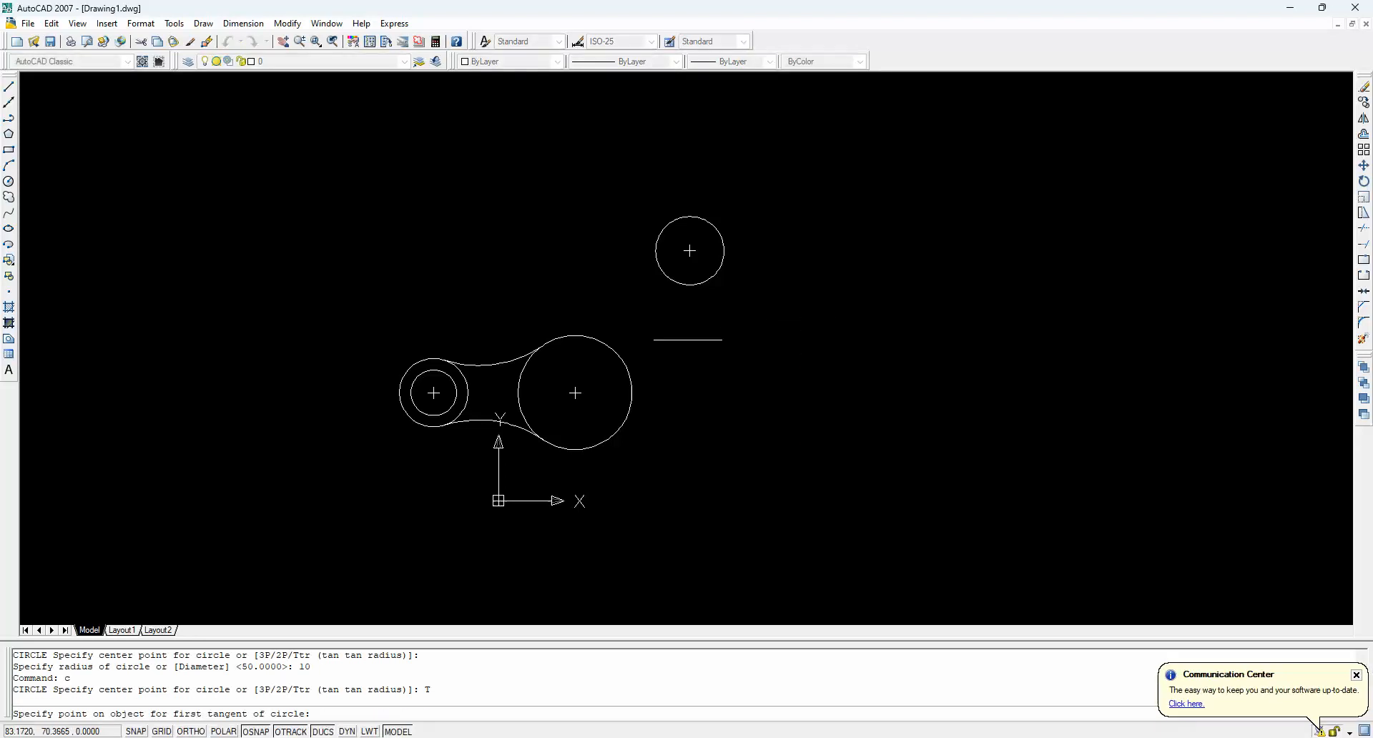
pyautogui.click(611, 347)
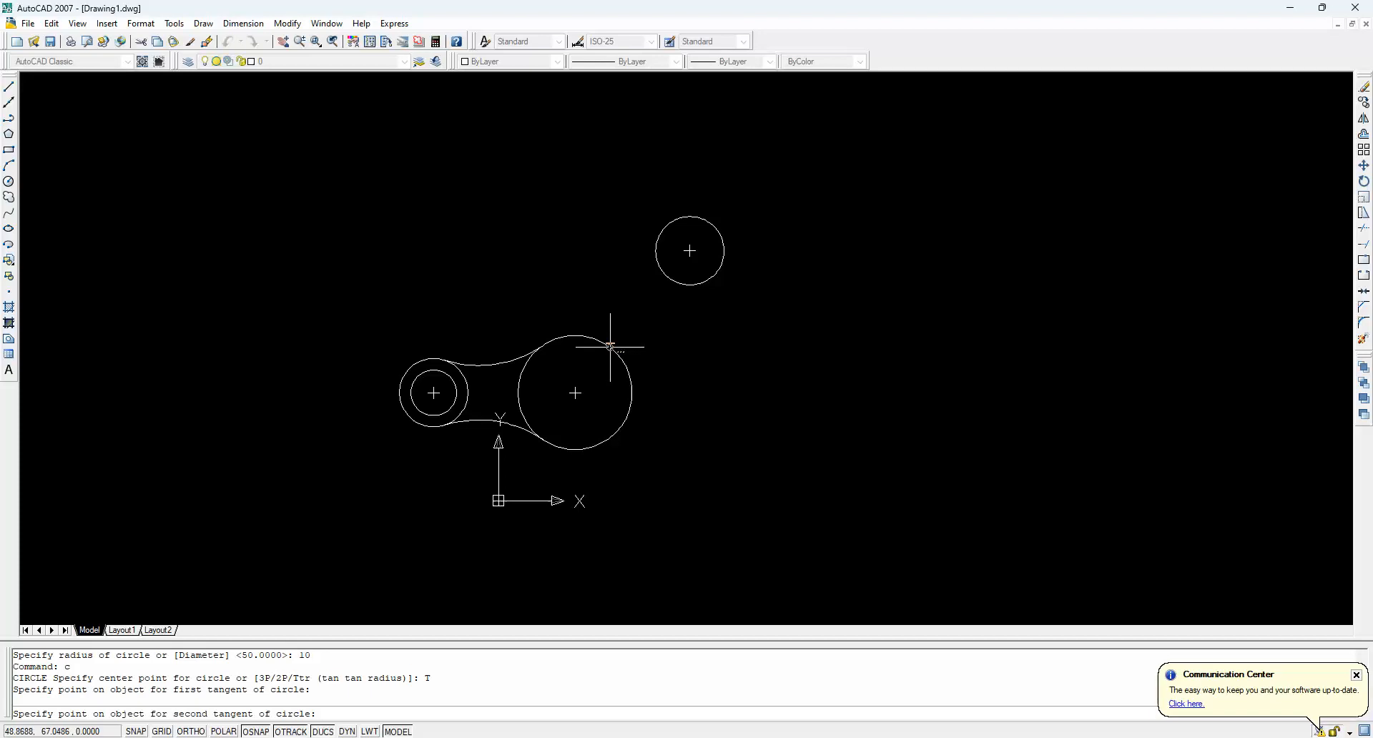
pyautogui.click(657, 248)
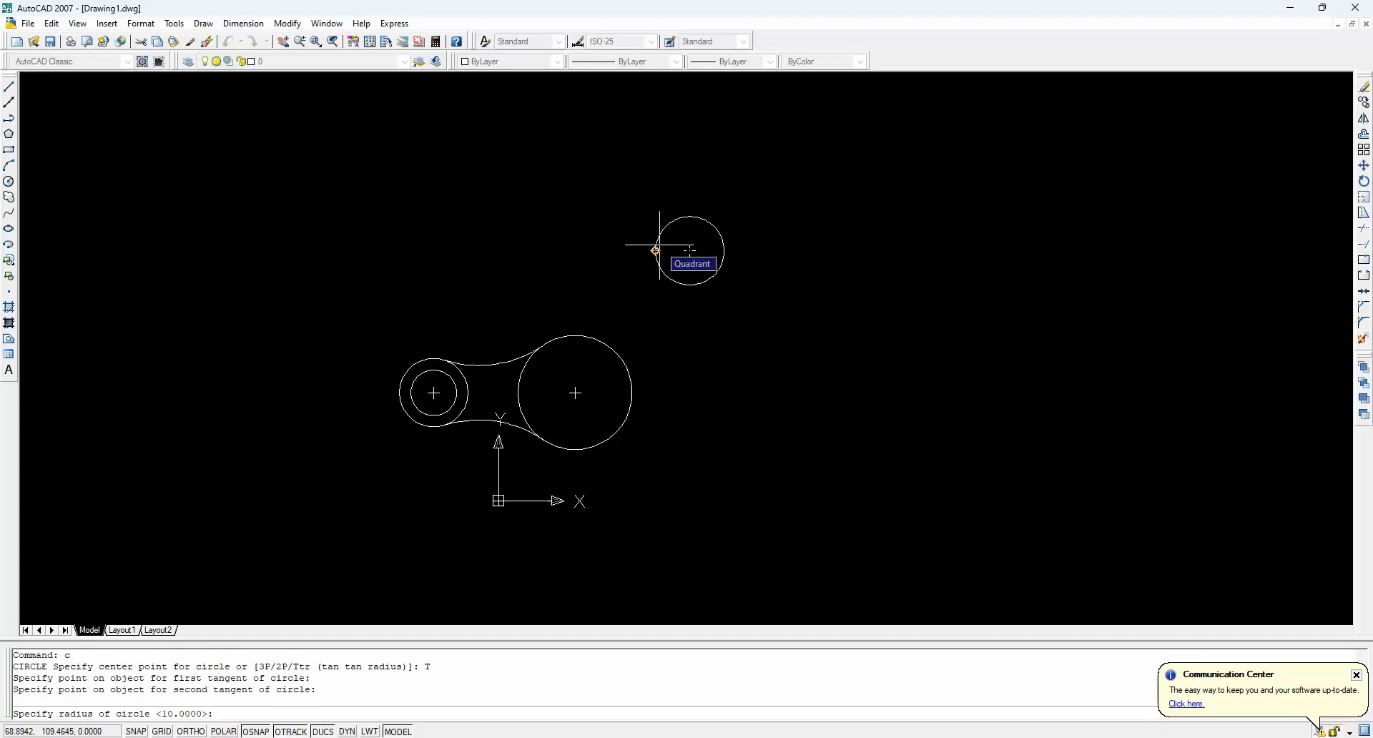
pyautogui.write('100')
pyautogui.press('Return')
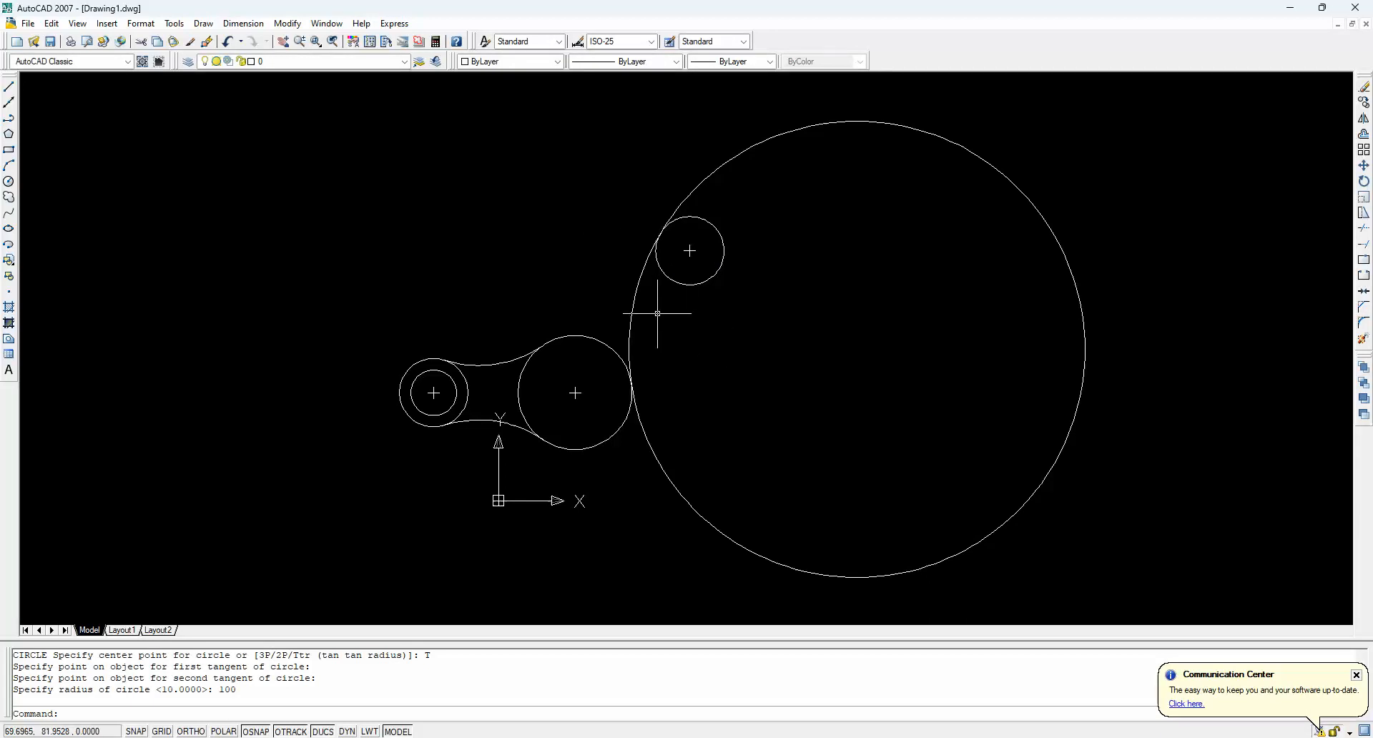
pyautogui.click(632, 306)
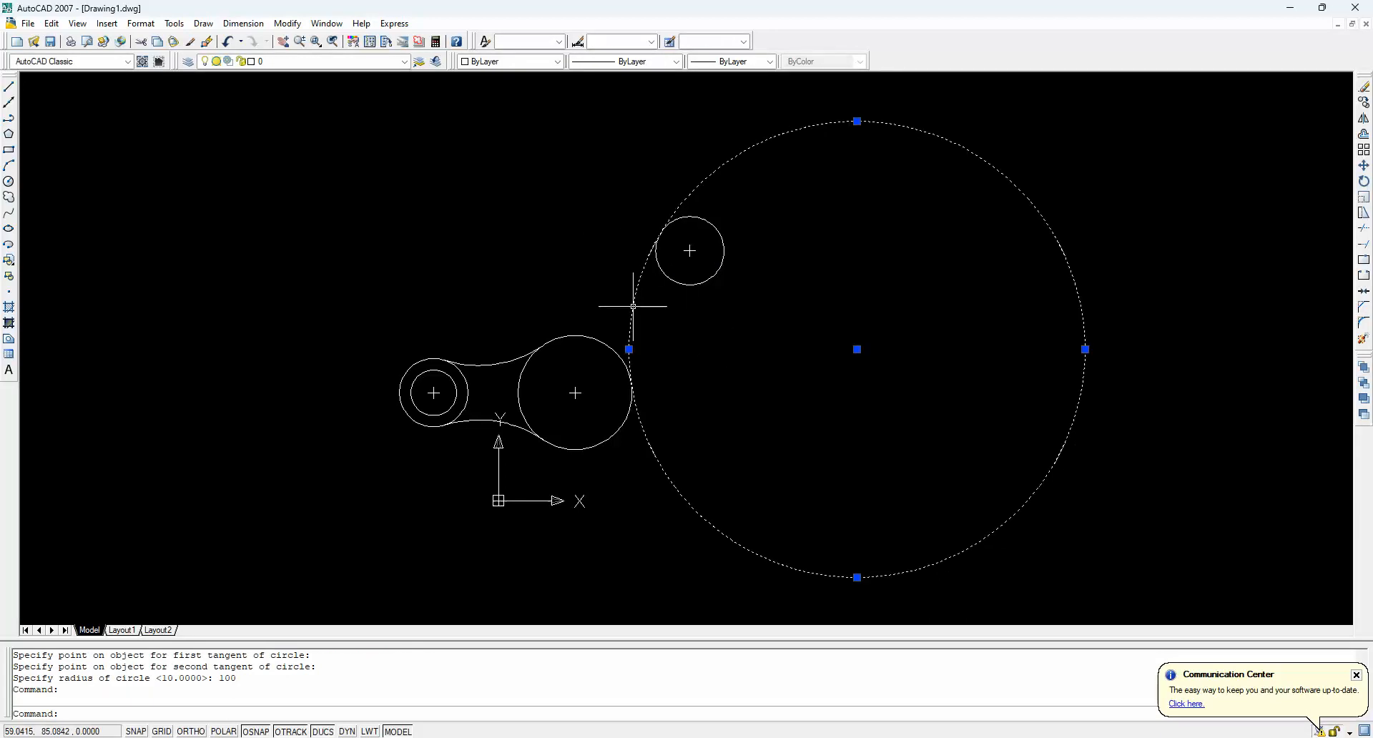
pyautogui.press('Delete')
# Draw a radius 100 circle tangent to the upper-left sides of the radius 25 circle and the upper radius 15 circle
pyautogui.write('c')
pyautogui.press('Return')
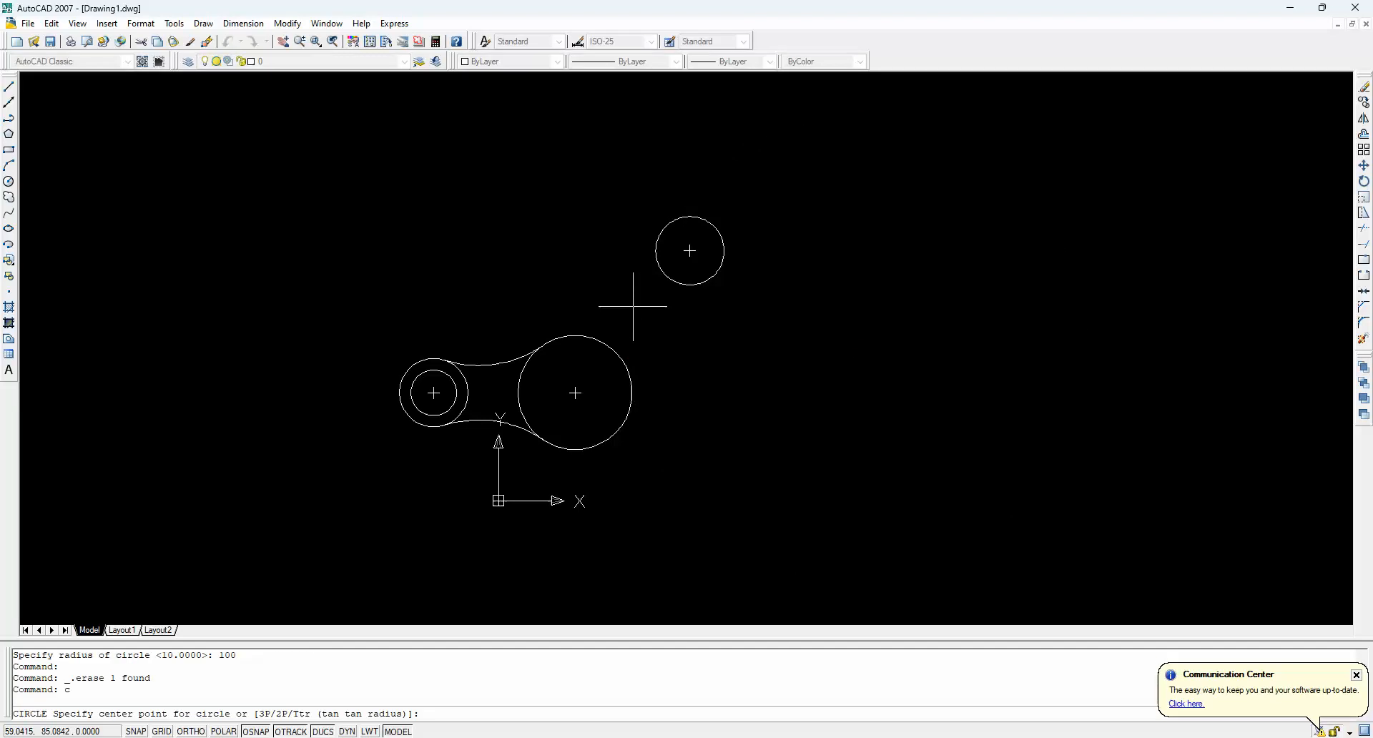
pyautogui.rightClick(675, 302)
pyautogui.click(770, 396)
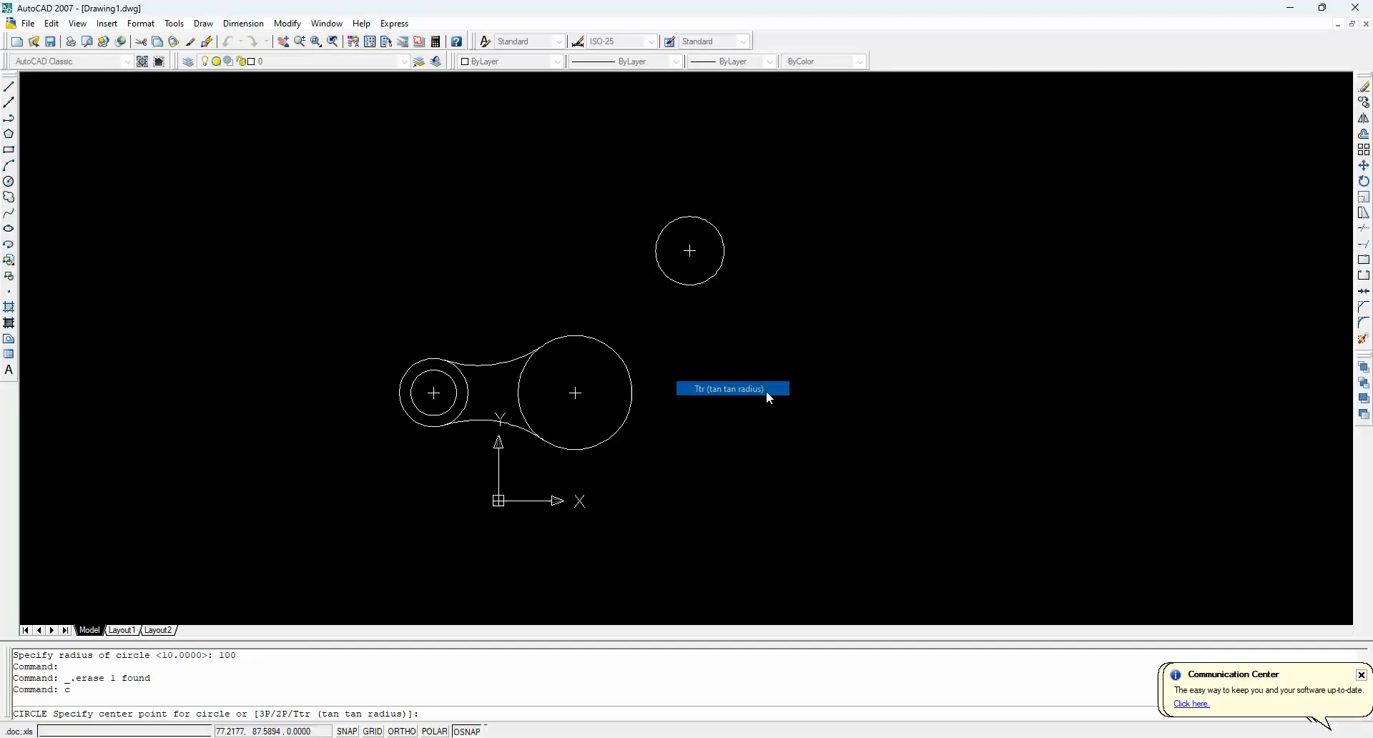
pyautogui.click(586, 336)
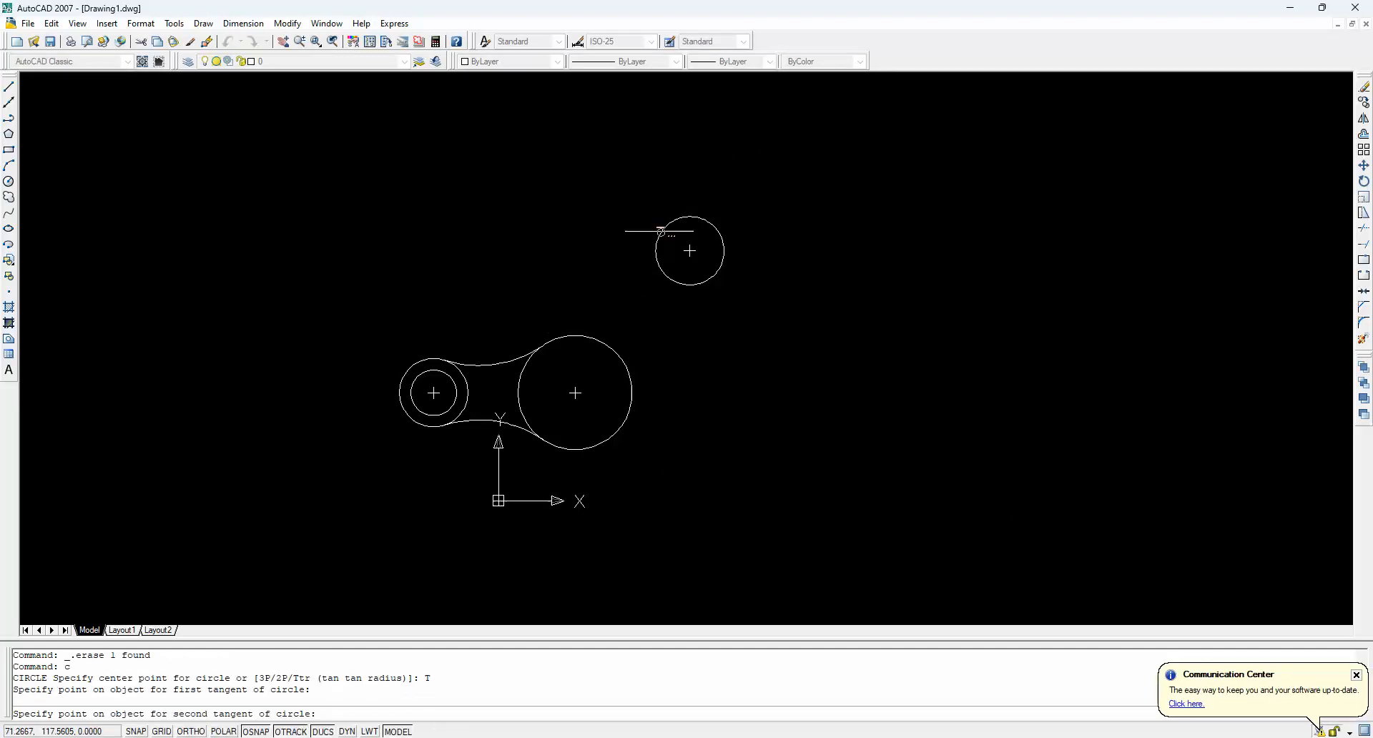
pyautogui.click(666, 226)
pyautogui.write('100')
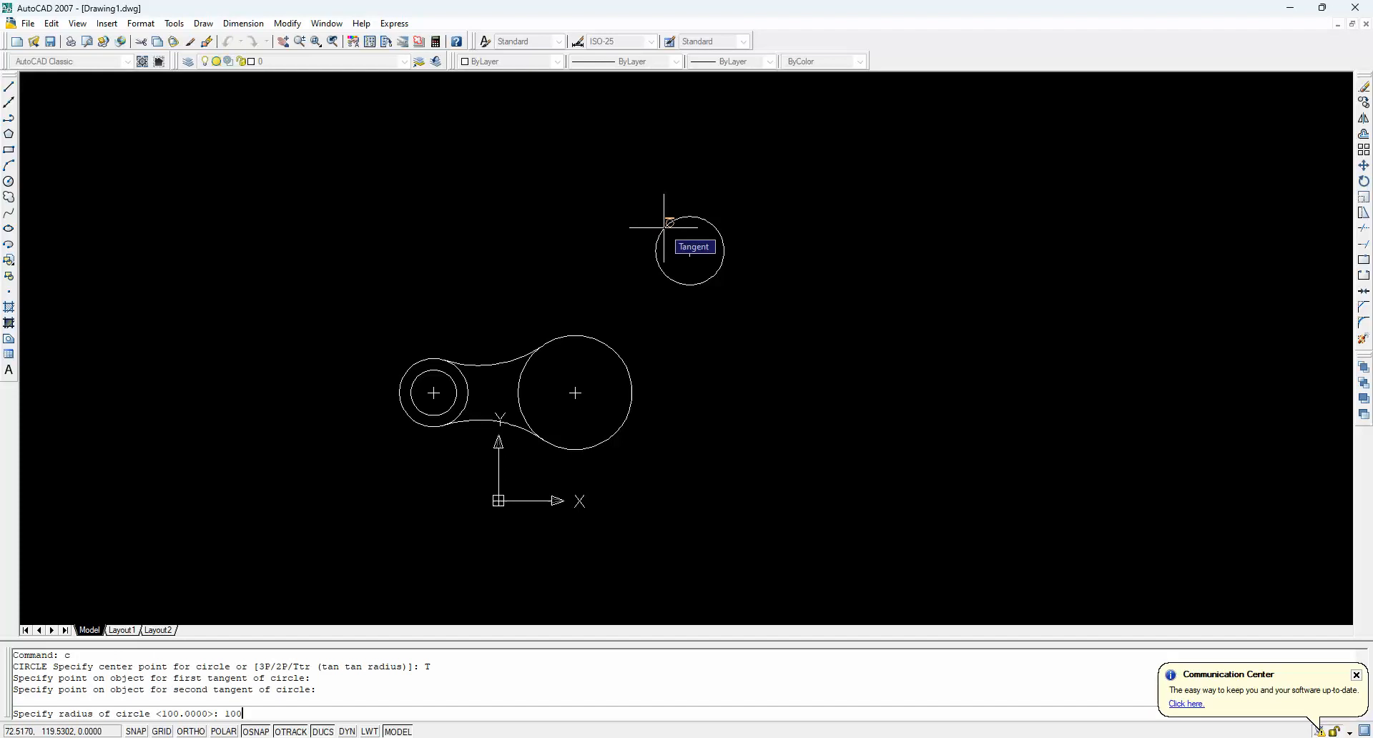
pyautogui.press('Return')
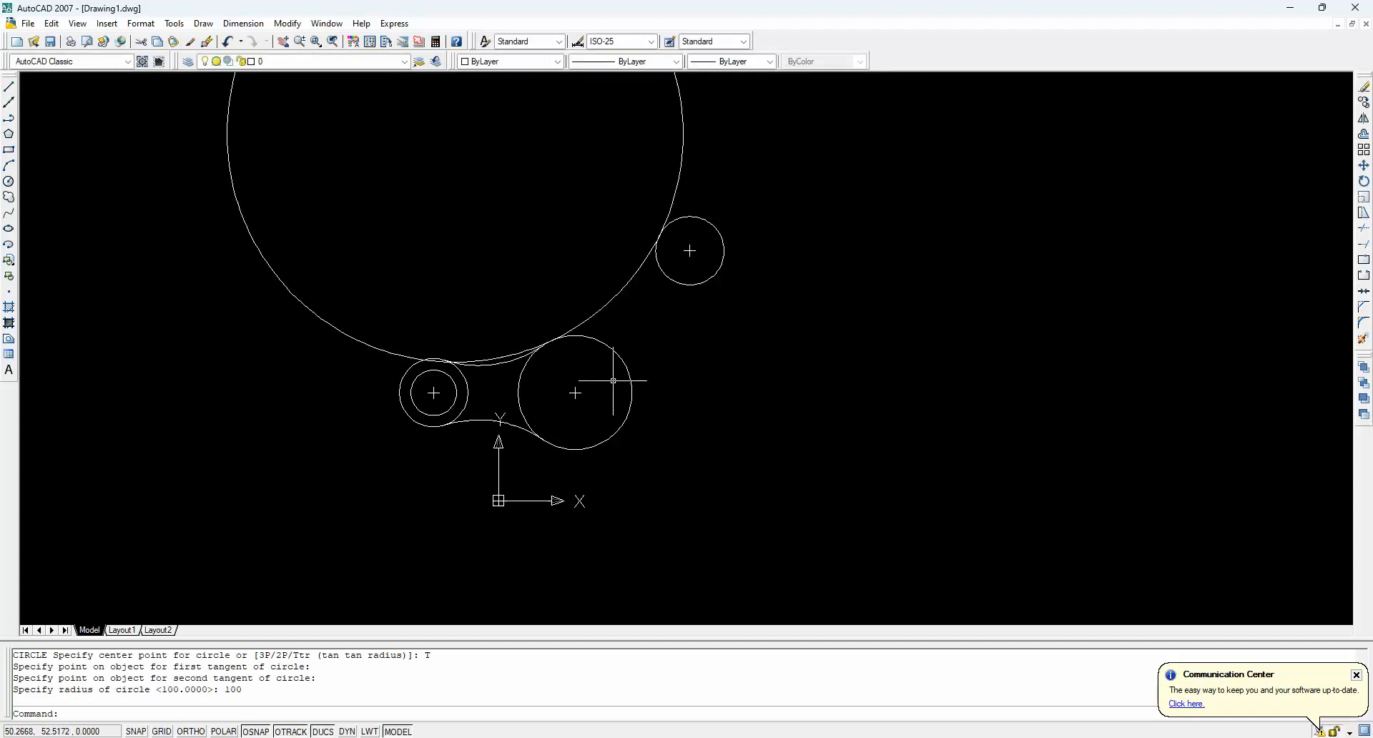
# Trim the radius 100 circle to its connecting arc, using the radius 25 and upper radius 15 circles as cutting edges
pyautogui.write('tr')
pyautogui.press('Return')
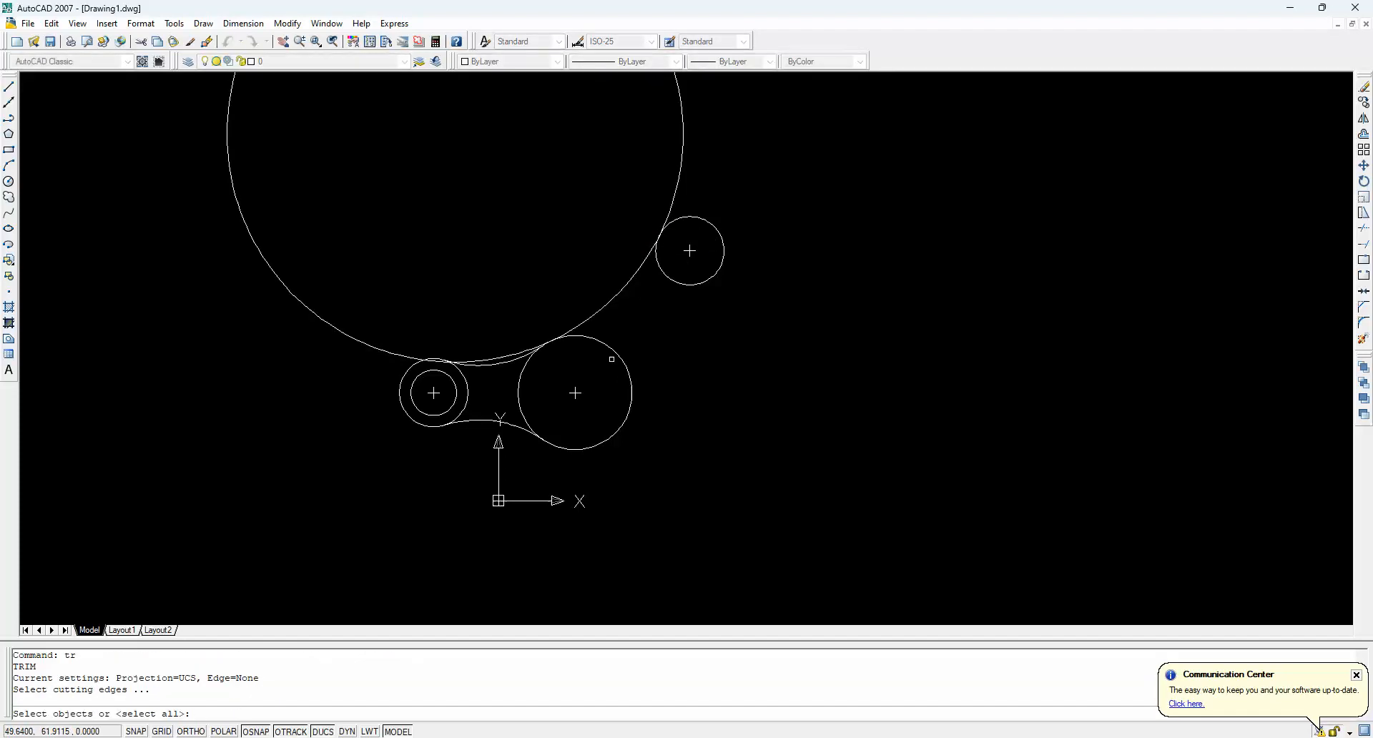
pyautogui.click(611, 359)
pyautogui.click(616, 352)
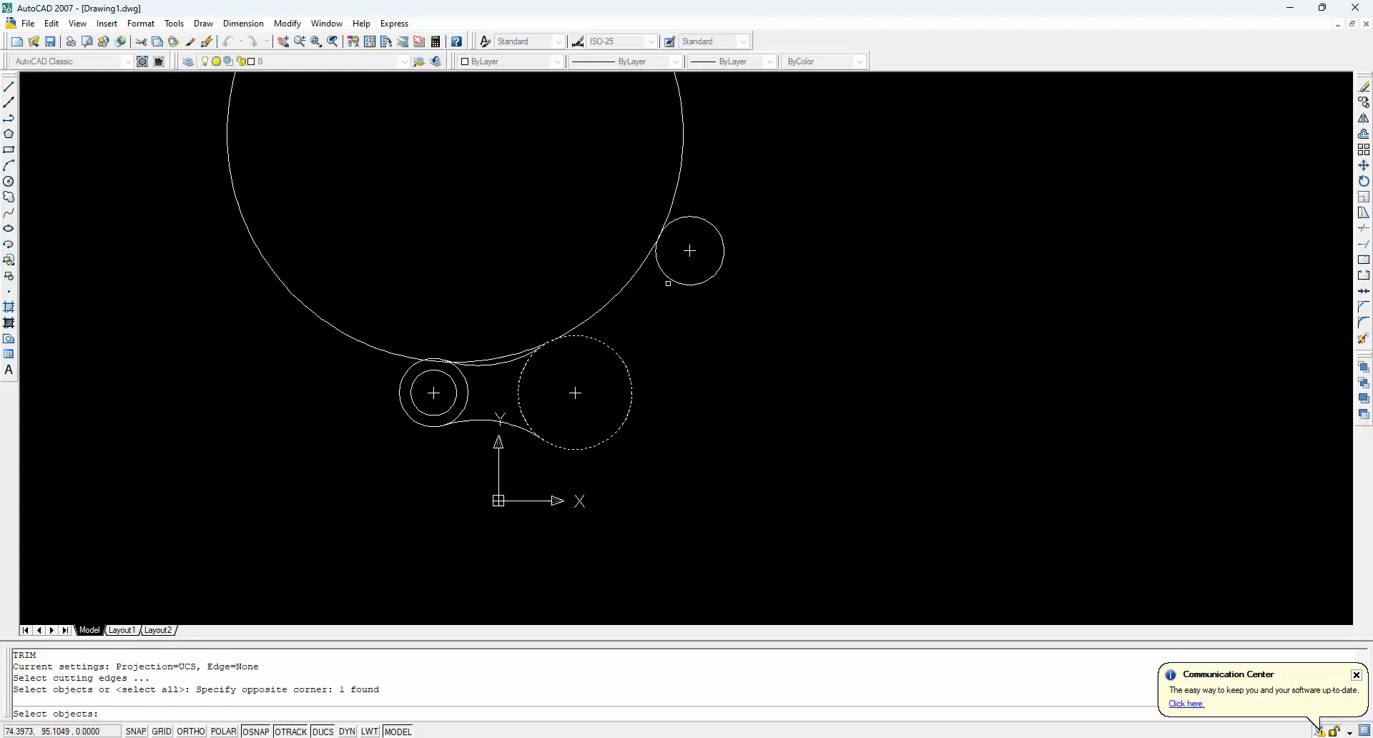
pyautogui.click(667, 283)
pyautogui.press('Return')
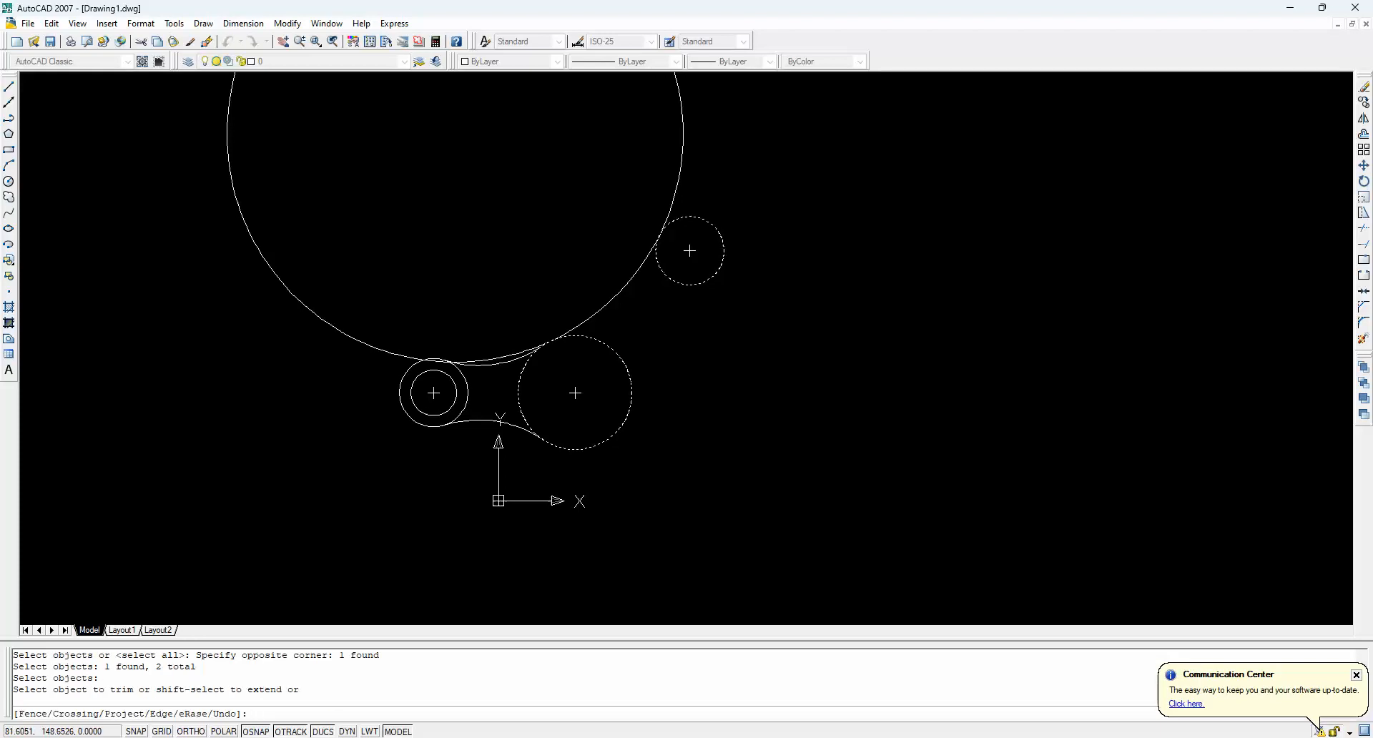
pyautogui.click(682, 159)
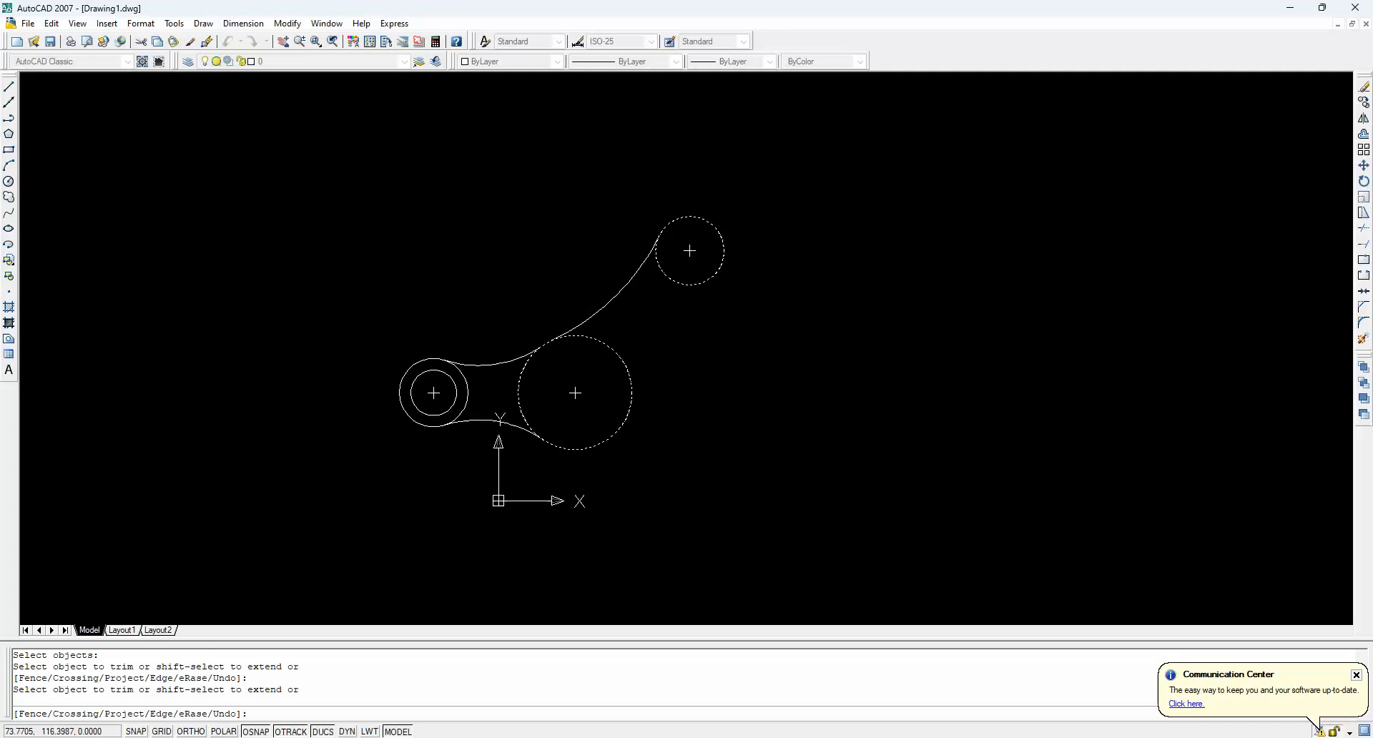
pyautogui.press('Escape')
pyautogui.press('Escape')
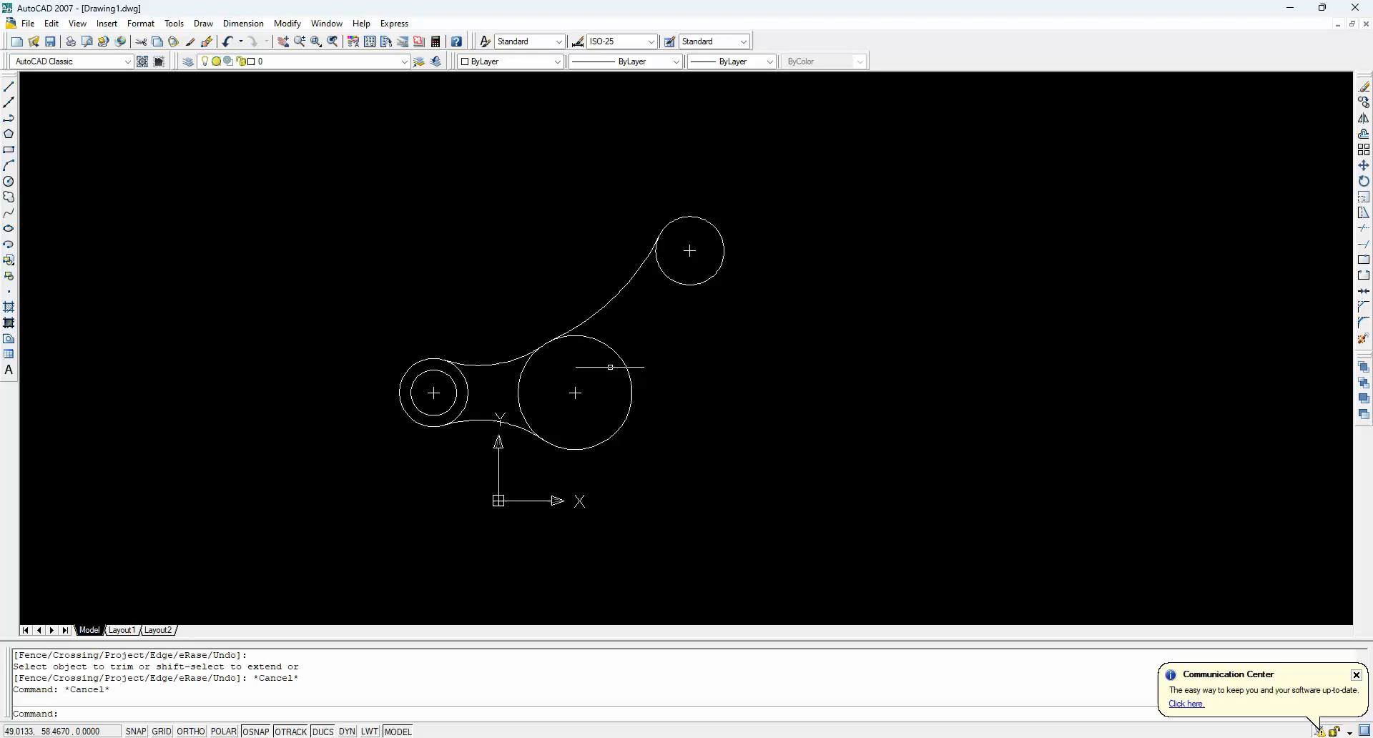
# Mirror the radius 100 arc about the line through the centers of the upper and radius 25 circles, keeping the source arc
pyautogui.click(294, 24)
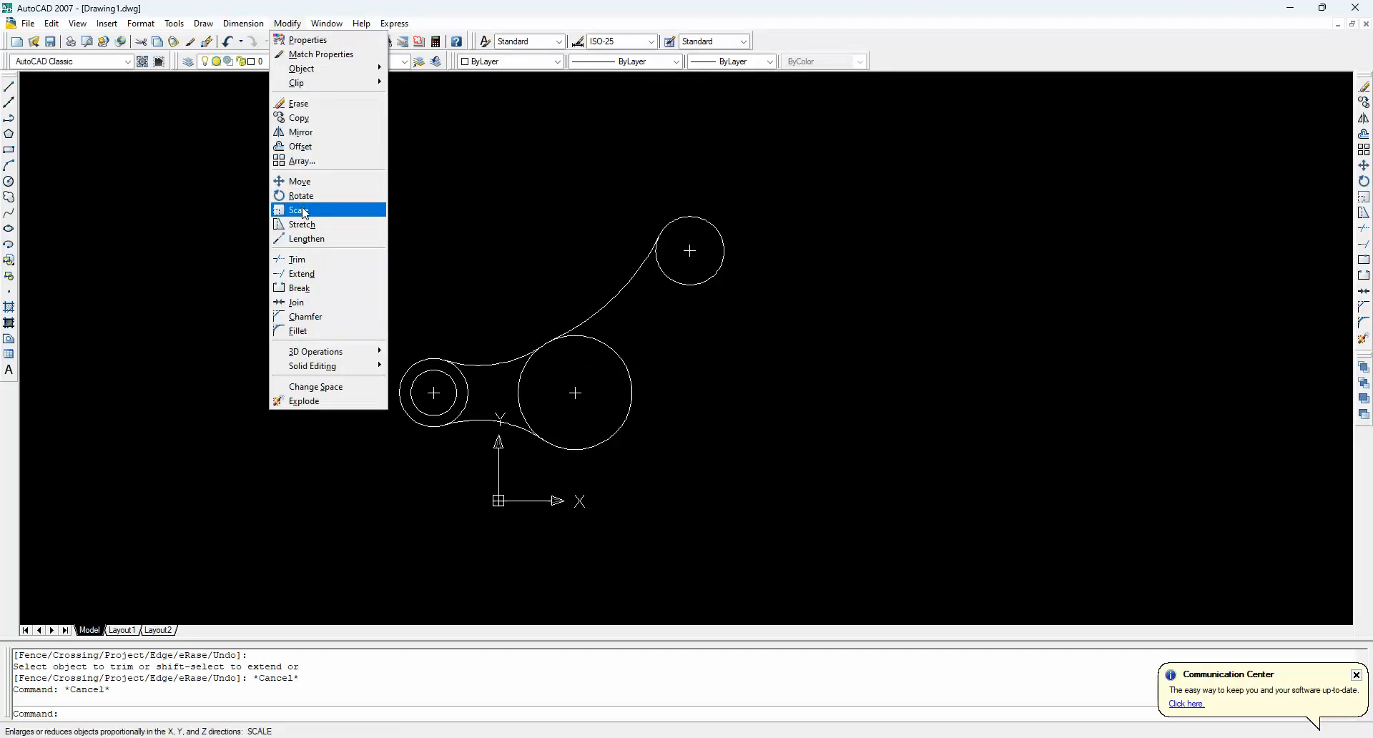
pyautogui.click(309, 133)
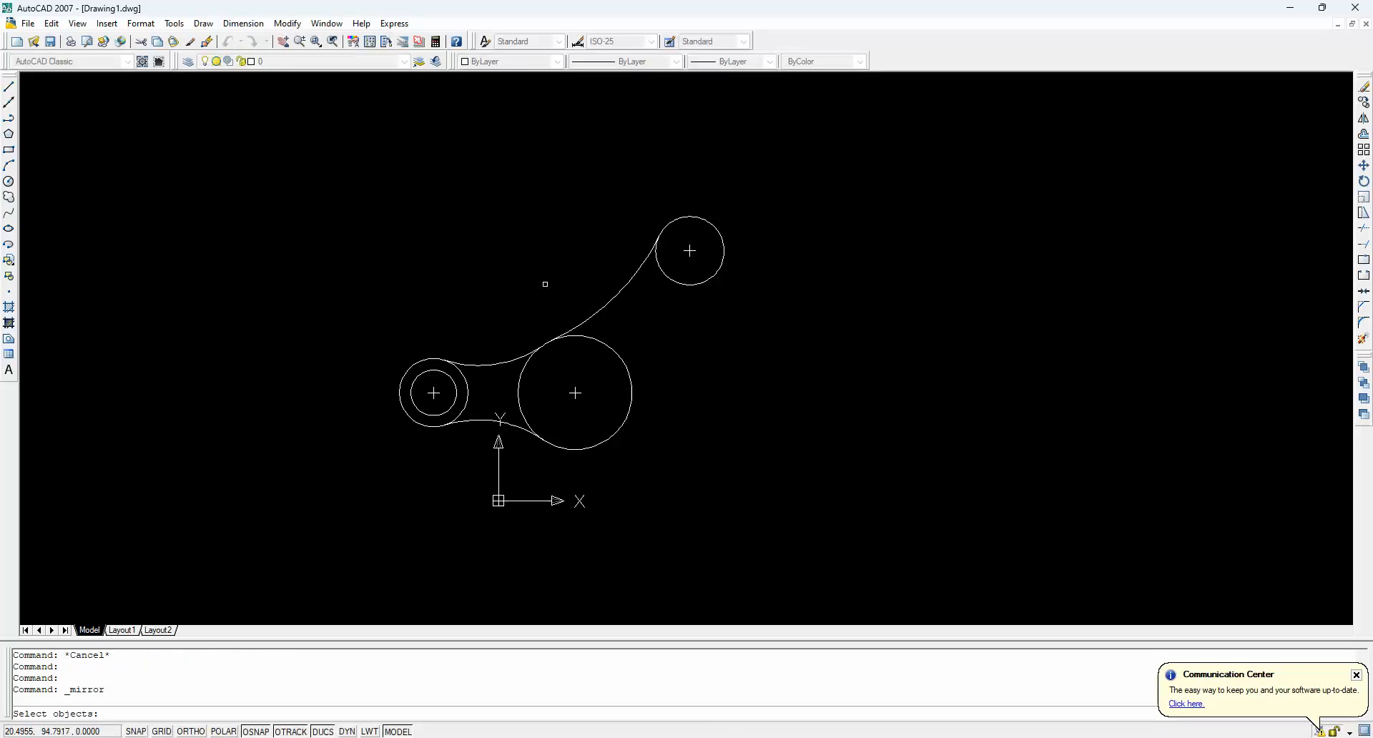
pyautogui.click(619, 292)
pyautogui.press('Return')
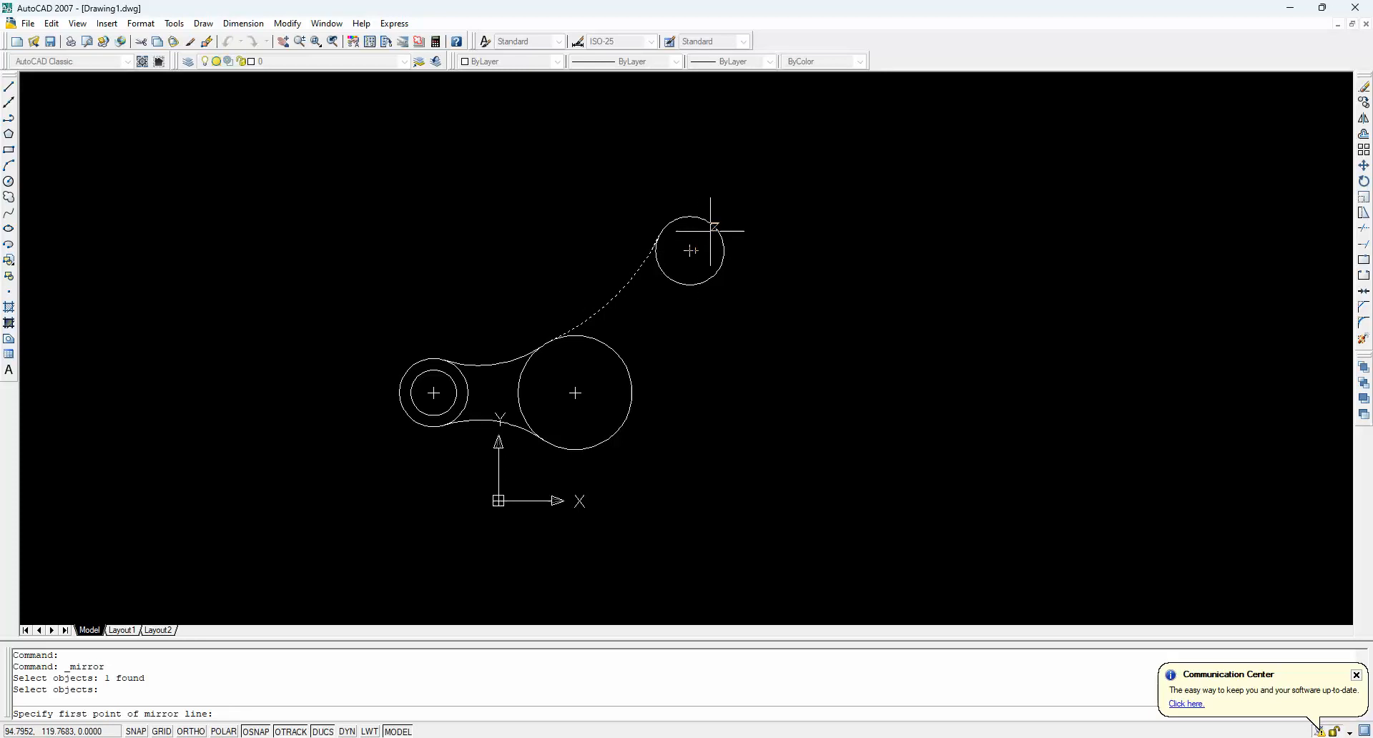
pyautogui.write('ce')
pyautogui.press('Return')
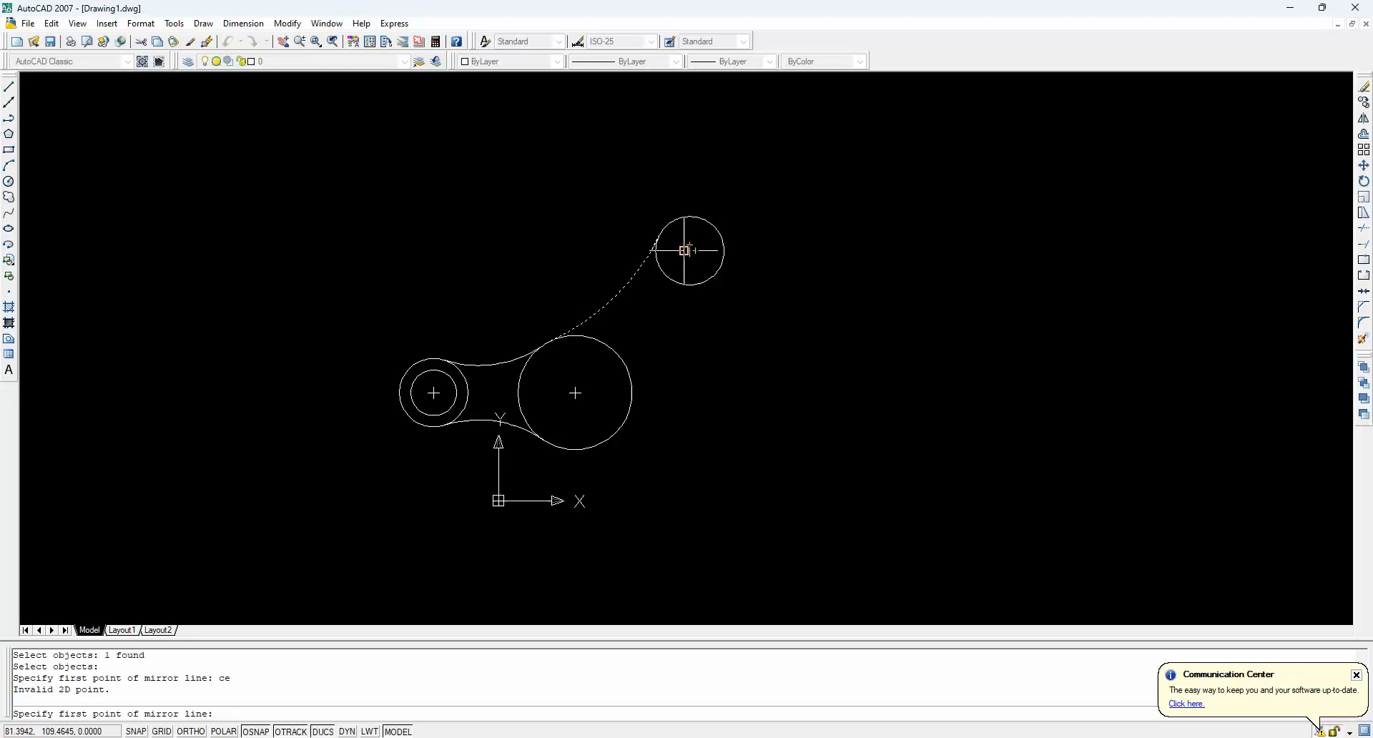
pyautogui.scroll(6, 684, 250)
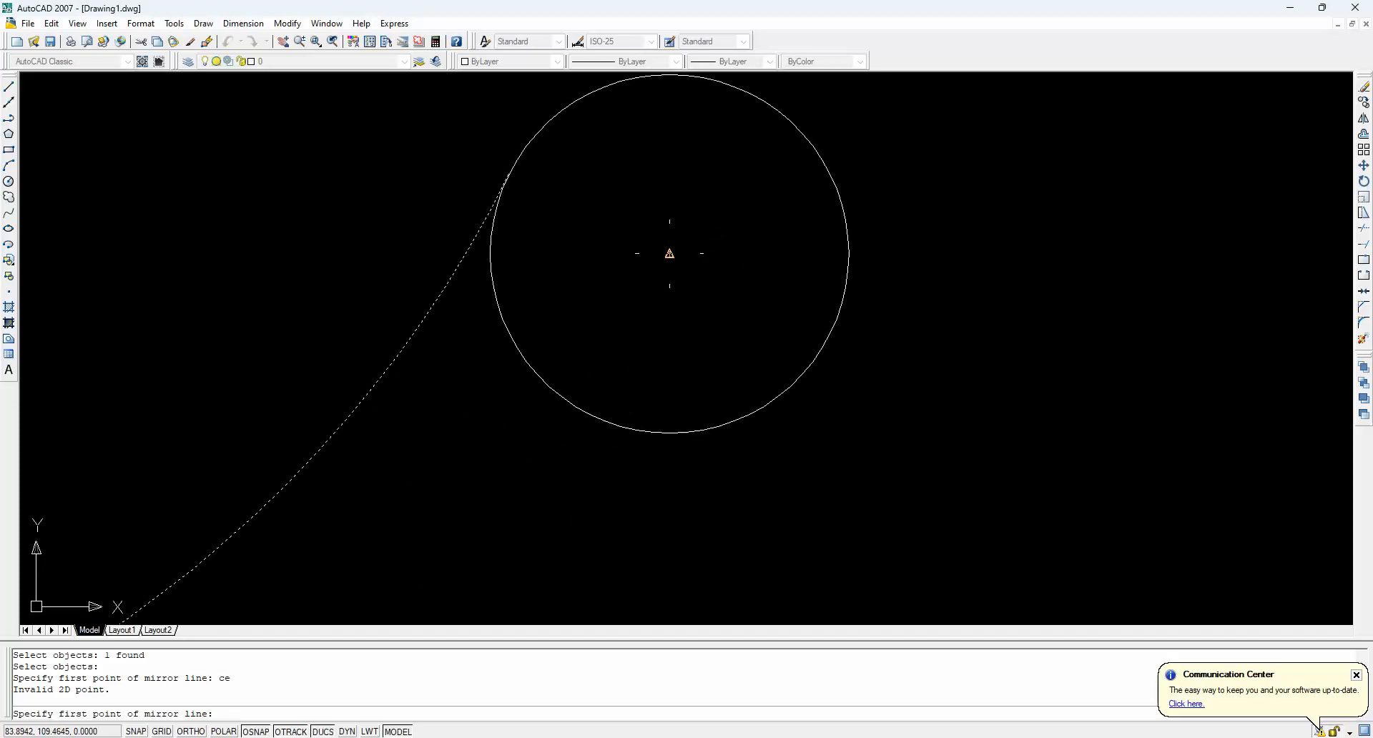
pyautogui.click(669, 253)
pyautogui.scroll(-6, 669, 253)
pyautogui.scroll(3, 605, 320)
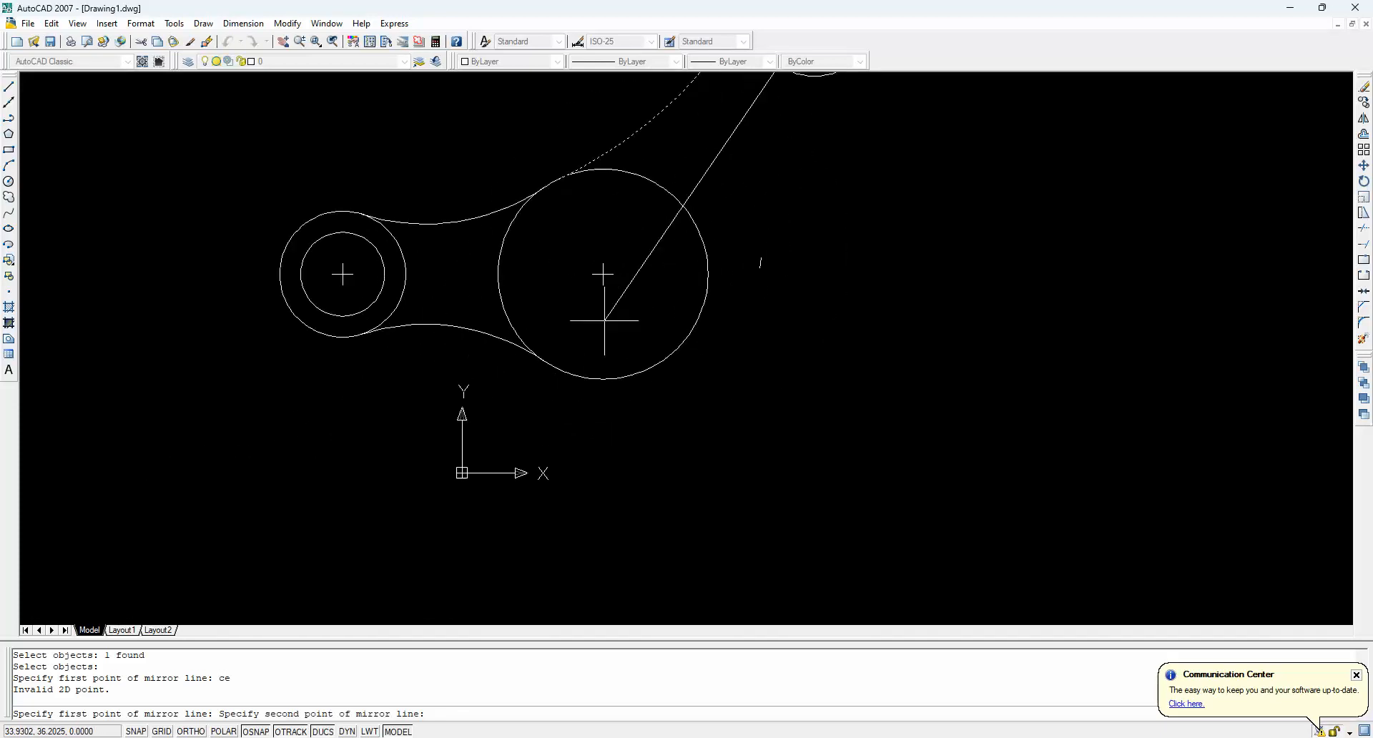
pyautogui.scroll(3, 604, 320)
pyautogui.click(594, 189)
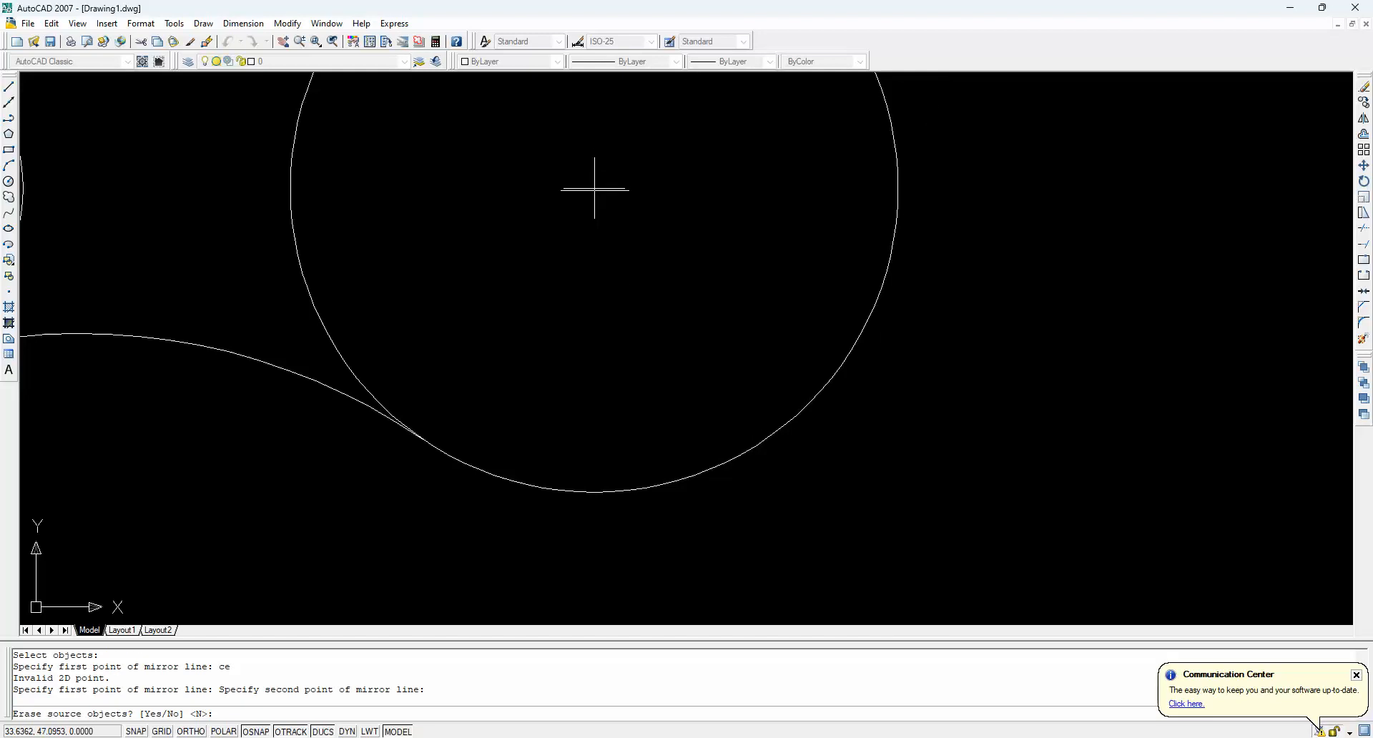
pyautogui.rightClick(594, 287)
pyautogui.click(604, 298)
# Draw a circle of radius 10 concentric with the upper radius 15 circle
pyautogui.scroll(-4, 636, 331)
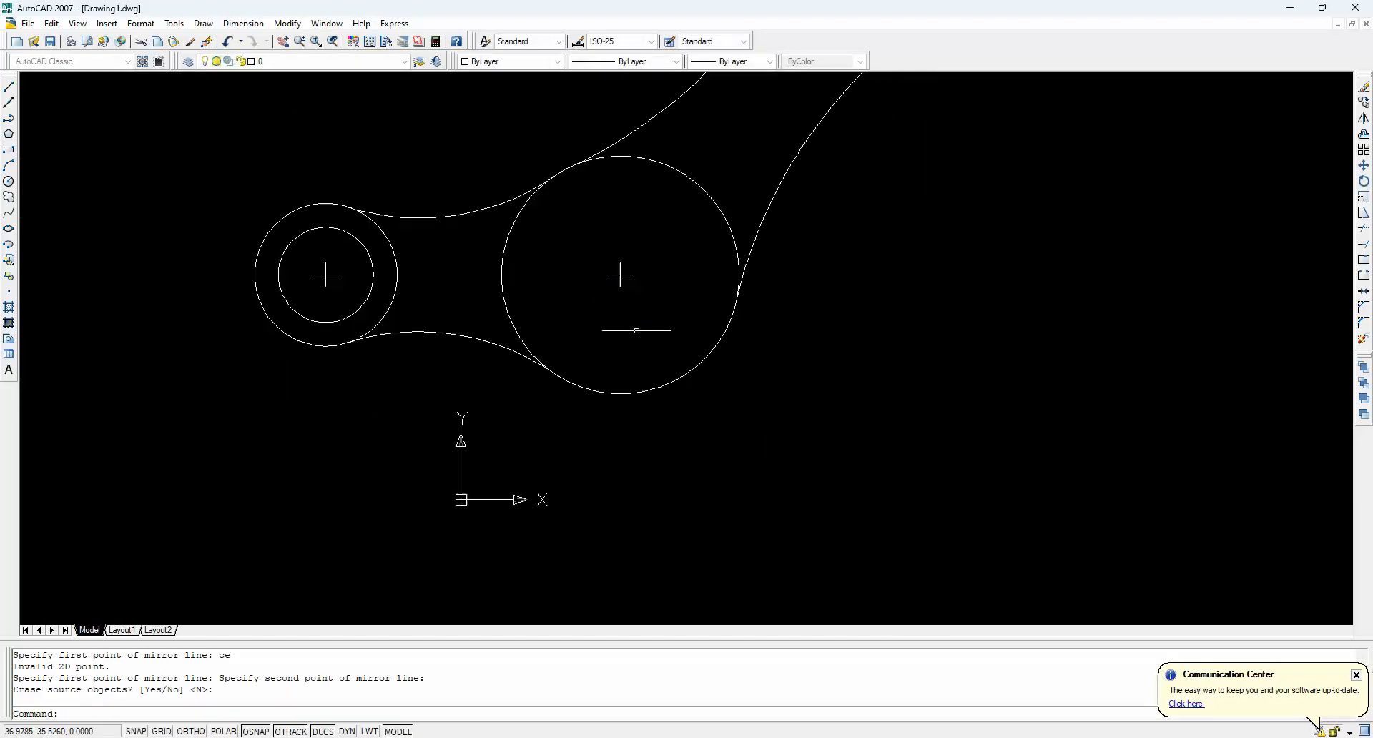
pyautogui.scroll(-5, 636, 330)
pyautogui.scroll(1, 784, 311)
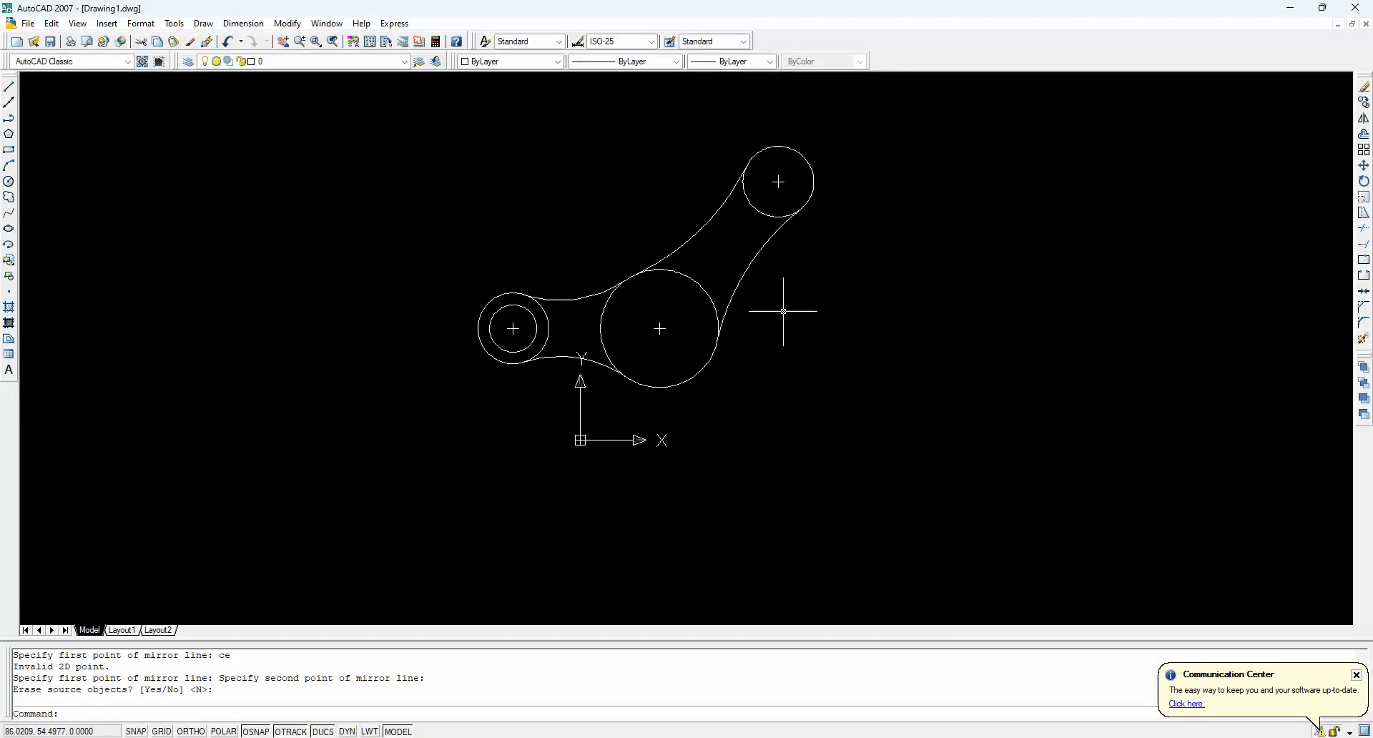
pyautogui.write('z')
pyautogui.press('Return')
pyautogui.write('a')
pyautogui.press('Return')
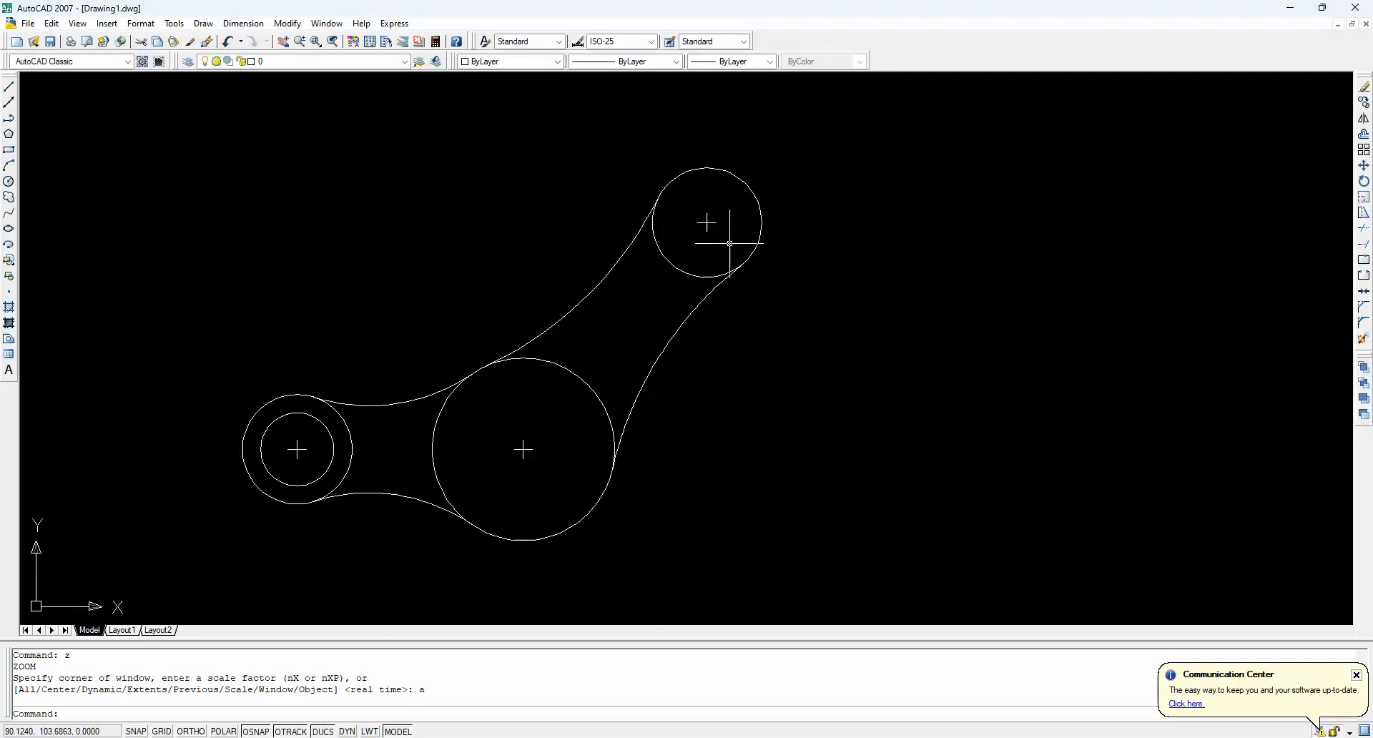
pyautogui.write('c')
pyautogui.press('Return')
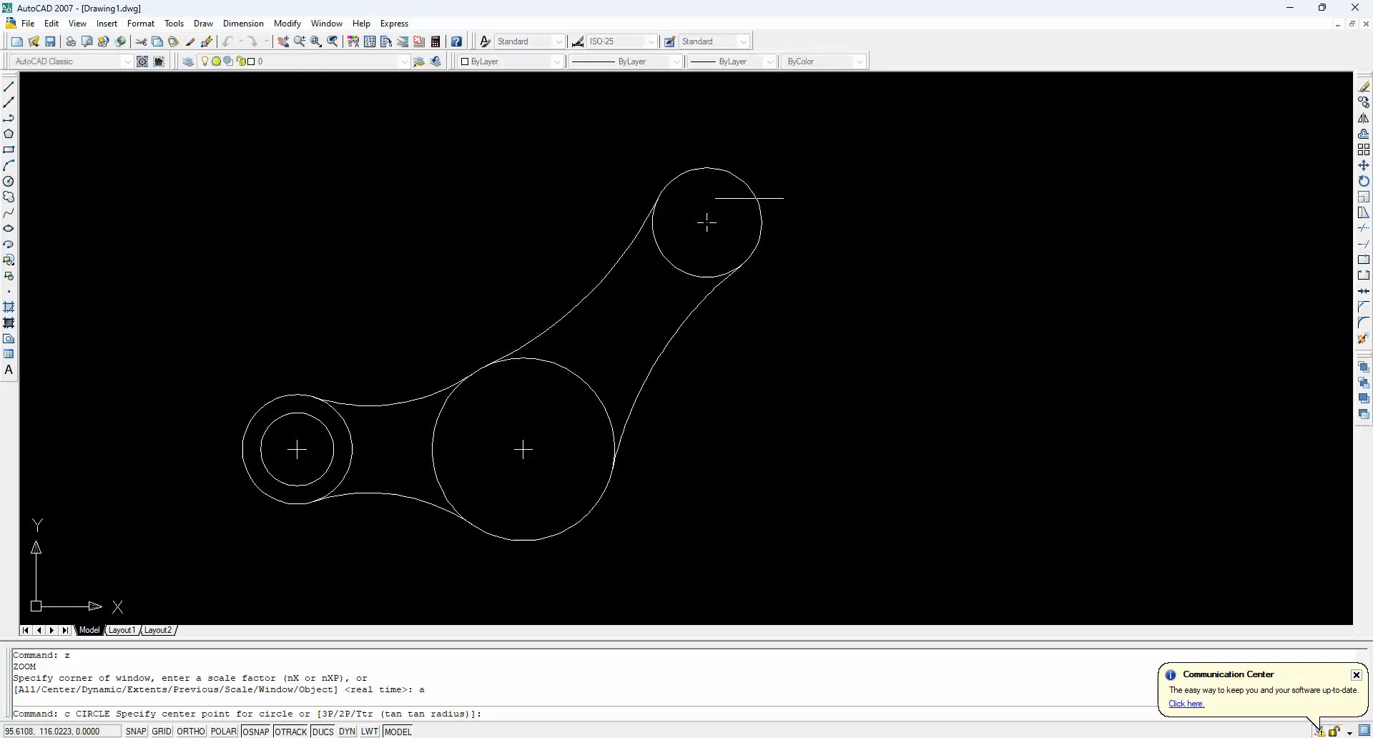
pyautogui.click(706, 223)
pyautogui.write('10')
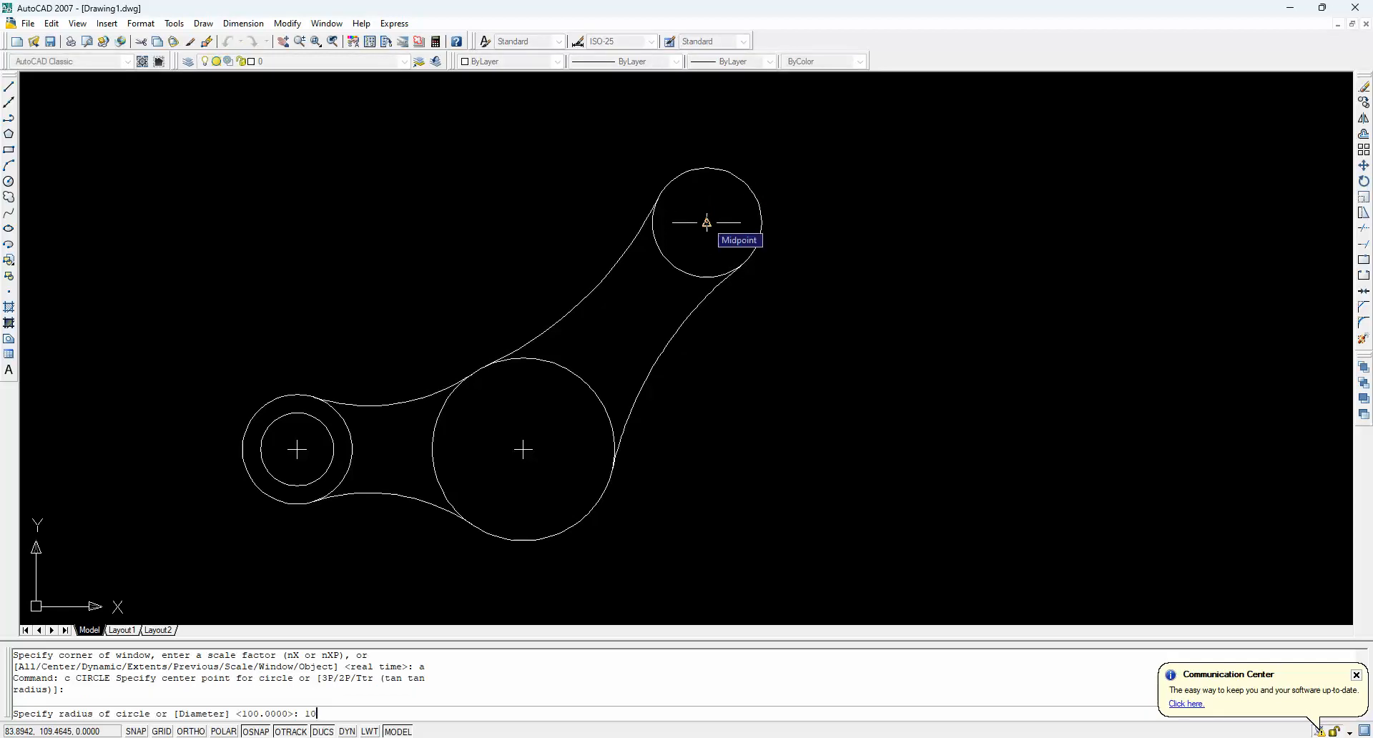
pyautogui.press('Return')
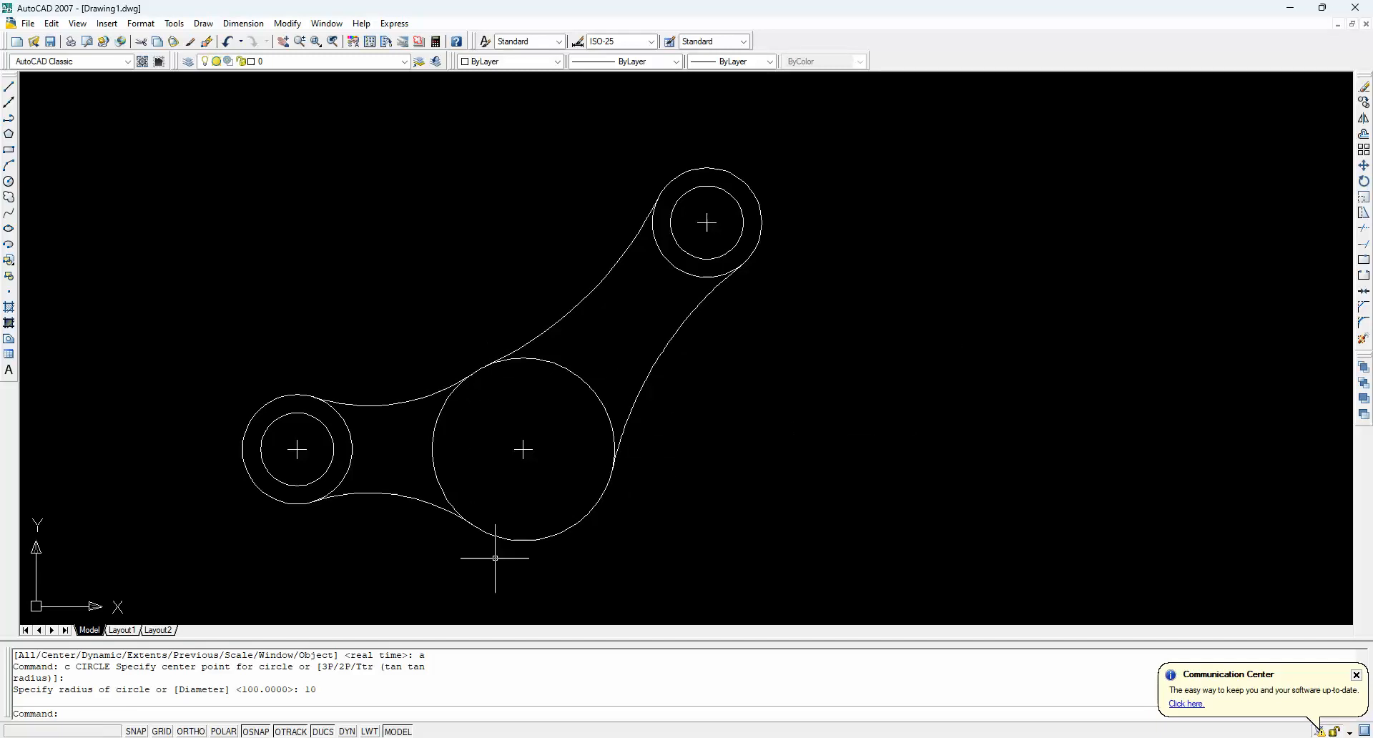
pyautogui.scroll(5, 469, 507)
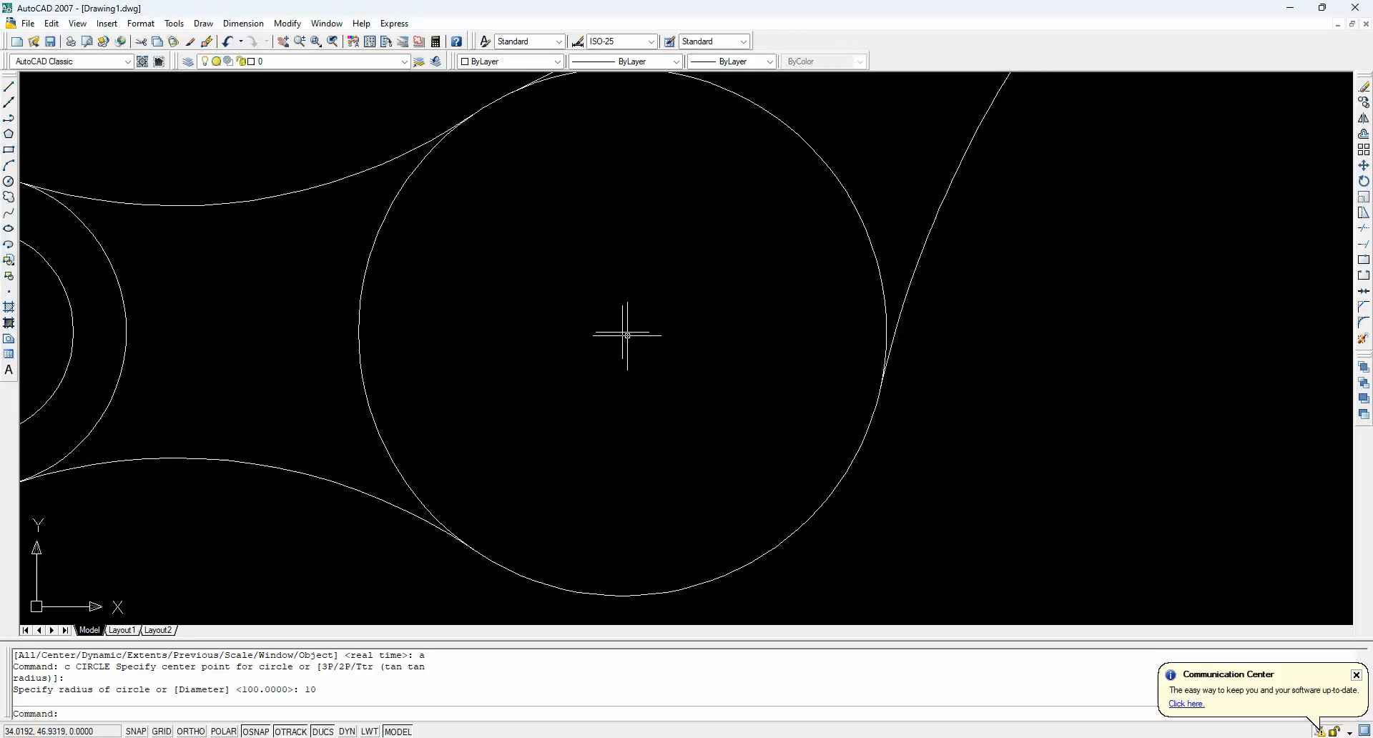
pyautogui.press('Return')
pyautogui.keyDown('shift'); pyautogui.rightClick(743, 334); pyautogui.keyUp('shift')
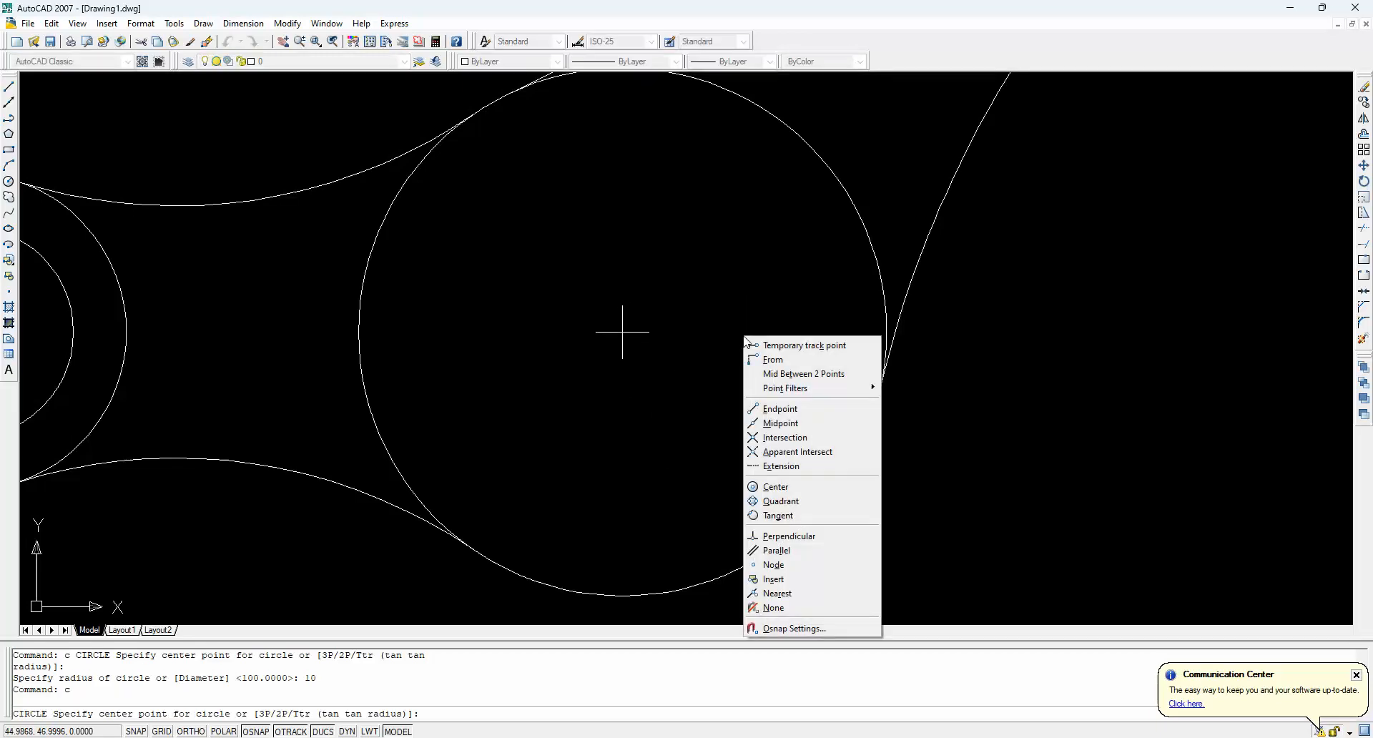
pyautogui.click(770, 357)
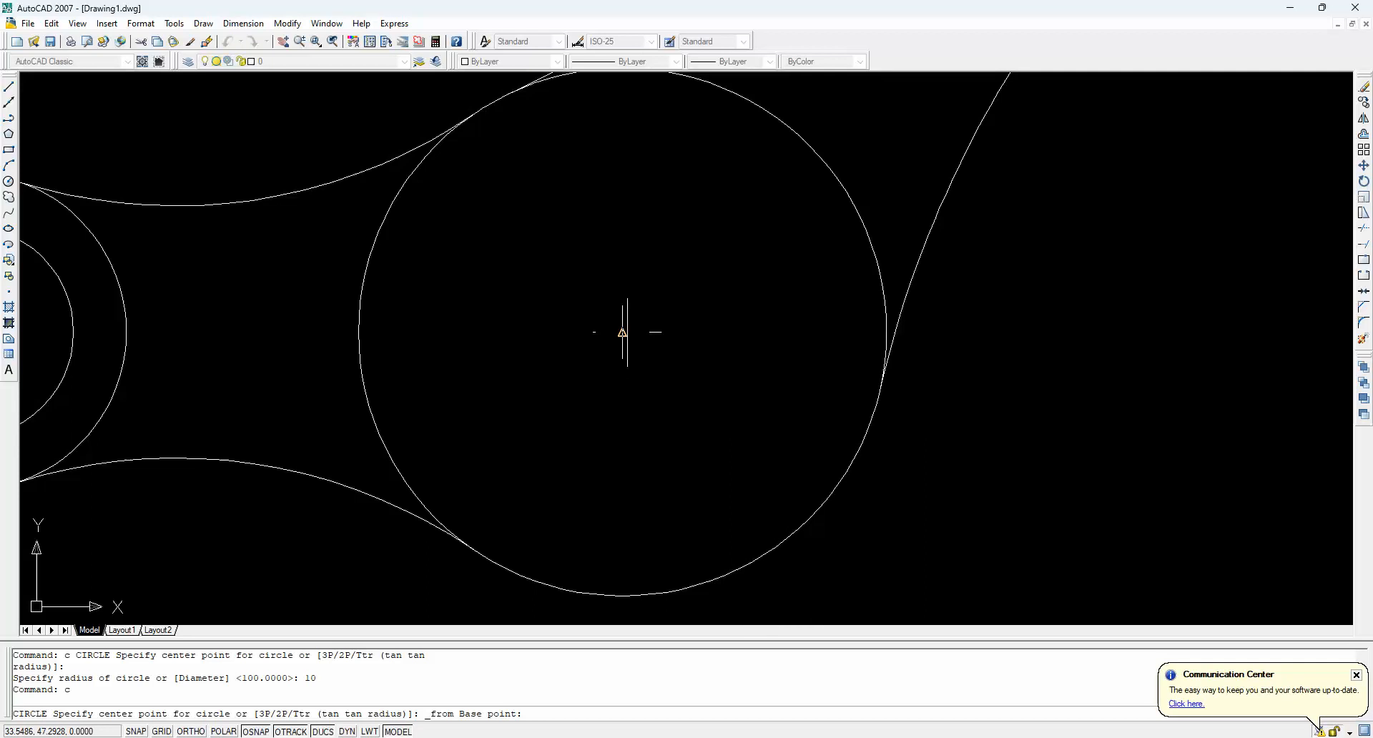
pyautogui.click(622, 332)
pyautogui.write('@10<0')
pyautogui.press('Return')
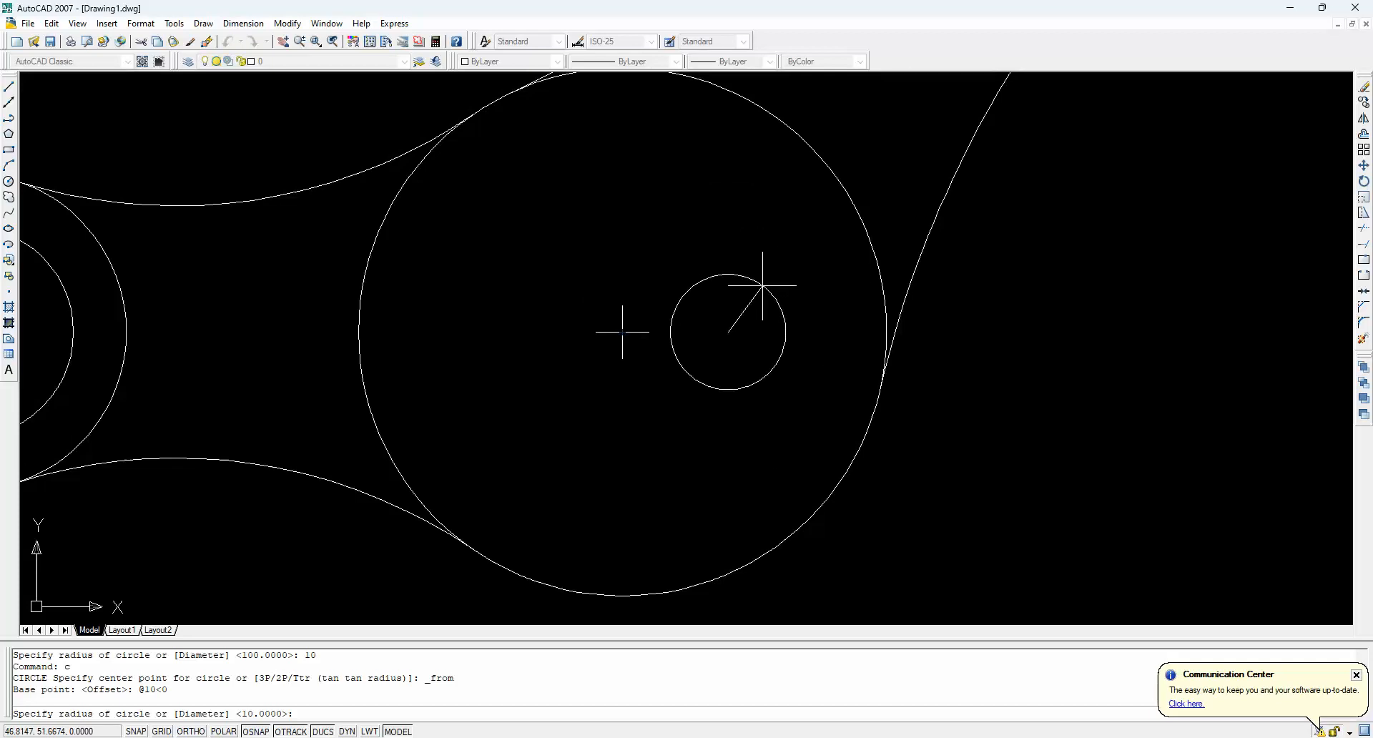
pyautogui.press('Return')
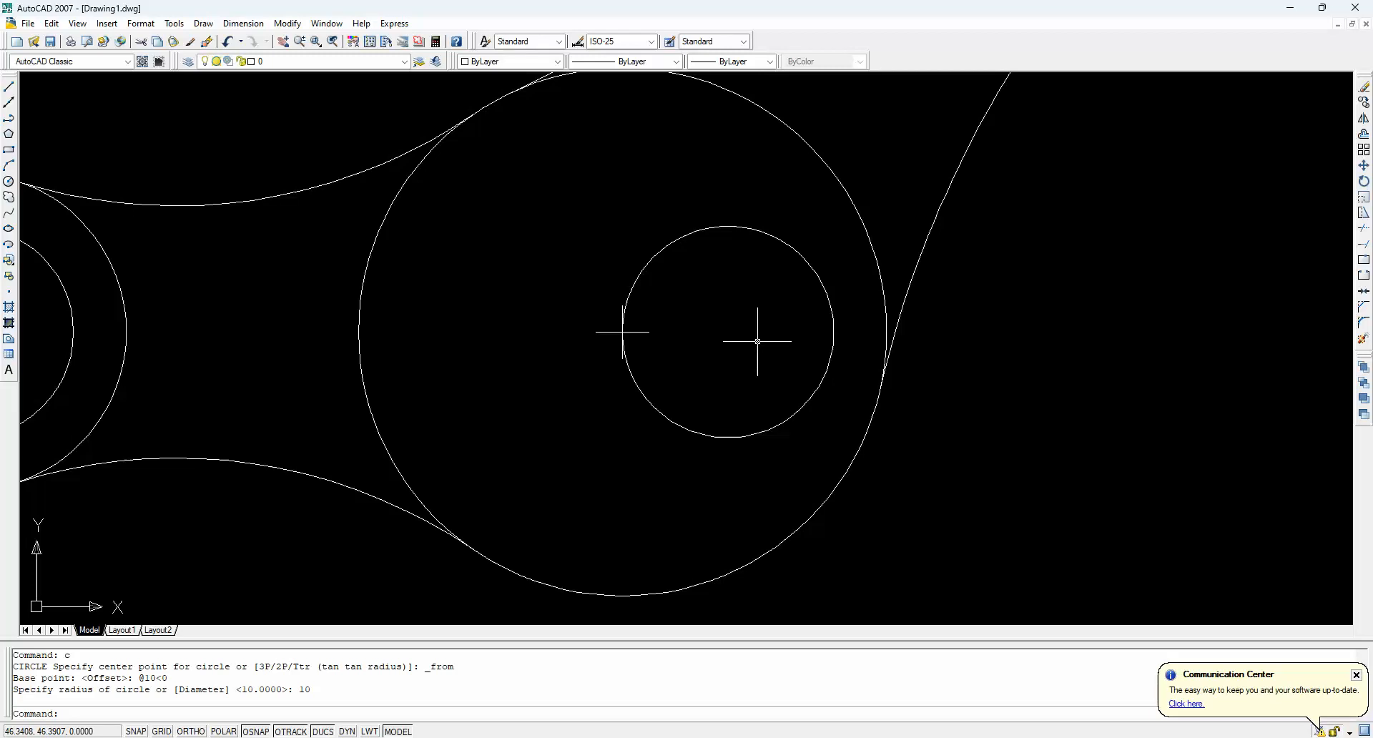
# Draw a circle of radius 4 concentric with the offset radius 10 circle
pyautogui.write('c')
pyautogui.press('Return')
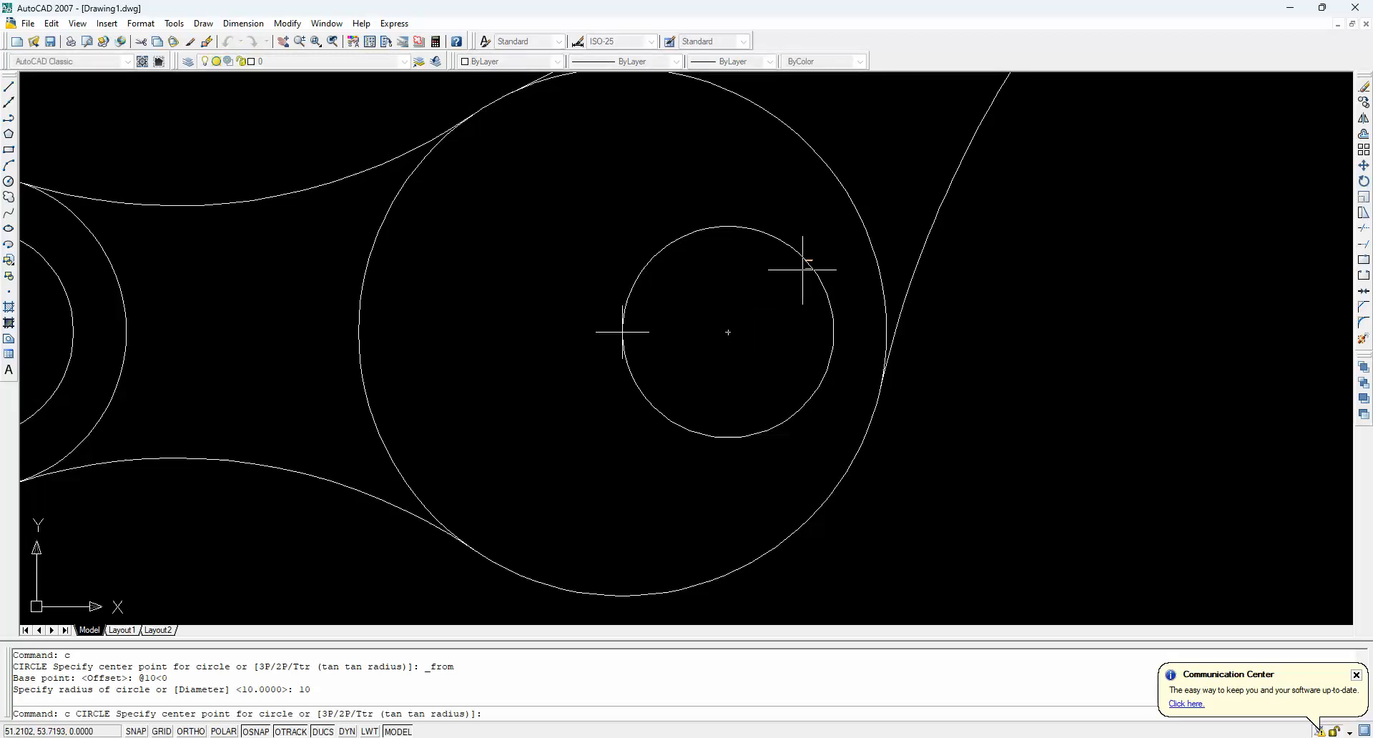
pyautogui.click(729, 332)
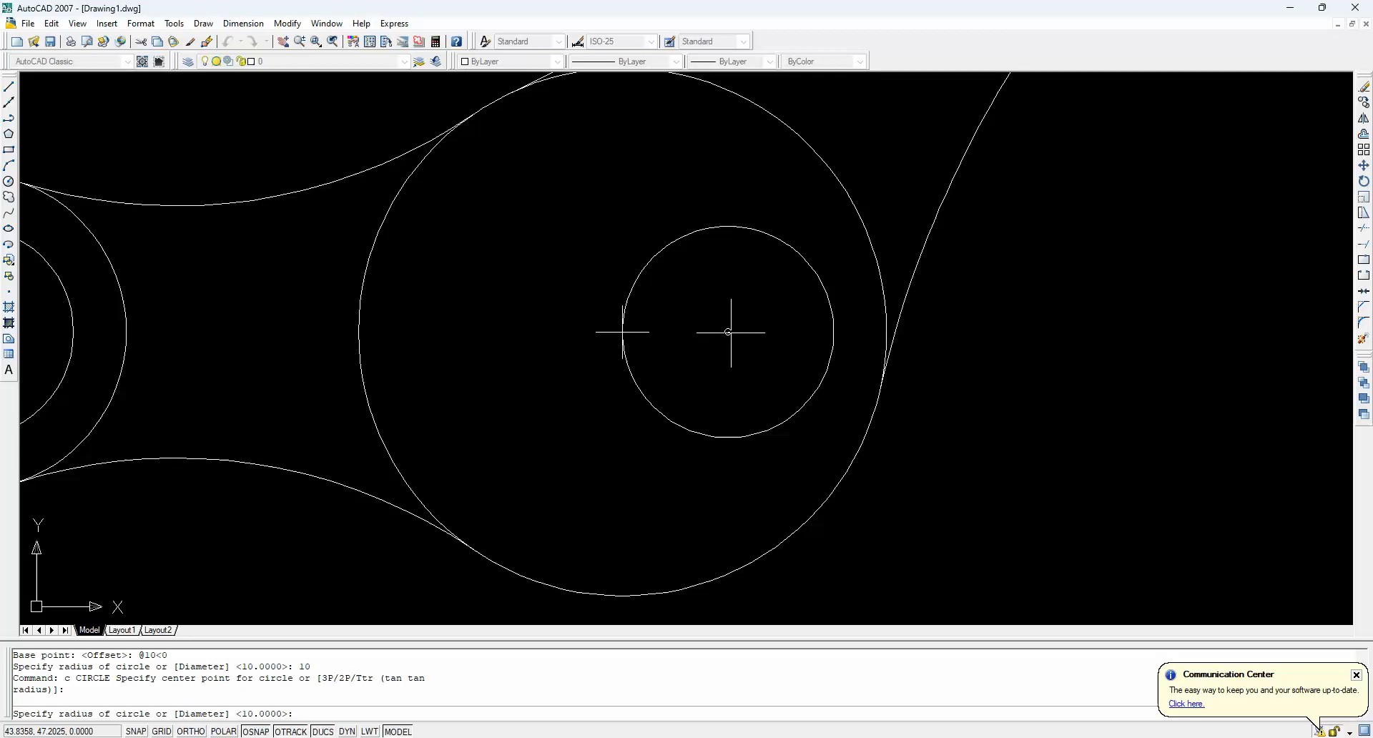
pyautogui.write('4')
pyautogui.press('Return')
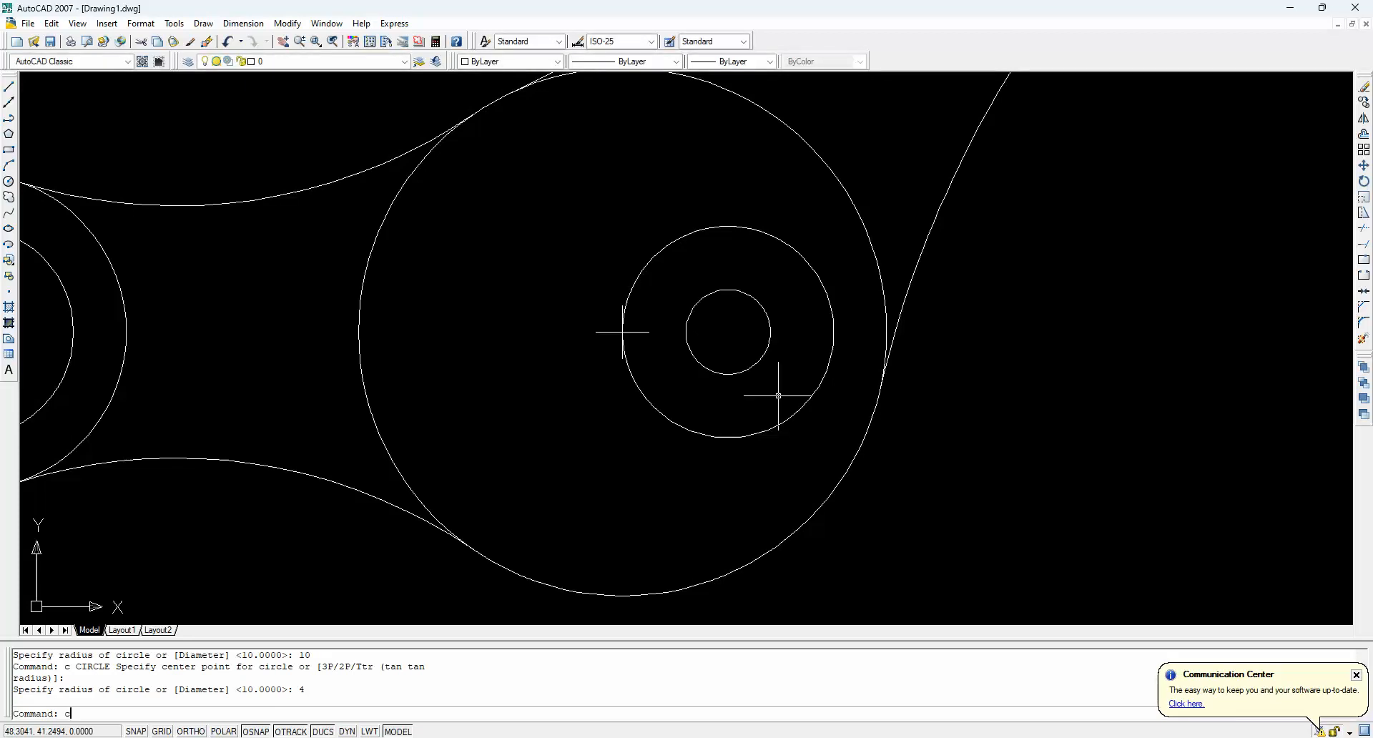
# Draw a circle of radius 7 concentric with the radius 4 circle, and select it
pyautogui.press('Return')
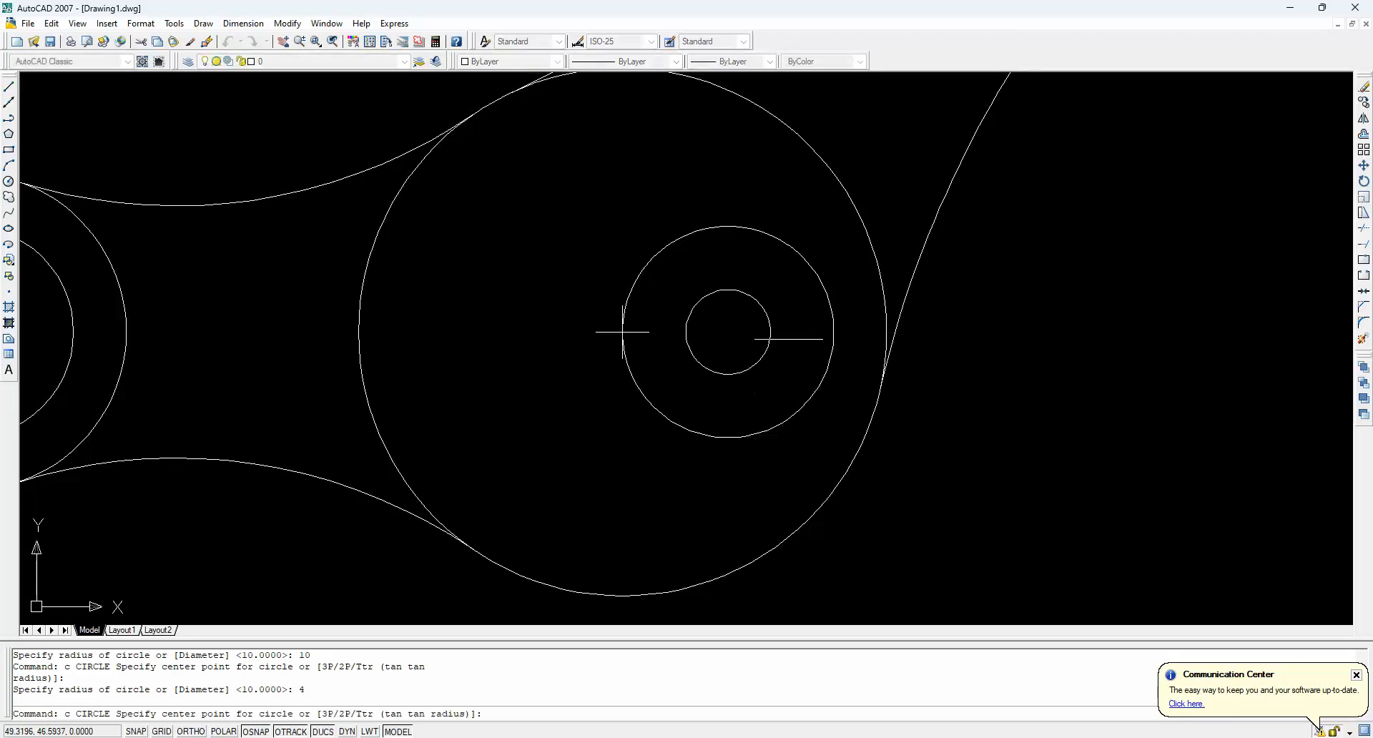
pyautogui.click(728, 332)
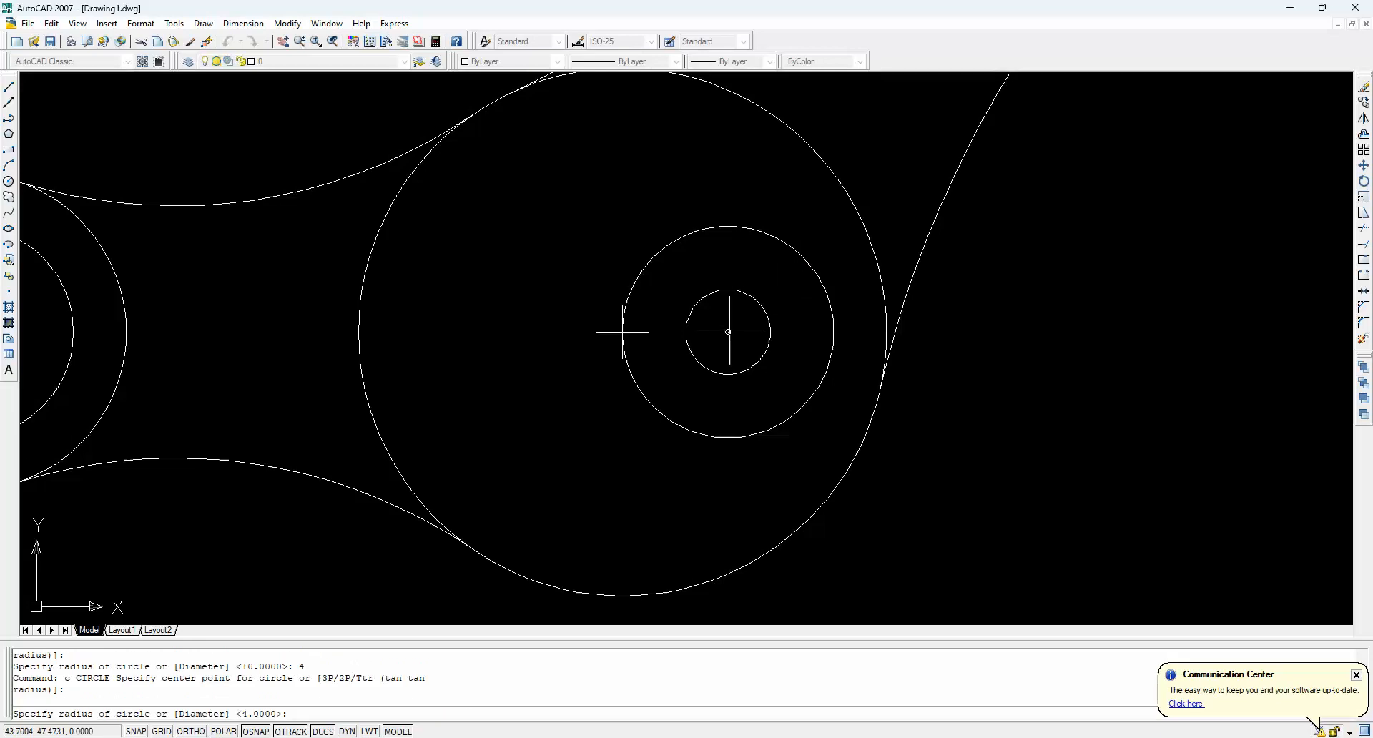
pyautogui.press('Return')
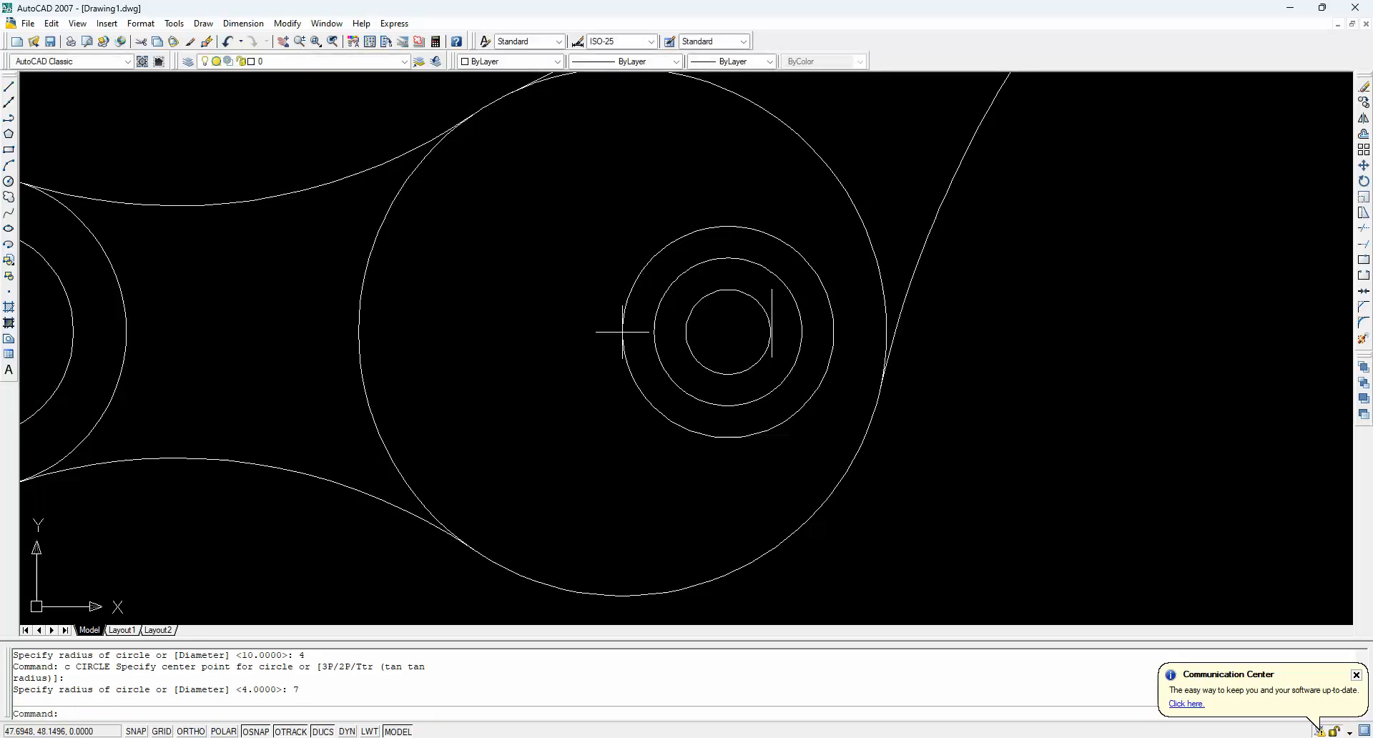
pyautogui.click(799, 325)
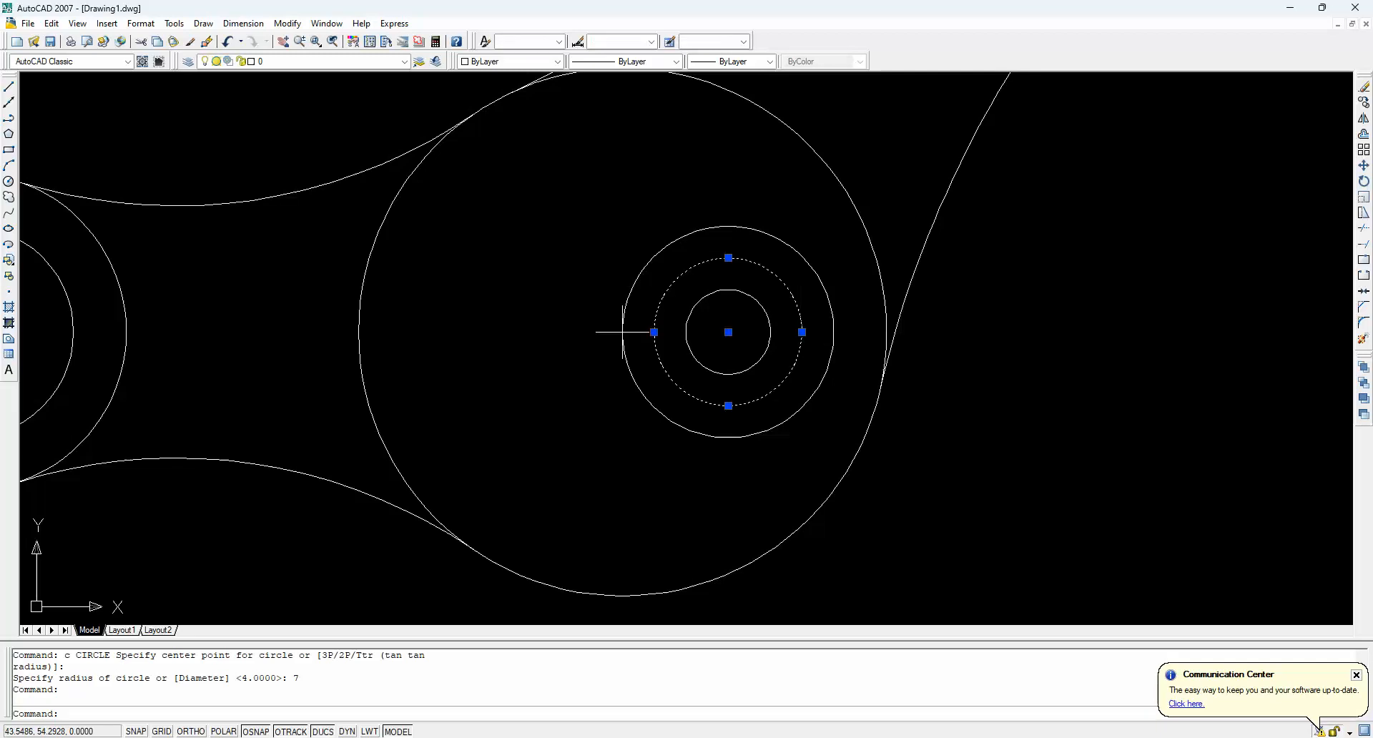
# Set the color of the selected radius 7 circle to Yellow and clear the selection
pyautogui.click(528, 63)
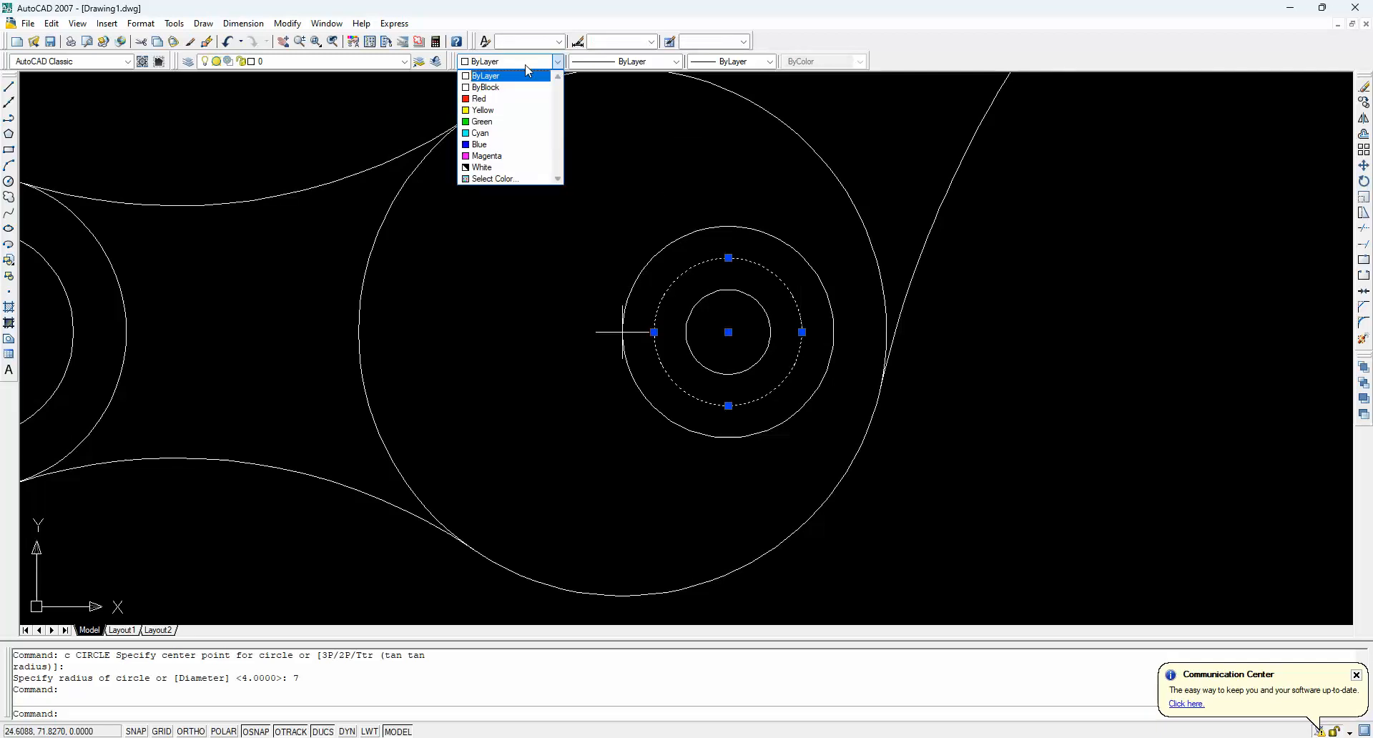
pyautogui.click(507, 108)
pyautogui.press('Escape')
pyautogui.press('Escape')
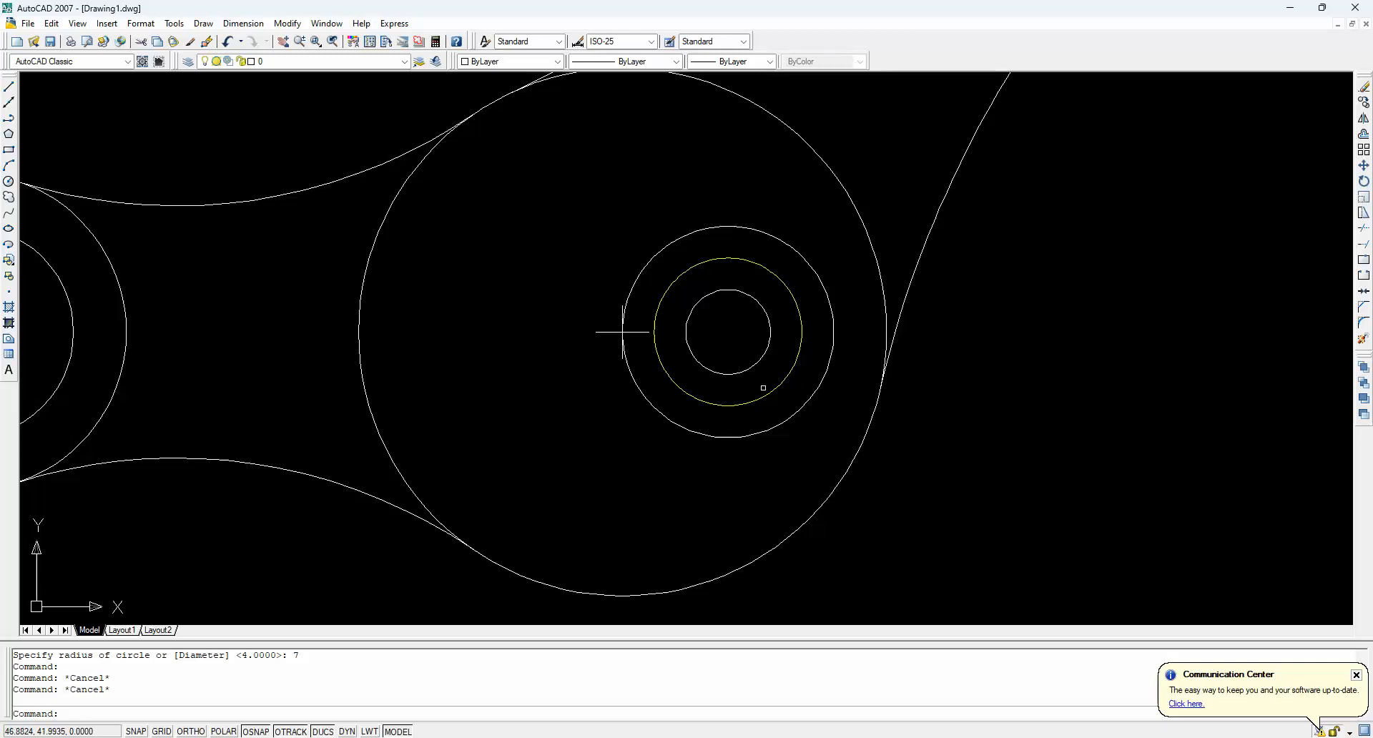
# Select all object snap modes in the drafting settings and apply them
pyautogui.click(258, 731)
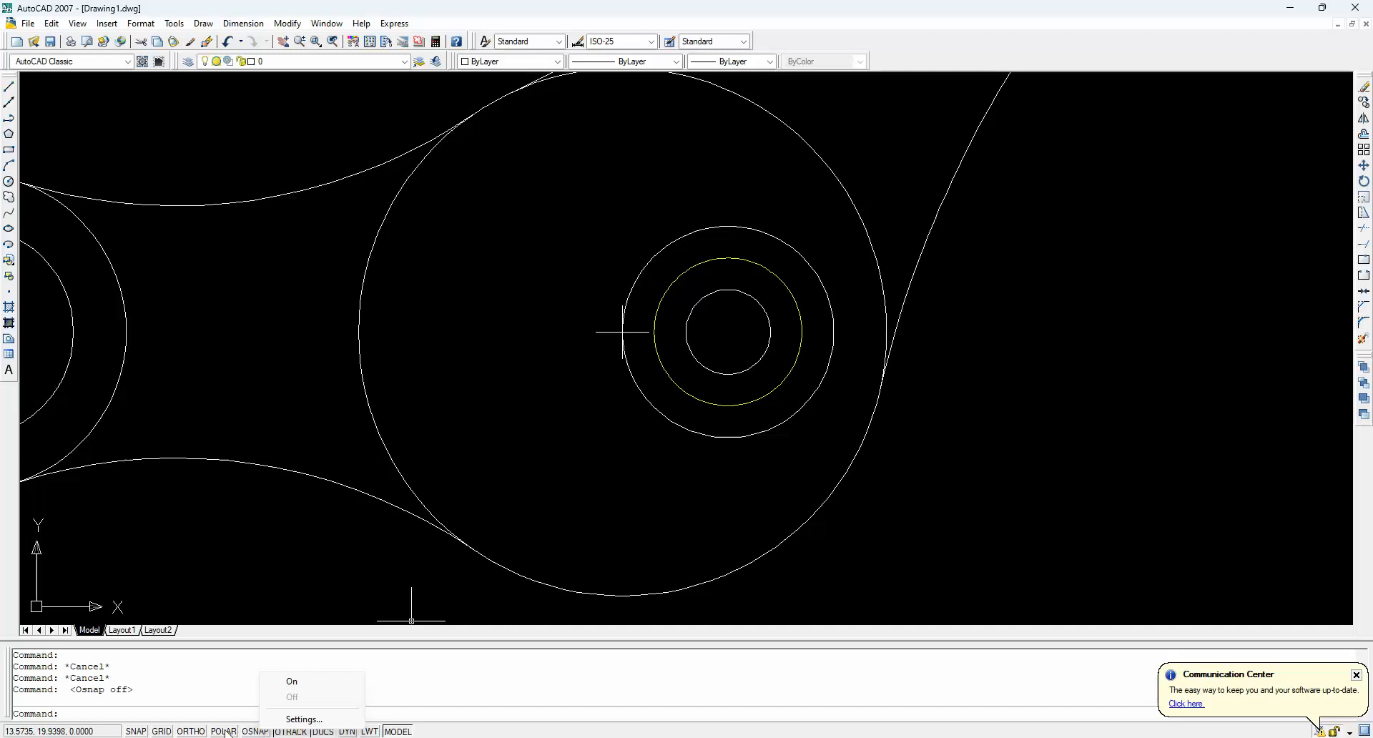
pyautogui.click(303, 718)
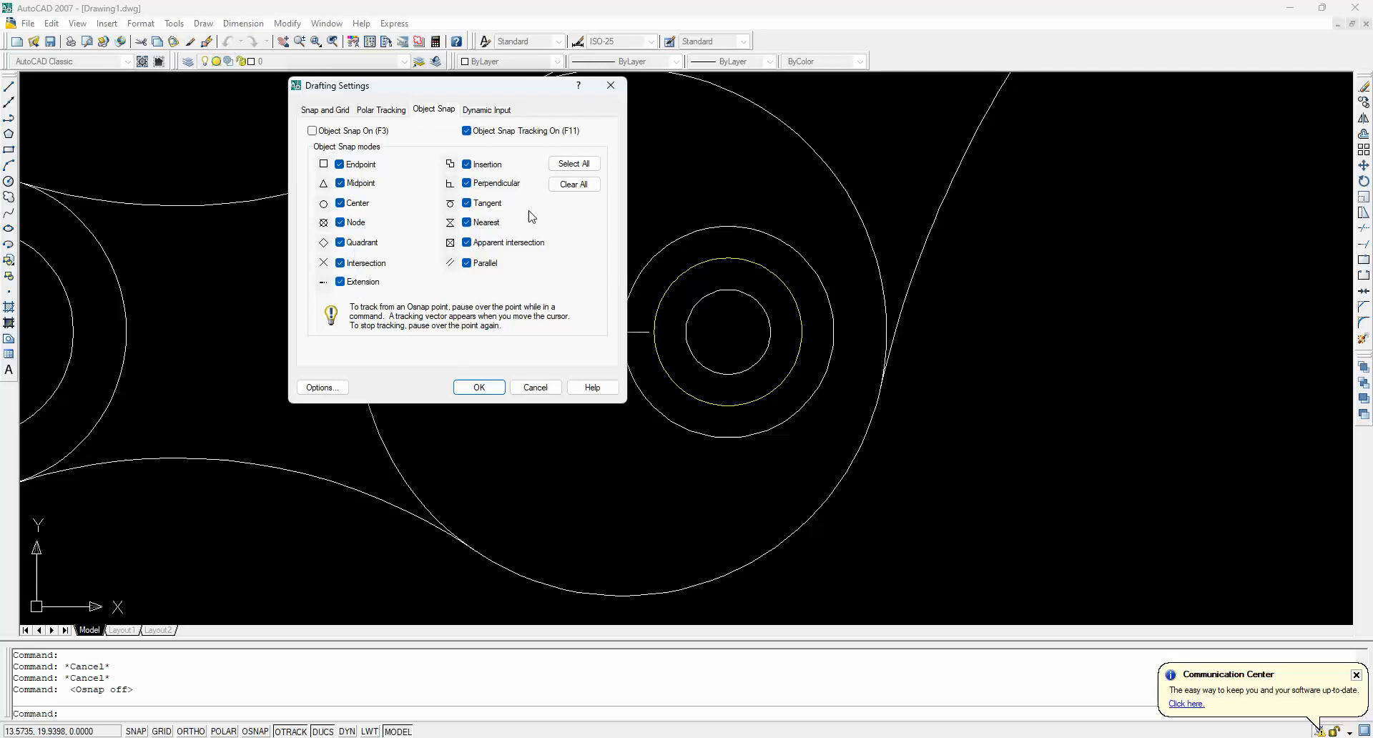
pyautogui.click(572, 165)
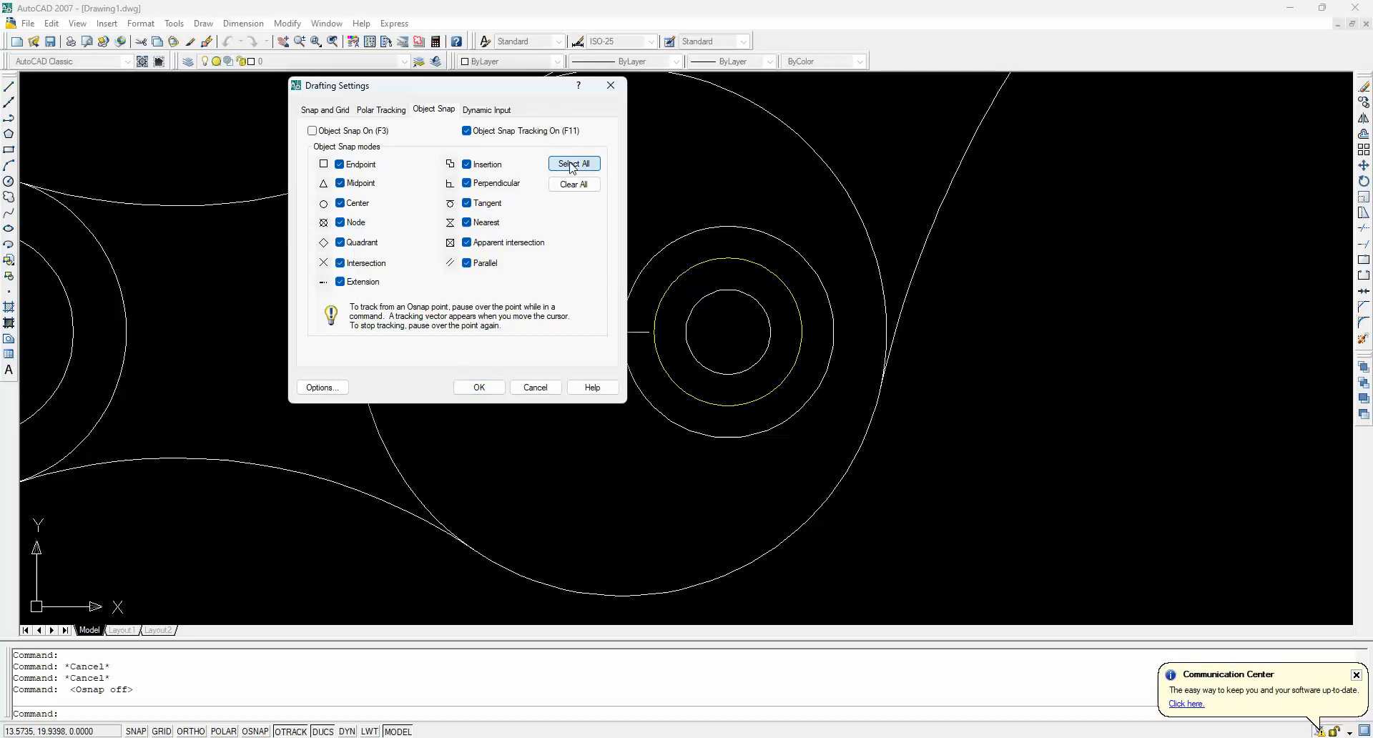
pyautogui.click(479, 386)
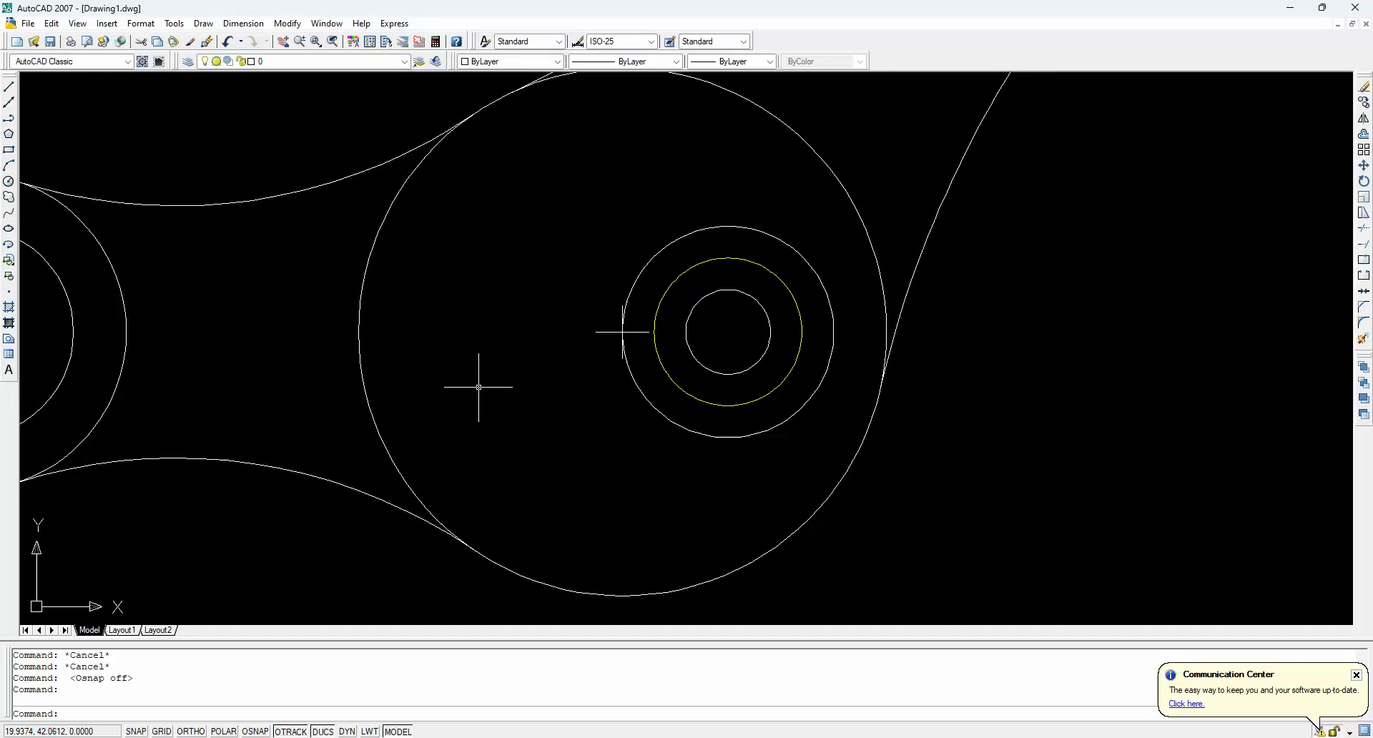
pyautogui.write('c')
pyautogui.press('Return')
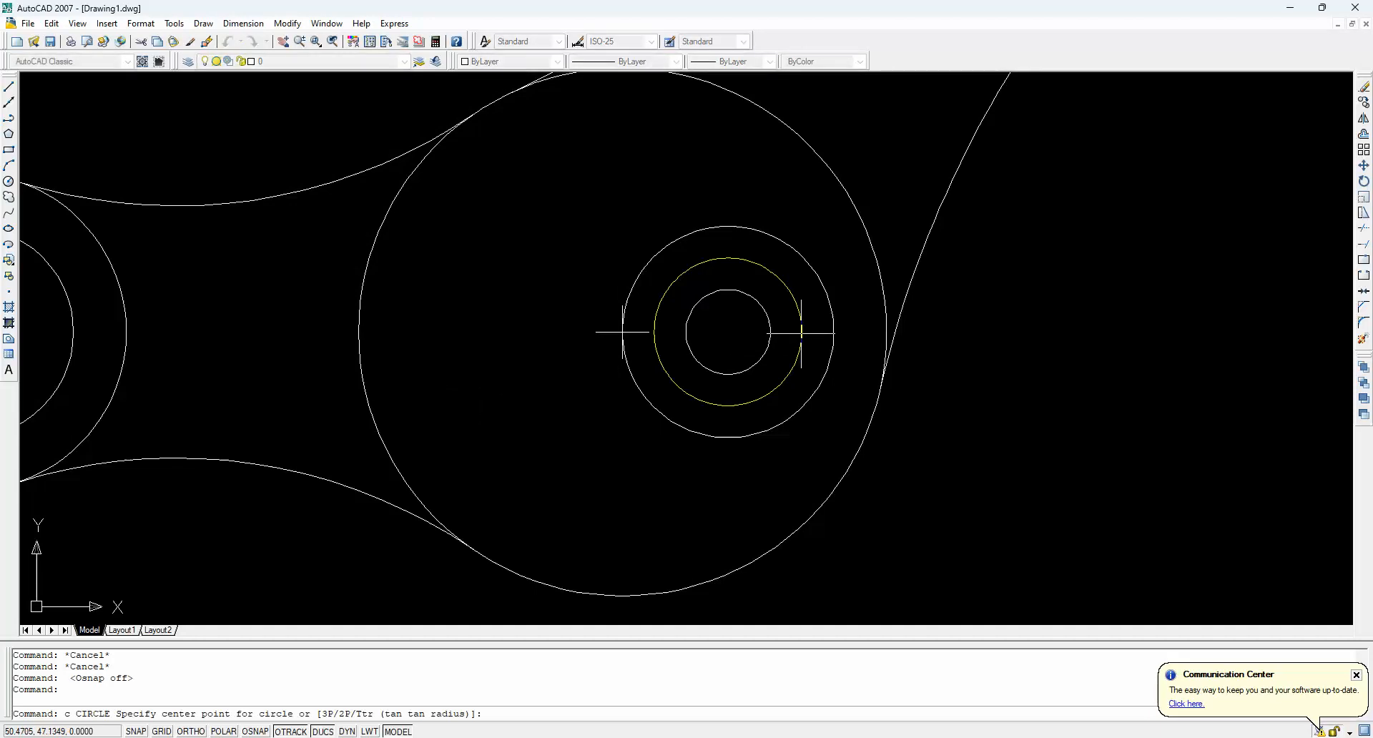
pyautogui.press('Escape')
pyautogui.press('Escape')
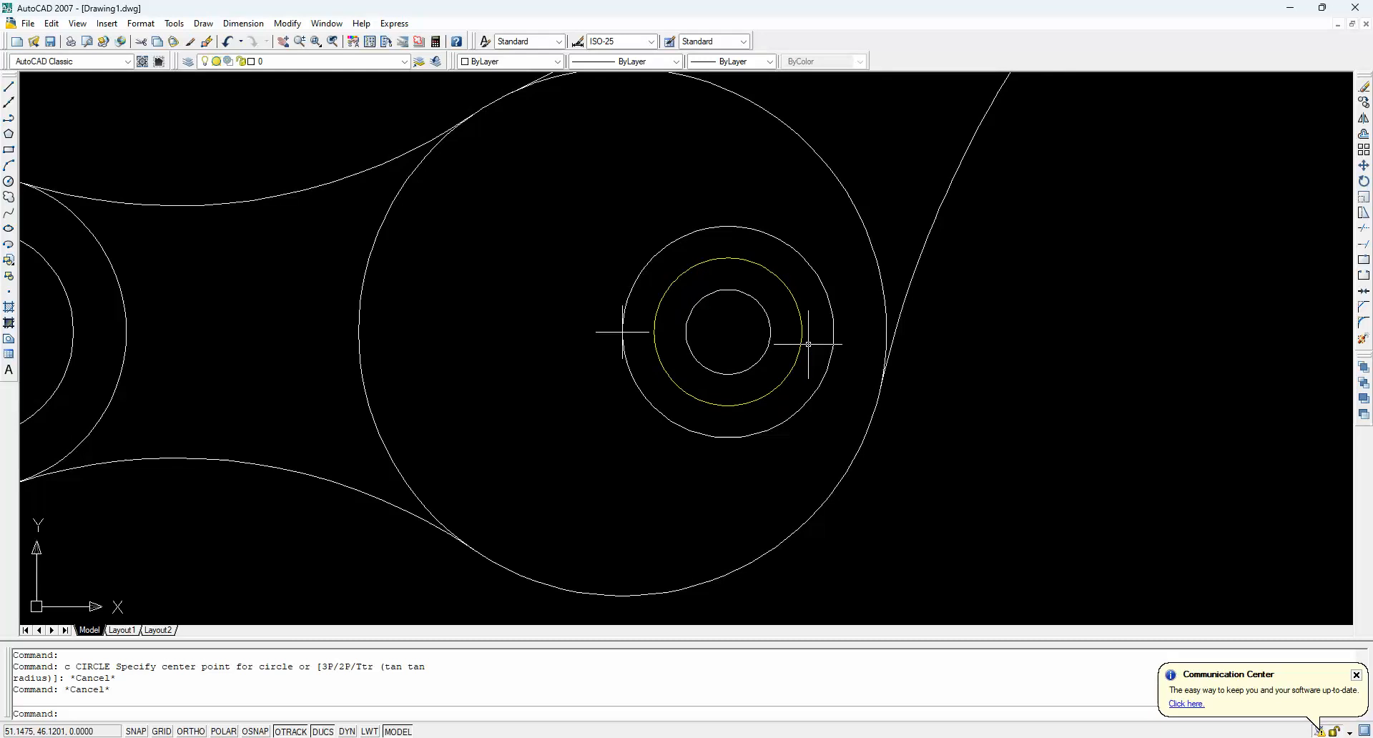
# With object snap turned on, draw a circle of radius 1.5 centered on the yellow circle's right quadrant
pyautogui.write('c')
pyautogui.press('Return')
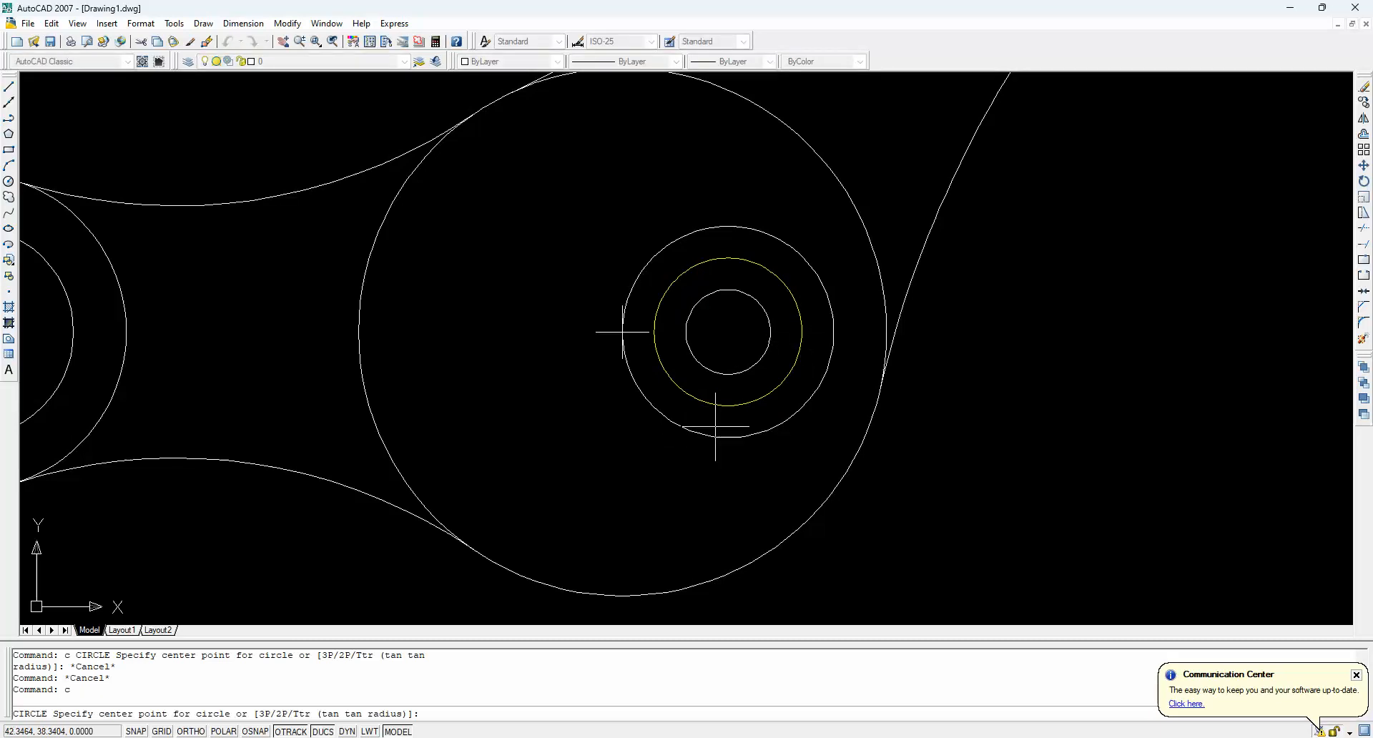
pyautogui.click(257, 730)
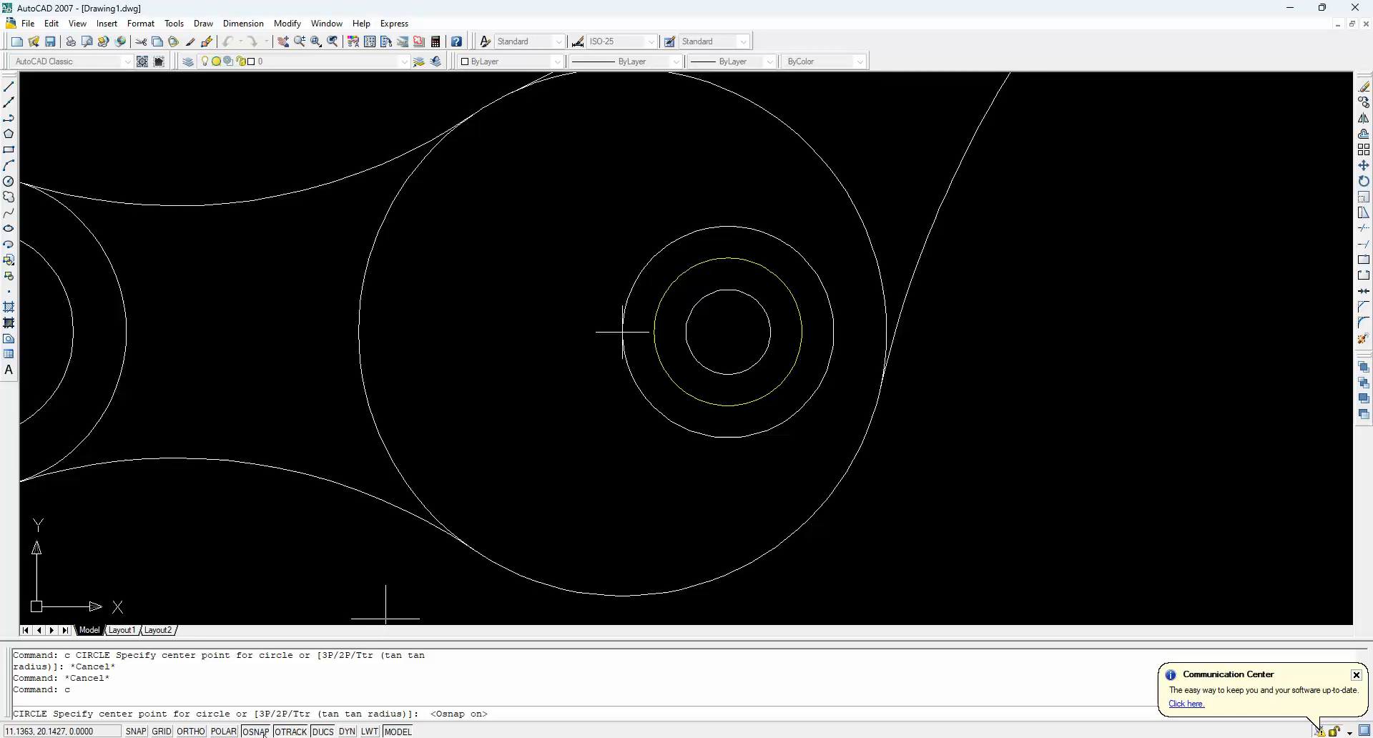
pyautogui.click(802, 332)
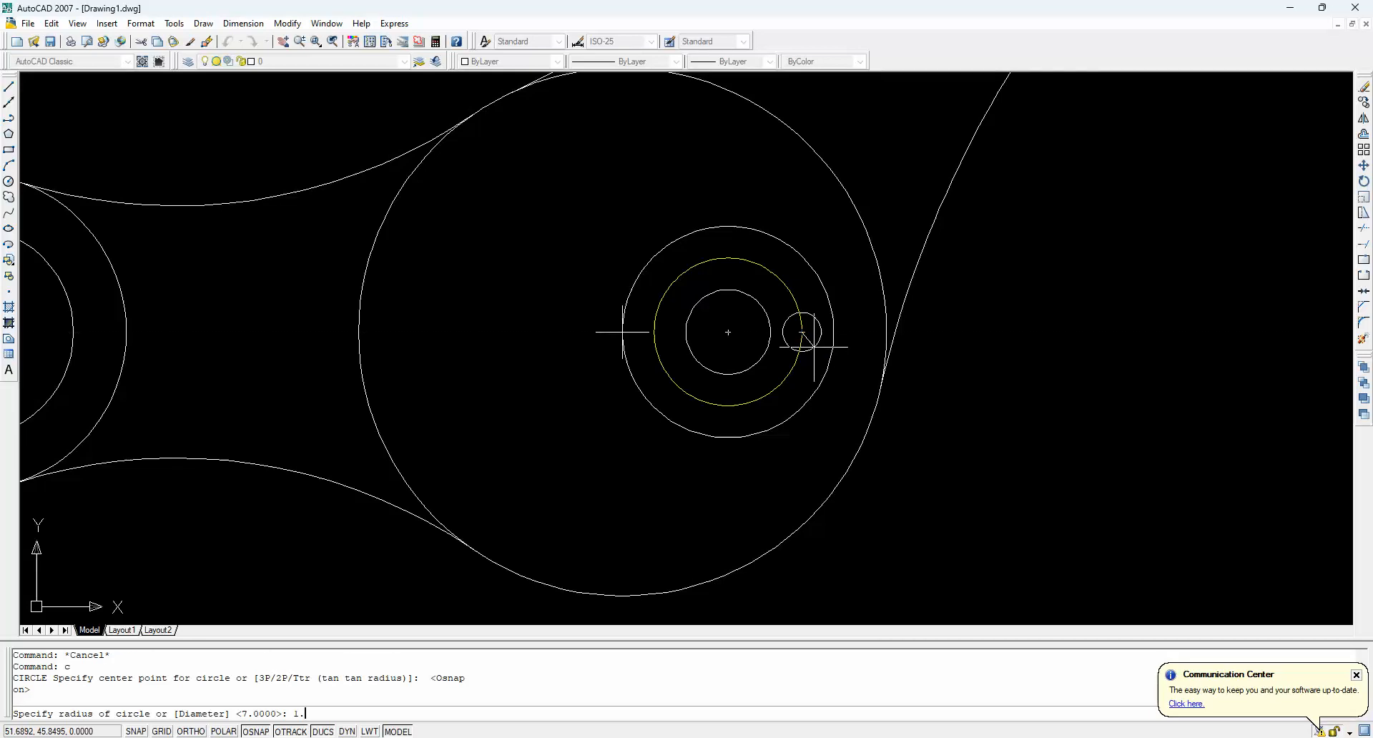
pyautogui.write('1.5')
pyautogui.press('Return')
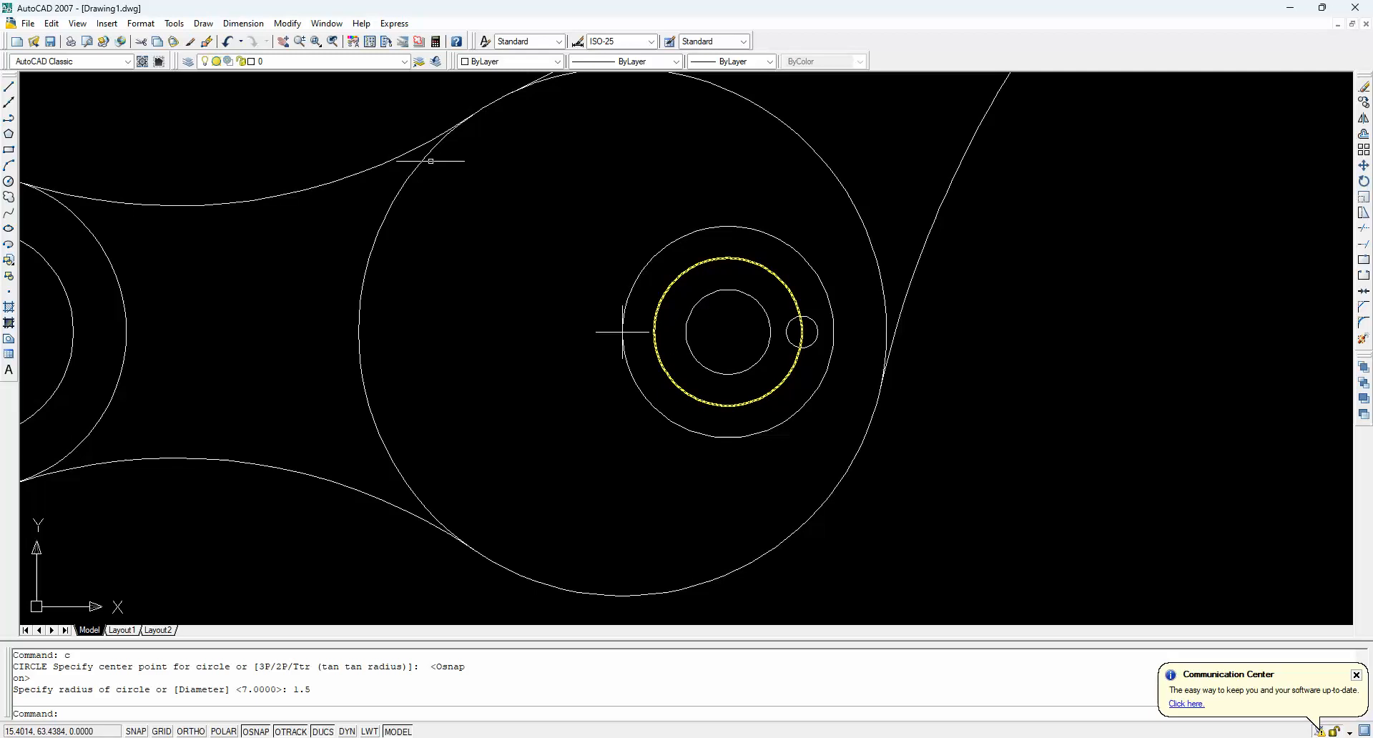
# Set up a polar array with the radius 1.5 circle as the object to copy
pyautogui.click(288, 24)
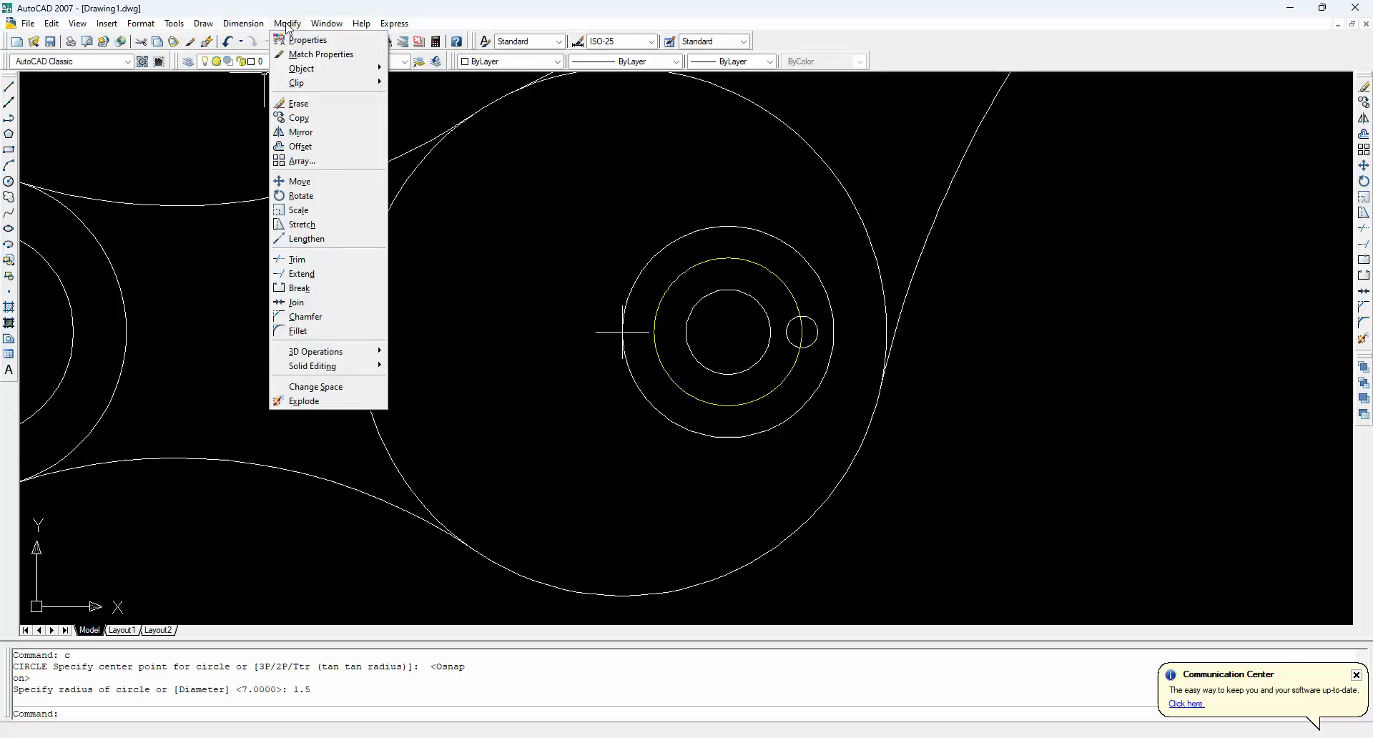
pyautogui.click(308, 160)
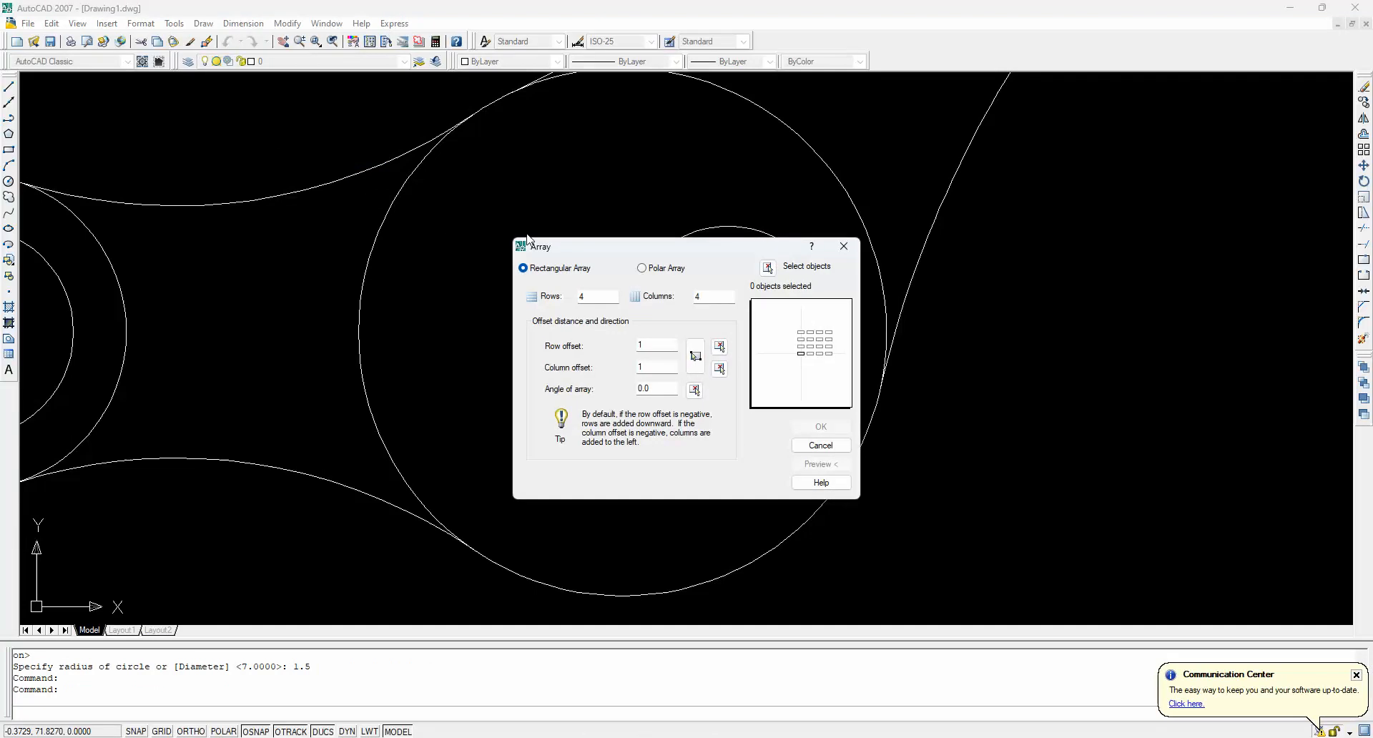
pyautogui.moveTo(597, 246); pyautogui.dragTo(223, 177)
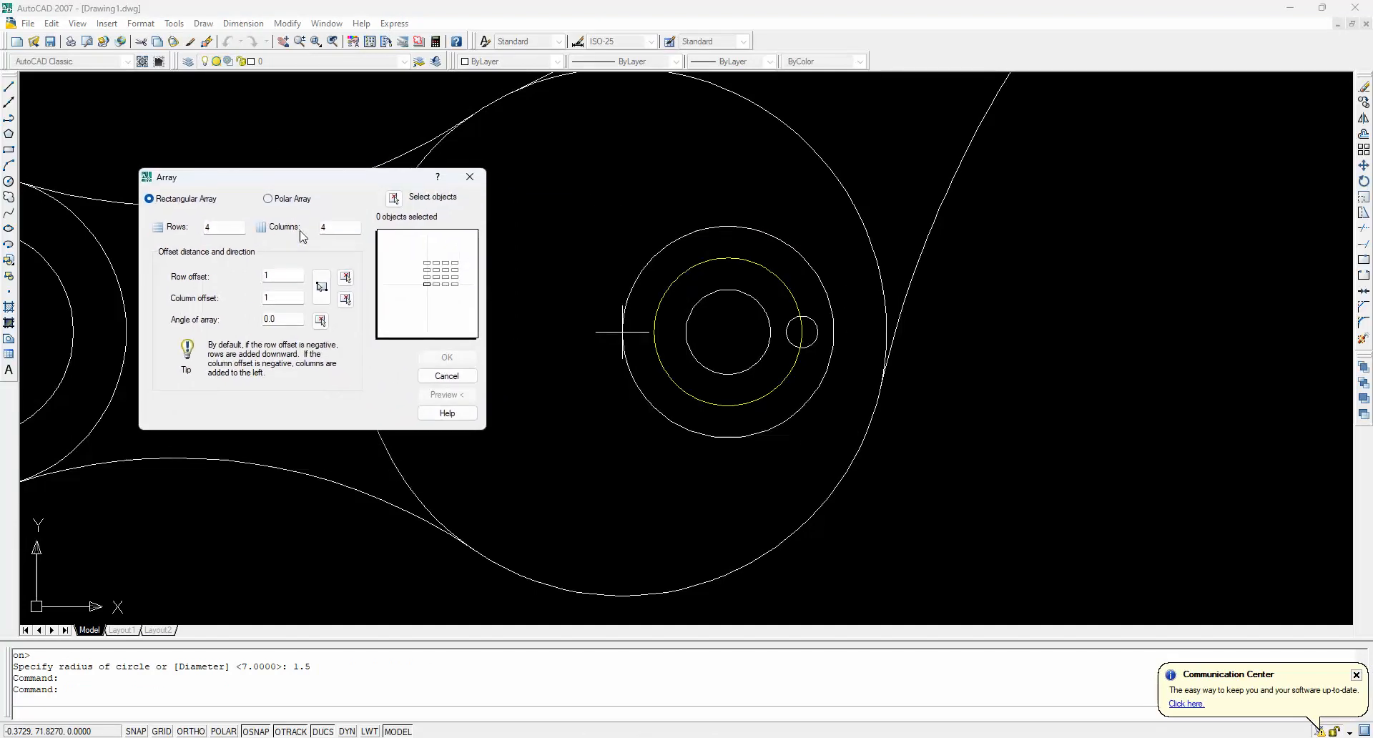
pyautogui.click(268, 199)
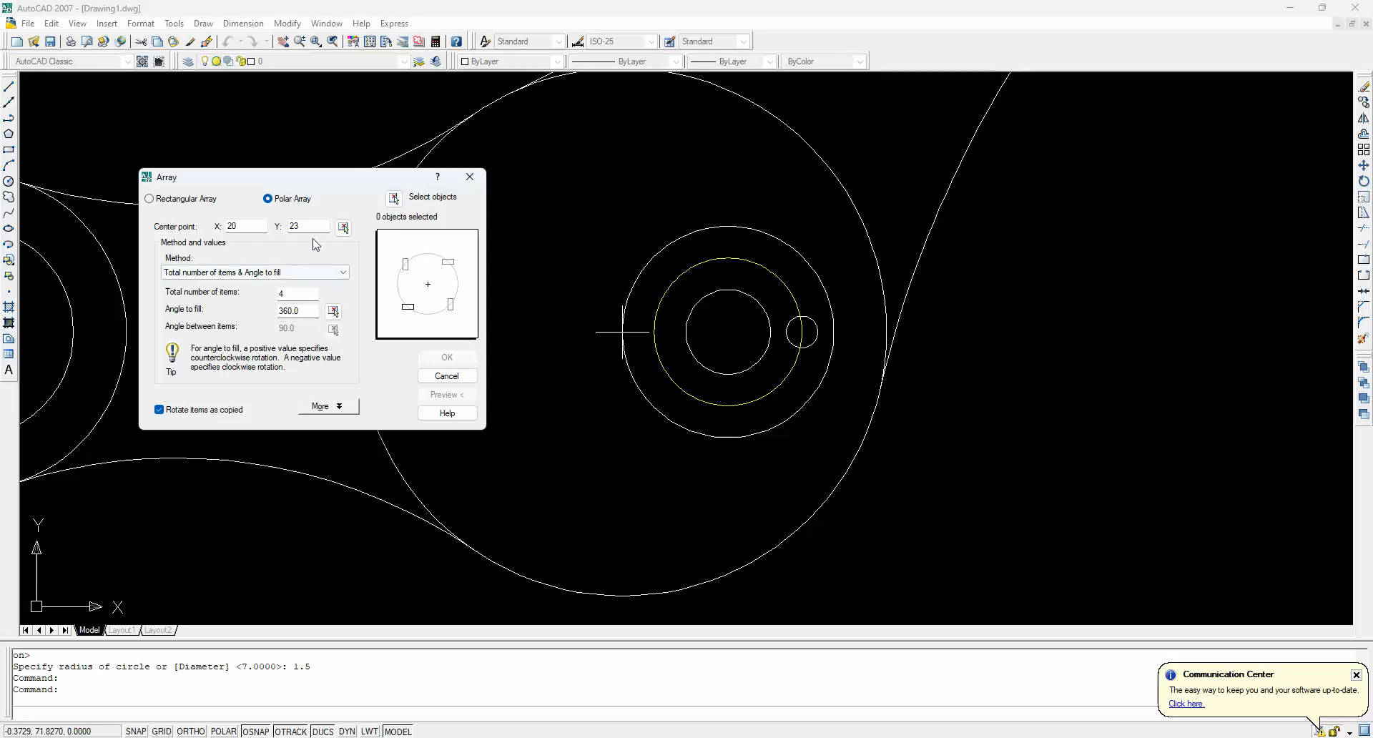
pyautogui.click(393, 200)
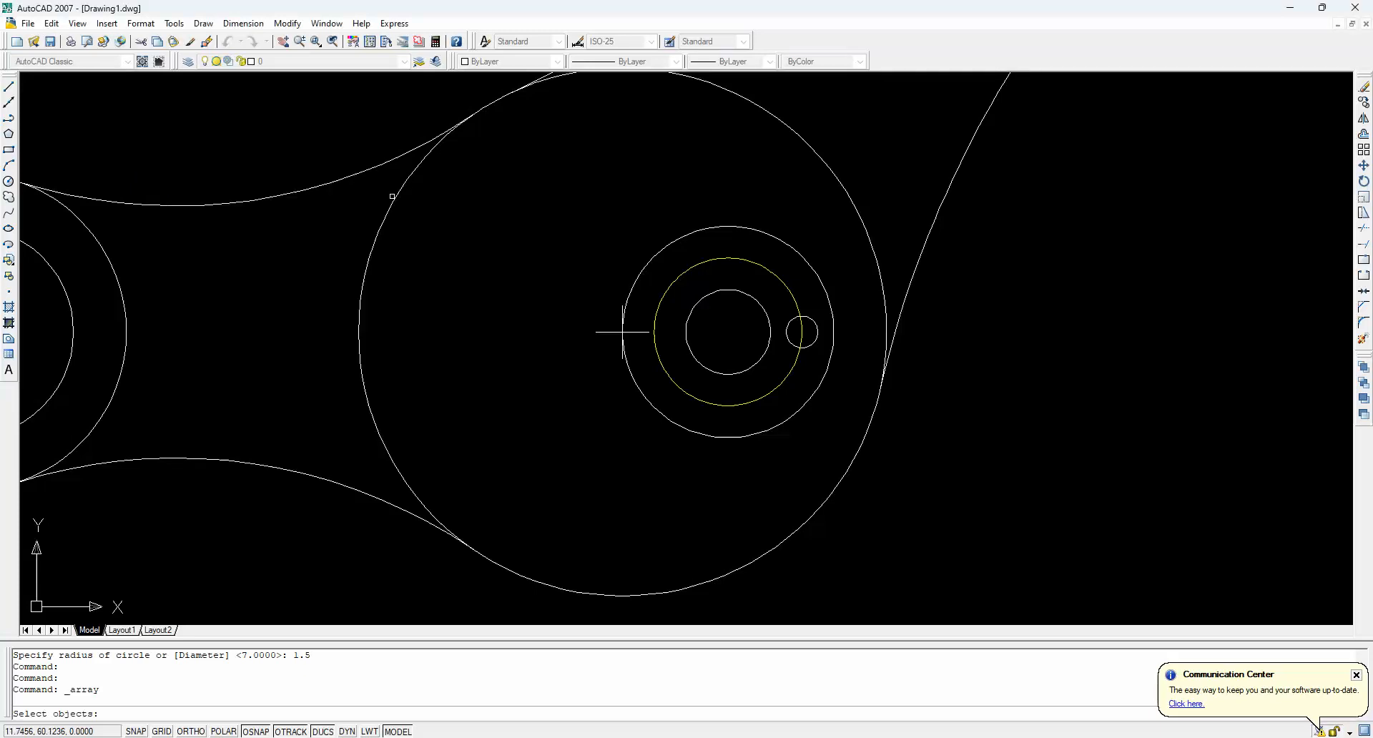
pyautogui.click(815, 326)
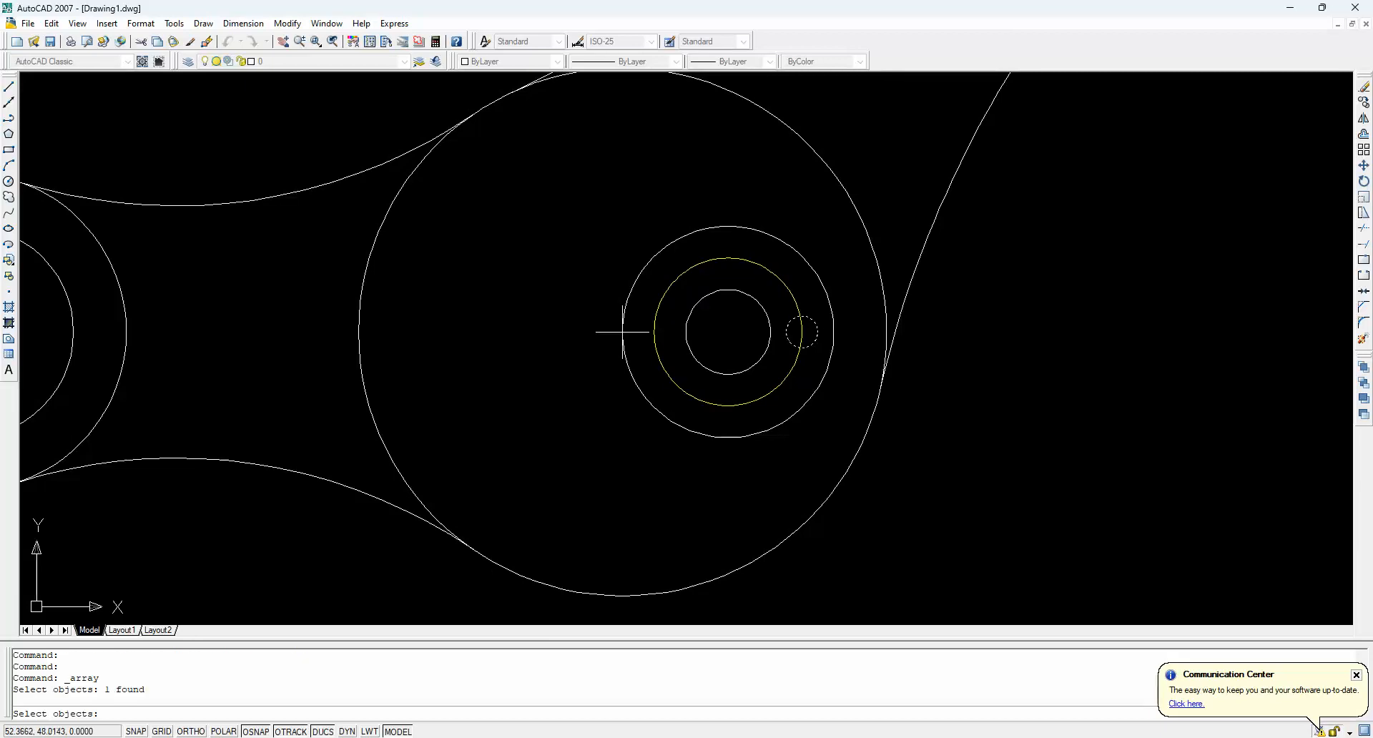
pyautogui.press('Return')
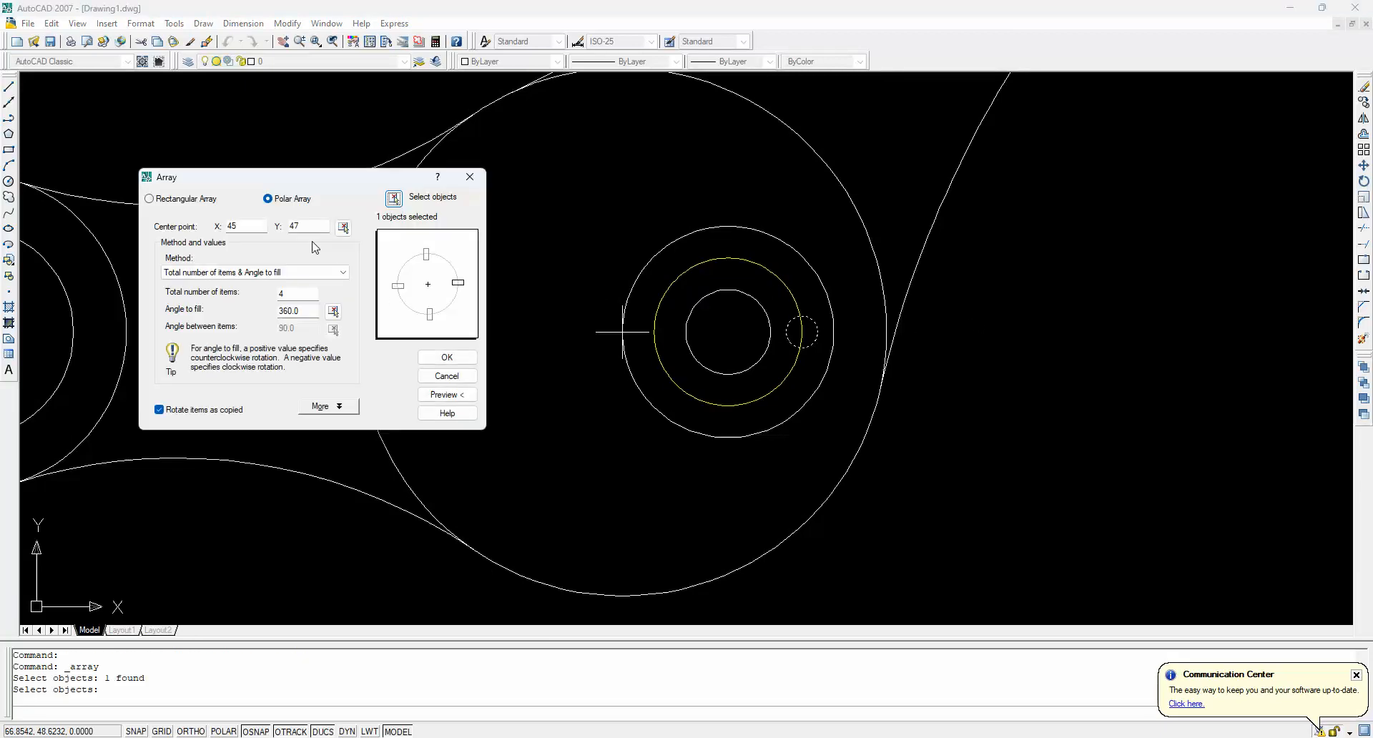
# Center the polar array on the yellow circle's center, set 6 items over 360 degrees, and accept the previewed result
pyautogui.click(343, 227)
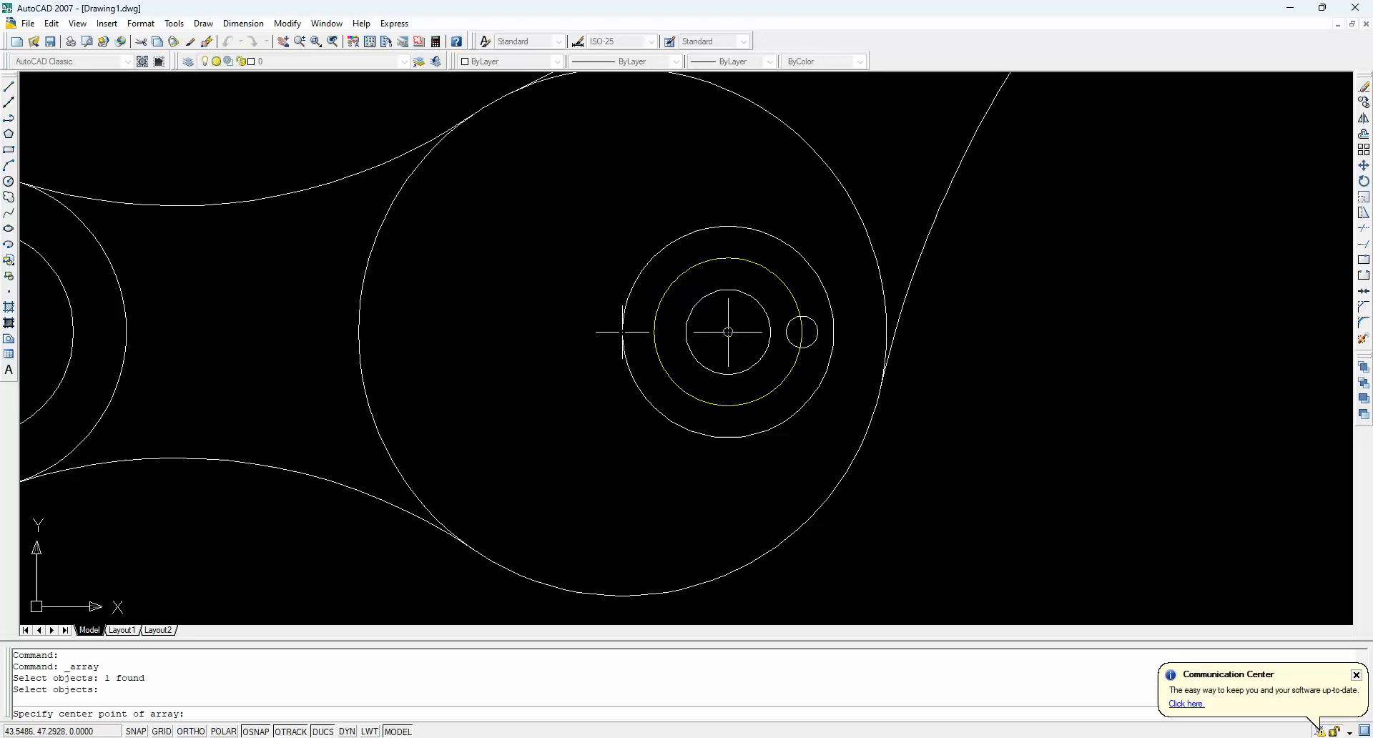
pyautogui.click(727, 332)
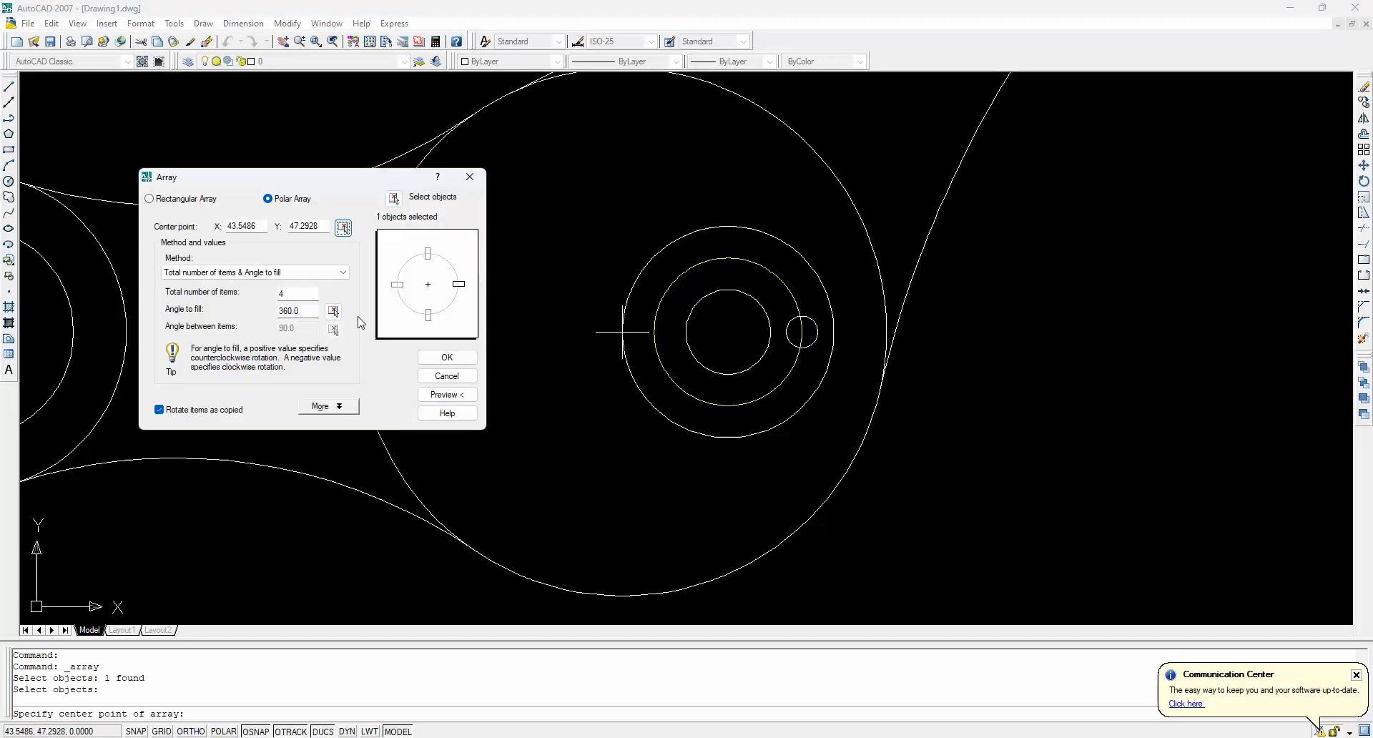
pyautogui.doubleClick(294, 293)
pyautogui.write('6')
pyautogui.click(447, 395)
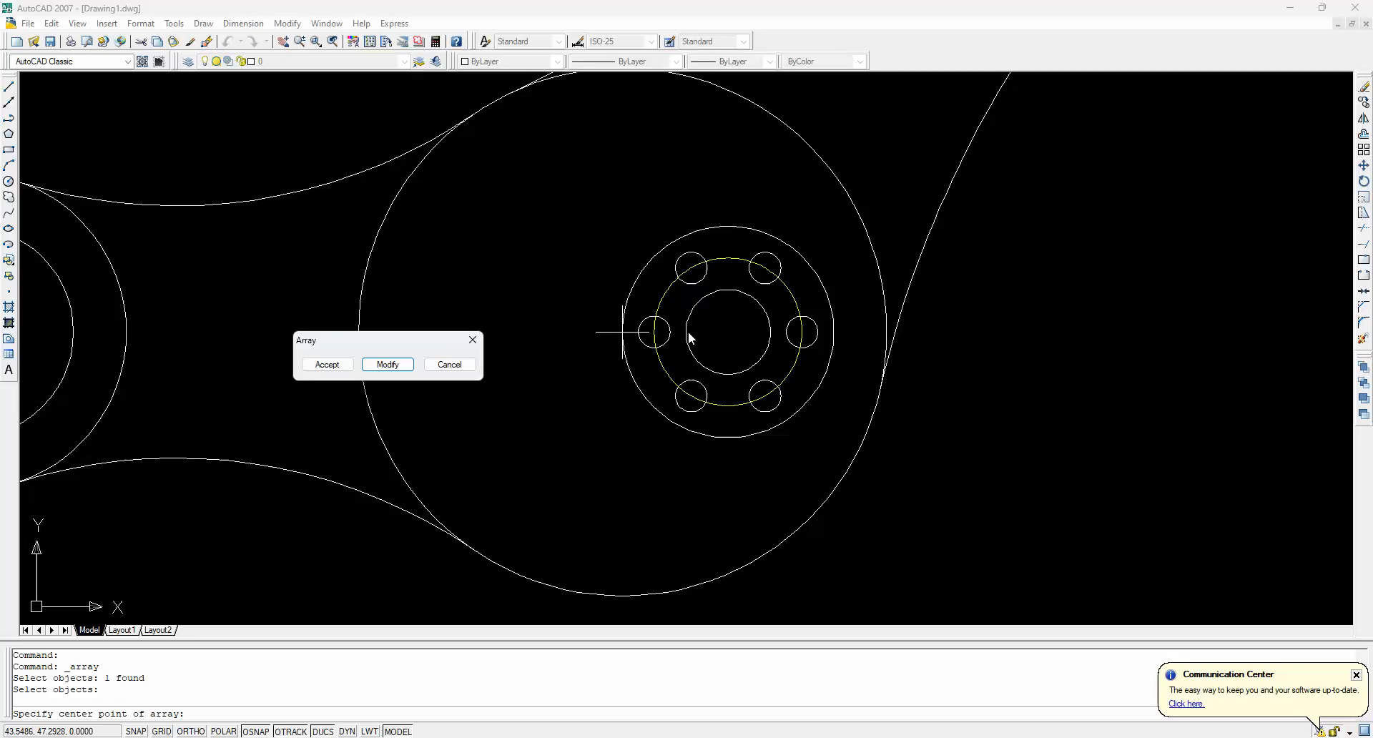
pyautogui.click(327, 365)
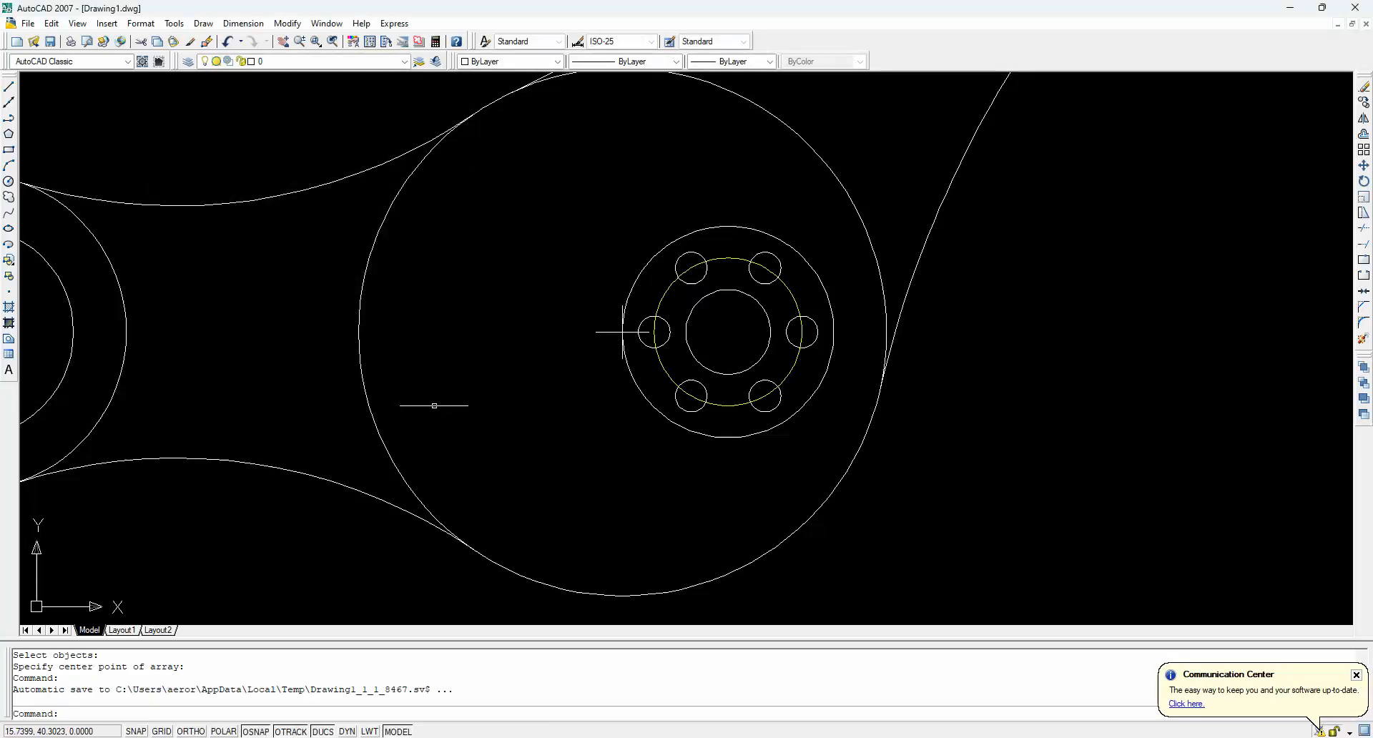
# Load the CENTER2 linetype from acadiso.lin into the drawing
pyautogui.click(734, 257)
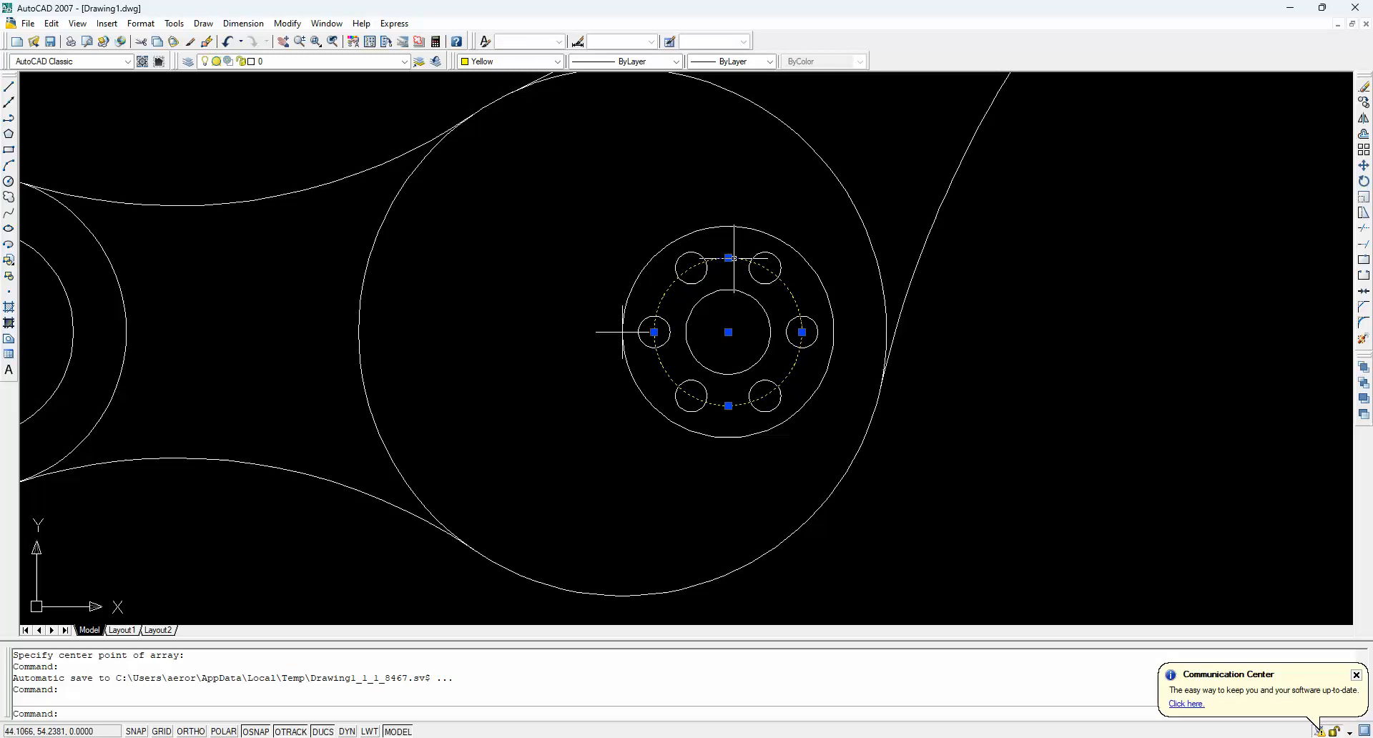
pyautogui.click(649, 61)
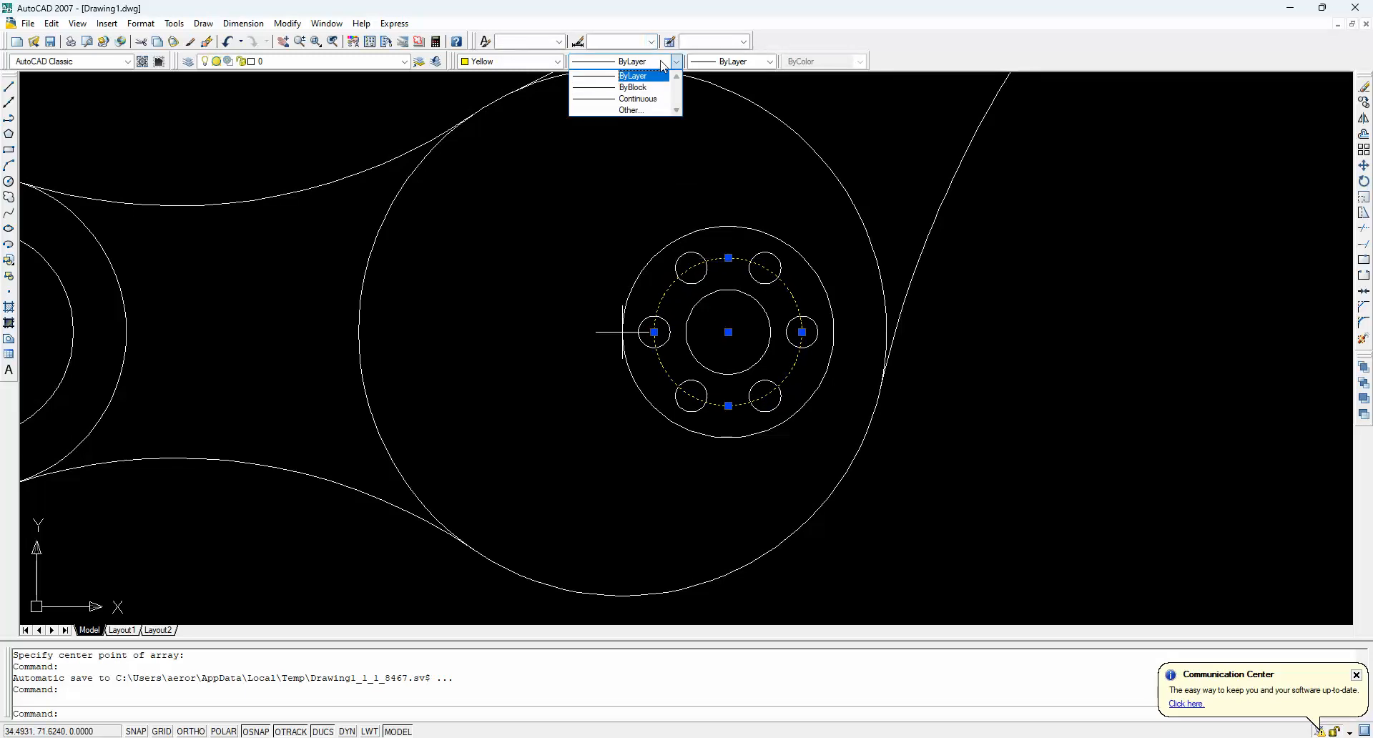
pyautogui.click(644, 111)
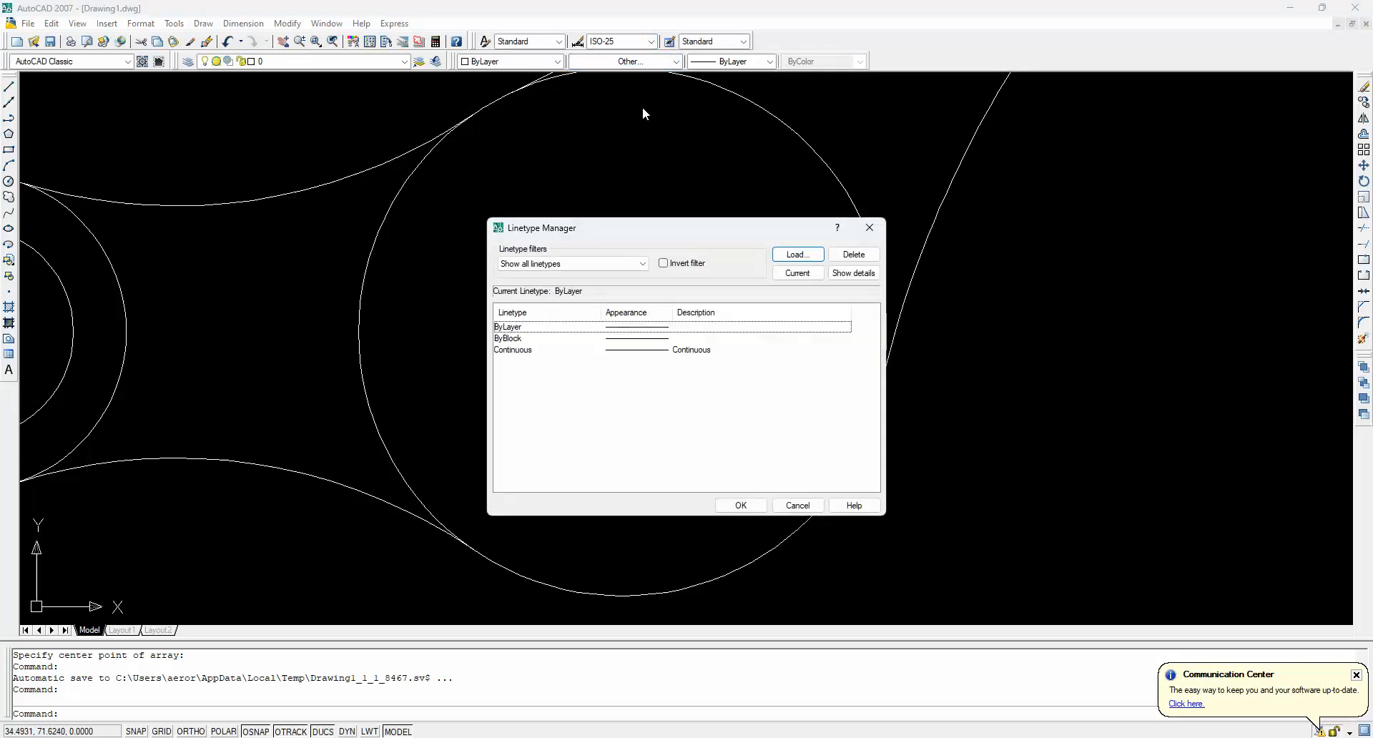
pyautogui.click(796, 254)
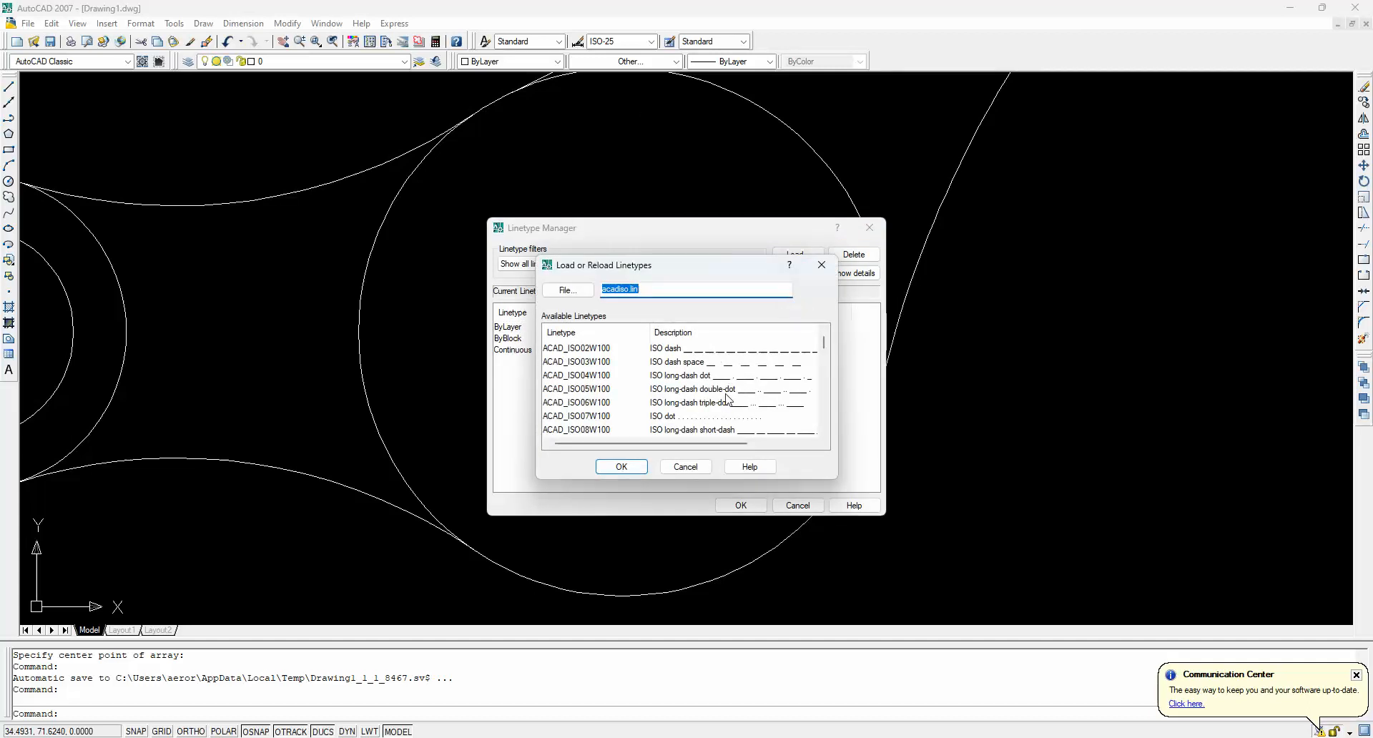
pyautogui.scroll(-4, 727, 400)
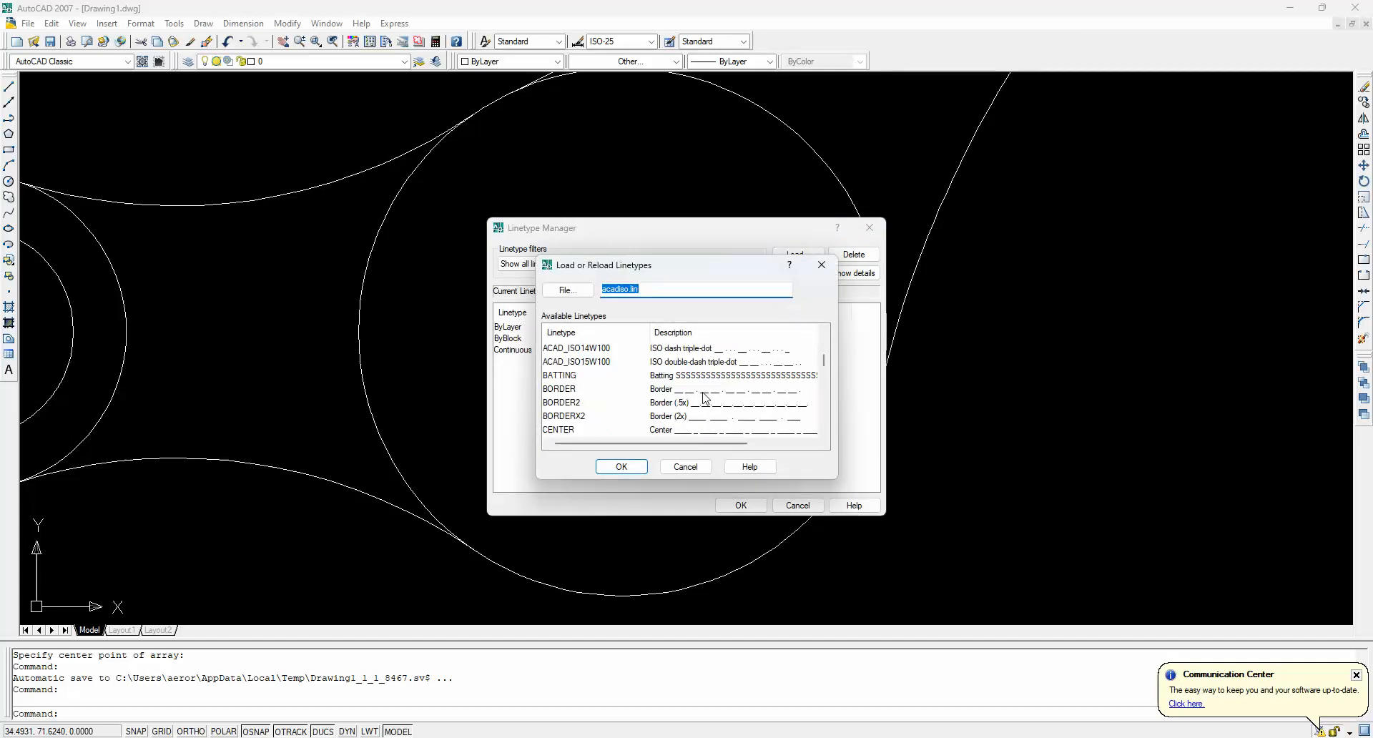
pyautogui.scroll(-1, 705, 398)
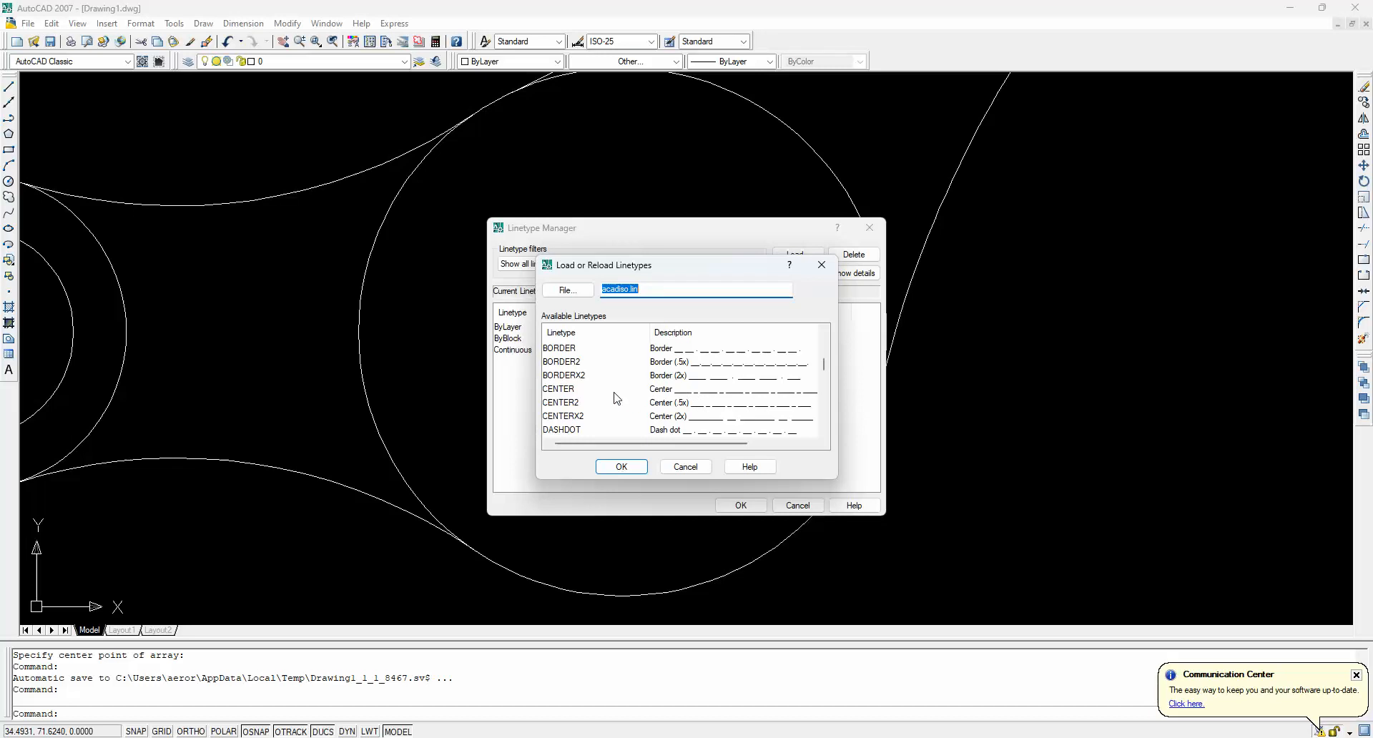
pyautogui.click(561, 404)
pyautogui.click(621, 466)
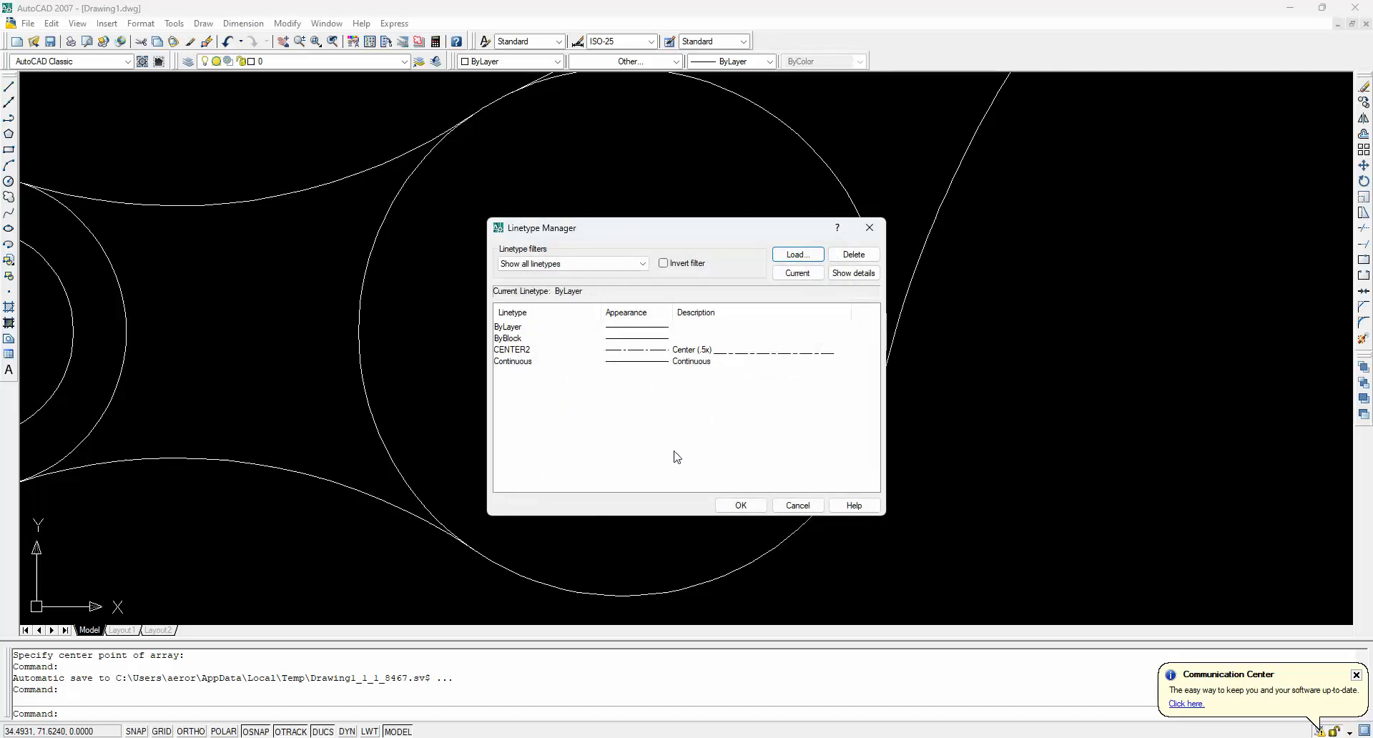
pyautogui.click(741, 505)
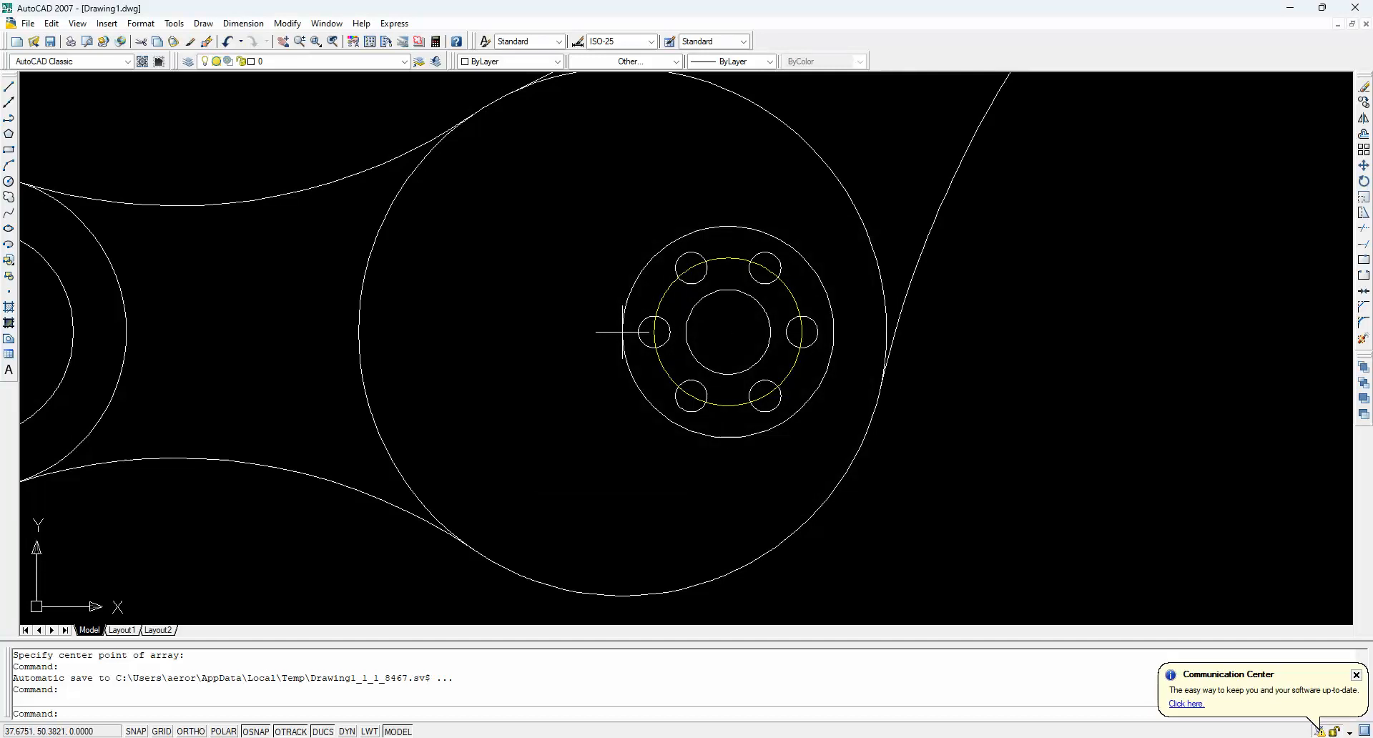
# Apply the CENTER2 linetype to the yellow circle through the small holes and clear the selection
pyautogui.click(664, 296)
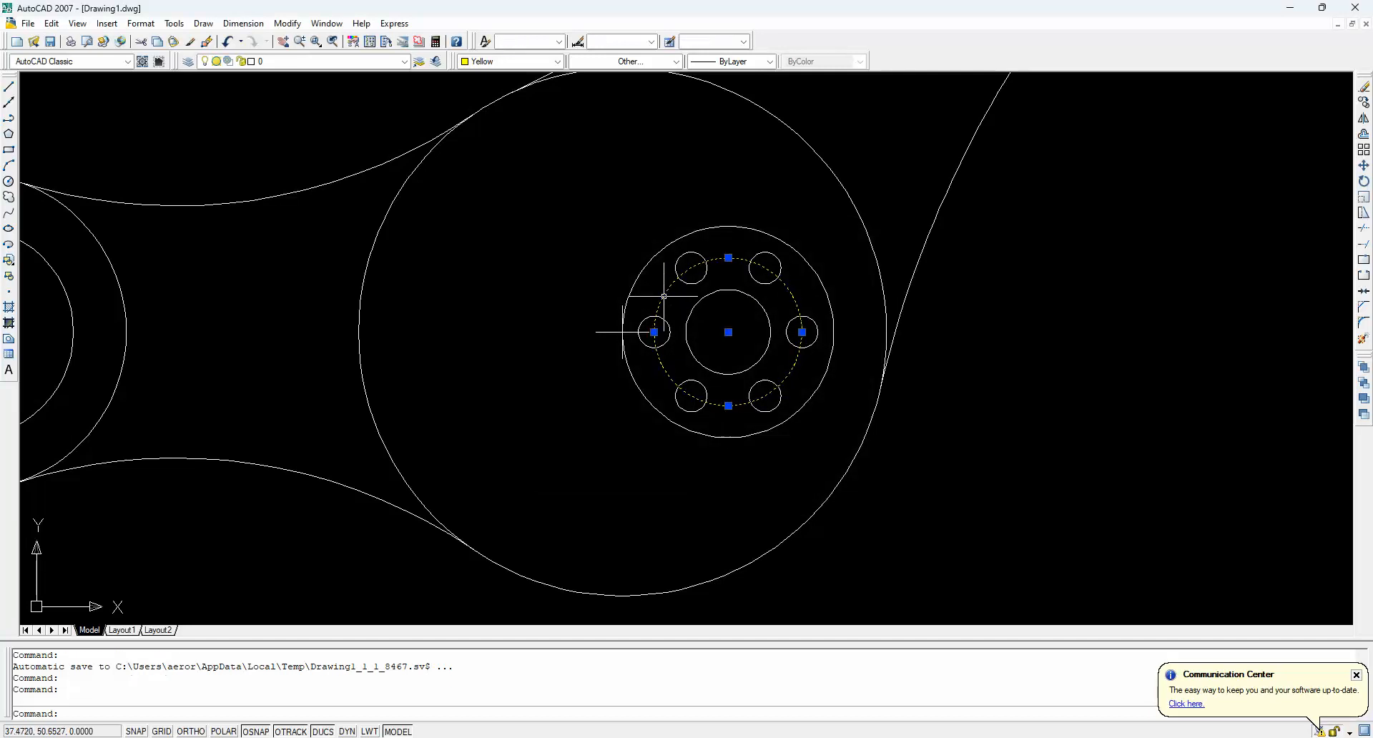
pyautogui.click(643, 62)
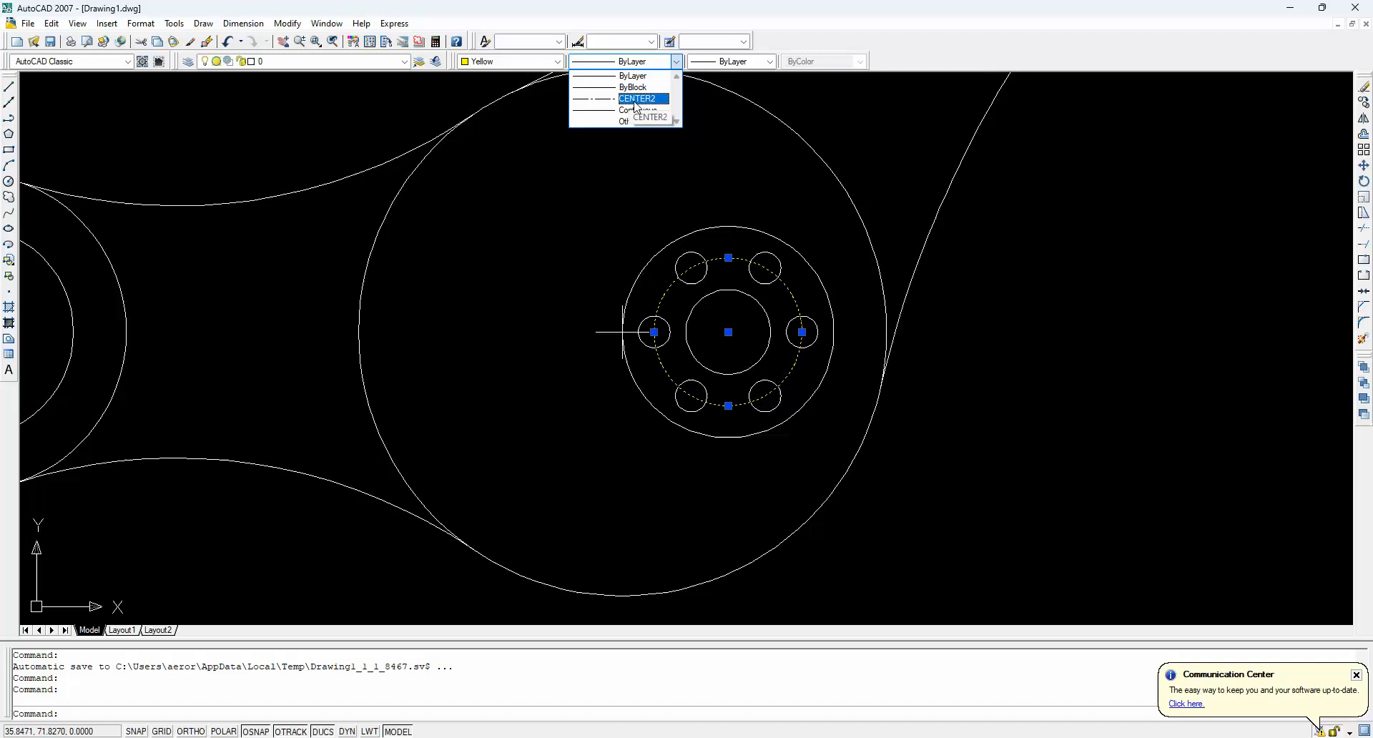
pyautogui.click(635, 100)
pyautogui.press('Escape')
pyautogui.press('Escape')
pyautogui.press('Escape')
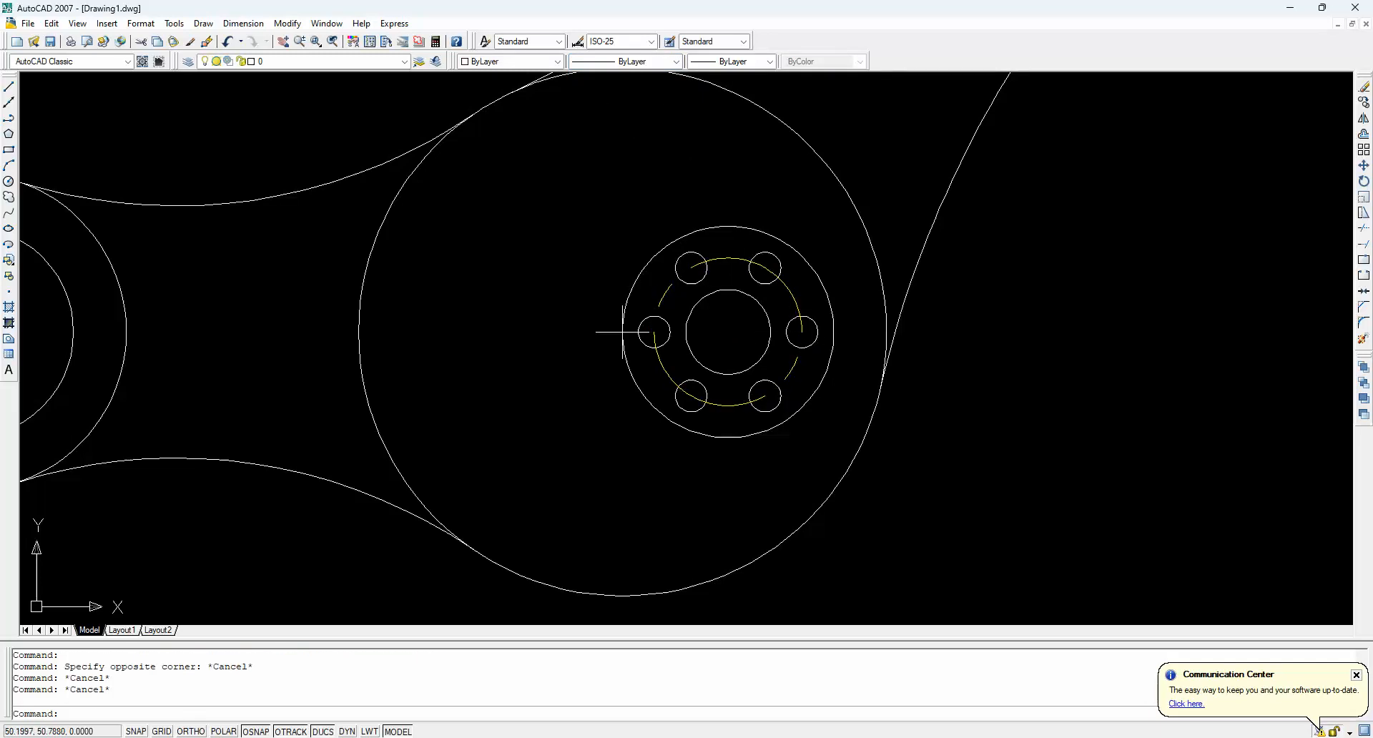
# Open the properties of the yellow CENTER2 circle and set its linetype scale to 0.25
pyautogui.rightClick(791, 295)
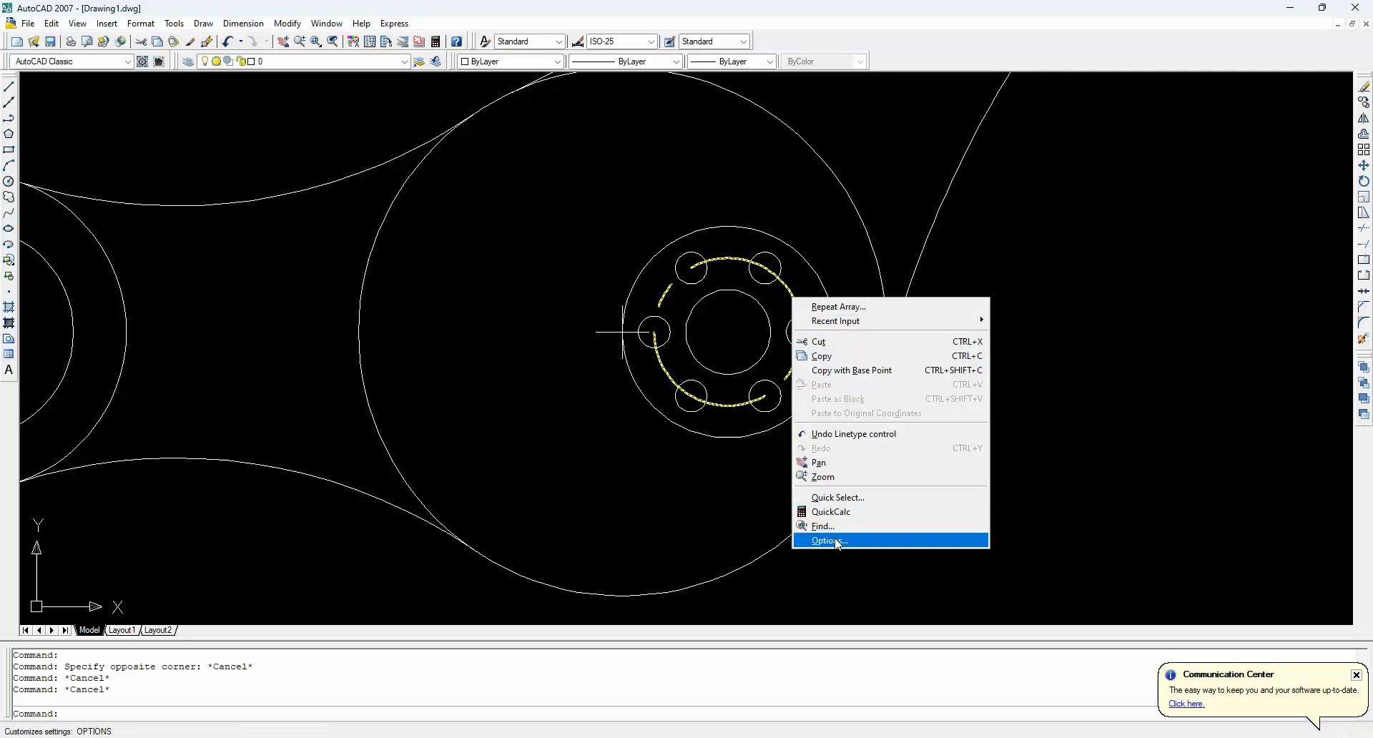
pyautogui.press('Escape')
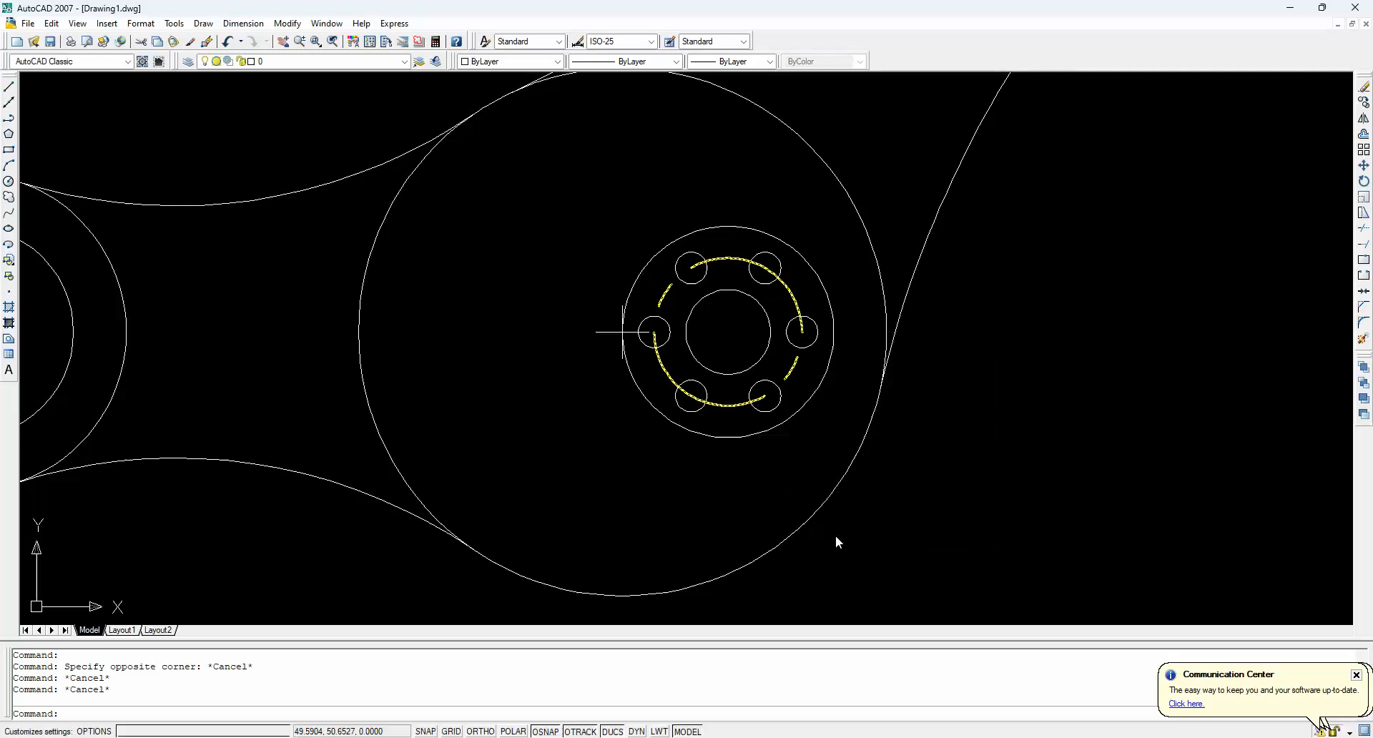
pyautogui.click(792, 298)
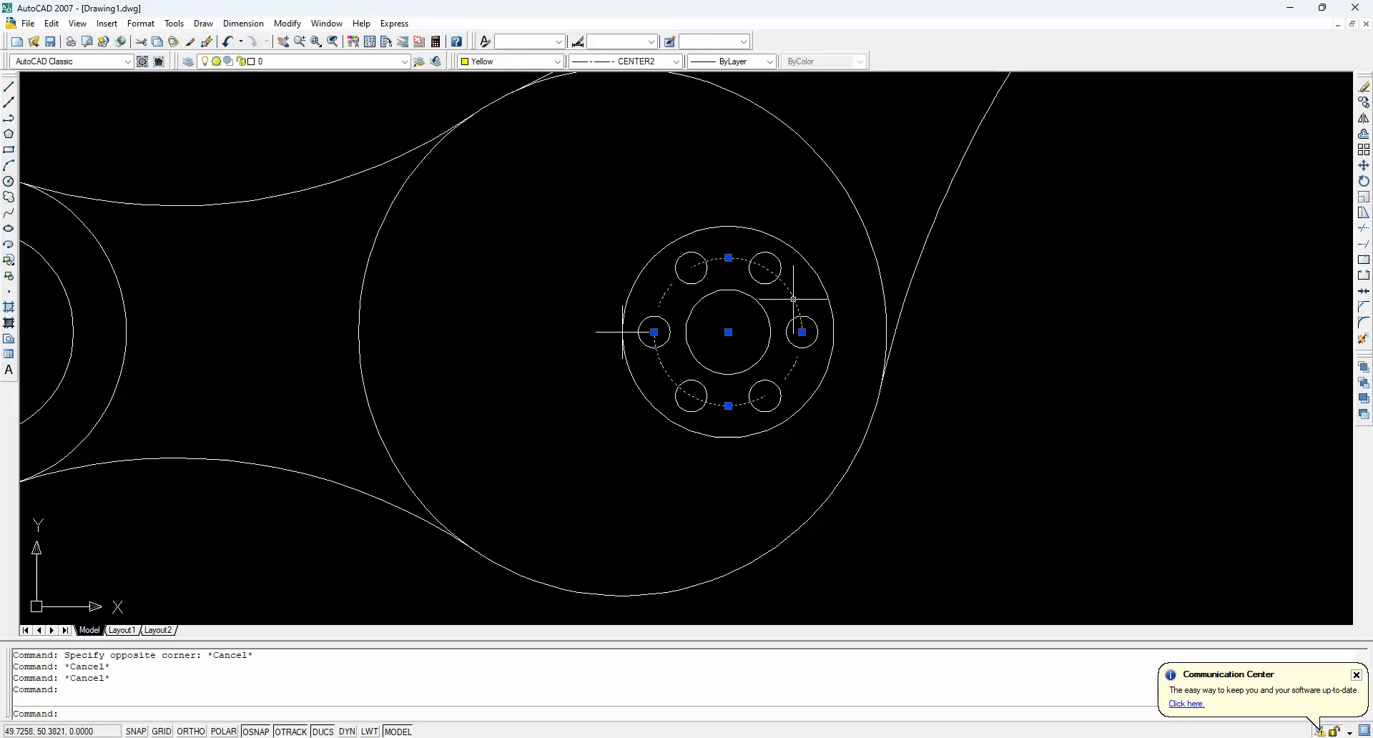
pyautogui.rightClick(794, 299)
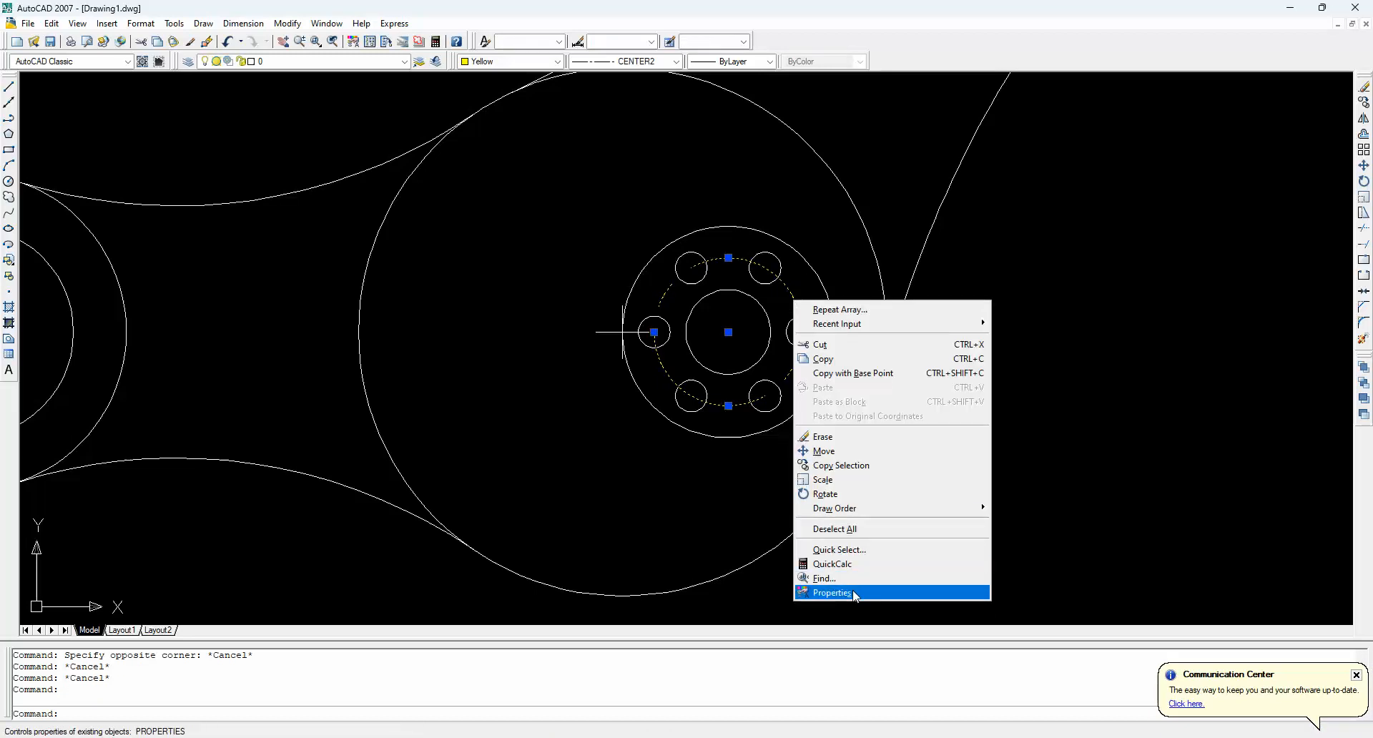
pyautogui.click(833, 592)
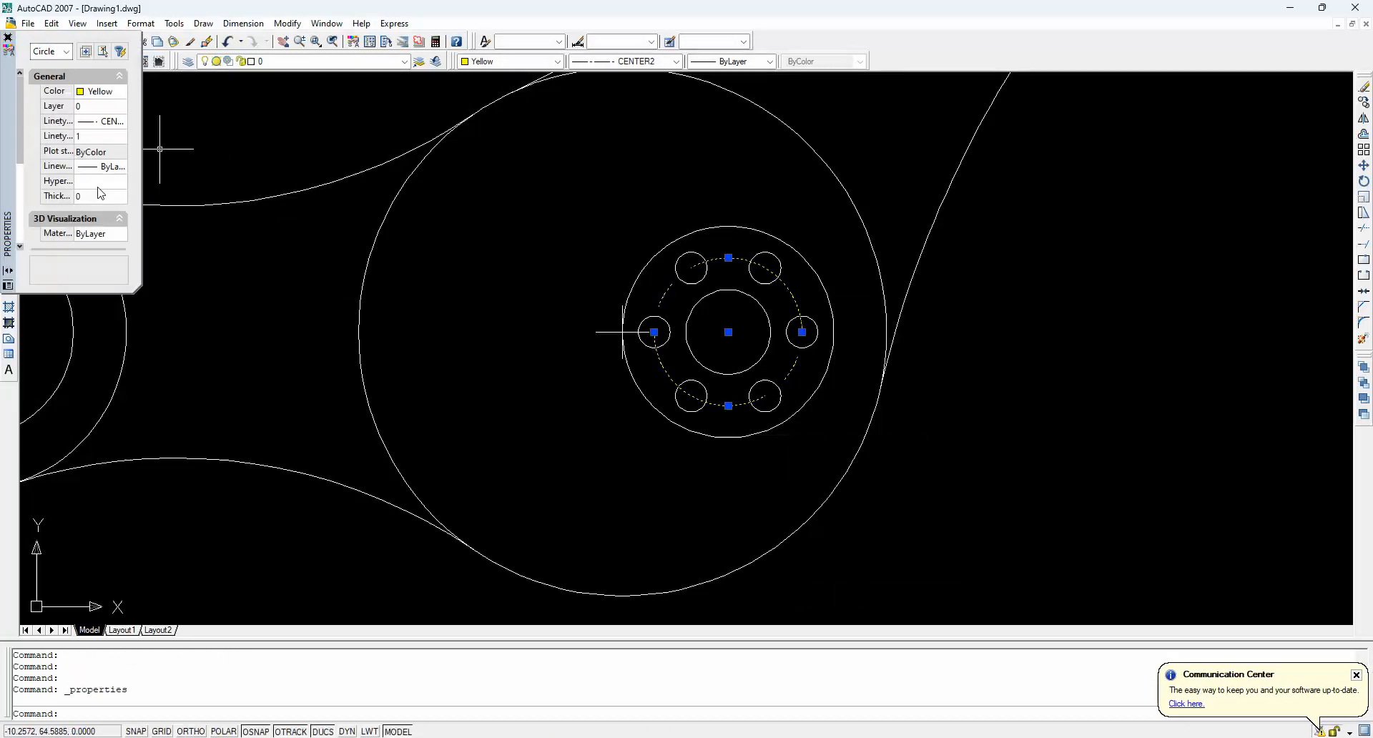
pyautogui.moveTo(139, 290); pyautogui.dragTo(239, 550)
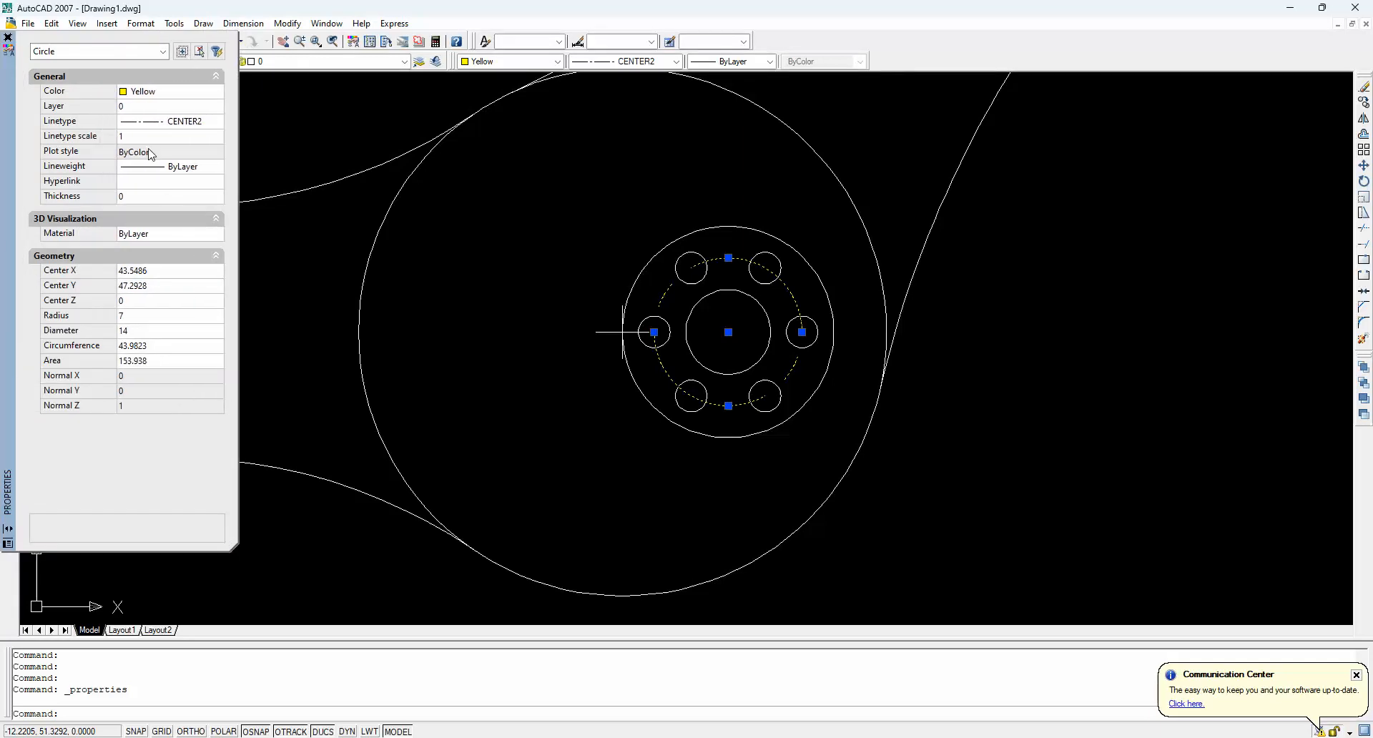
pyautogui.click(130, 136)
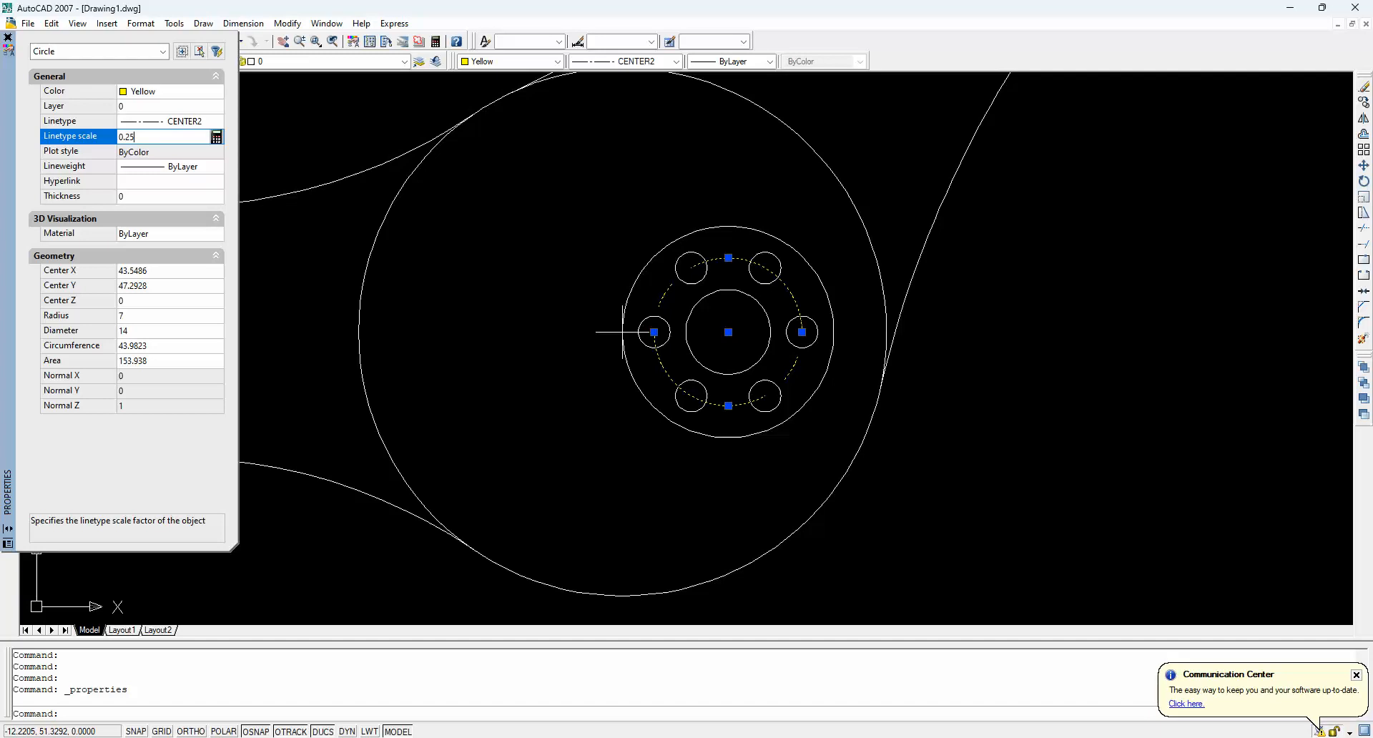
pyautogui.press('Tab')
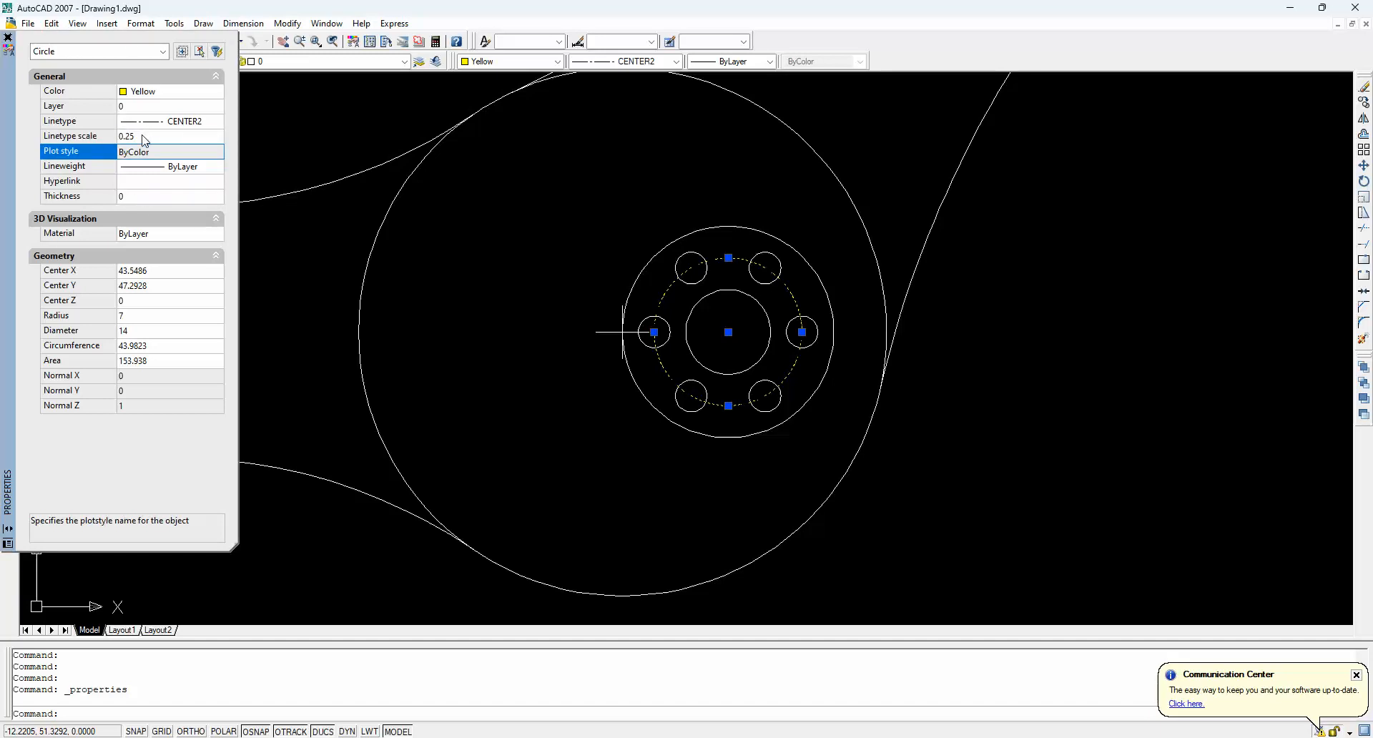
# Reduce the yellow circle's linetype scale to 0.1, clear the selection and close the properties
pyautogui.click(143, 136)
pyautogui.write('0.')
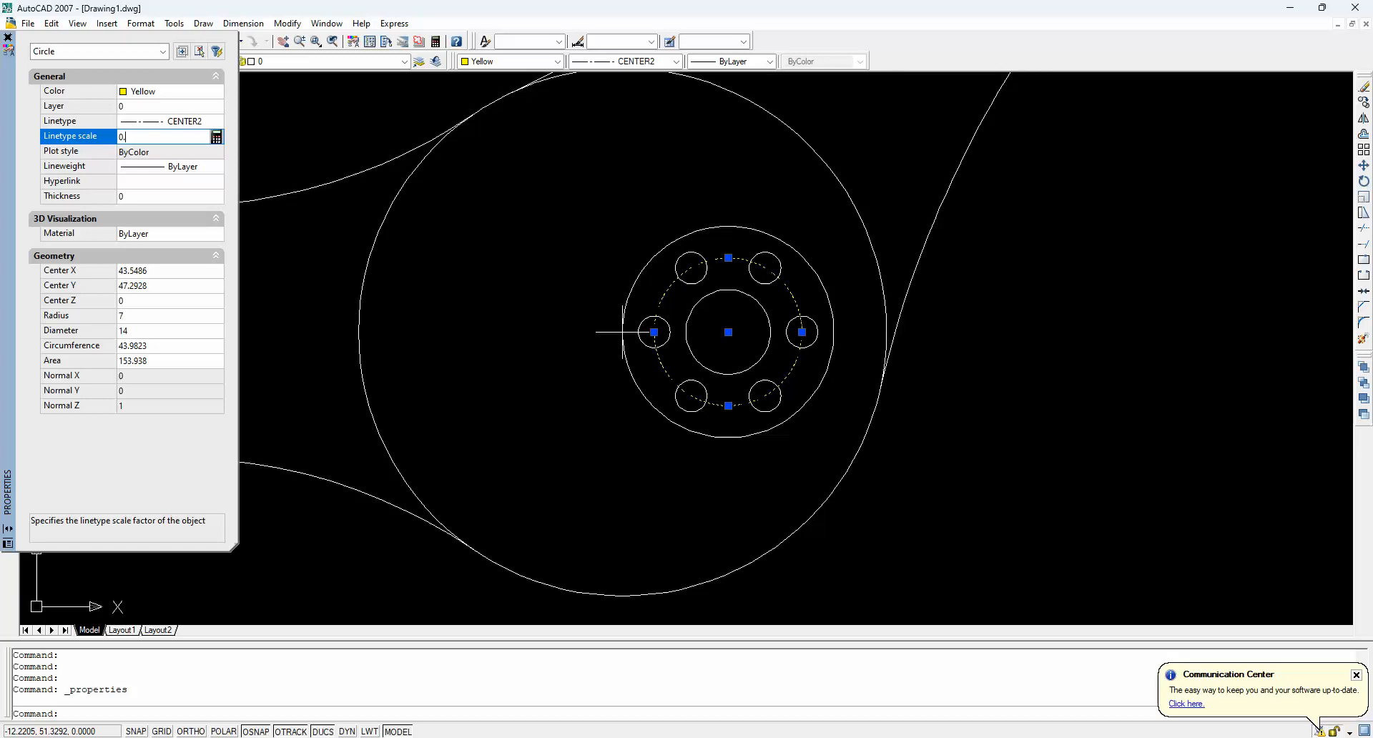
pyautogui.press('Return')
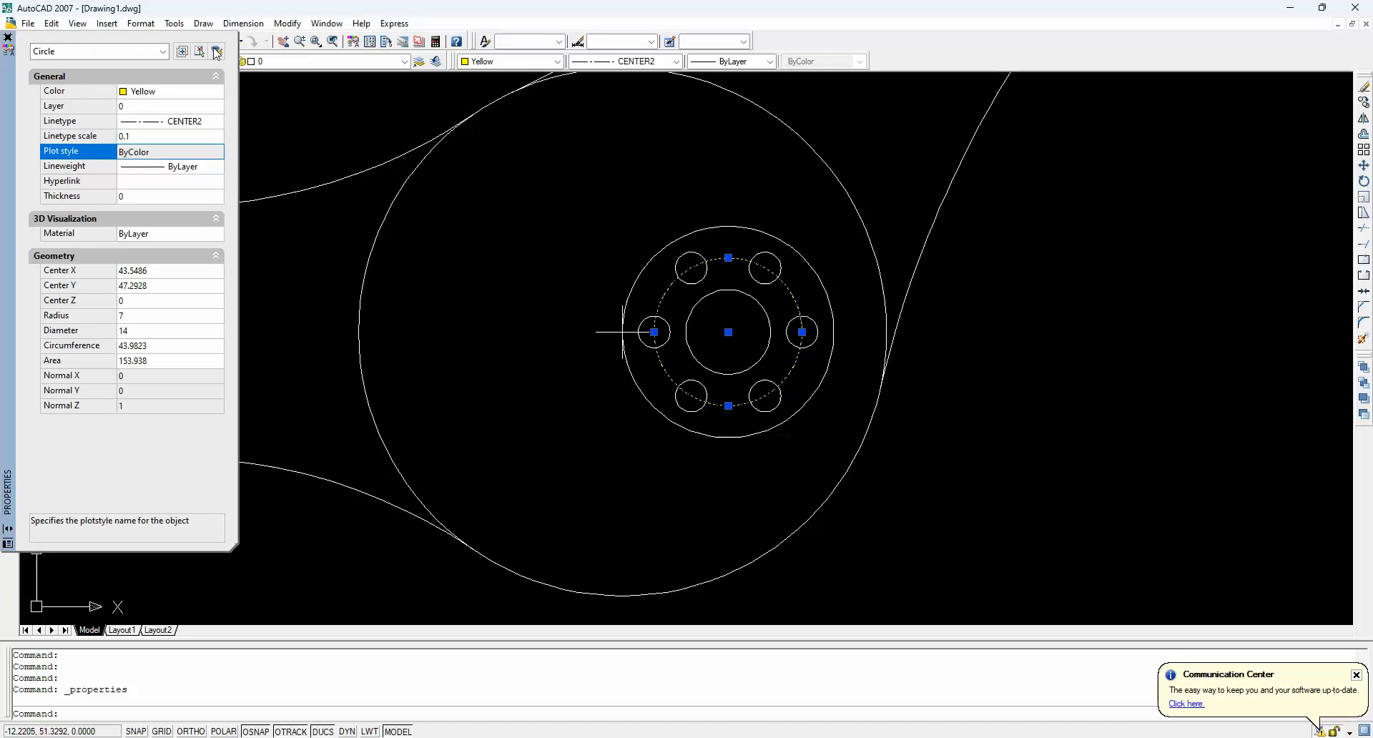
pyautogui.press('Escape')
pyautogui.press('Escape')
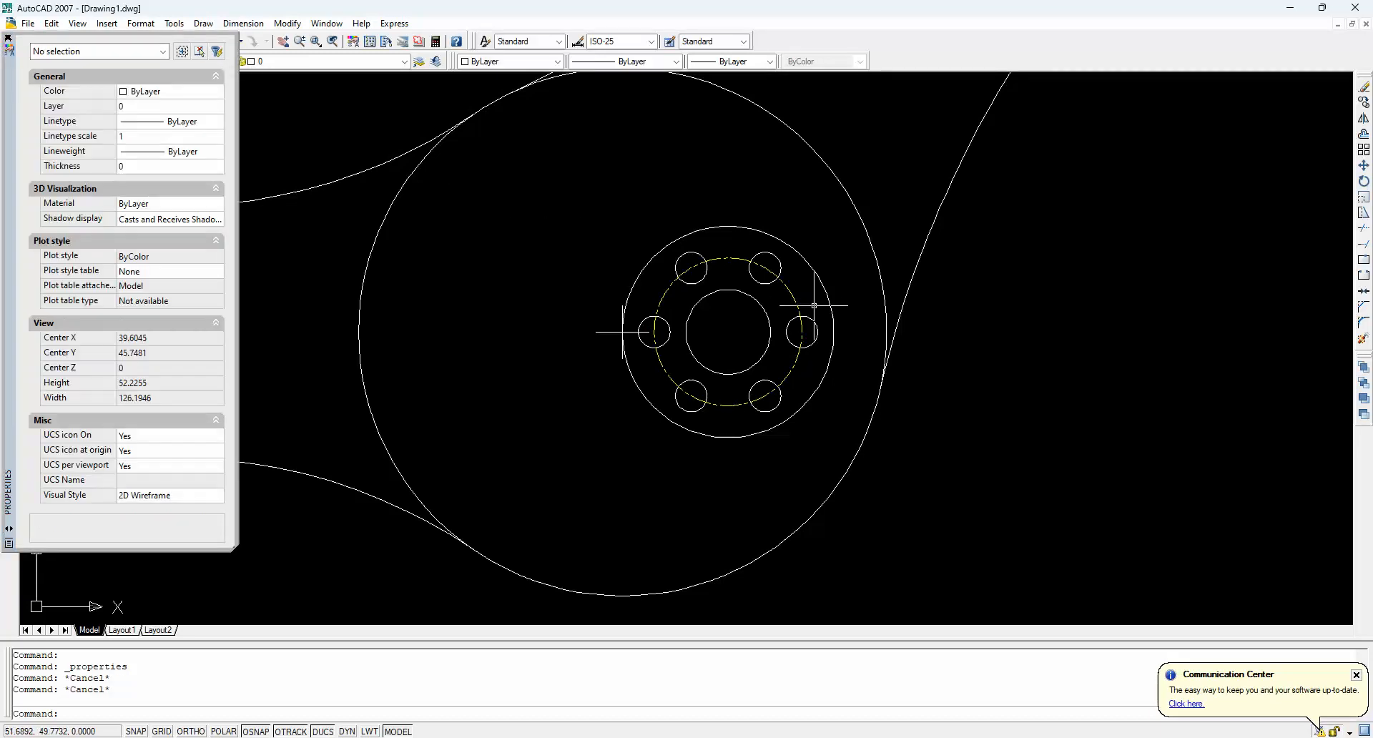
pyautogui.click(8, 38)
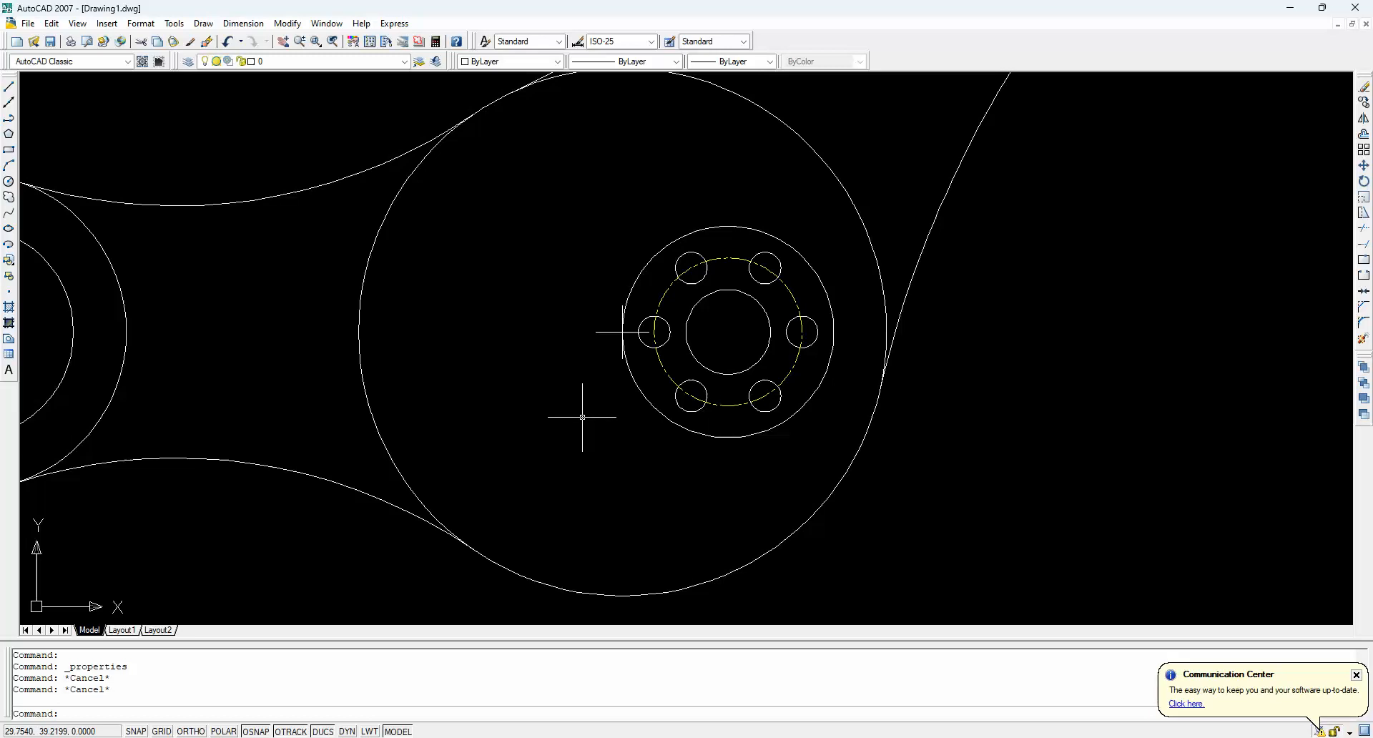
# Erase the horizontal and vertical lines of the center mark in the large middle circle
pyautogui.click(608, 332)
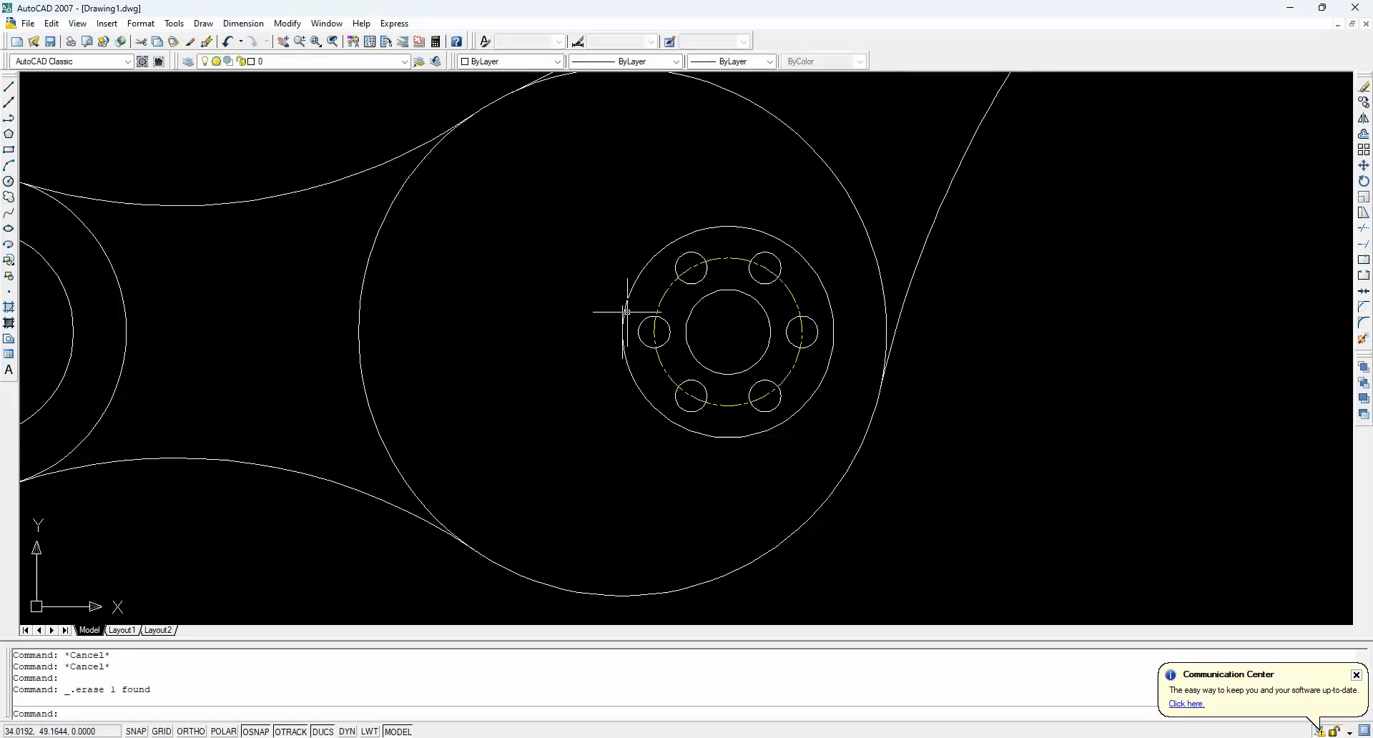
pyautogui.scroll(4, 624, 315)
pyautogui.click(601, 293)
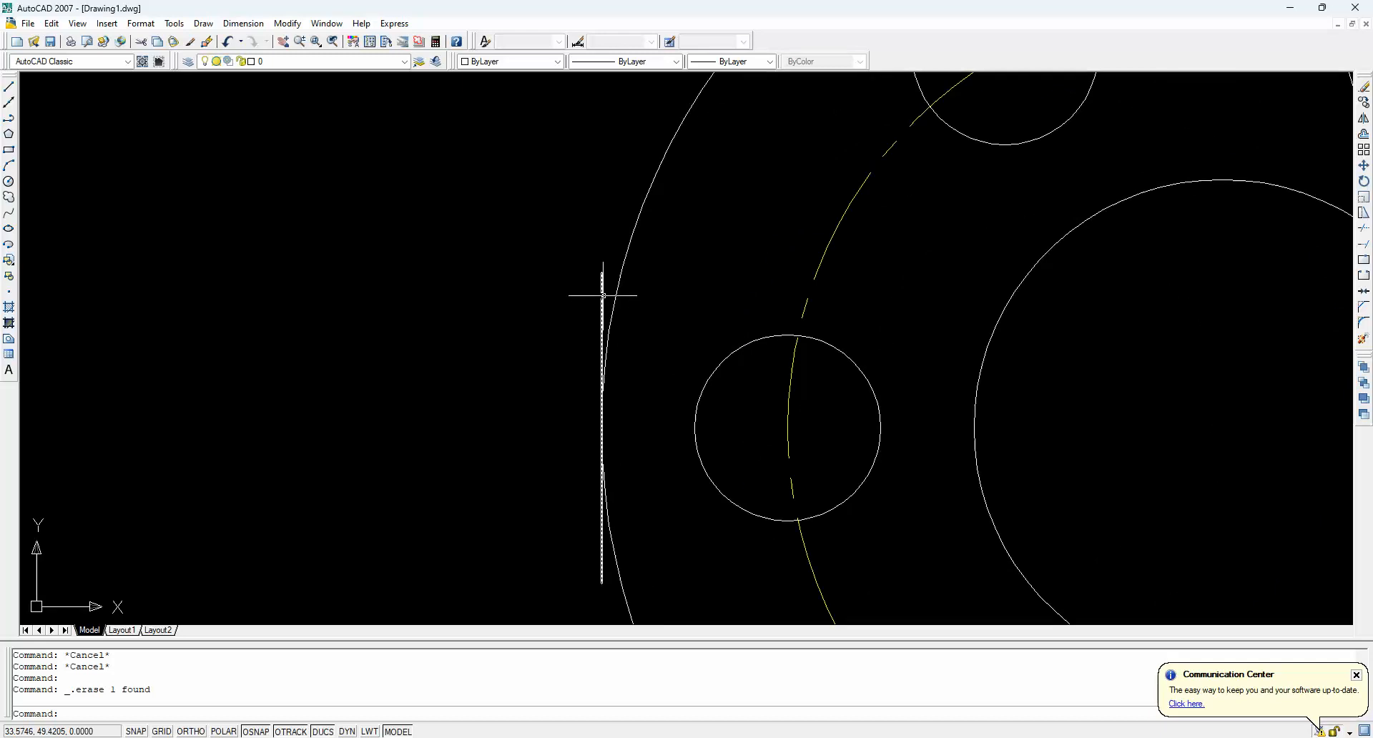
pyautogui.press('Delete')
pyautogui.scroll(-5, 608, 315)
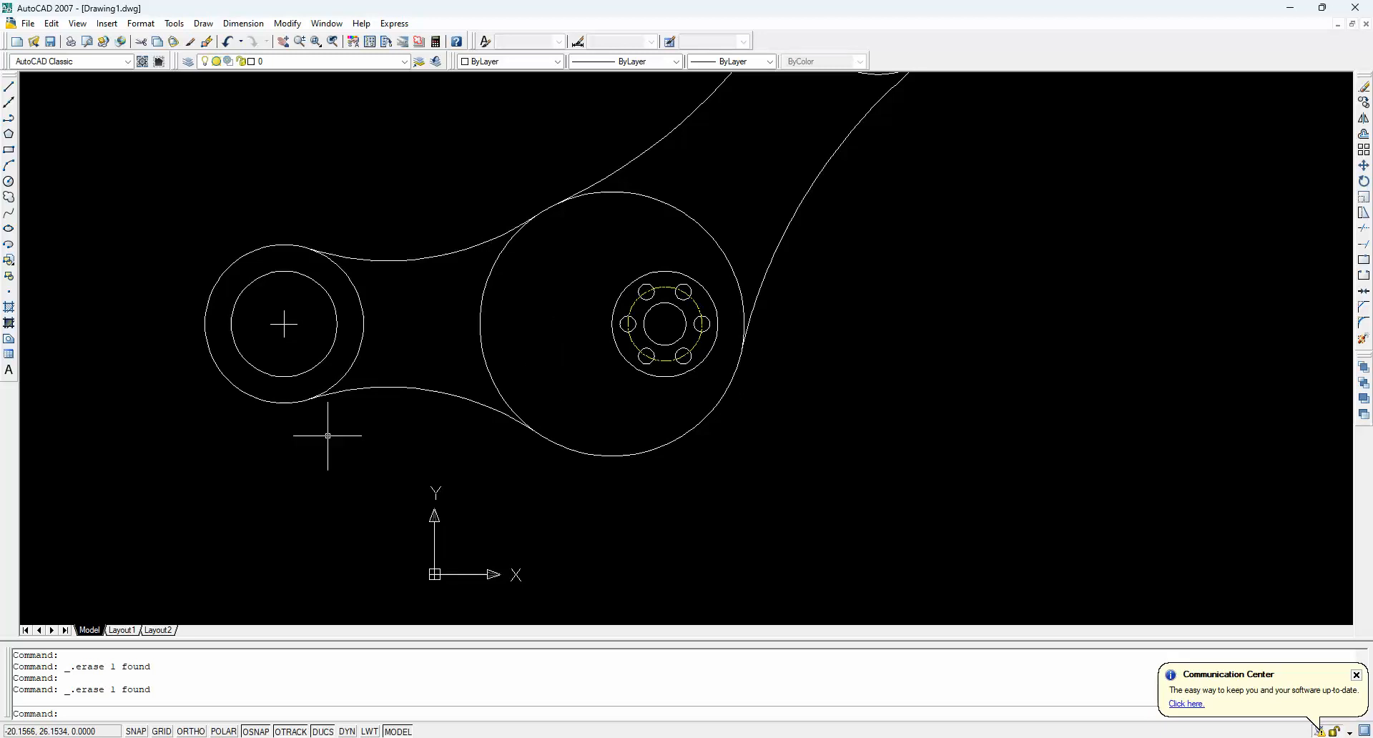
# Draw a circle of radius 20 concentric with the large middle circle
pyautogui.write('c')
pyautogui.press('Return')
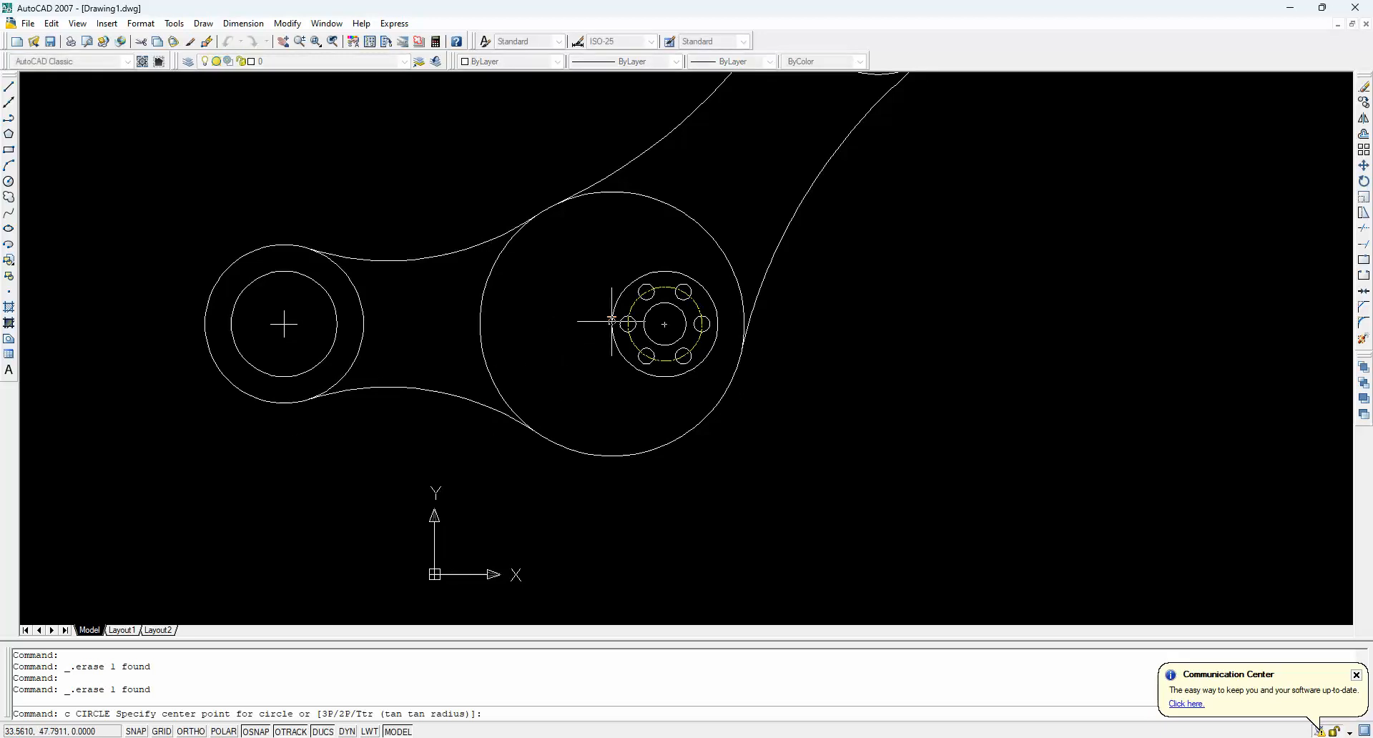
pyautogui.write('cen')
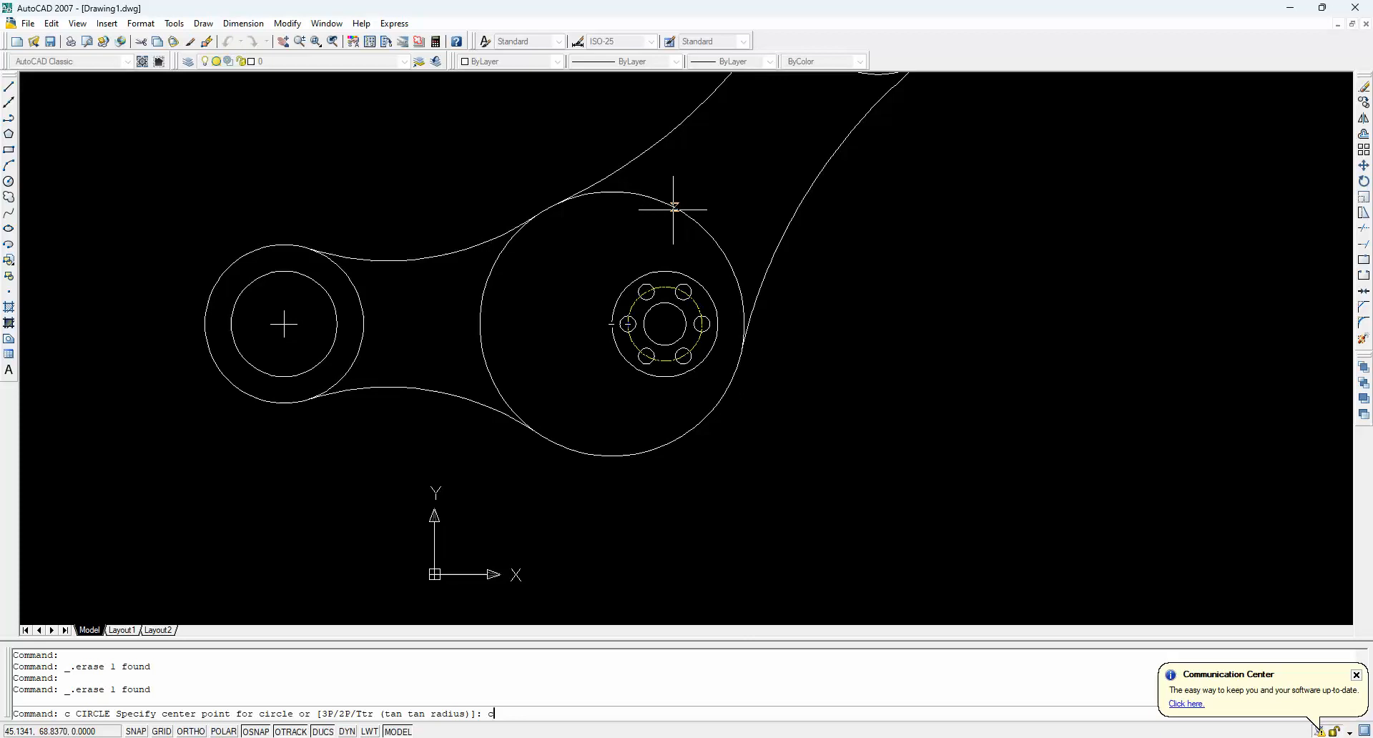
pyautogui.press('Return')
pyautogui.click(674, 208)
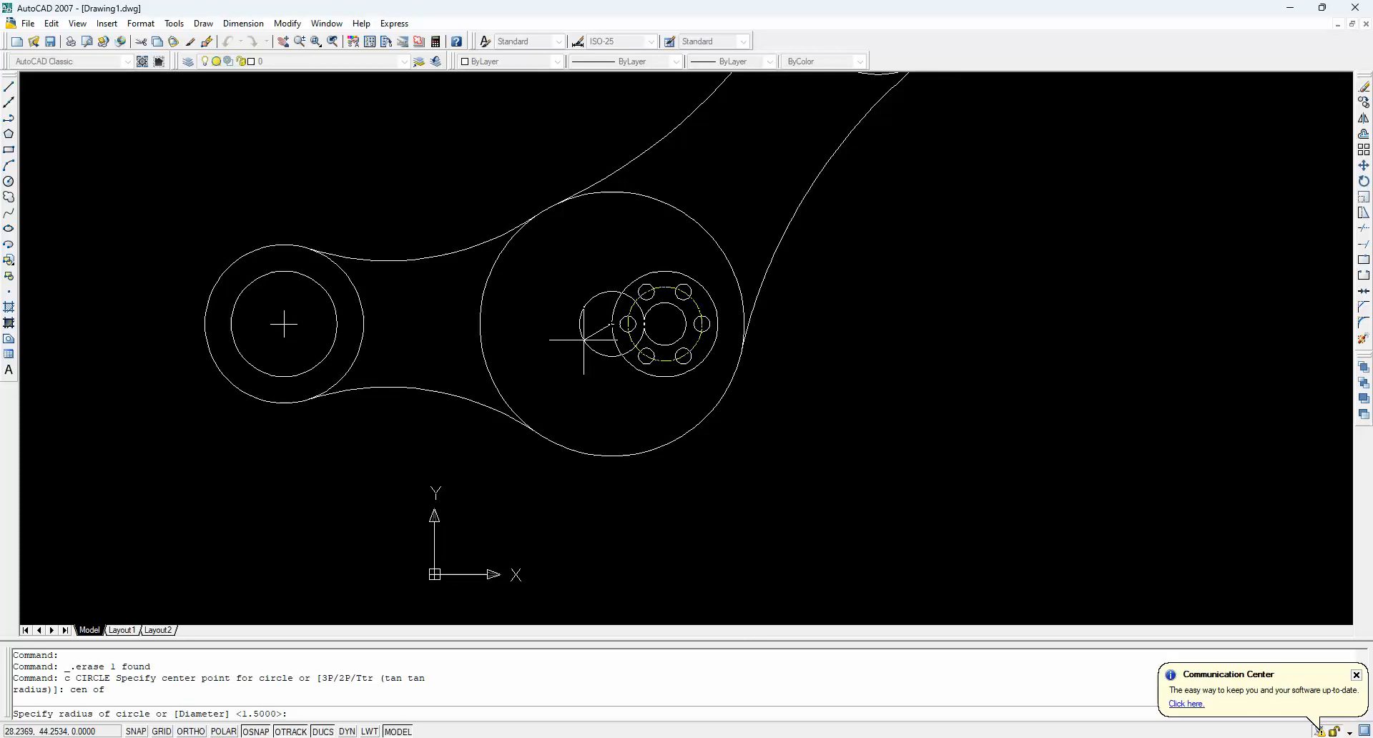
pyautogui.press('Return')
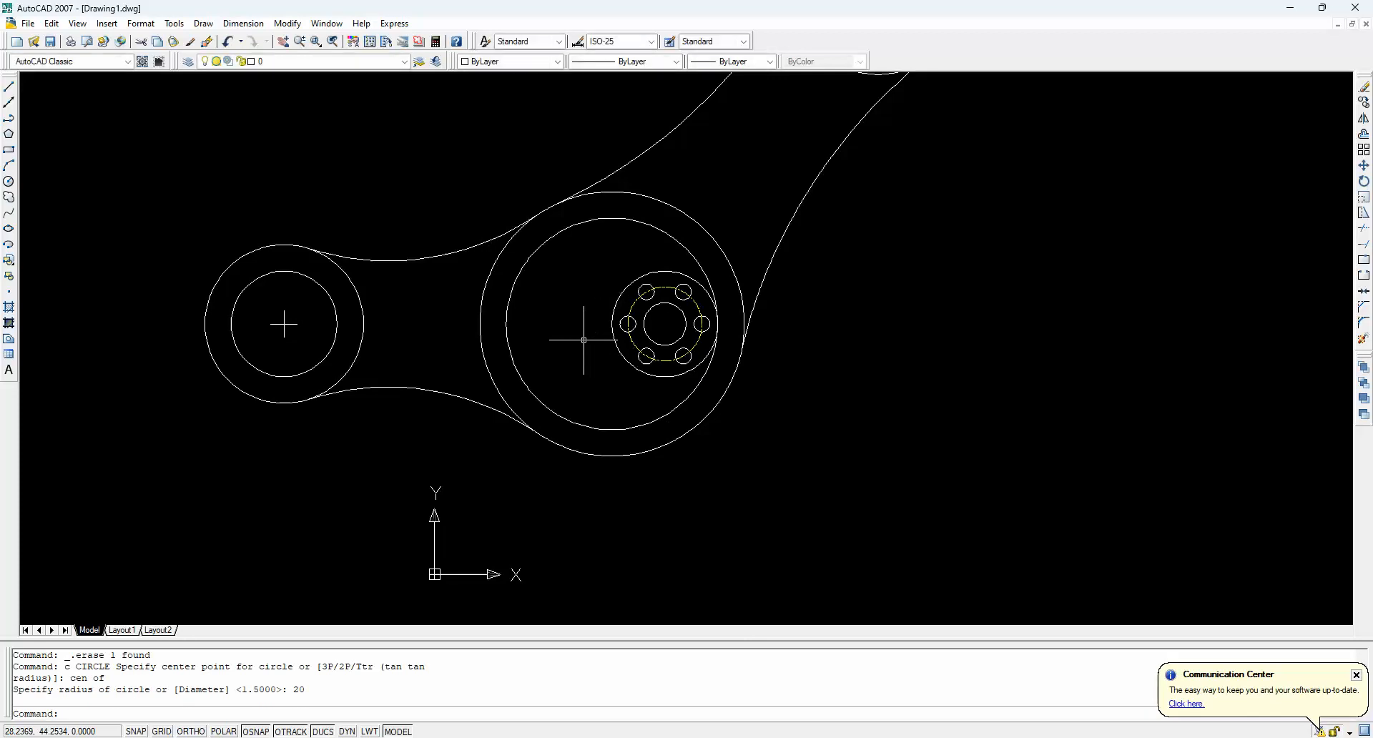
# Add another circle of radius 15 on the same center as the large middle circle
pyautogui.press('Return')
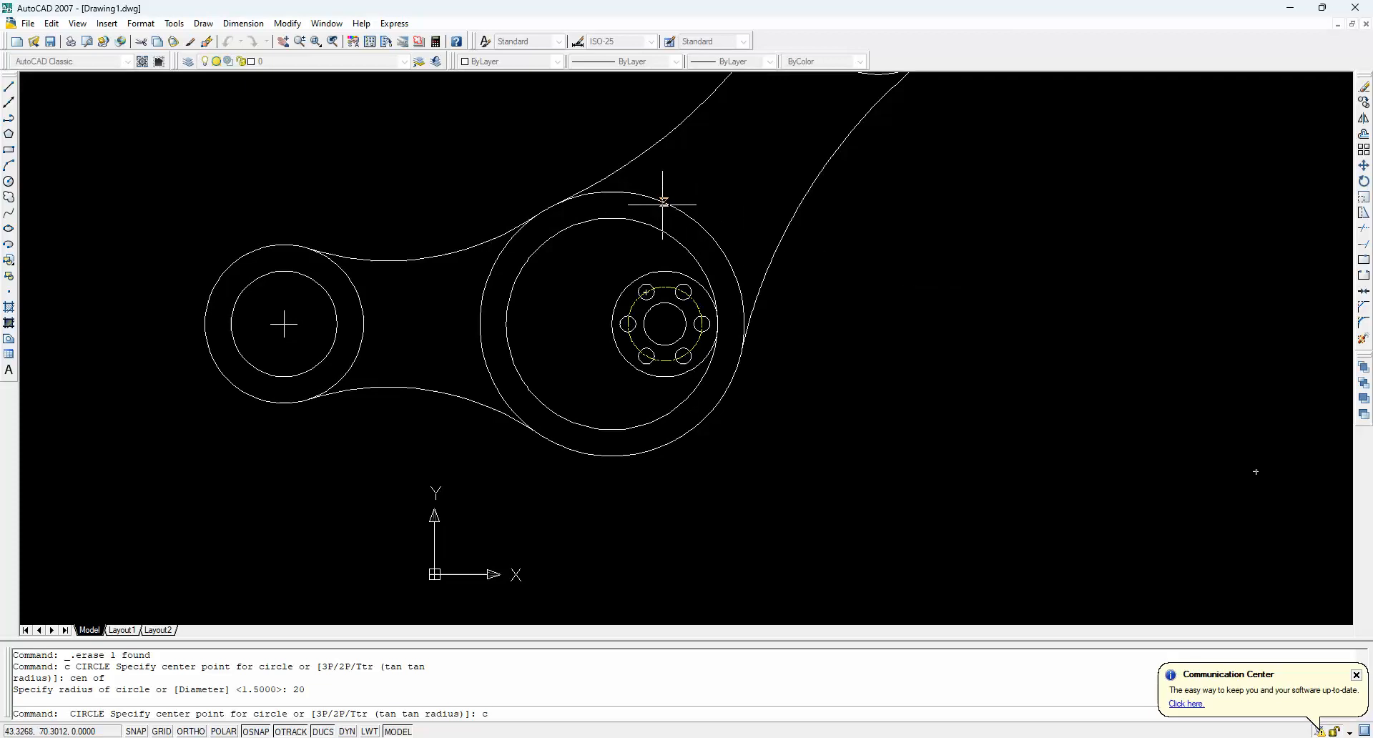
pyautogui.write('cen')
pyautogui.press('Return')
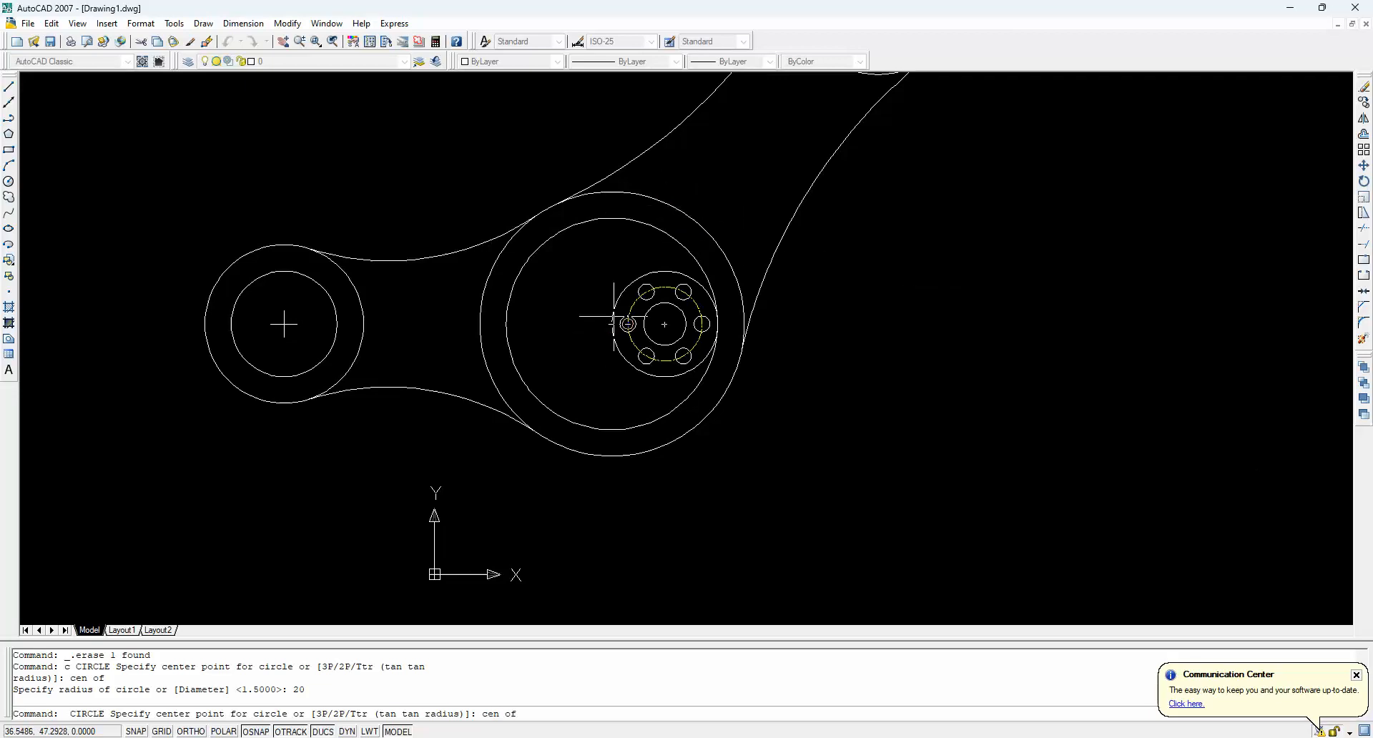
pyautogui.click(609, 326)
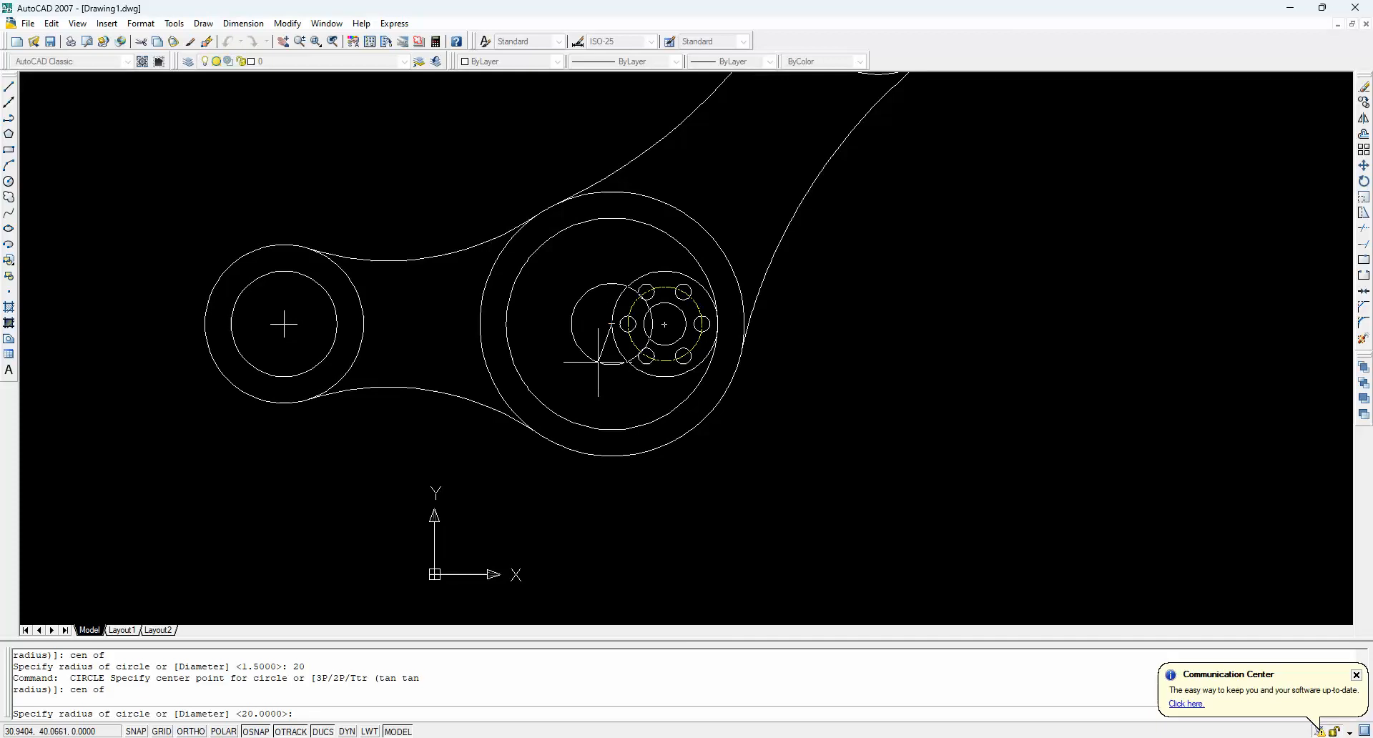
pyautogui.press('Return')
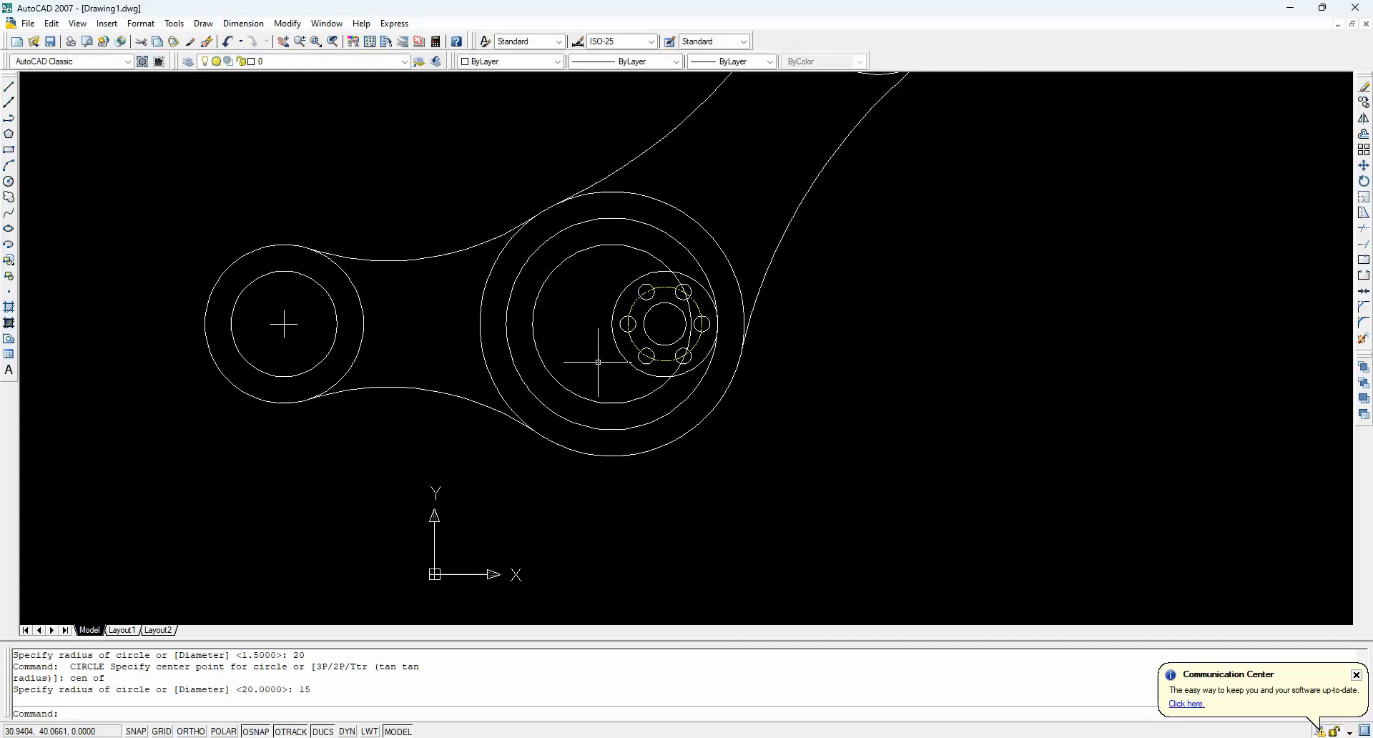
pyautogui.press('Escape')
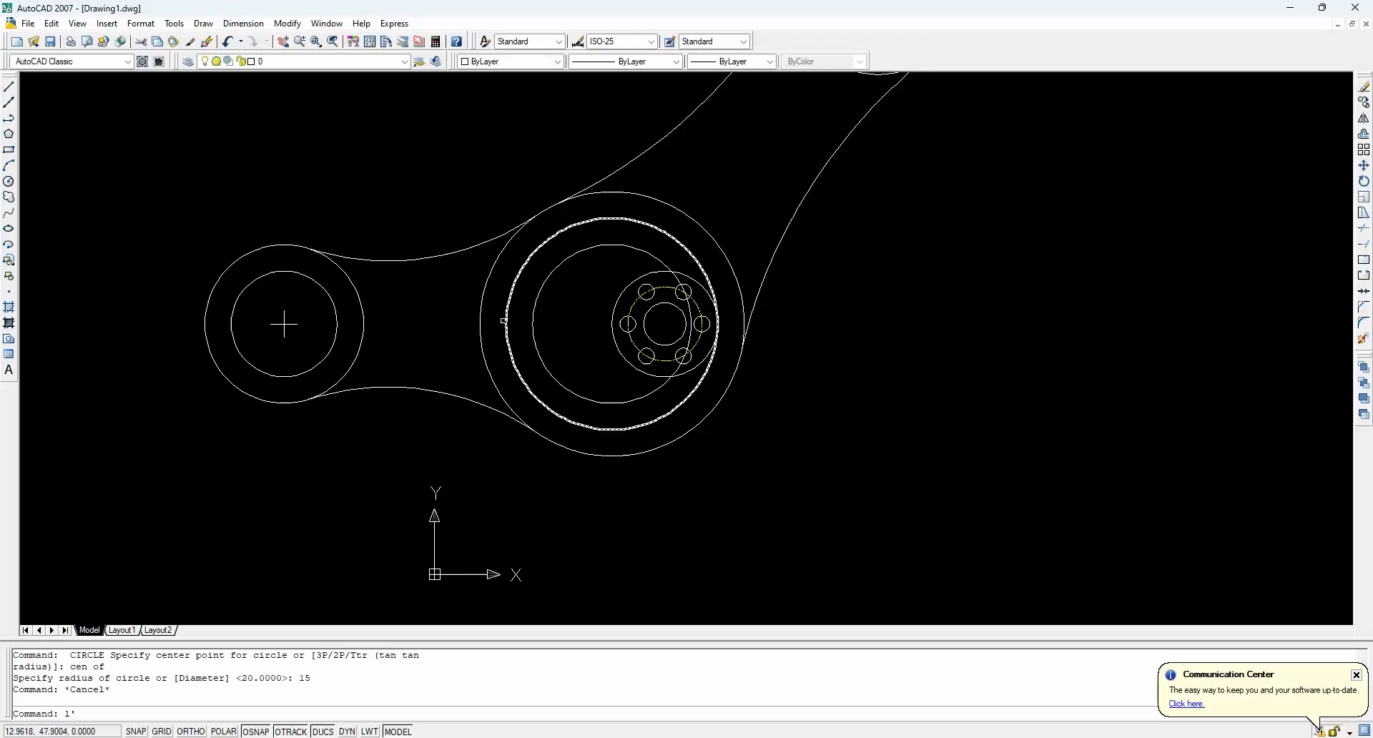
pyautogui.press('Escape')
pyautogui.press('Escape')
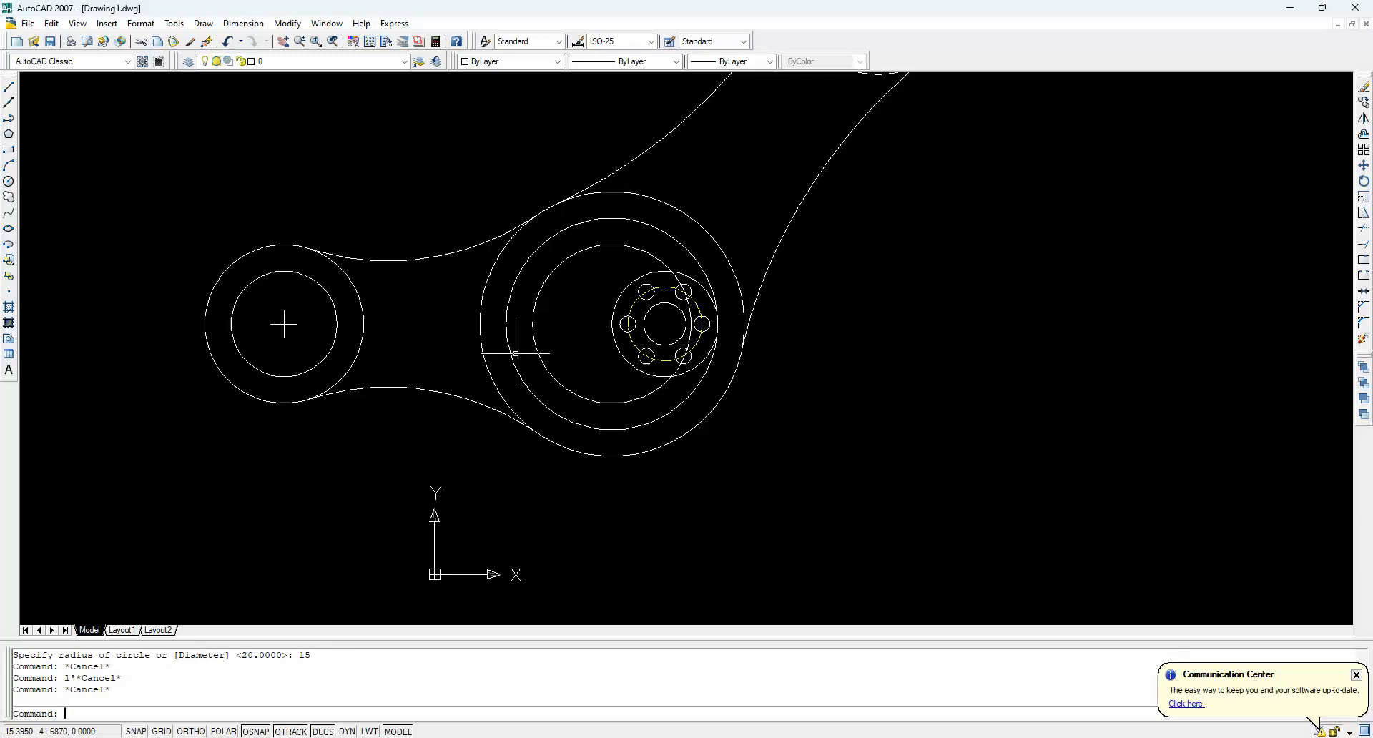
pyautogui.write('l')
pyautogui.press('Return')
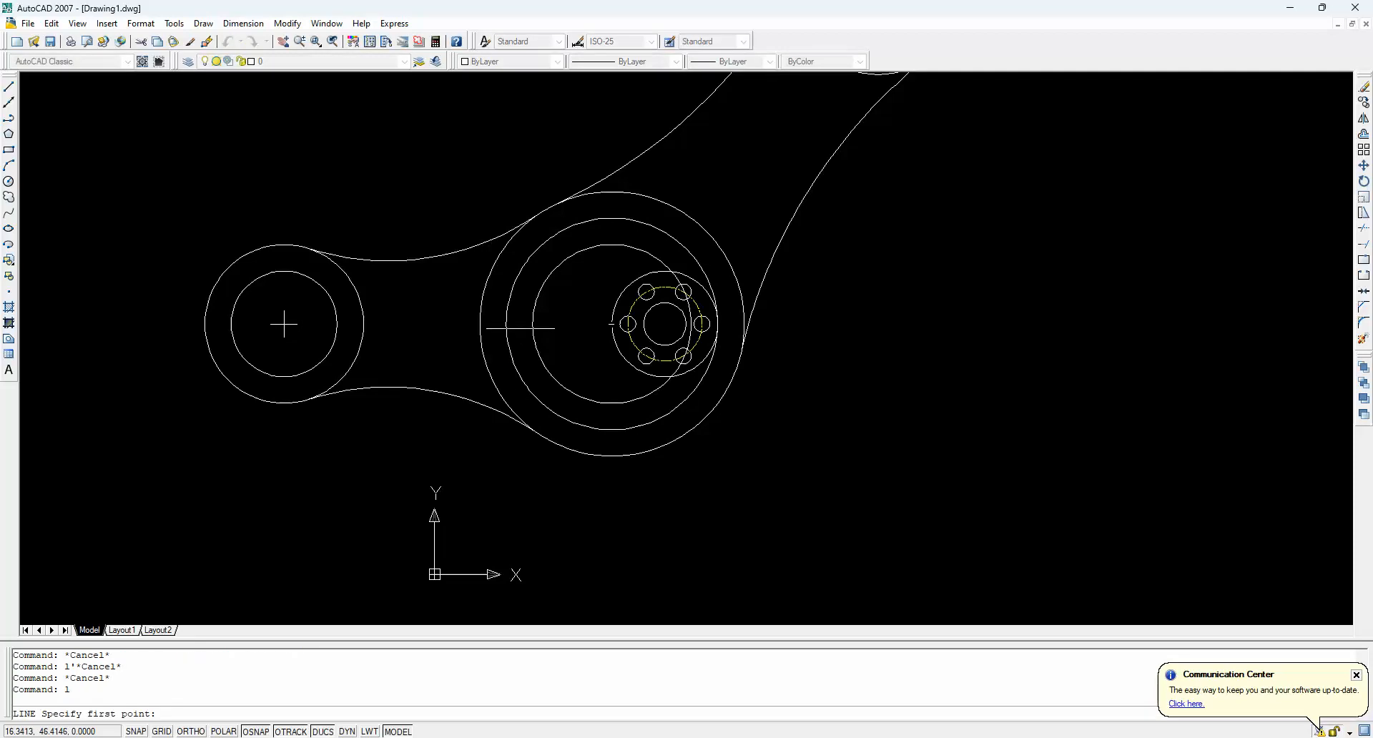
pyautogui.click(507, 324)
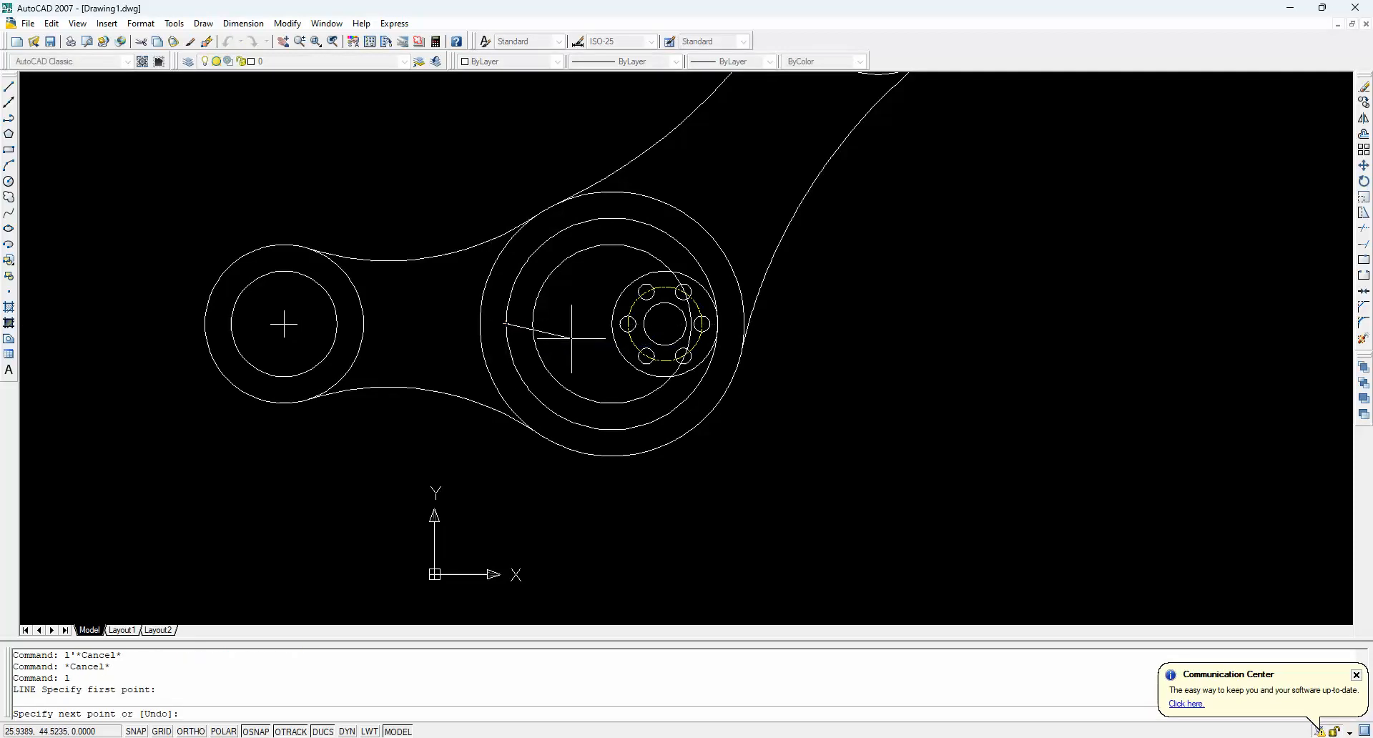
pyautogui.scroll(3, 572, 337)
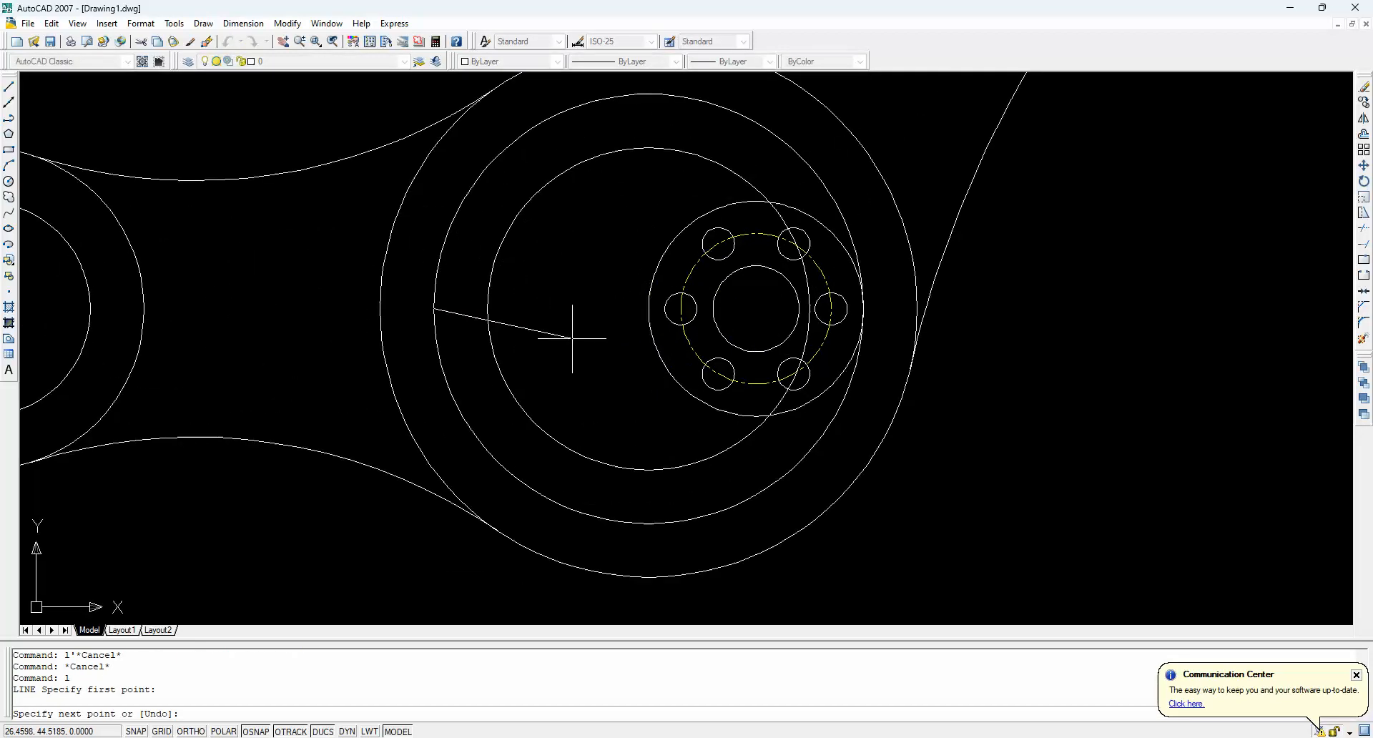
pyautogui.press('Escape')
# Draw a horizontal line from the left quadrant of the large middle circle's outer edge to its center
pyautogui.write('l')
pyautogui.press('Return')
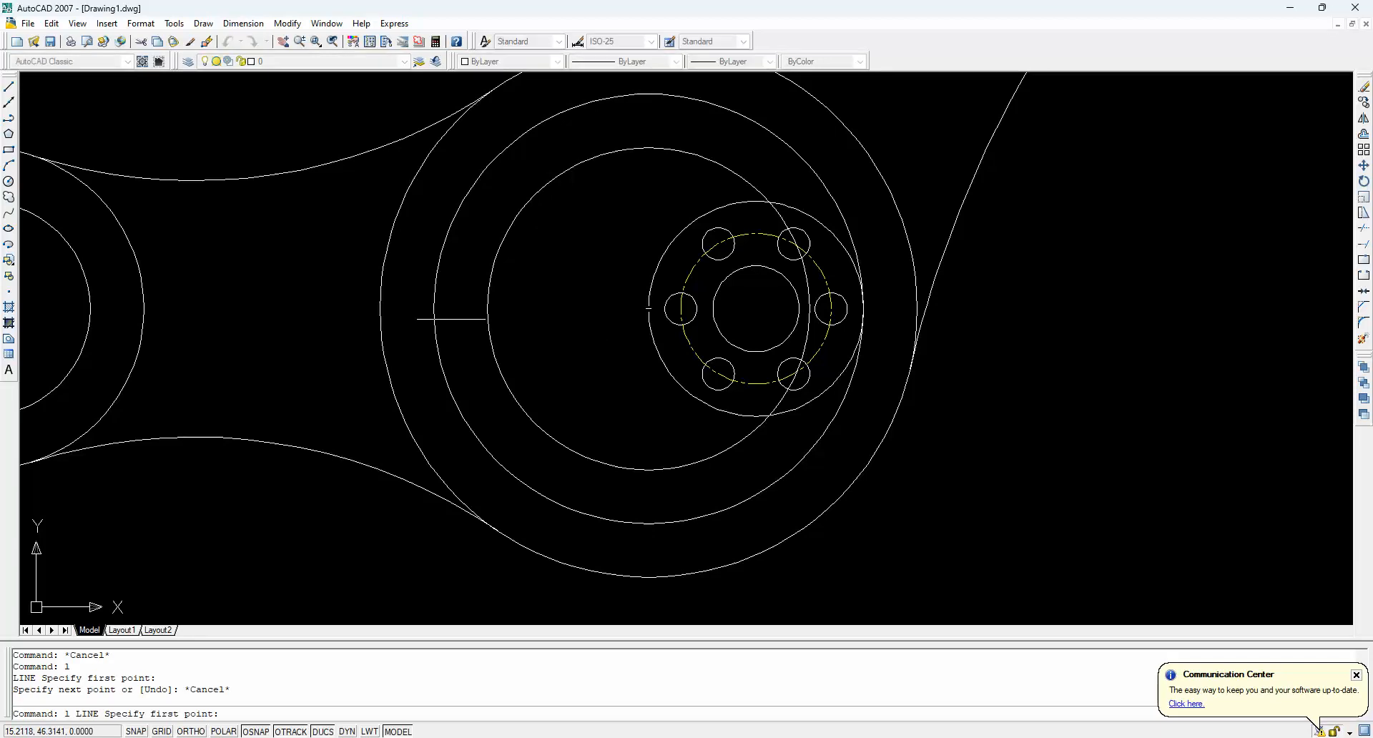
pyautogui.click(379, 308)
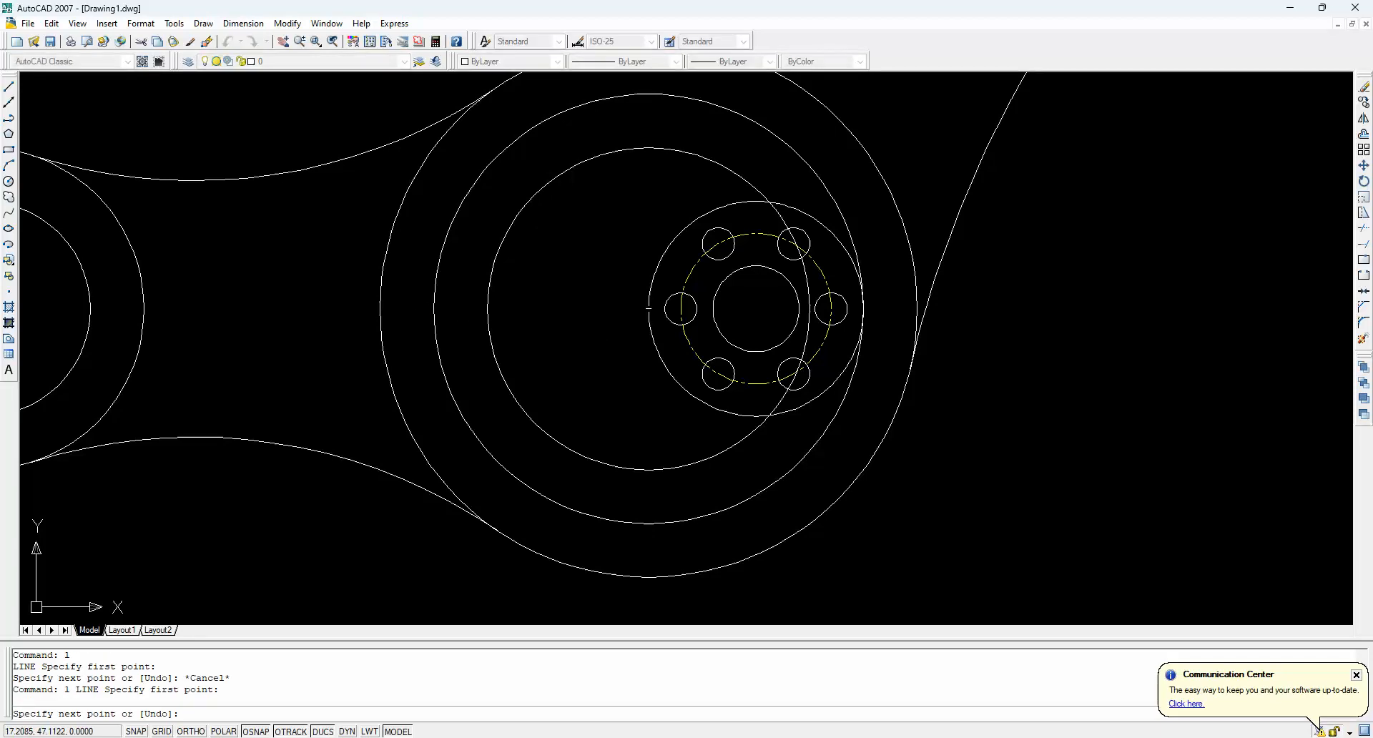
pyautogui.click(648, 308)
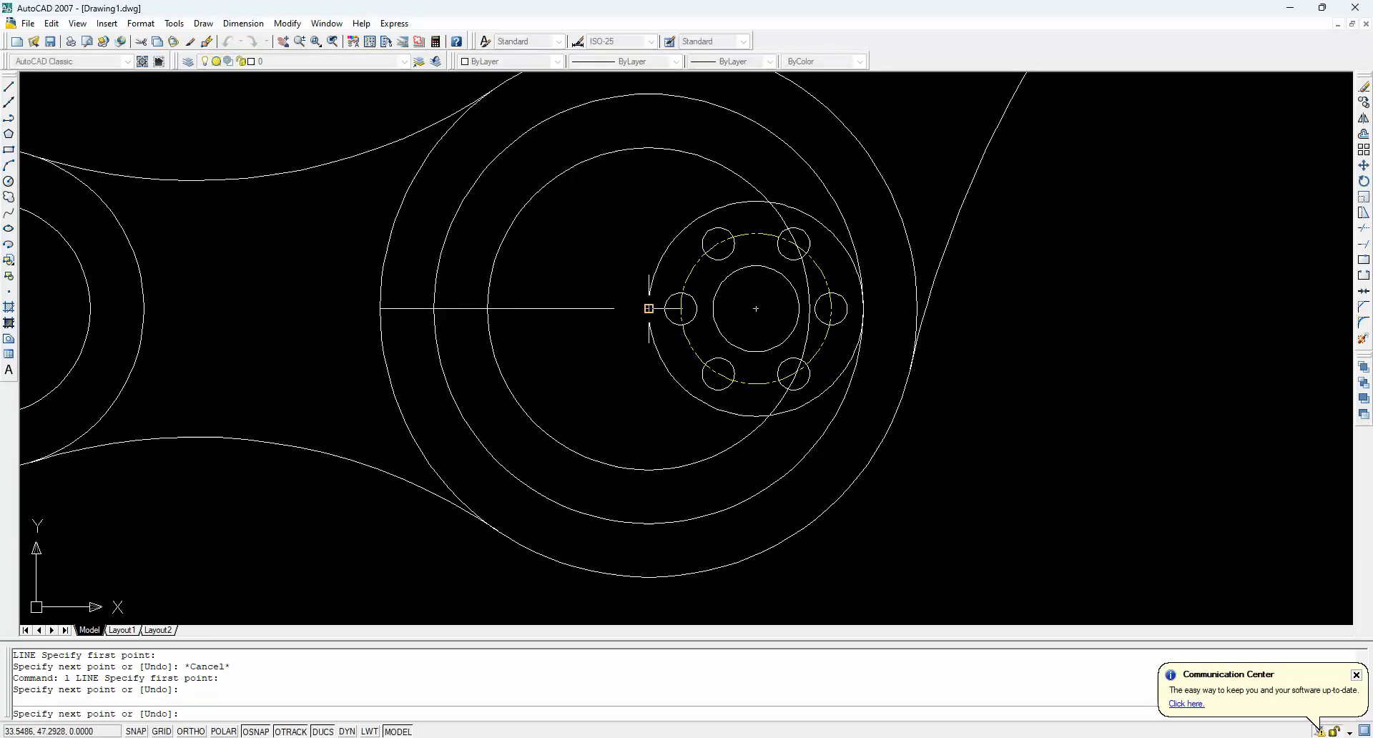
pyautogui.press('Escape')
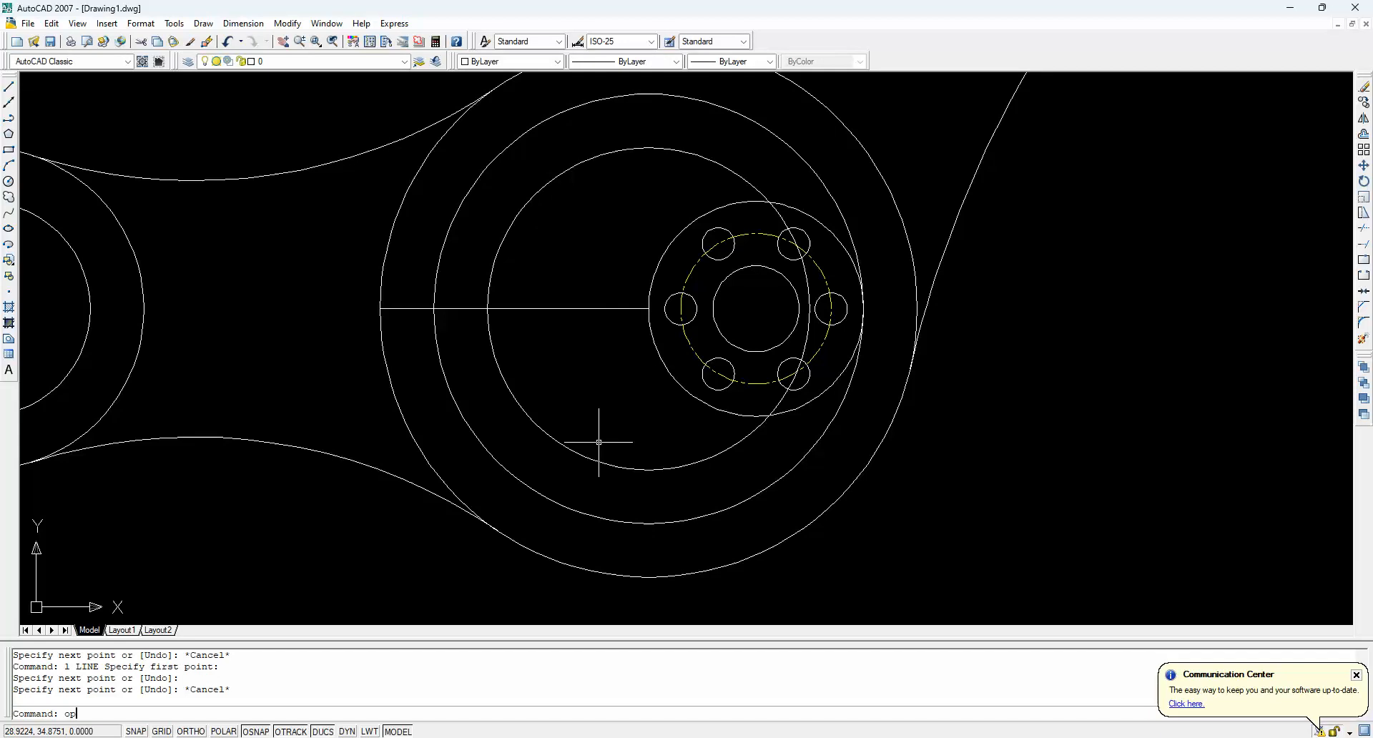
# Offset the horizontal line from the large middle circle's edge to its center by 5, once above and once below
pyautogui.press('Escape')
pyautogui.press('Escape')
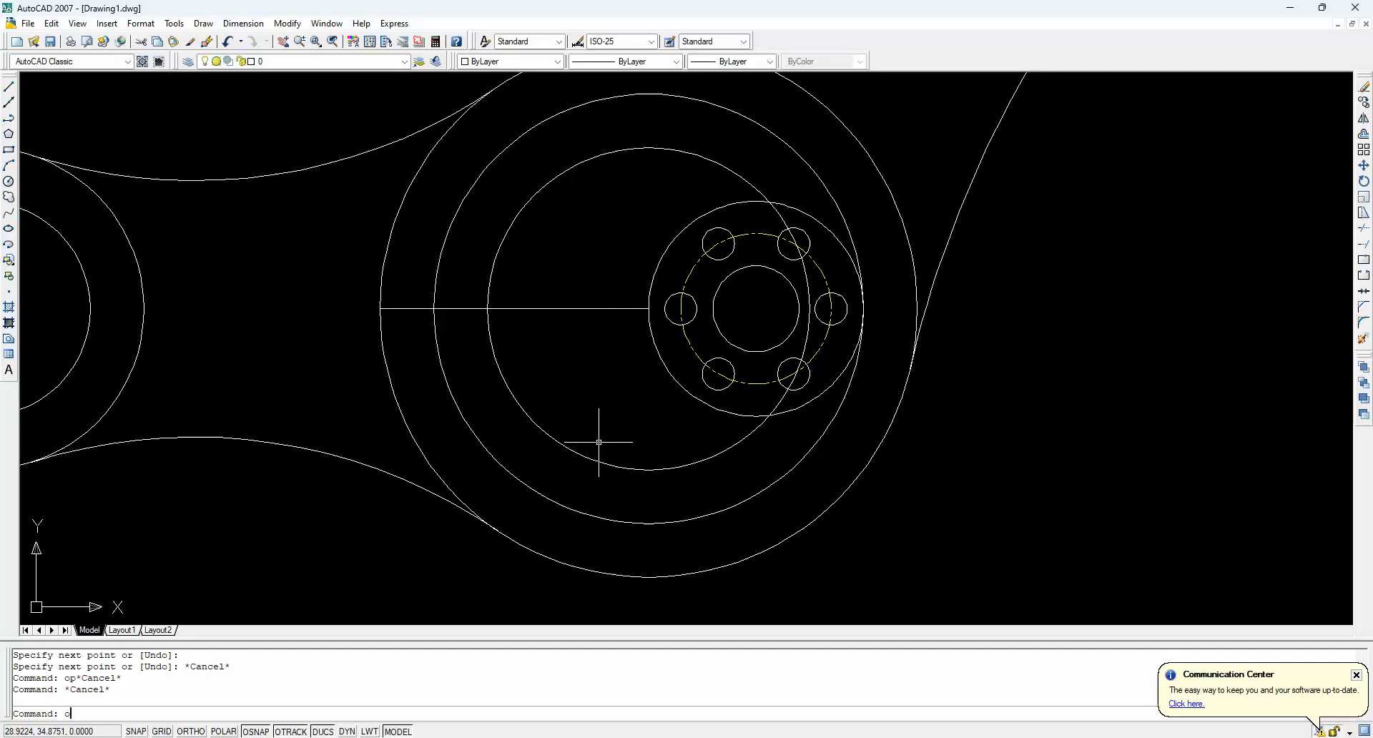
pyautogui.write('offset')
pyautogui.press('Return')
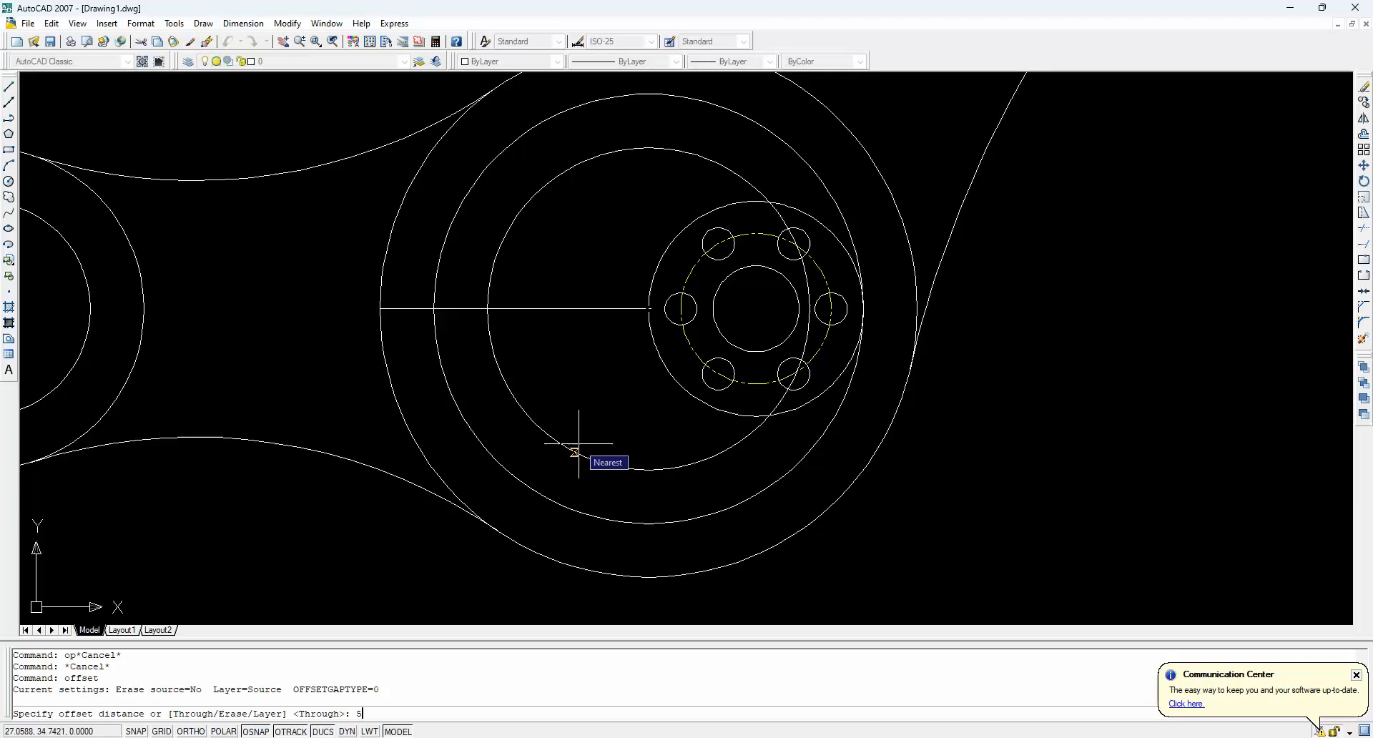
pyautogui.write('5')
pyautogui.press('Return')
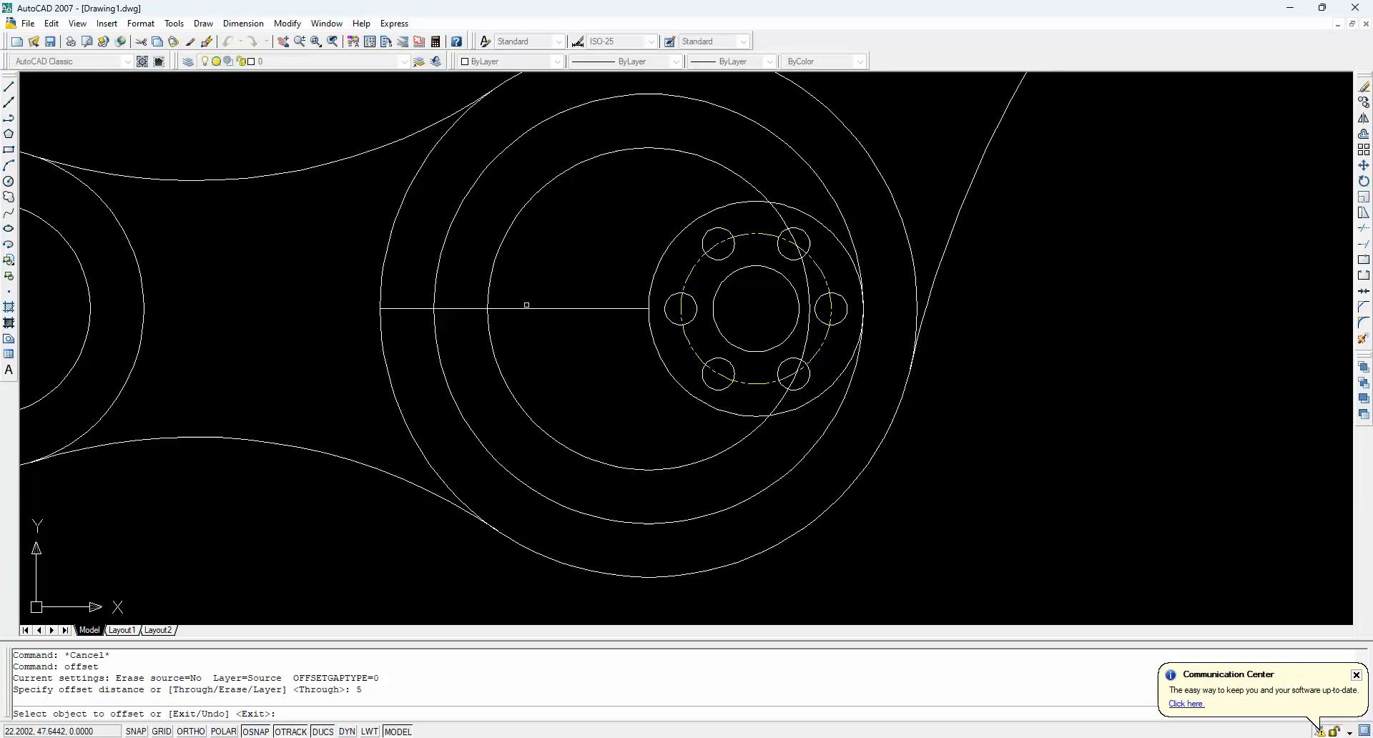
pyautogui.click(527, 307)
pyautogui.click(530, 296)
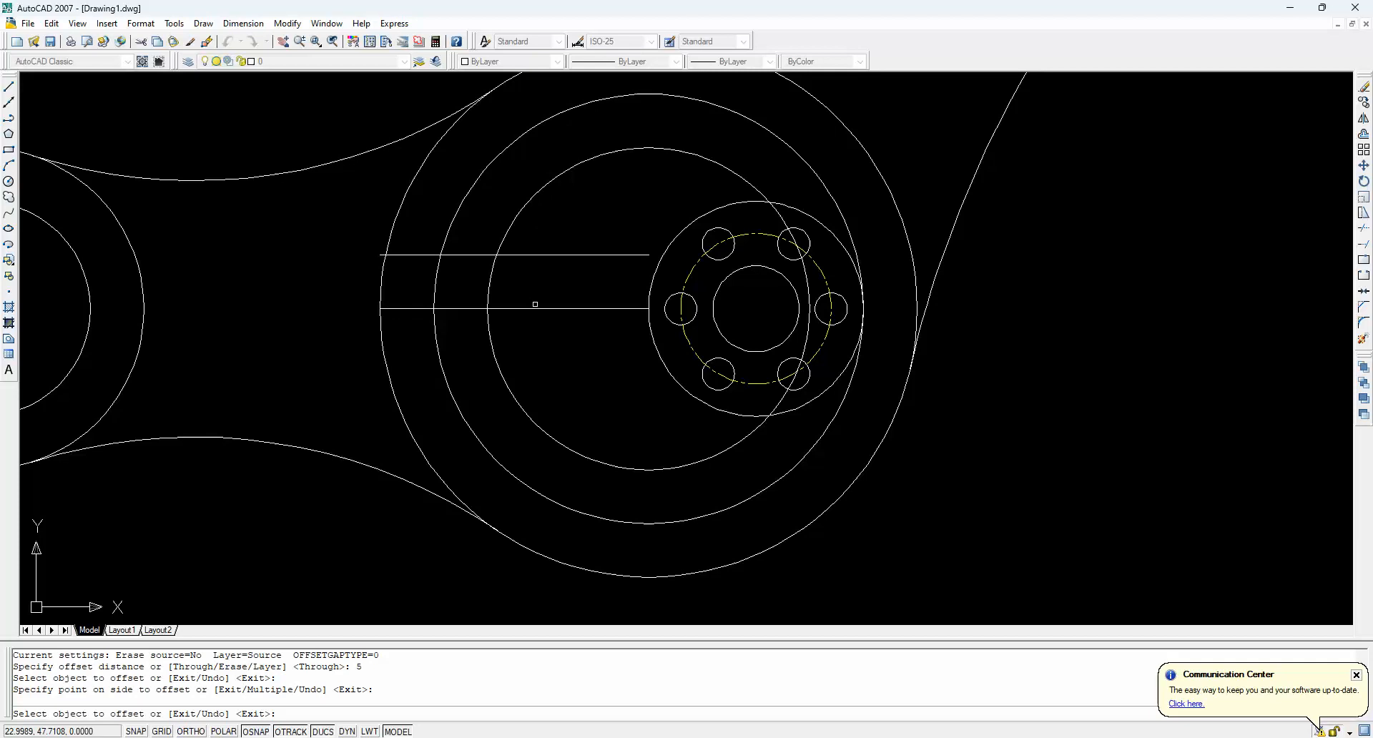
pyautogui.click(536, 308)
pyautogui.click(551, 345)
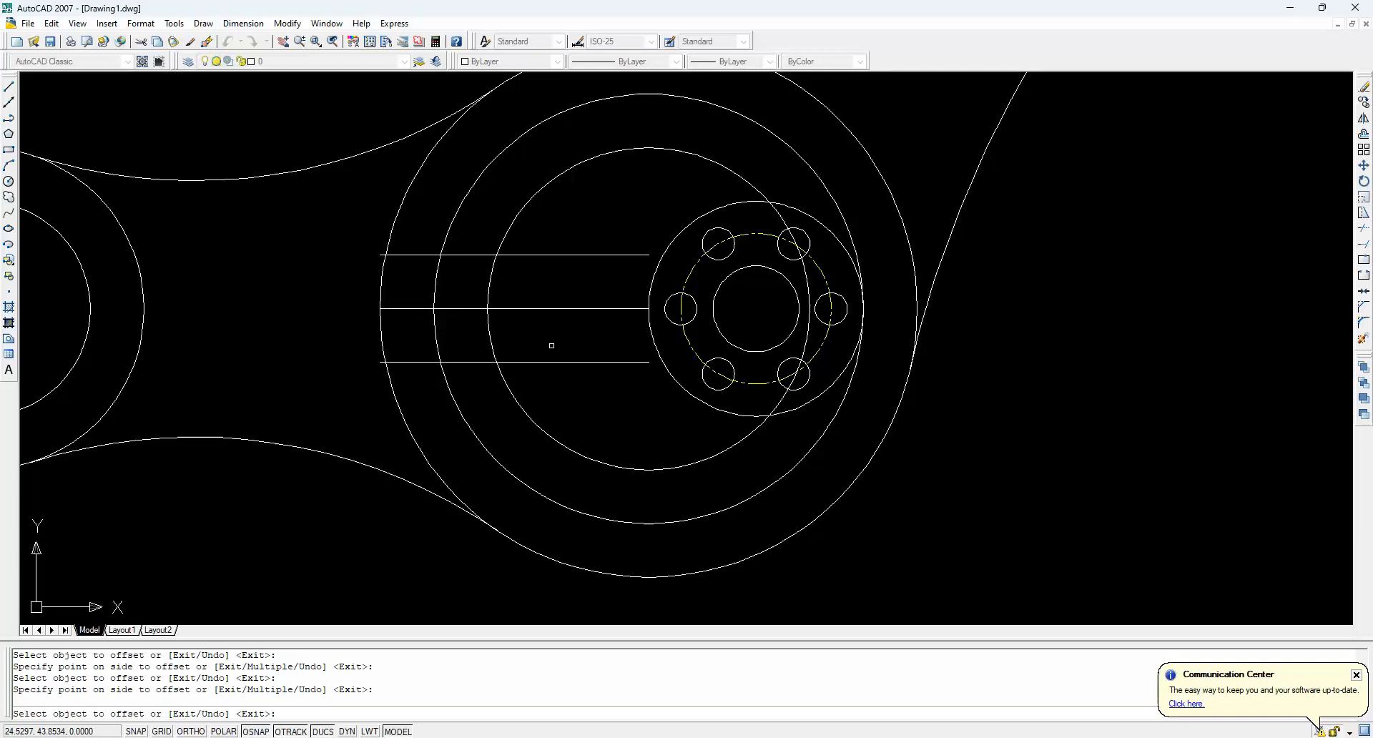
pyautogui.press('Escape')
# Trim the ends of both offset lines that stick out beyond the large middle circle
pyautogui.write('t')
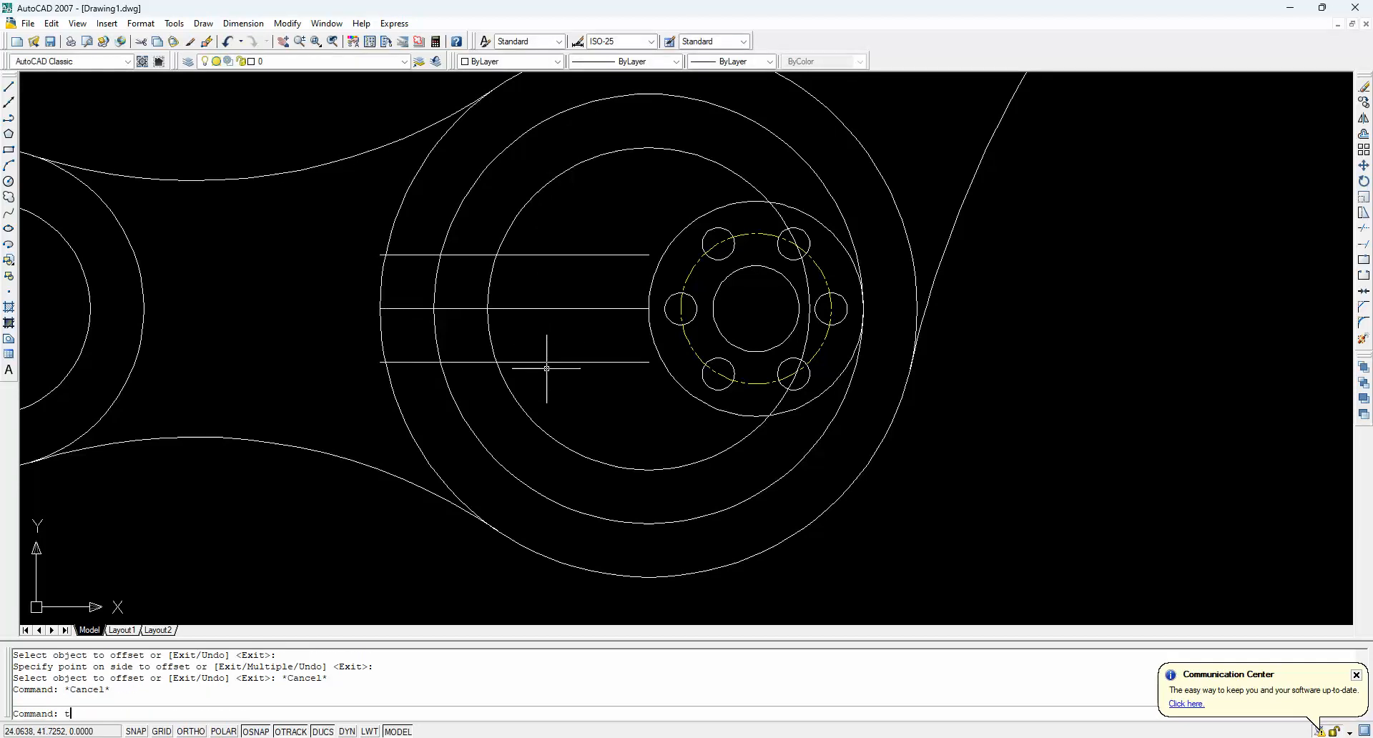
pyautogui.write('r')
pyautogui.press('Return')
pyautogui.press('Return')
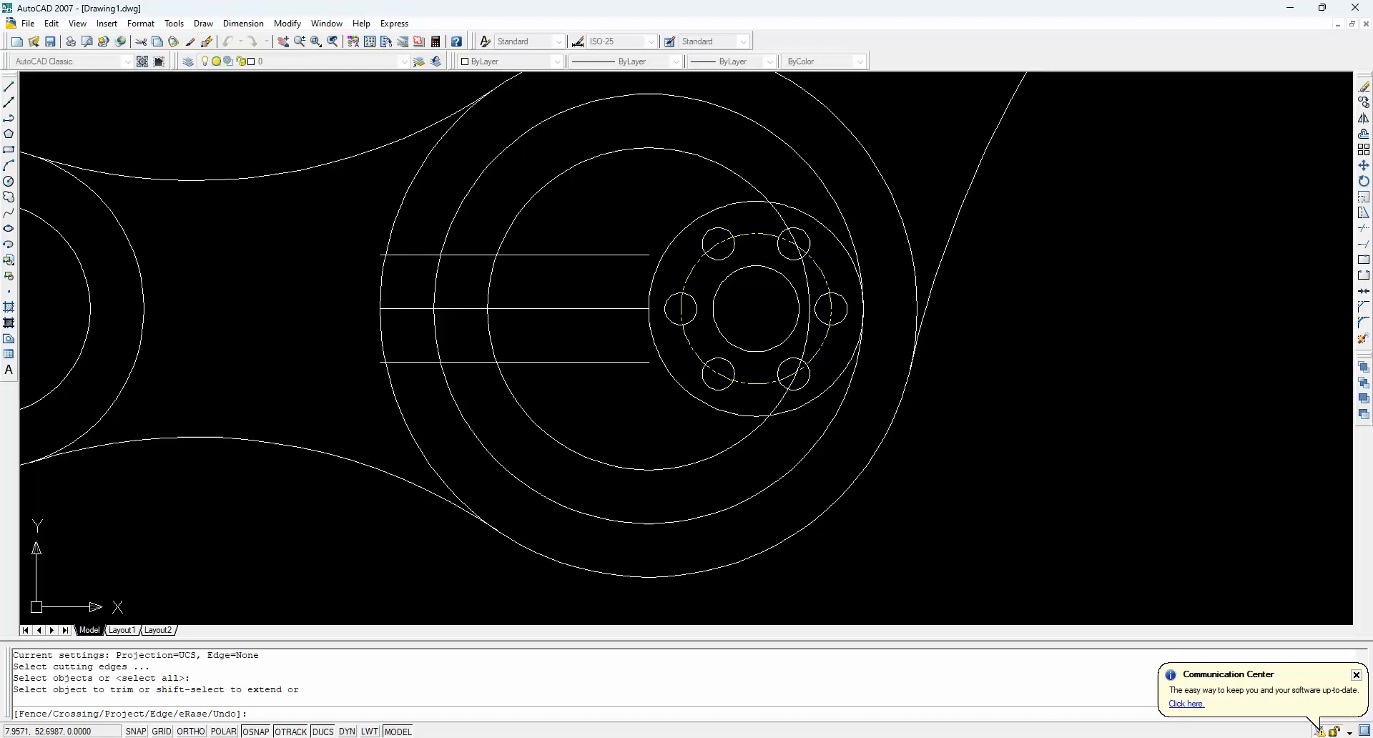
pyautogui.click(382, 254)
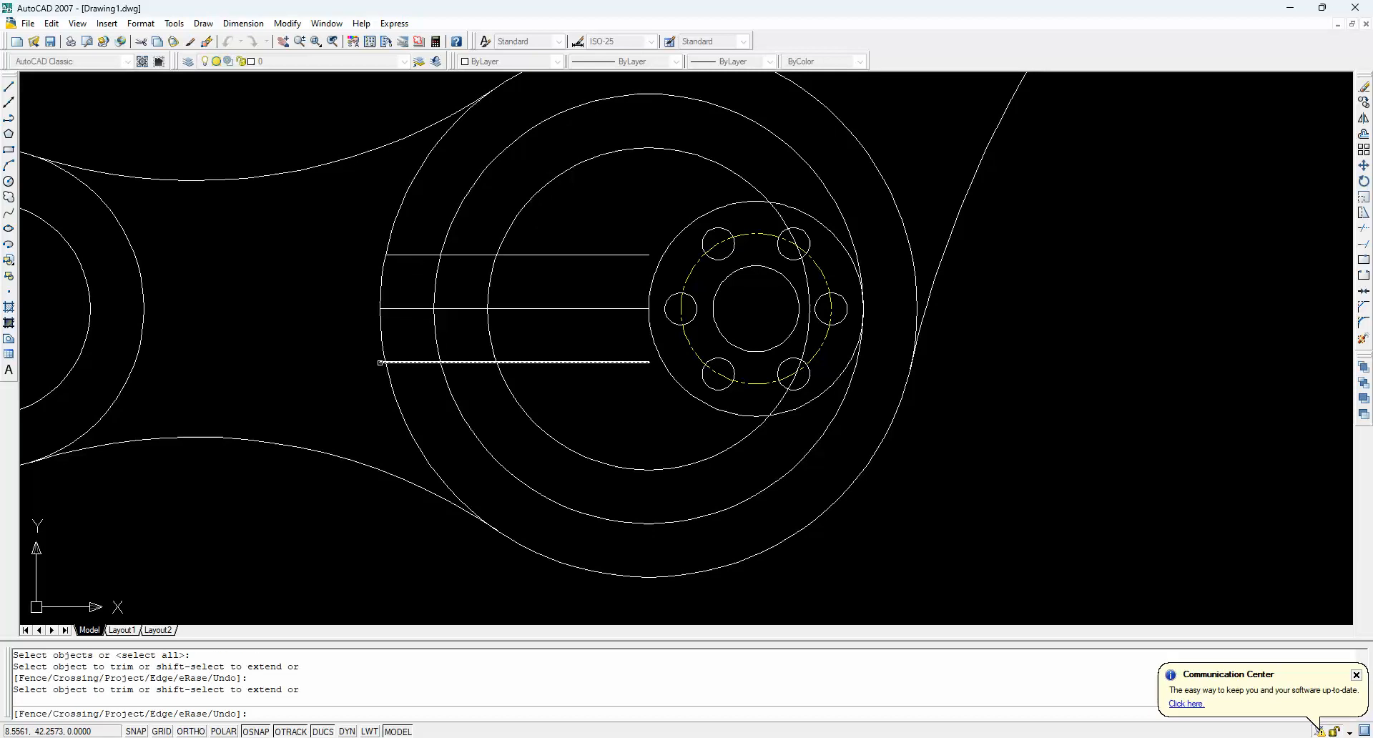
pyautogui.click(380, 362)
pyautogui.press('Escape')
pyautogui.press('Escape')
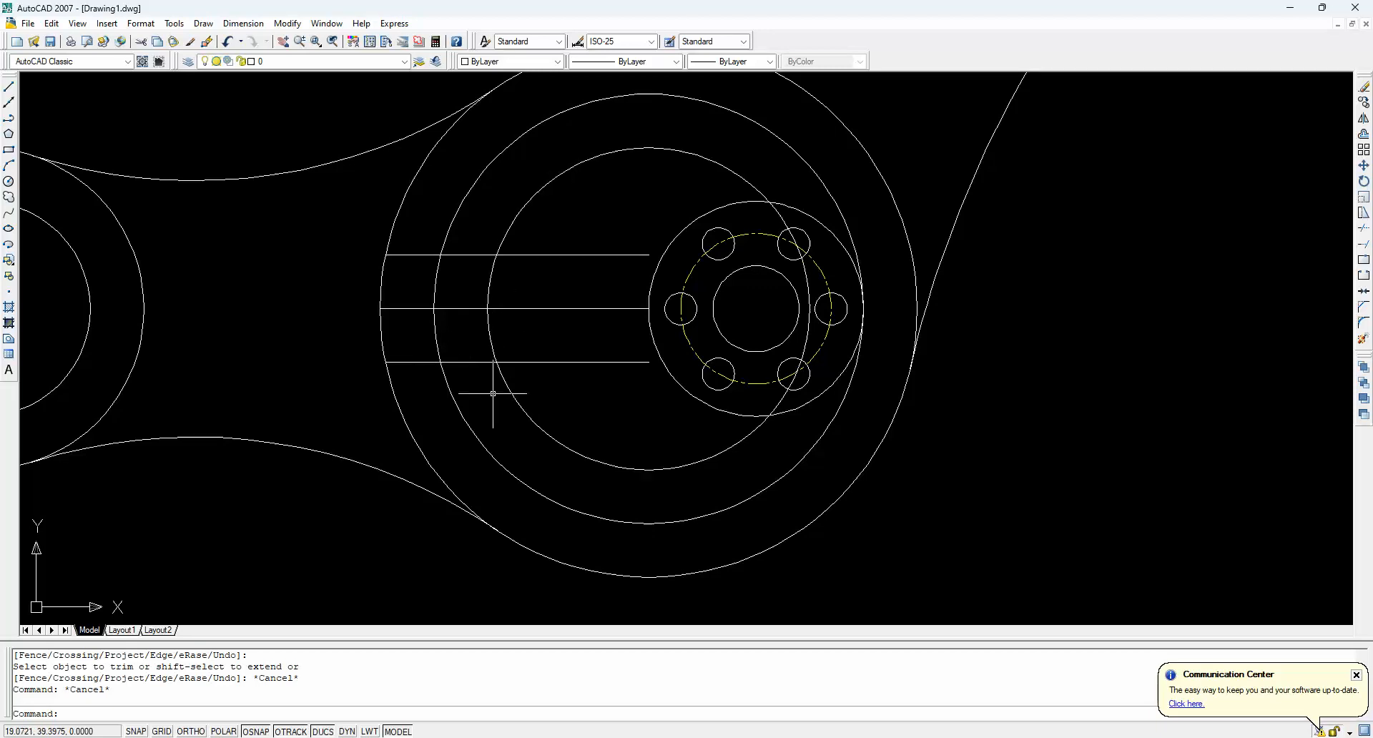
pyautogui.write('r')
pyautogui.press('Return')
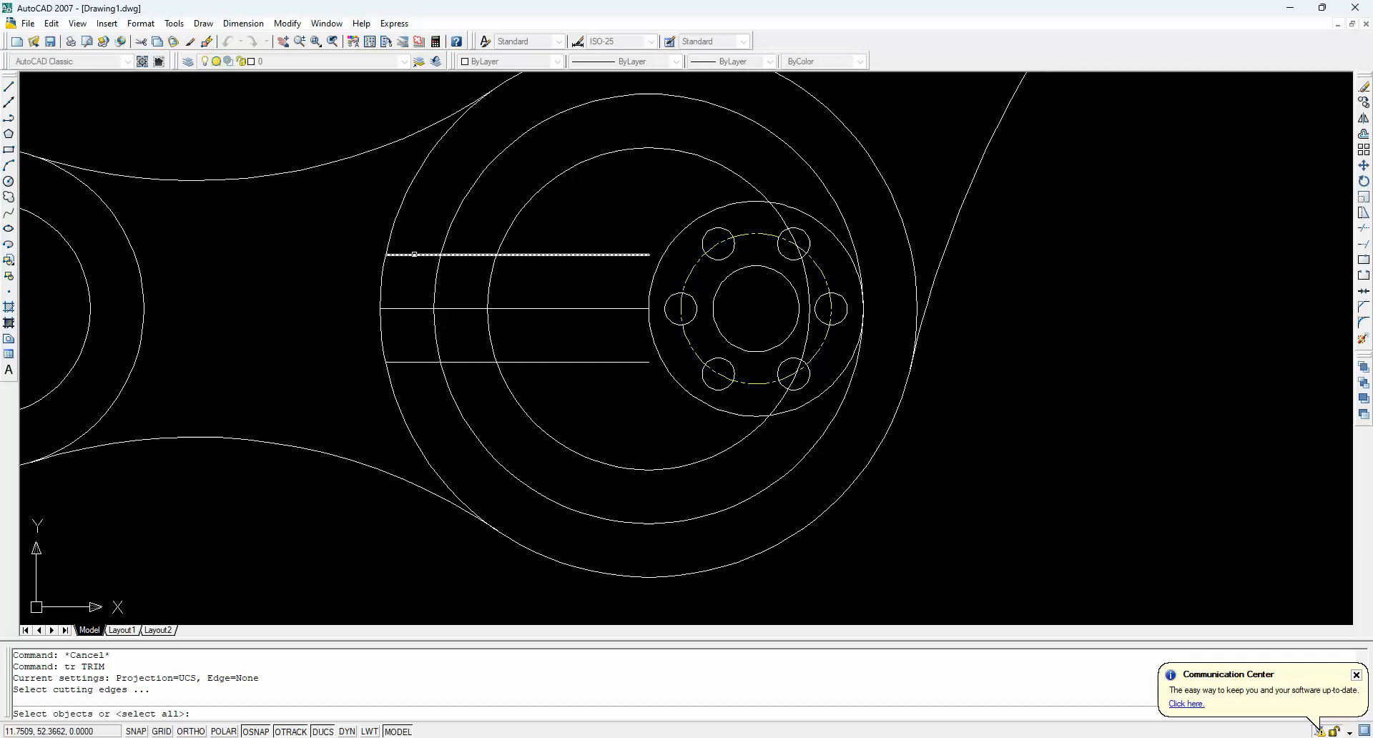
pyautogui.click(413, 253)
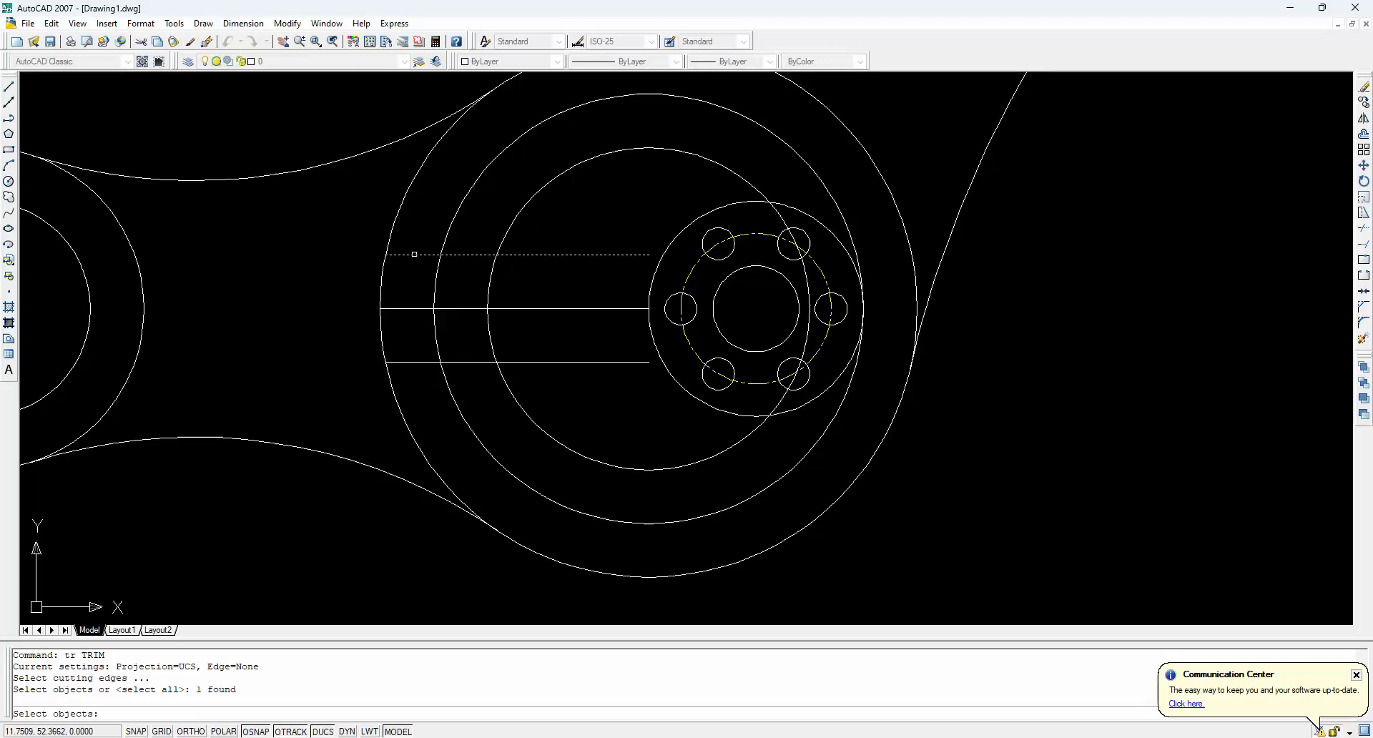
pyautogui.press('Escape')
# Trim the upper offset line back to the radius 20 circle and cut both inner circles between the upper and middle lines
pyautogui.write('t')
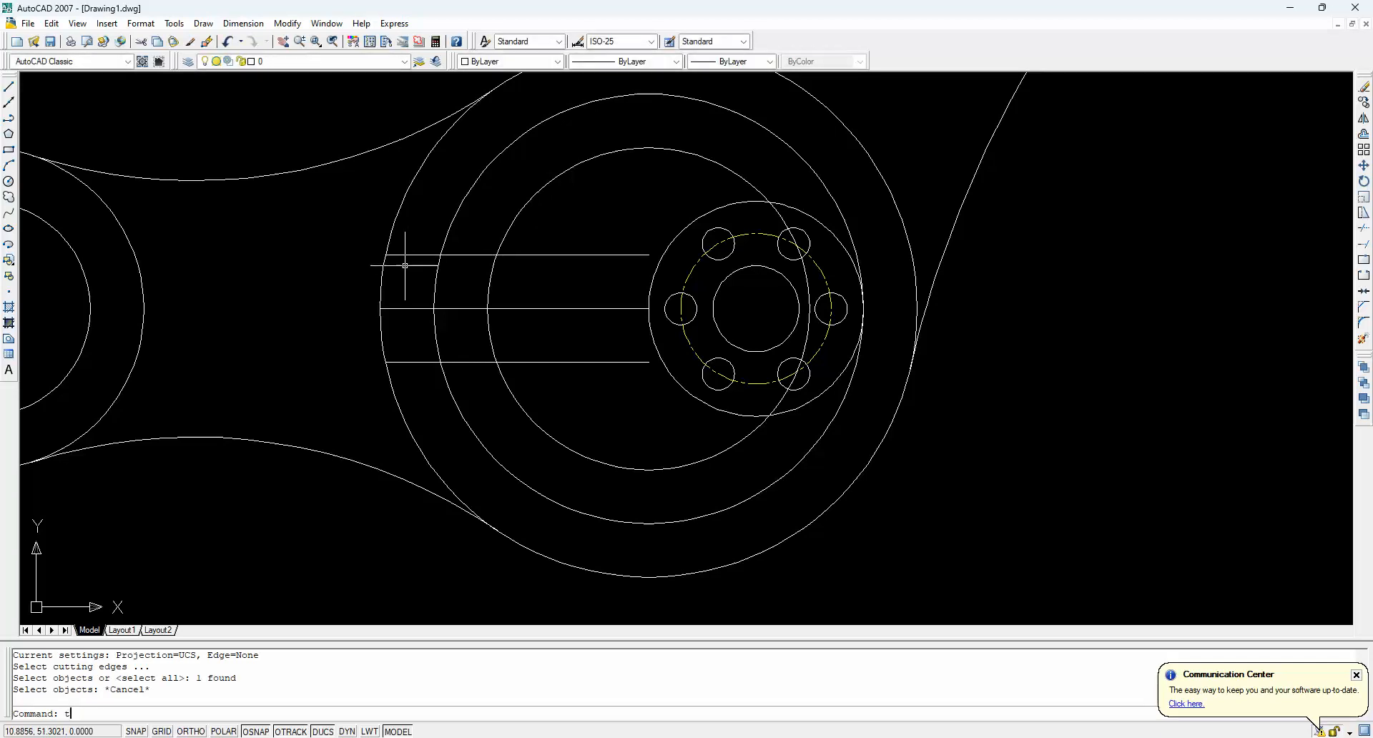
pyautogui.write('r')
pyautogui.press('Return')
pyautogui.press('Return')
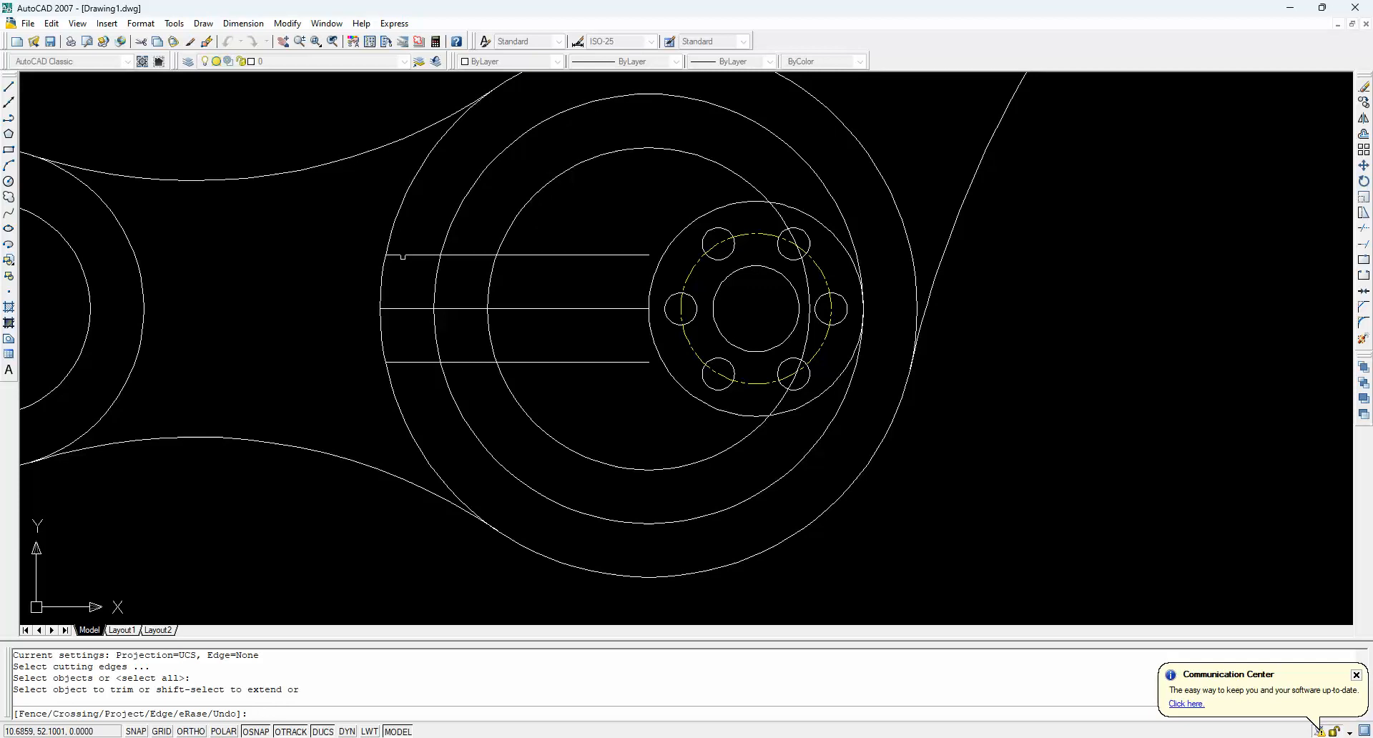
pyautogui.click(403, 255)
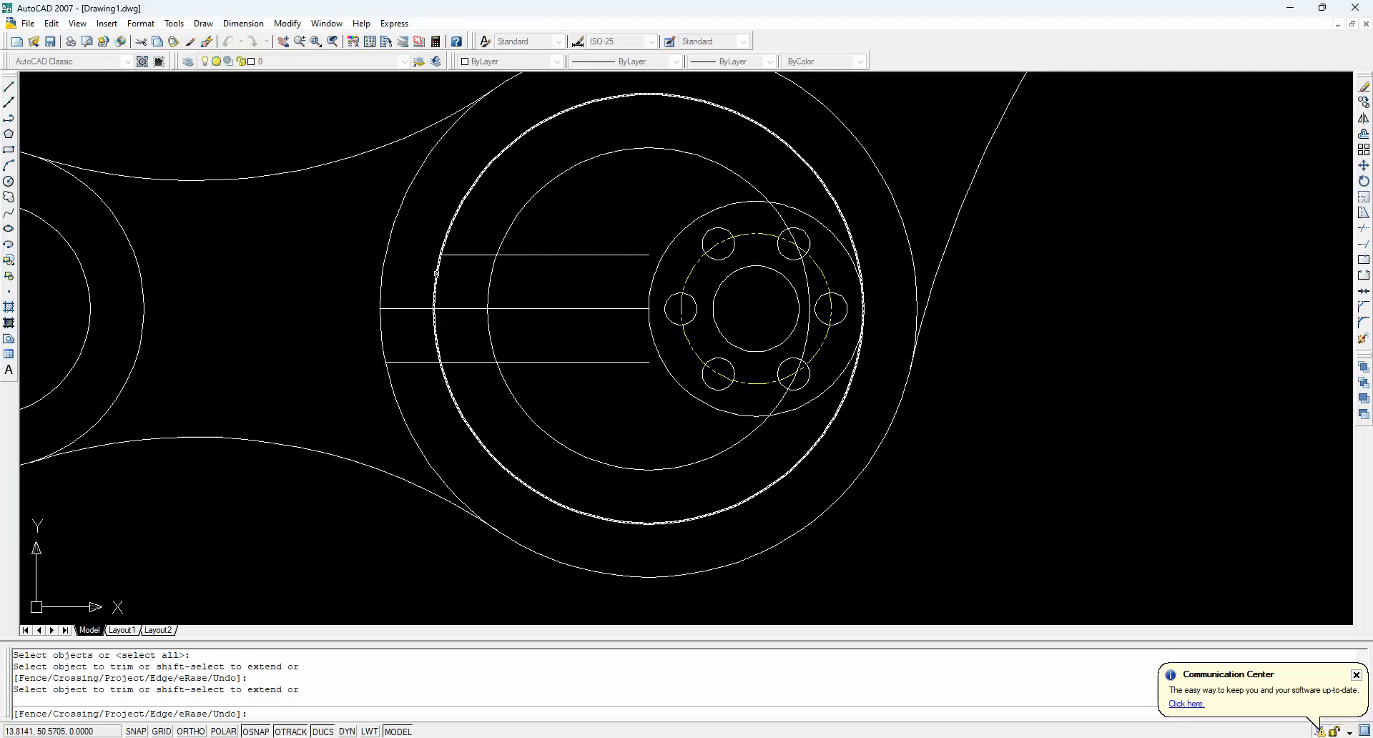
pyautogui.click(436, 273)
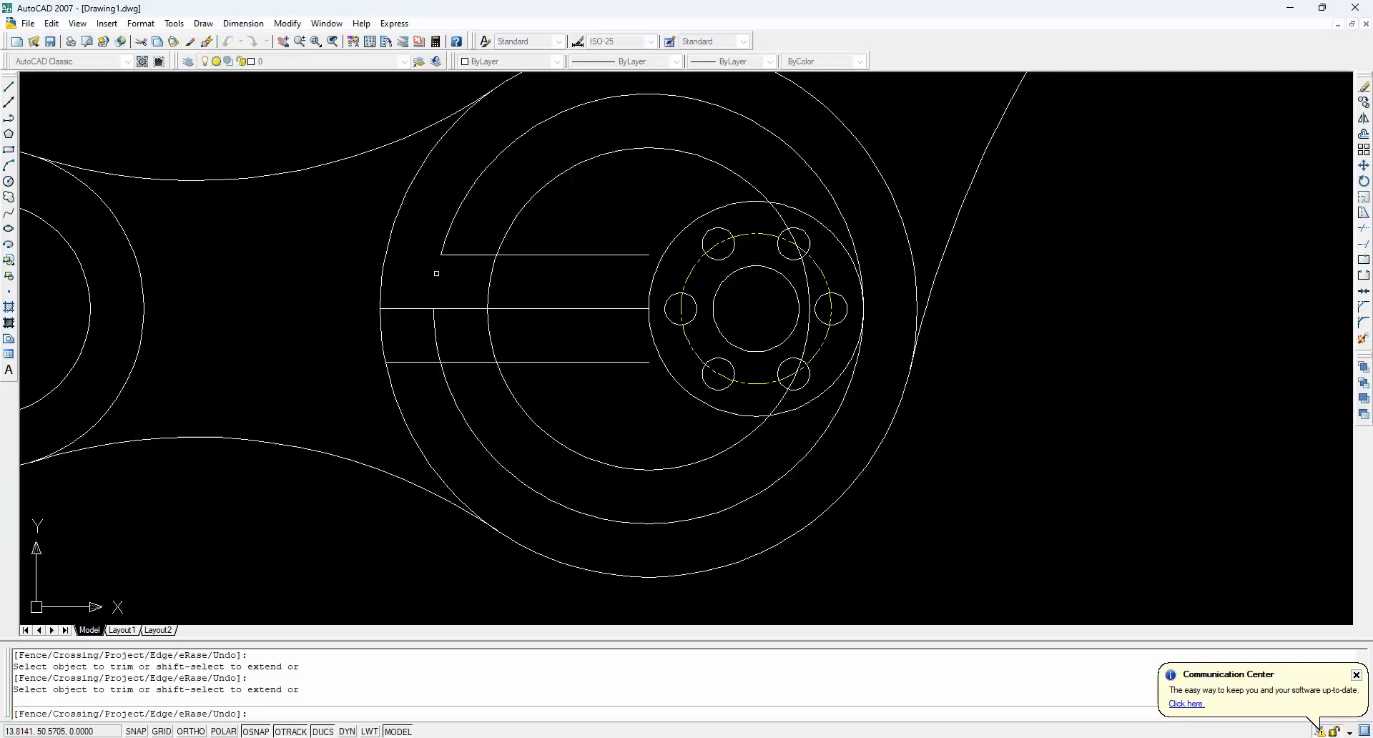
pyautogui.click(493, 286)
pyautogui.click(505, 260)
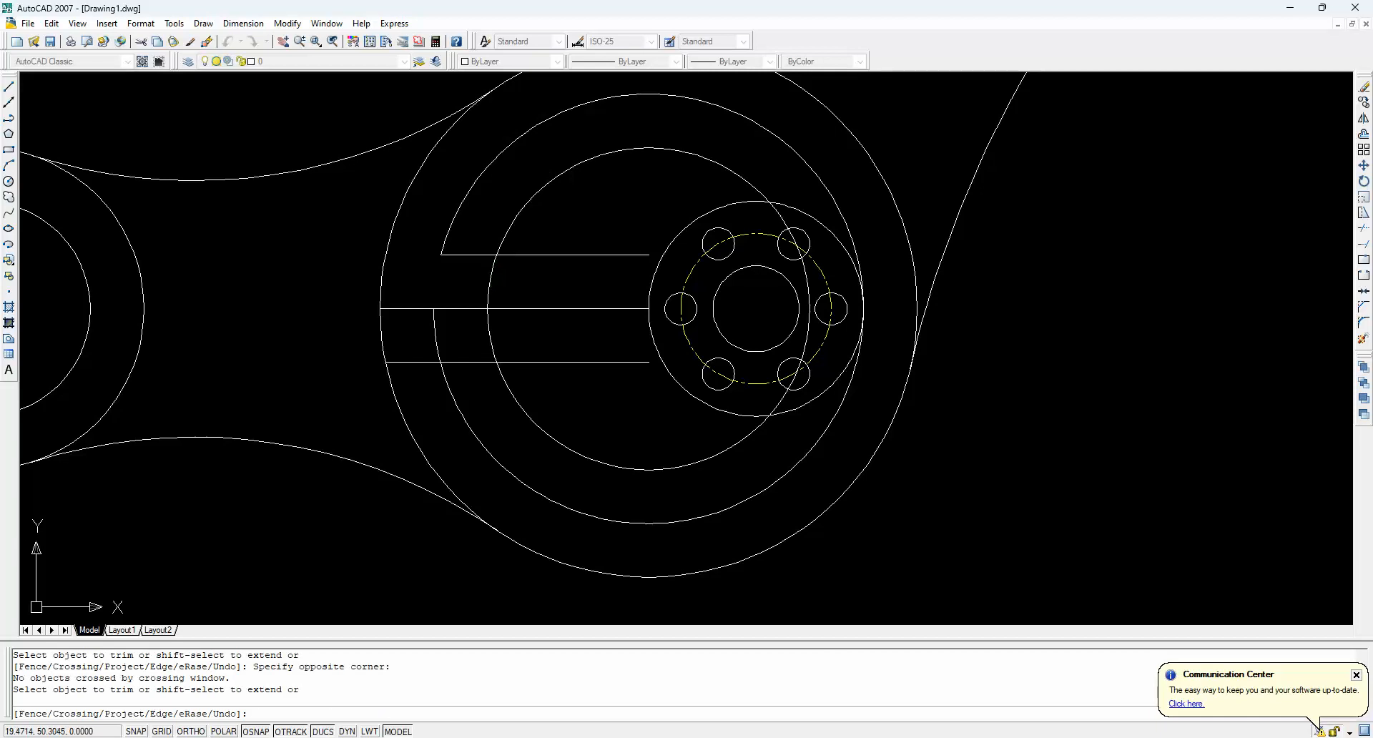
pyautogui.click(489, 284)
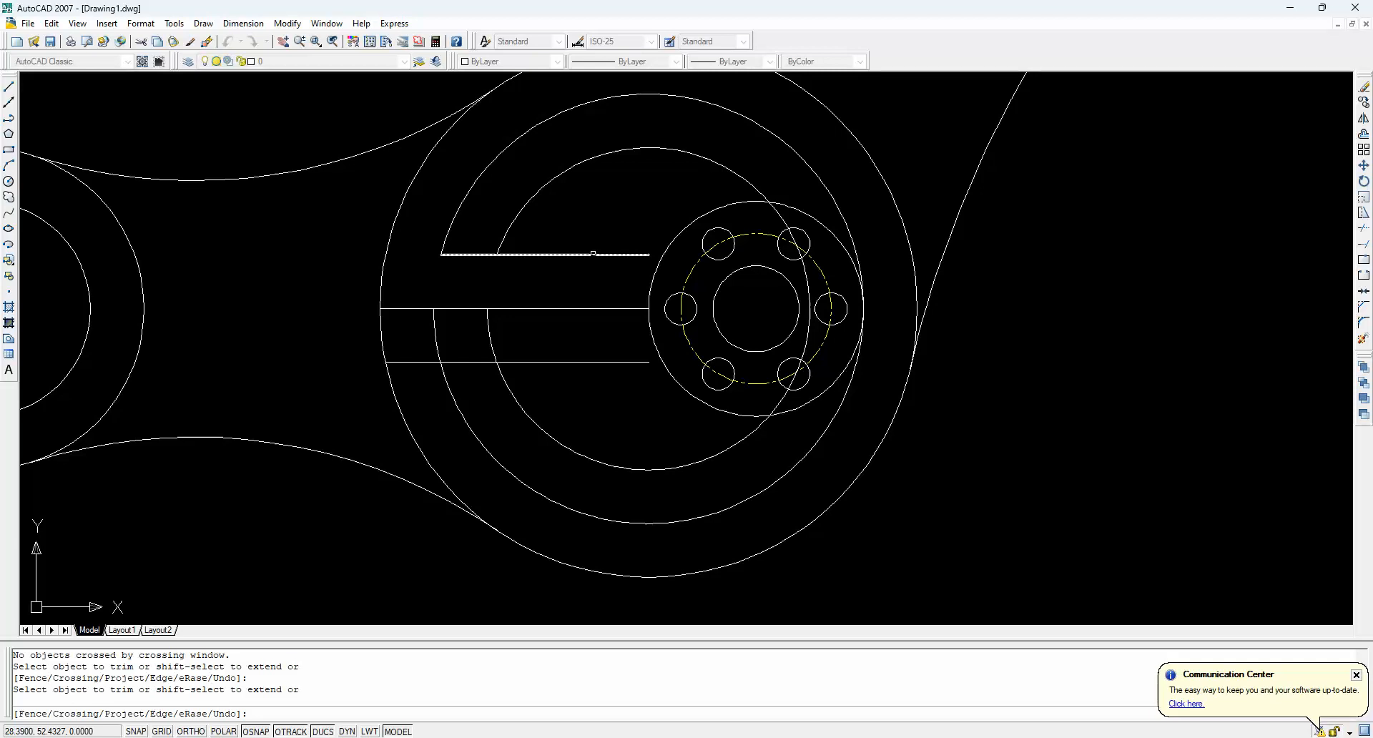
pyautogui.press('Escape')
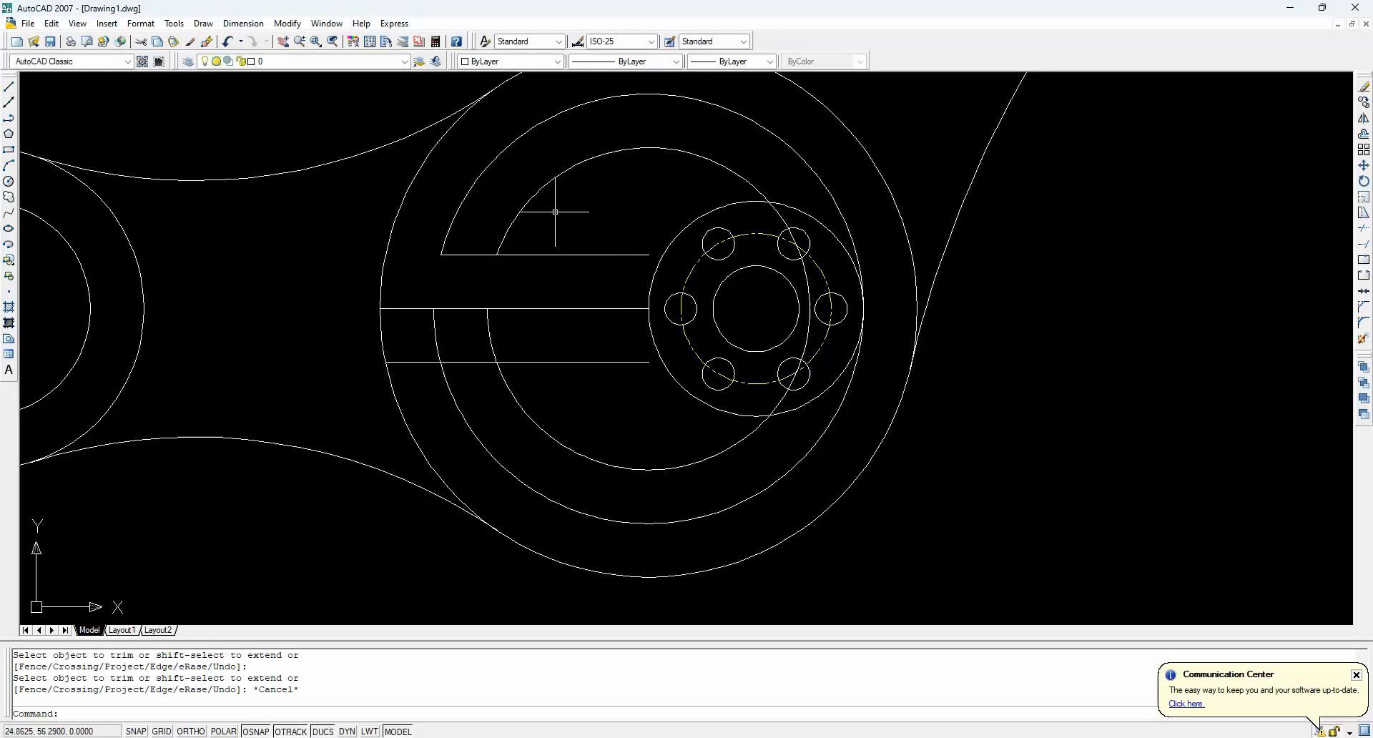
# Replace the trimmed radius 15 arc with a circle of radius 15 centered on the six-hole pattern
pyautogui.click(540, 190)
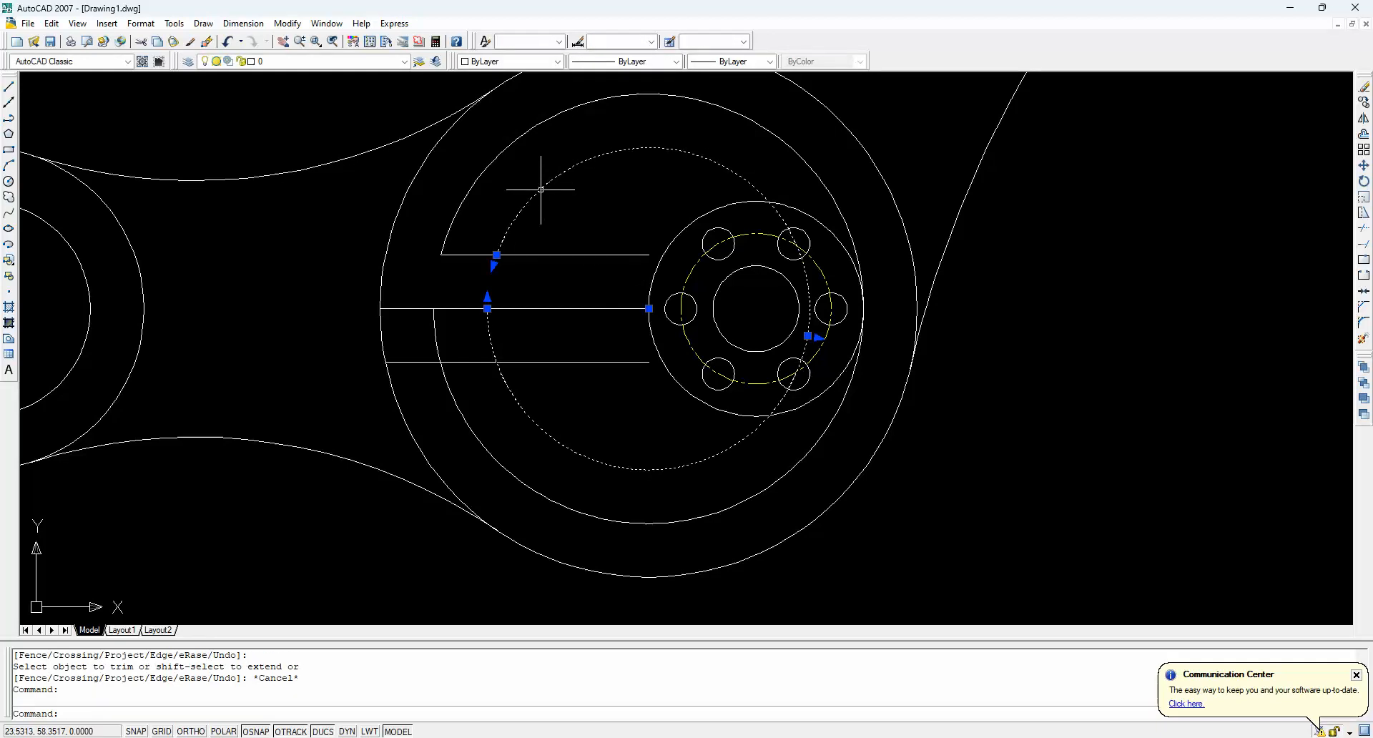
pyautogui.press('Delete')
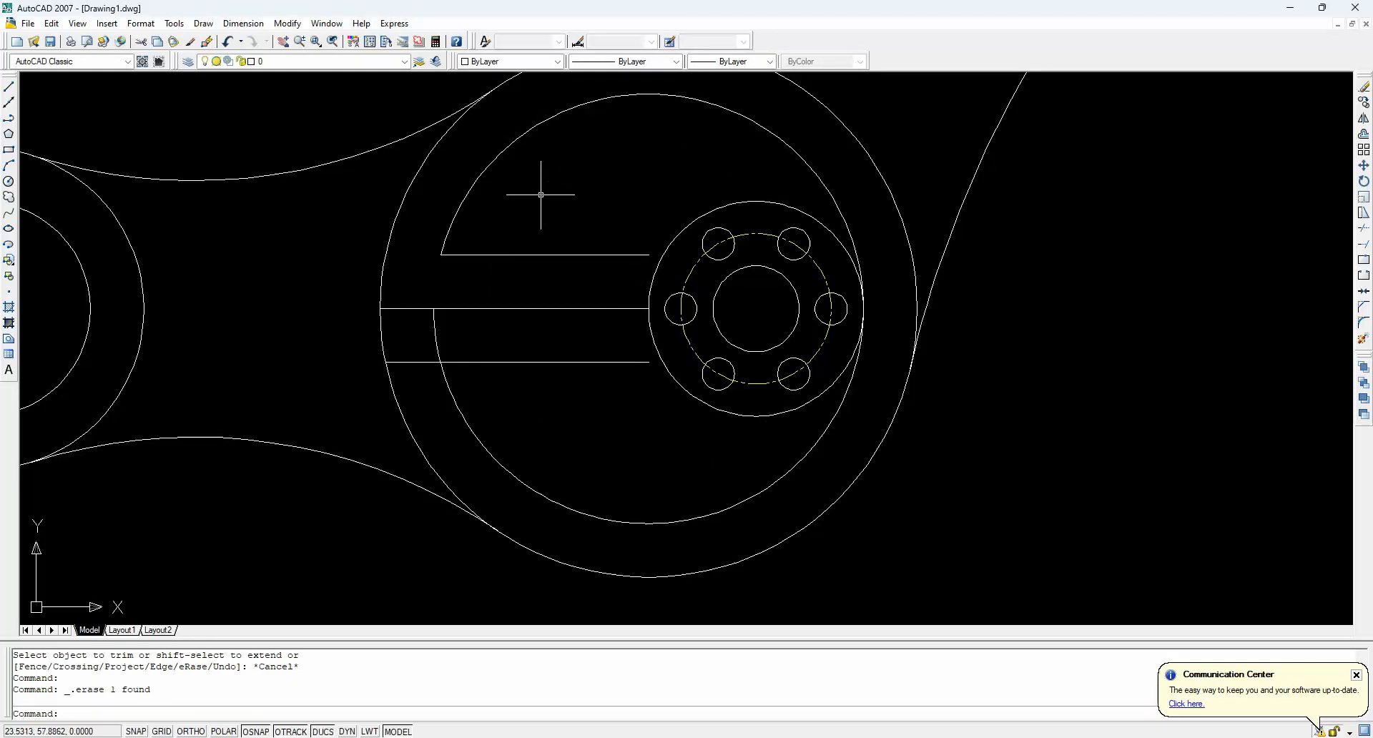
pyautogui.write('c')
pyautogui.press('Return')
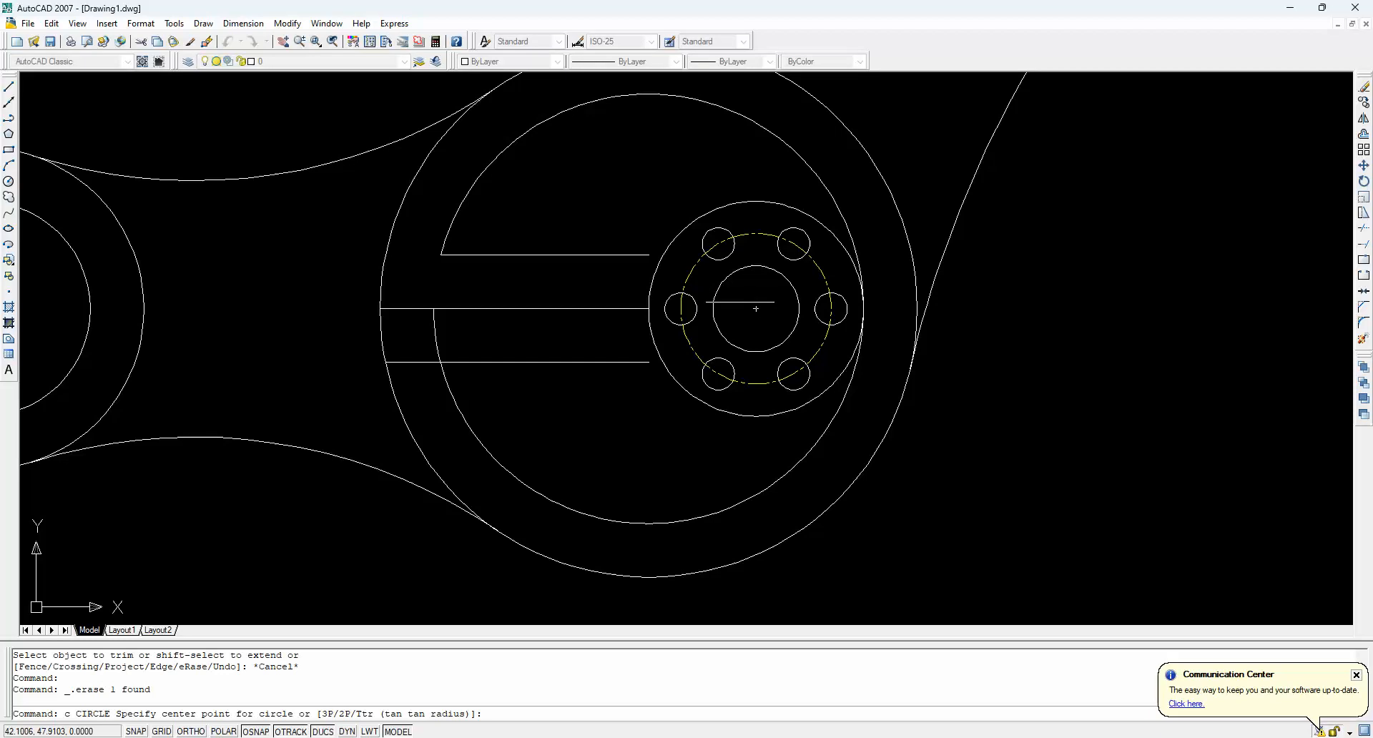
pyautogui.click(756, 308)
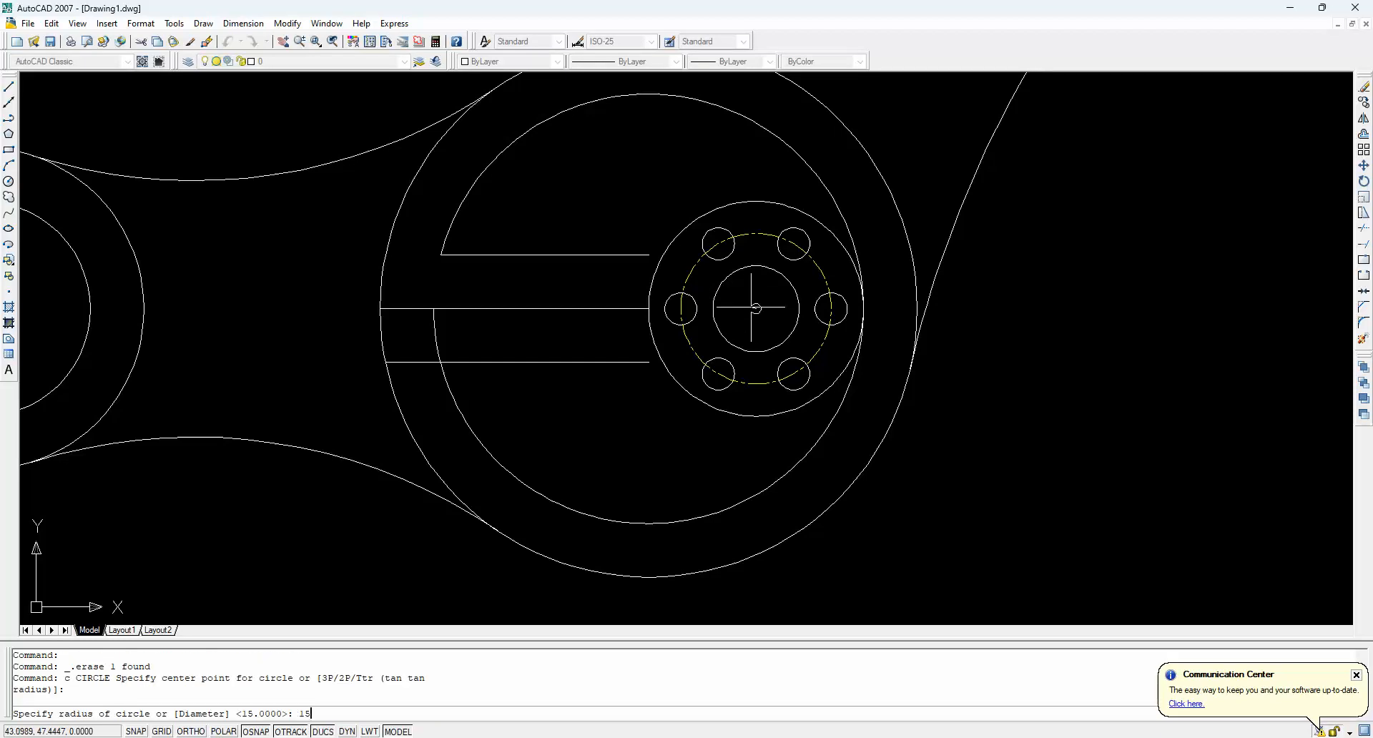
pyautogui.write('15')
pyautogui.press('Return')
pyautogui.press('Escape')
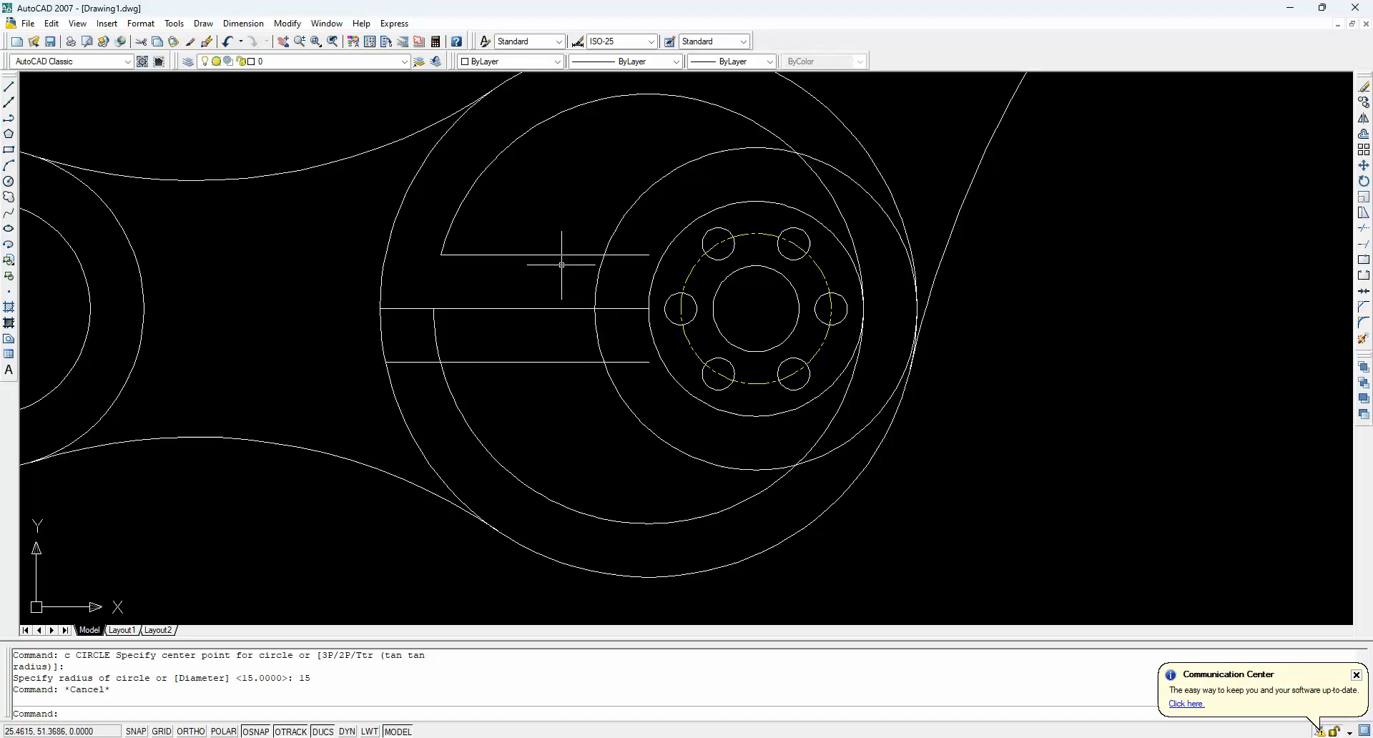
# Trim the new circle, the upper line and the radius 20 arc where they overrun each other to outline the crescent-shaped cutout
pyautogui.write('tr')
pyautogui.press('Return')
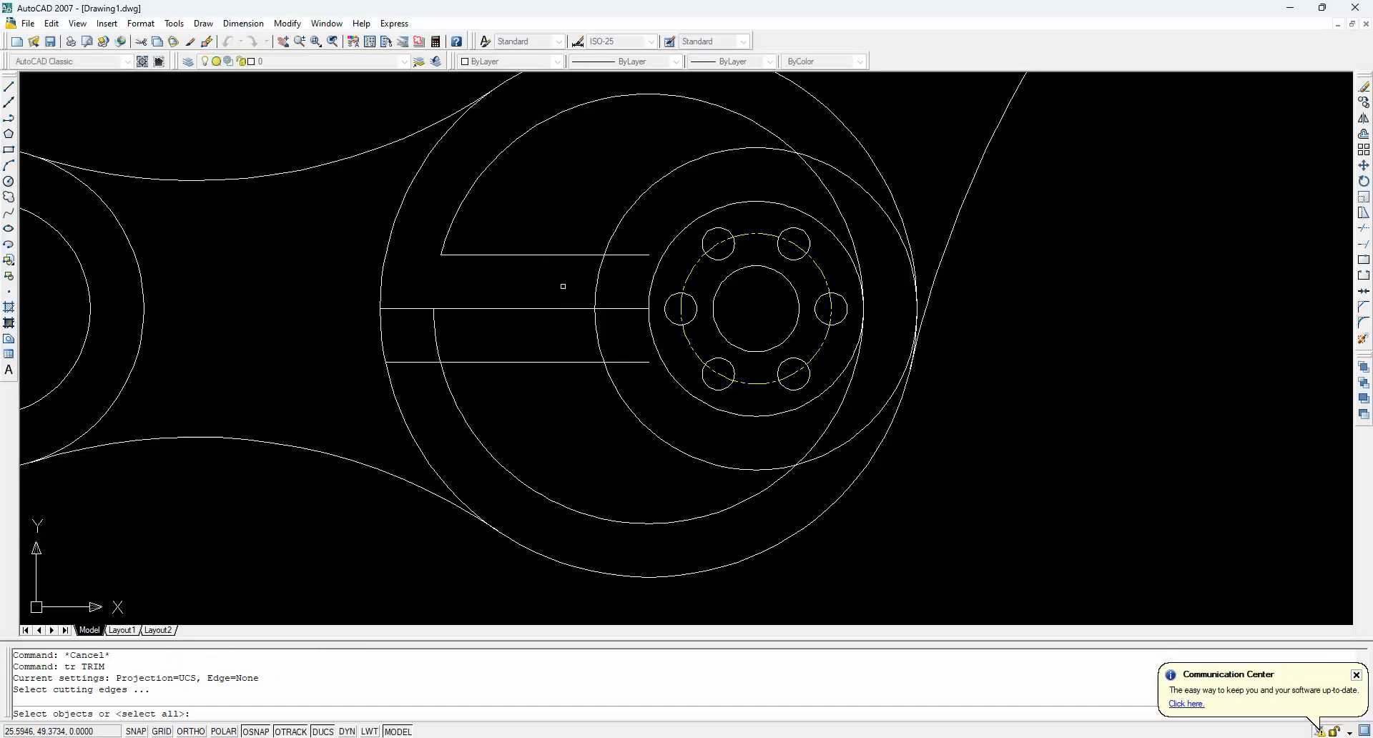
pyautogui.press('Return')
pyautogui.click(595, 281)
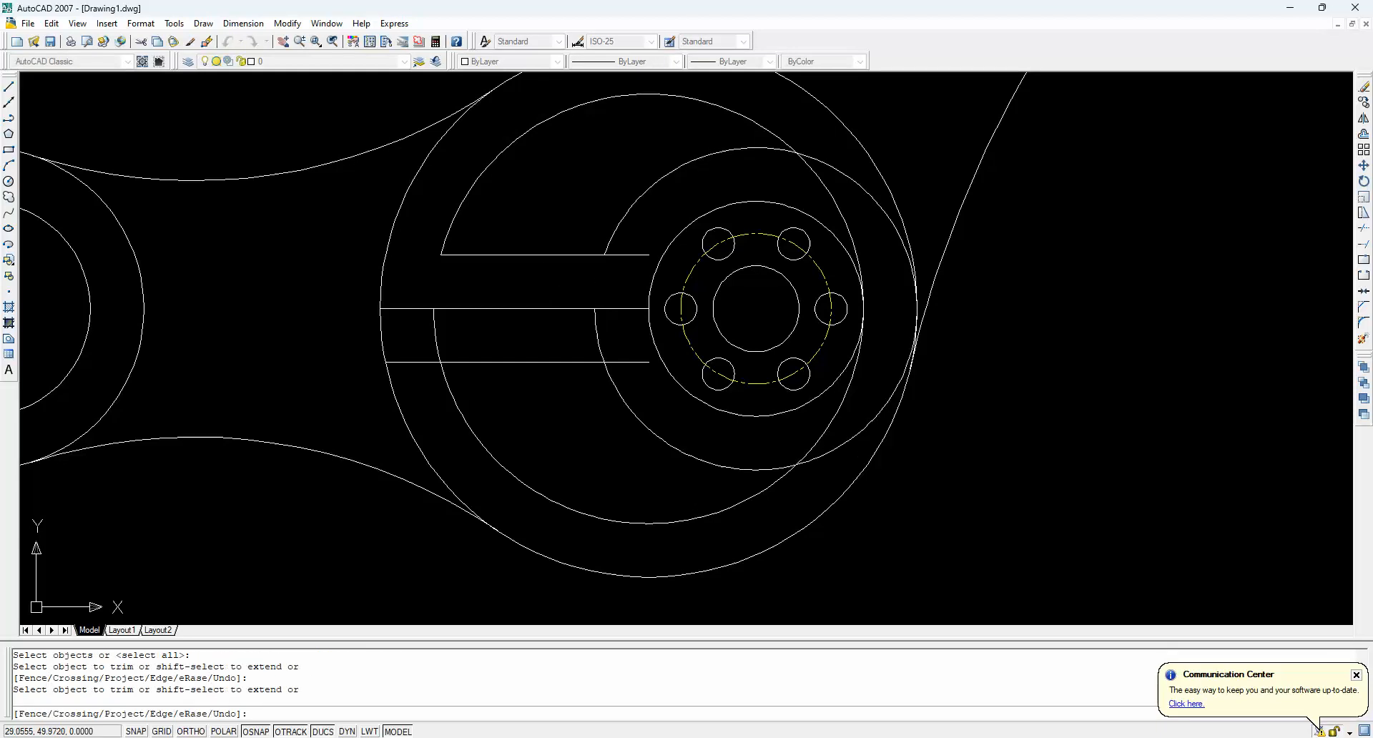
pyautogui.click(633, 254)
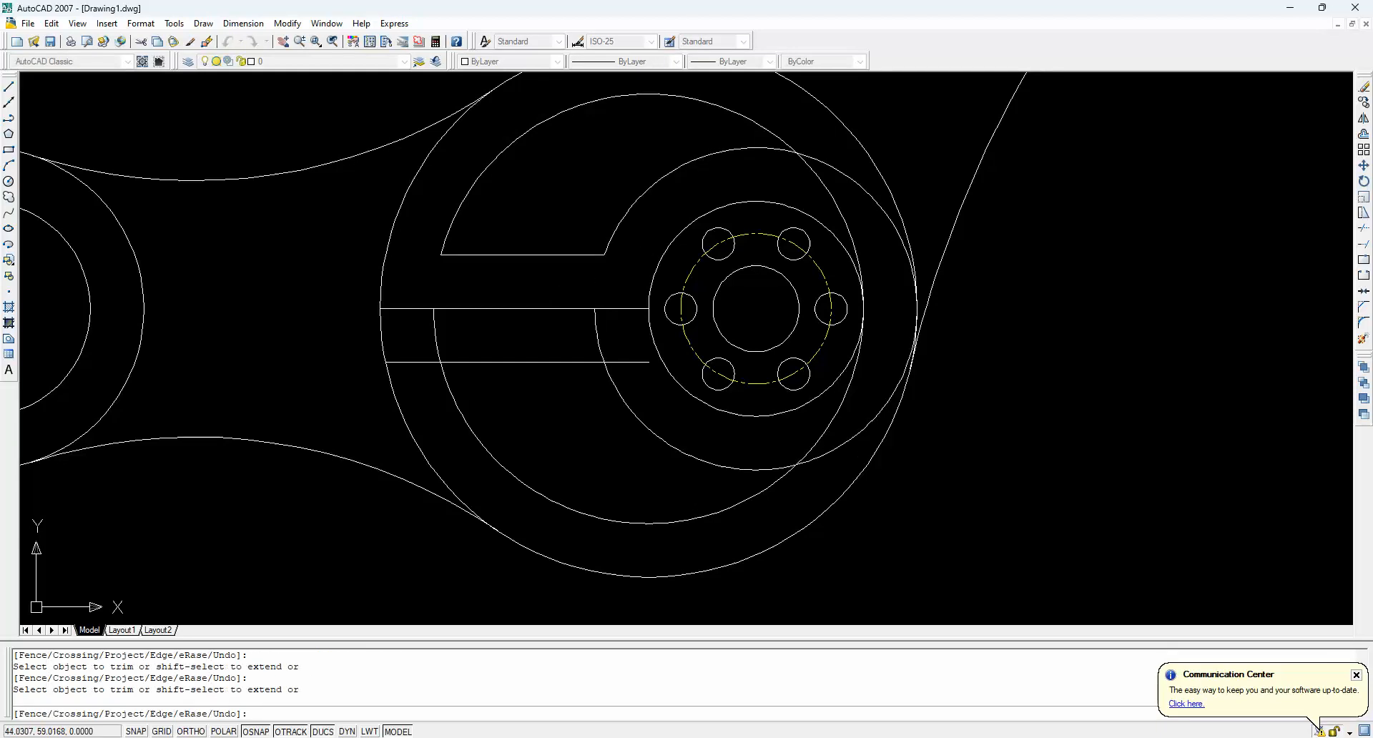
pyautogui.click(809, 170)
pyautogui.click(814, 160)
pyautogui.press('Escape')
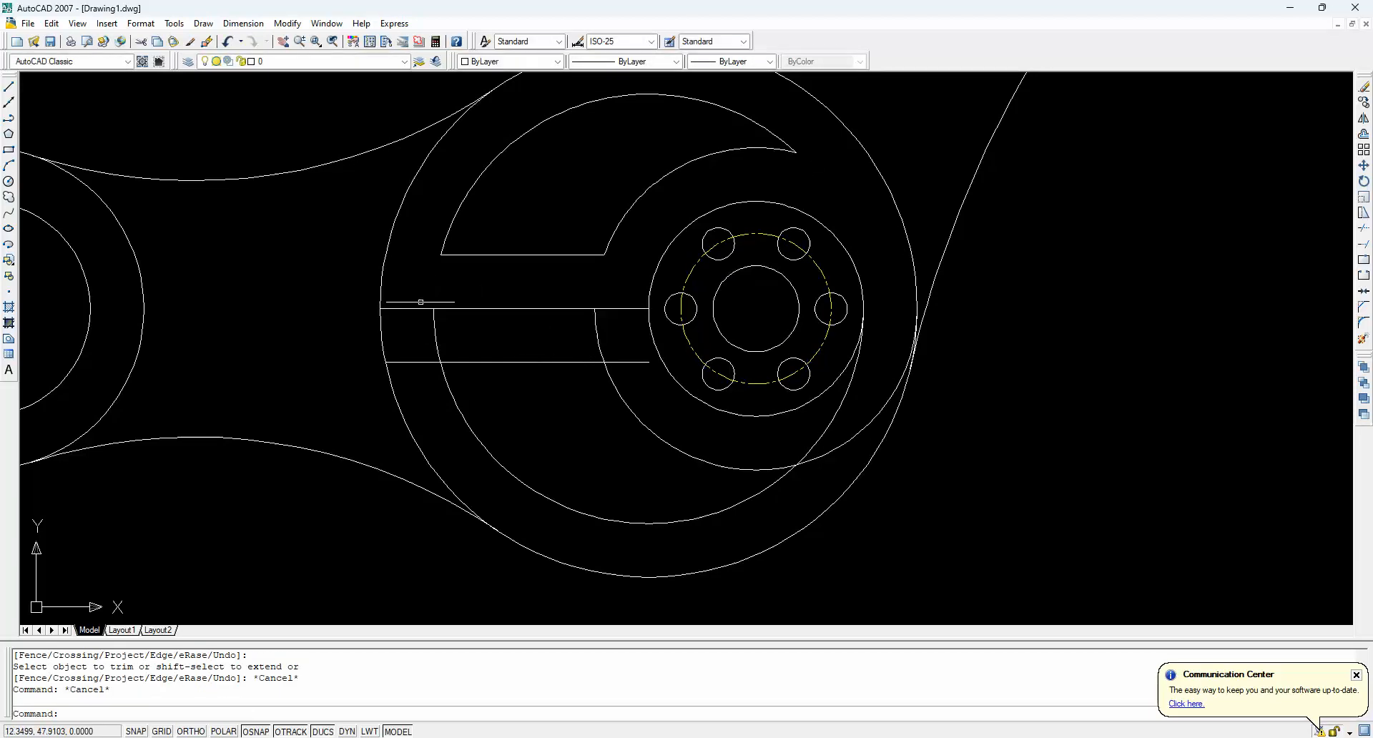
# Erase the leftover lower arcs, the lower offset line and the middle horizontal line inside the large middle circle
pyautogui.click(419, 301)
pyautogui.click(613, 412)
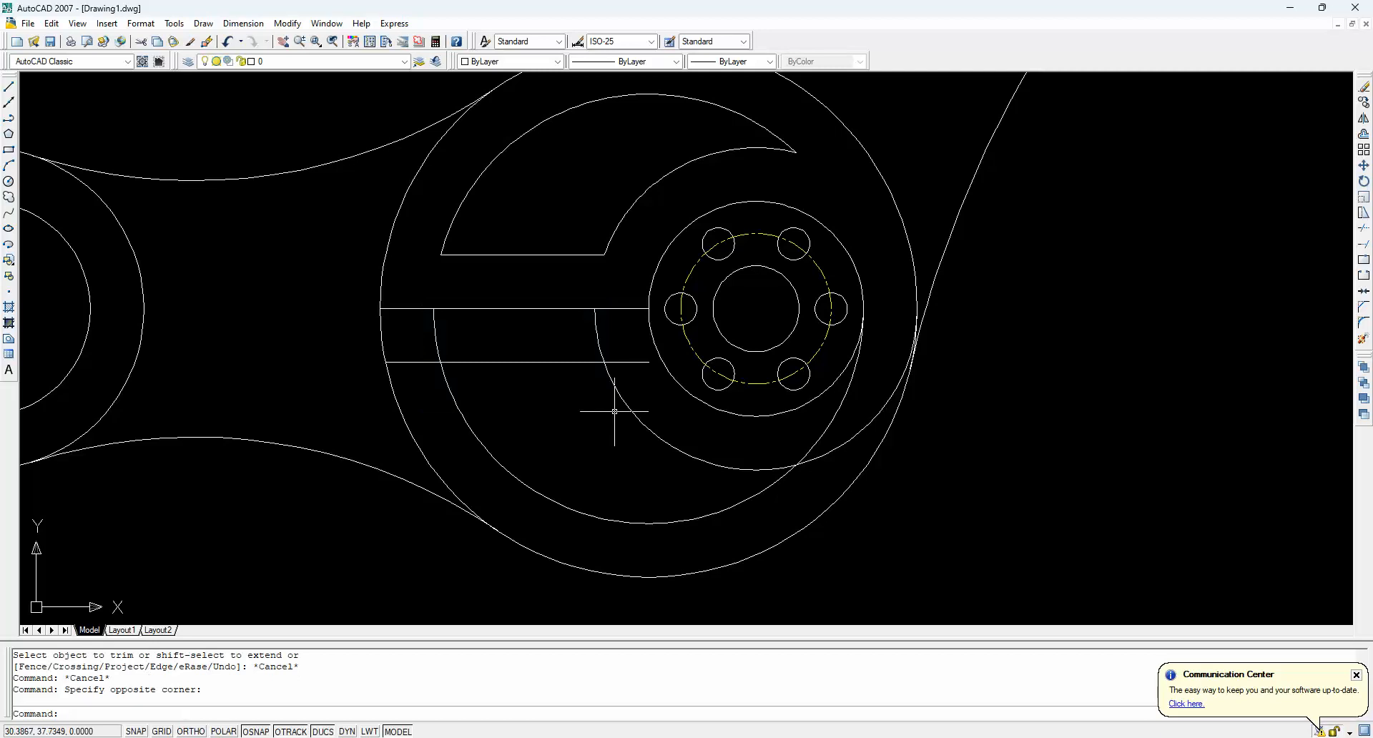
pyautogui.click(612, 349)
pyautogui.click(420, 429)
pyautogui.press('Delete')
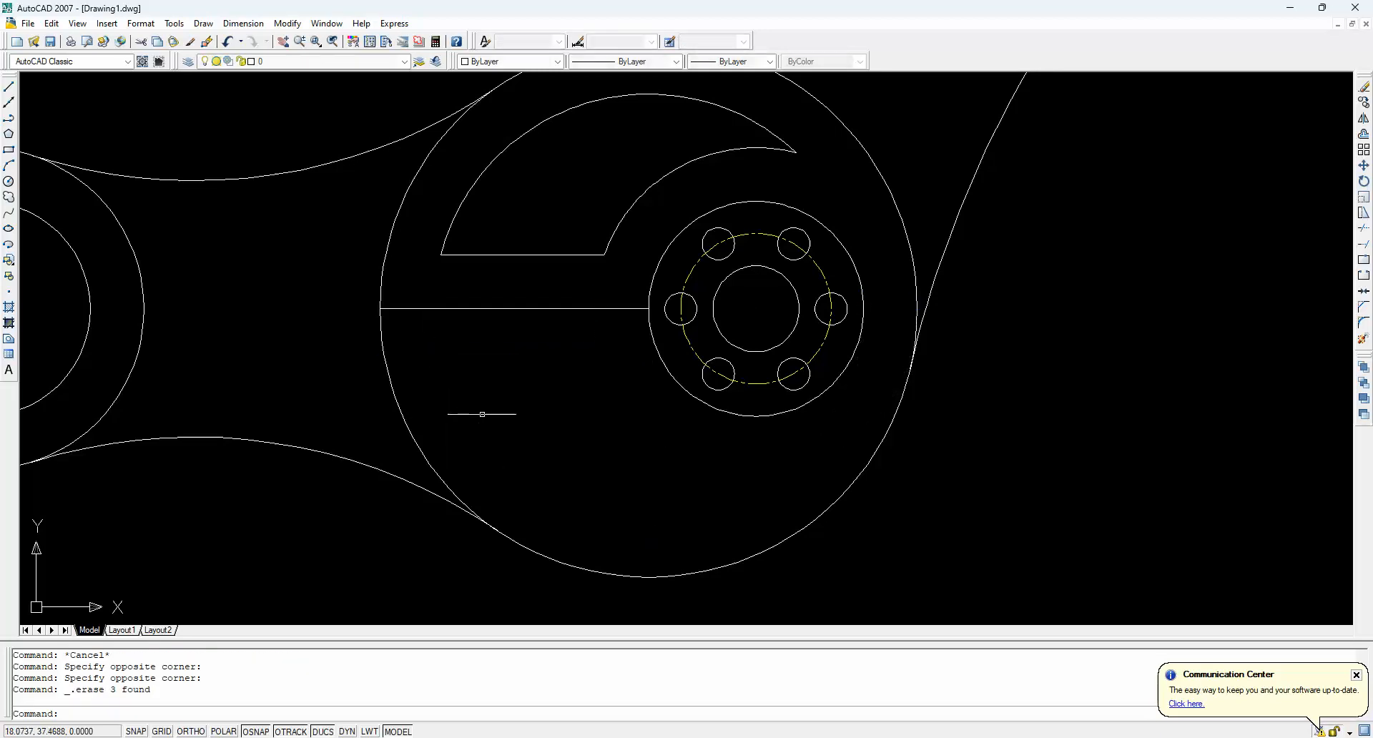
pyautogui.click(518, 309)
pyautogui.press('Delete')
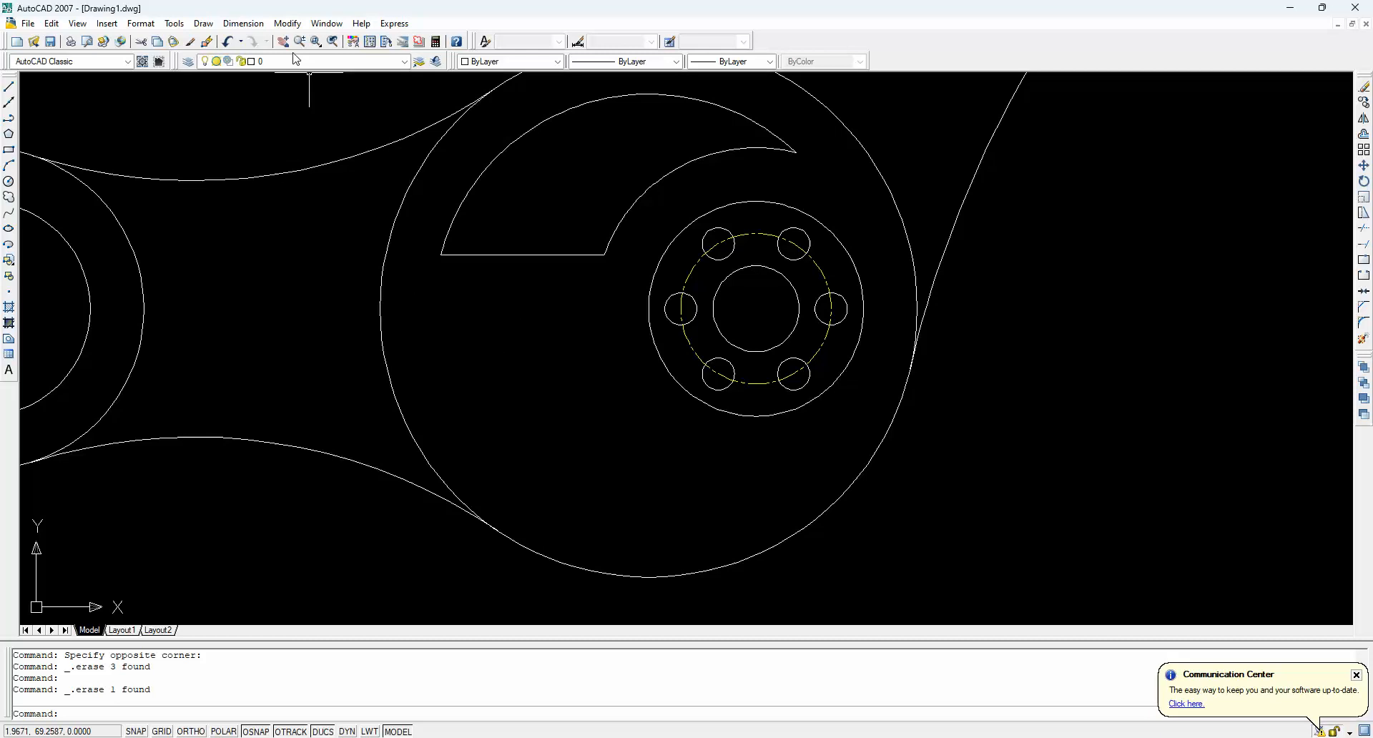
# Fillet the crescent cutout's outer corner, where the large arc meets the horizontal line, with a radius of 2
pyautogui.click(287, 23)
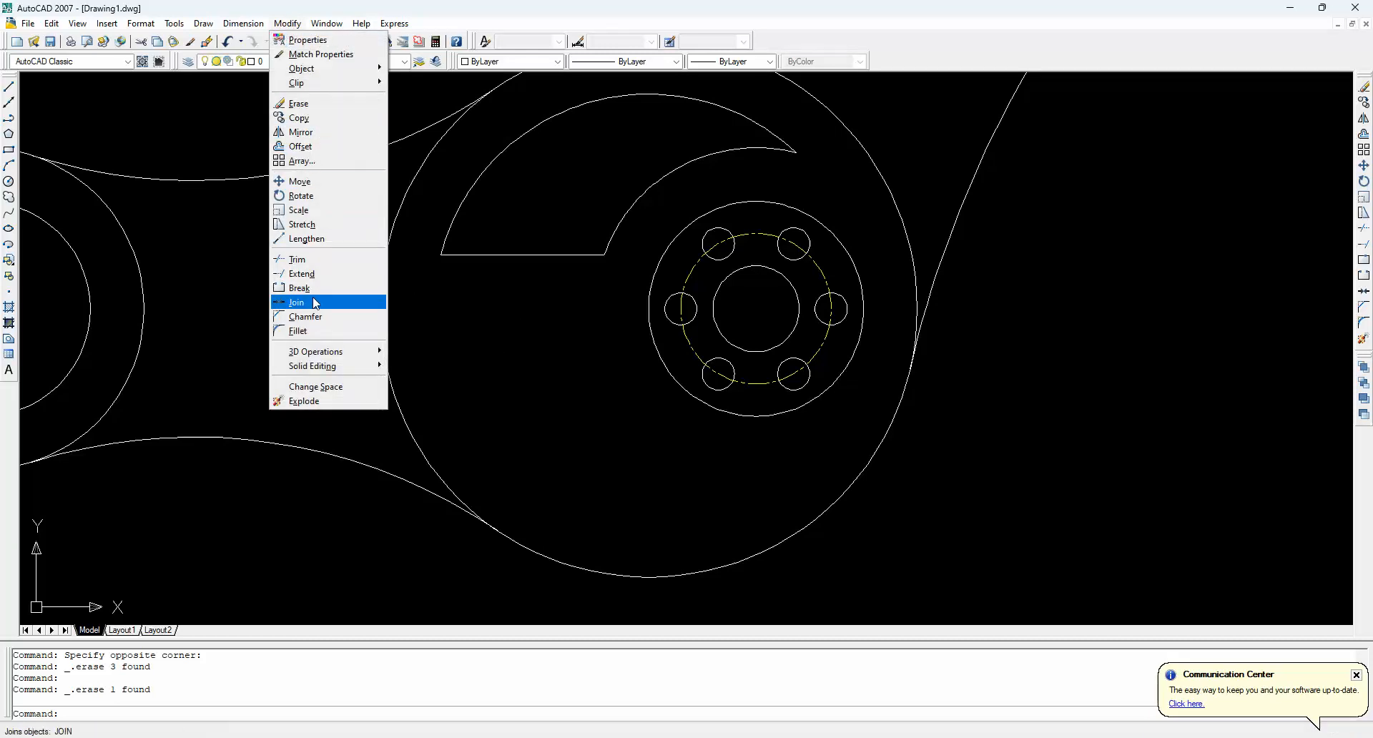
pyautogui.click(334, 331)
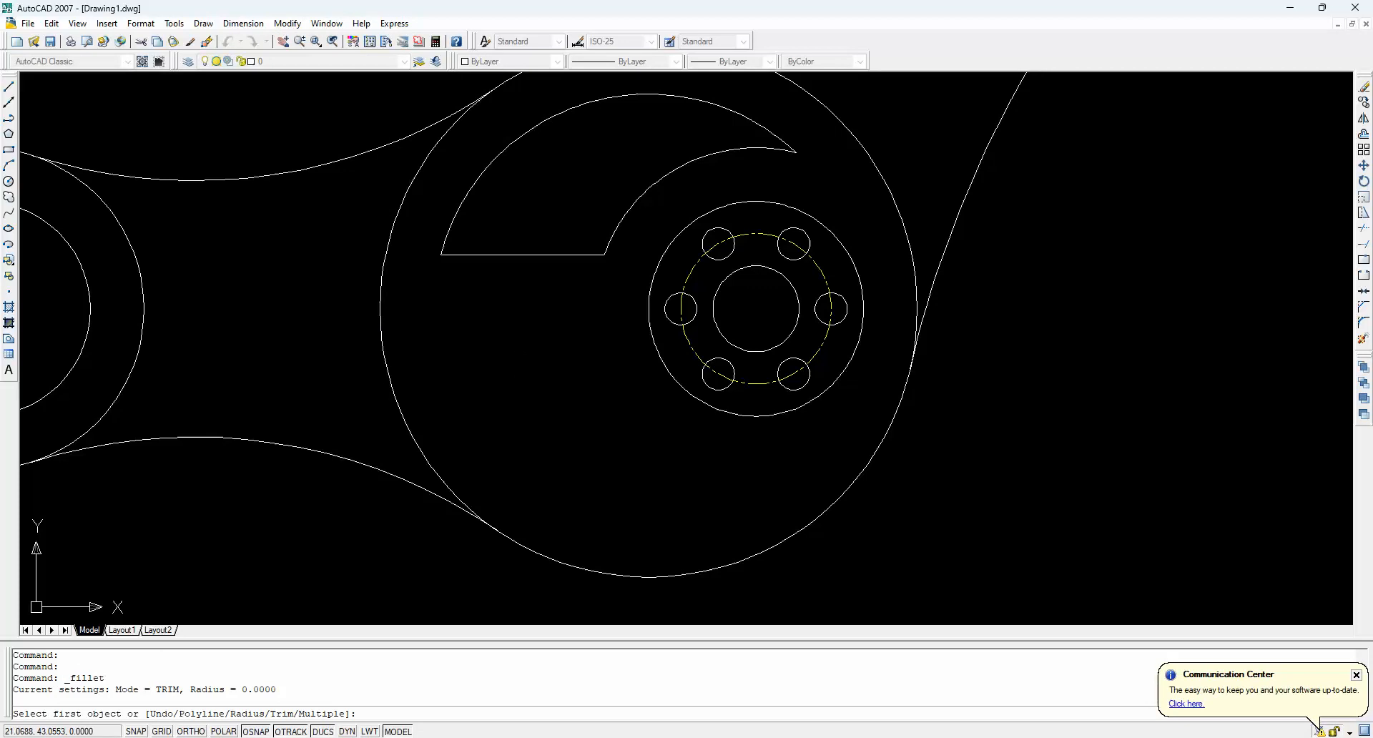
pyautogui.rightClick(516, 354)
pyautogui.click(573, 427)
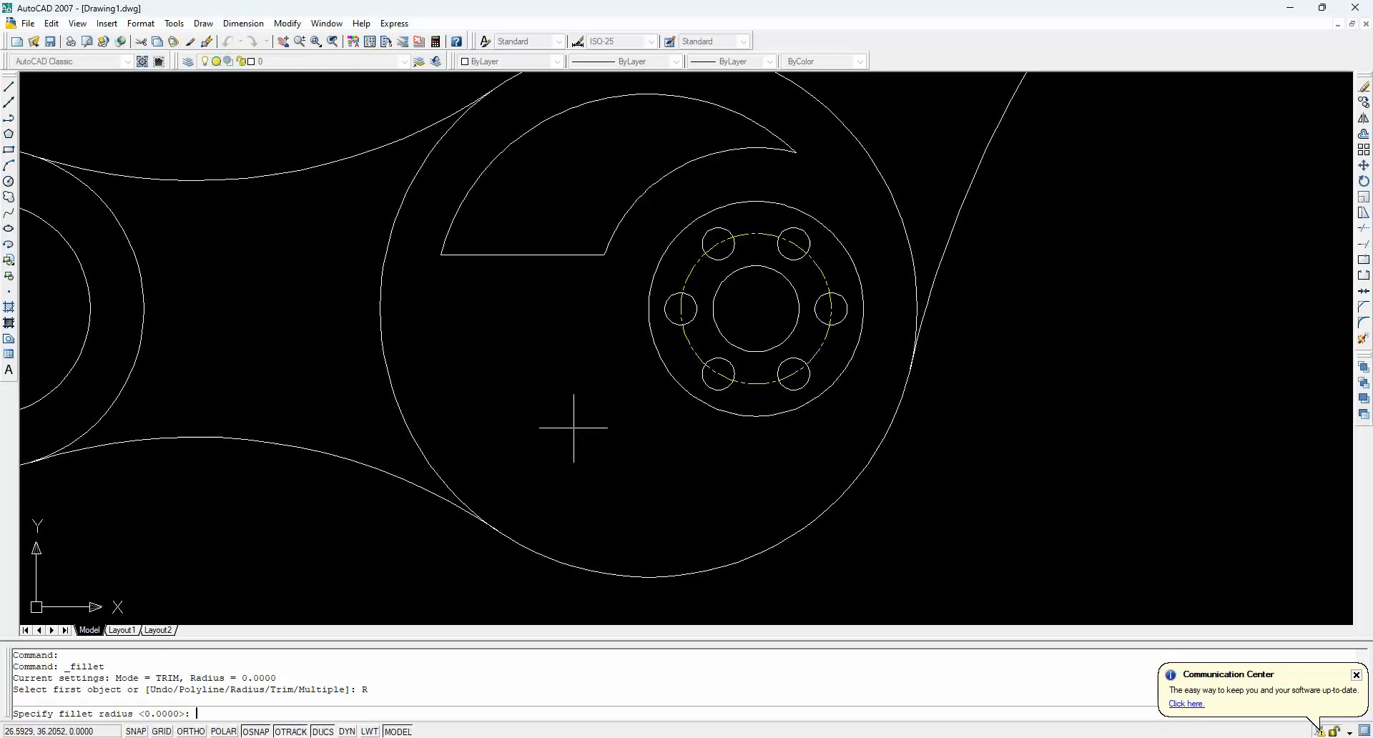
pyautogui.write('2')
pyautogui.press('Return')
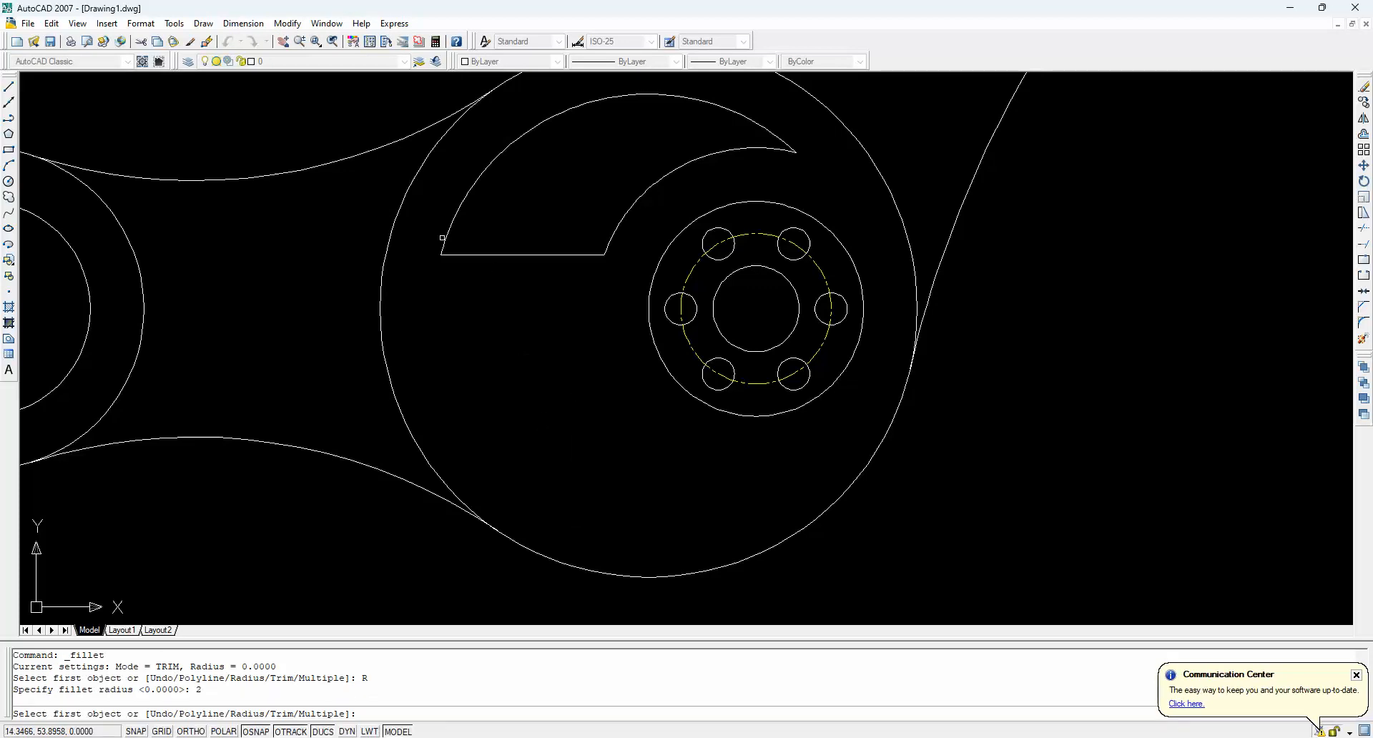
pyautogui.click(445, 236)
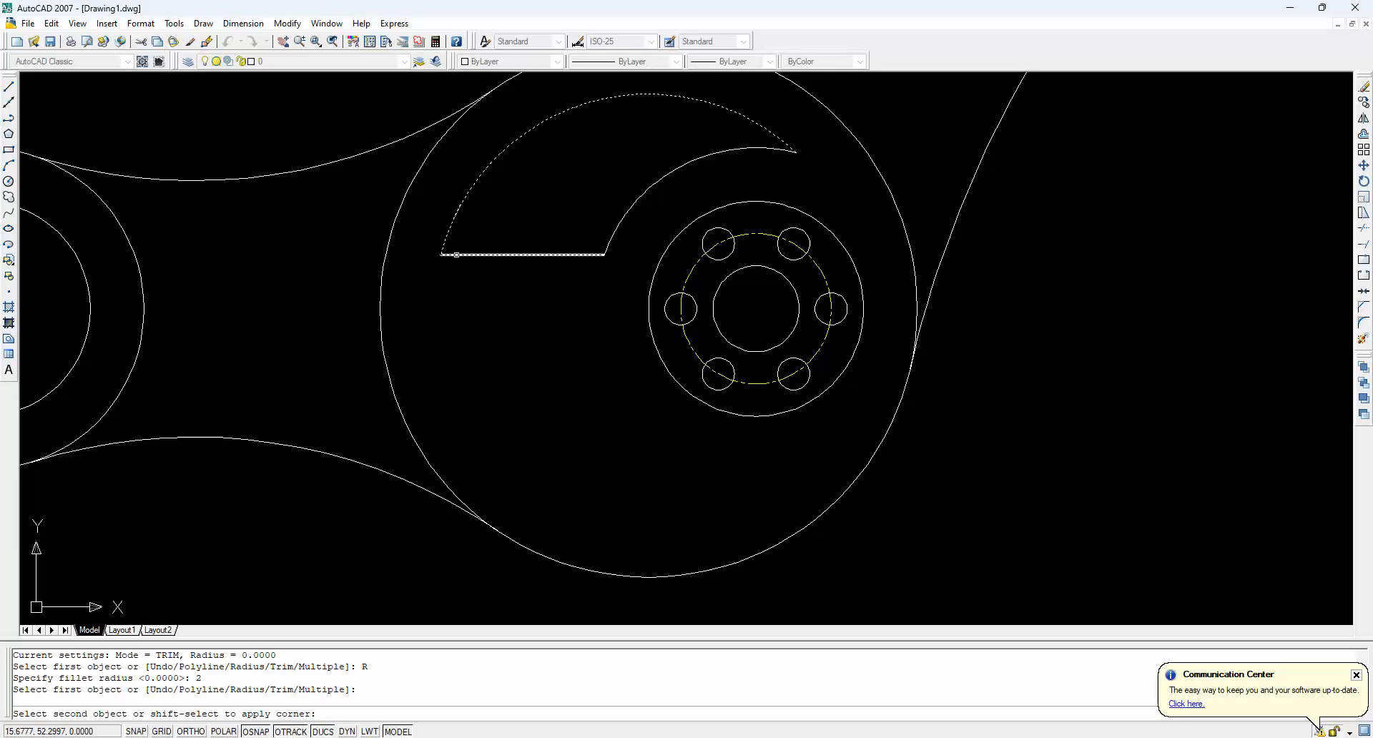
pyautogui.click(455, 253)
# Fillet the cutout's inner corner at the horizontal line and its pointed tip between the two arcs, using the same radius
pyautogui.press('Return')
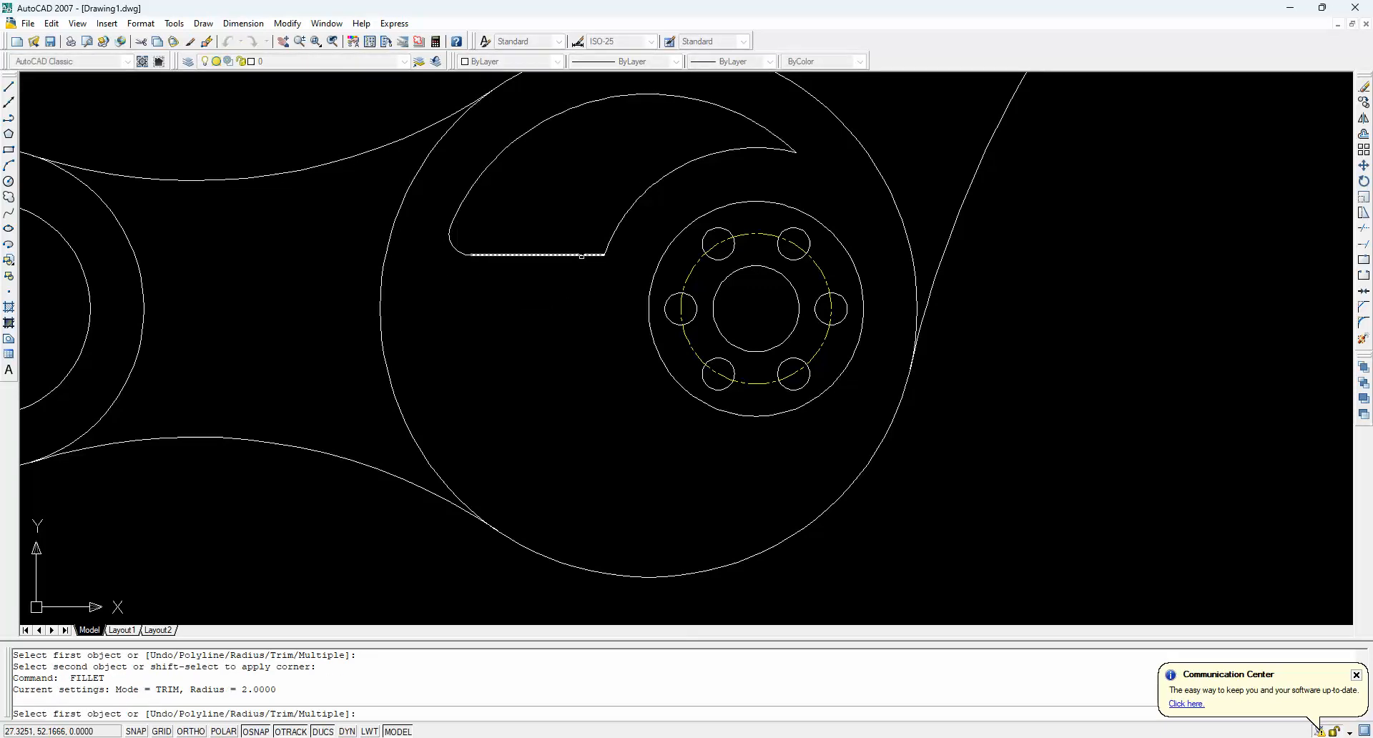
pyautogui.click(572, 254)
pyautogui.click(605, 250)
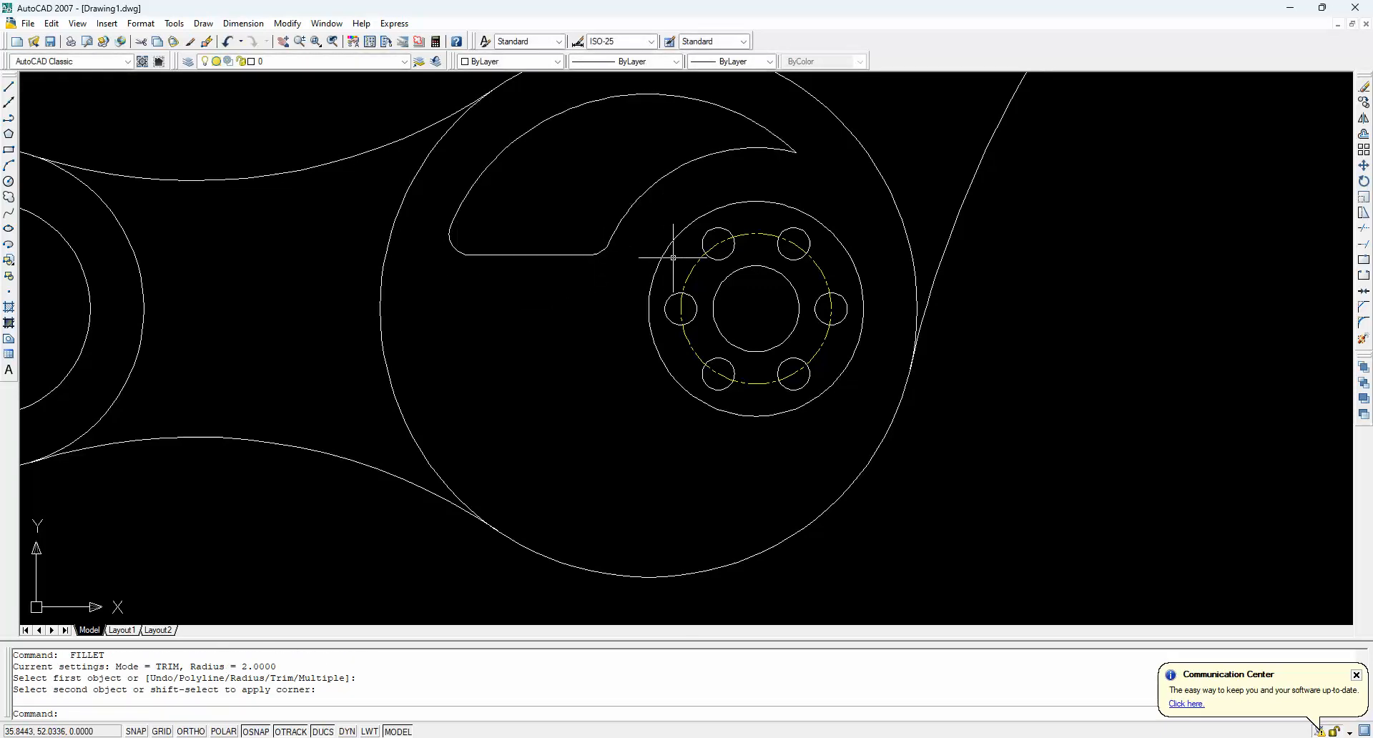
pyautogui.press('Return')
pyautogui.click(764, 148)
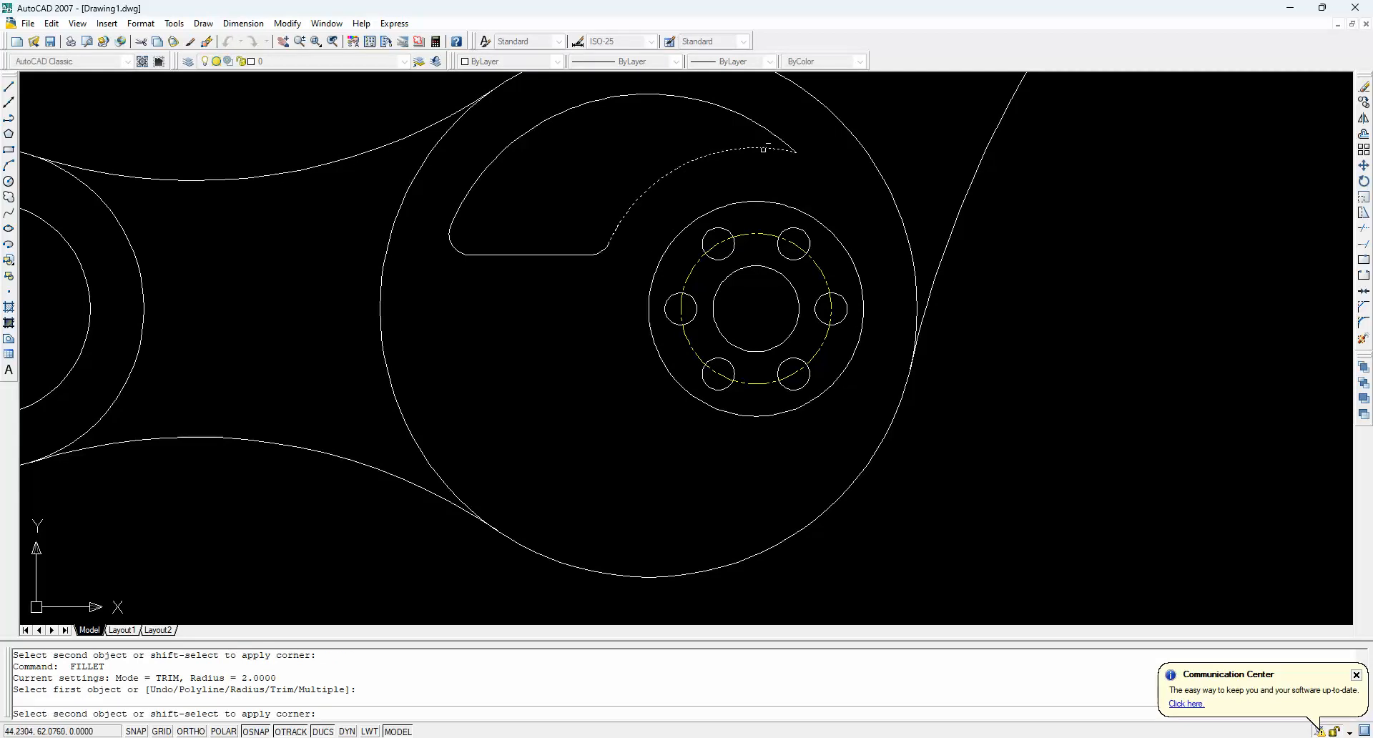
pyautogui.click(759, 132)
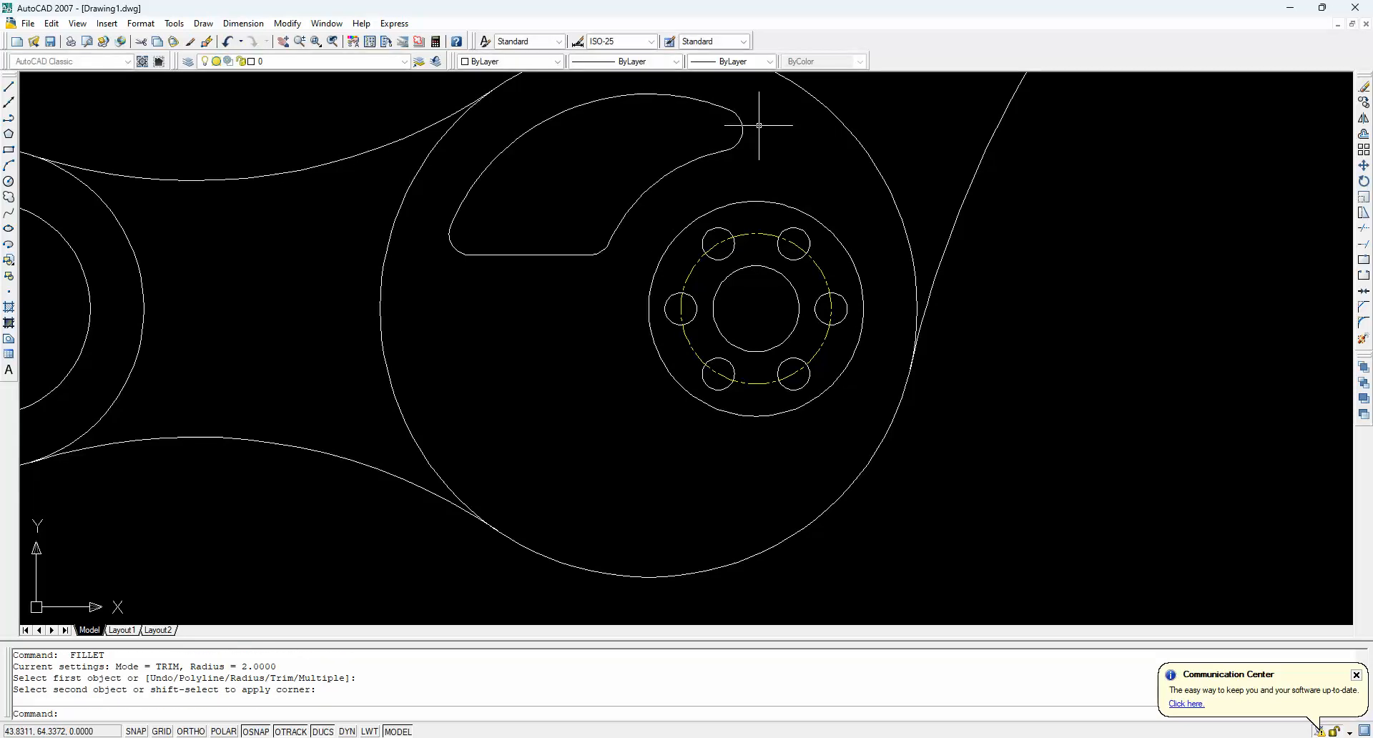
# Mirror the whole filleted cutout about the horizontal line through the middle circle's center, keeping the source objects
pyautogui.scroll(-2, 672, 291)
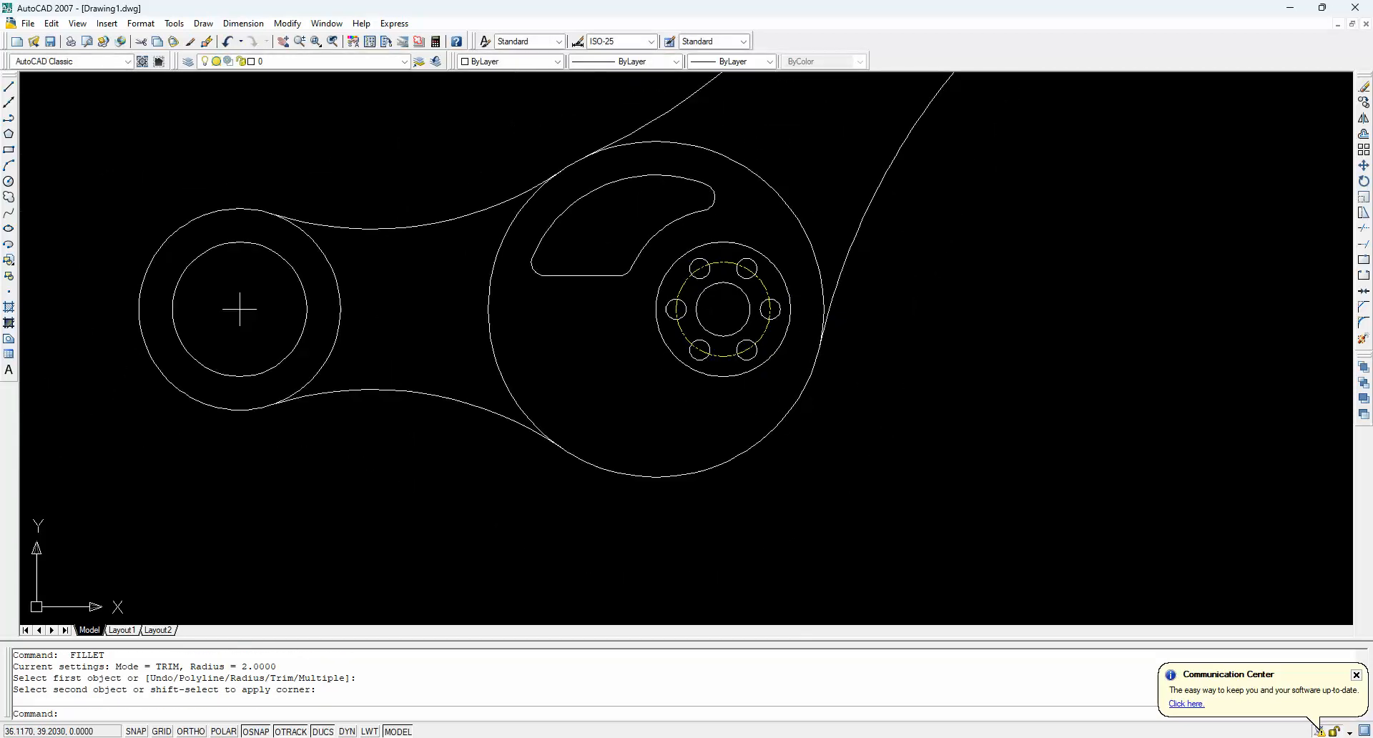
pyautogui.write('m')
pyautogui.write('irror')
pyautogui.press('Return')
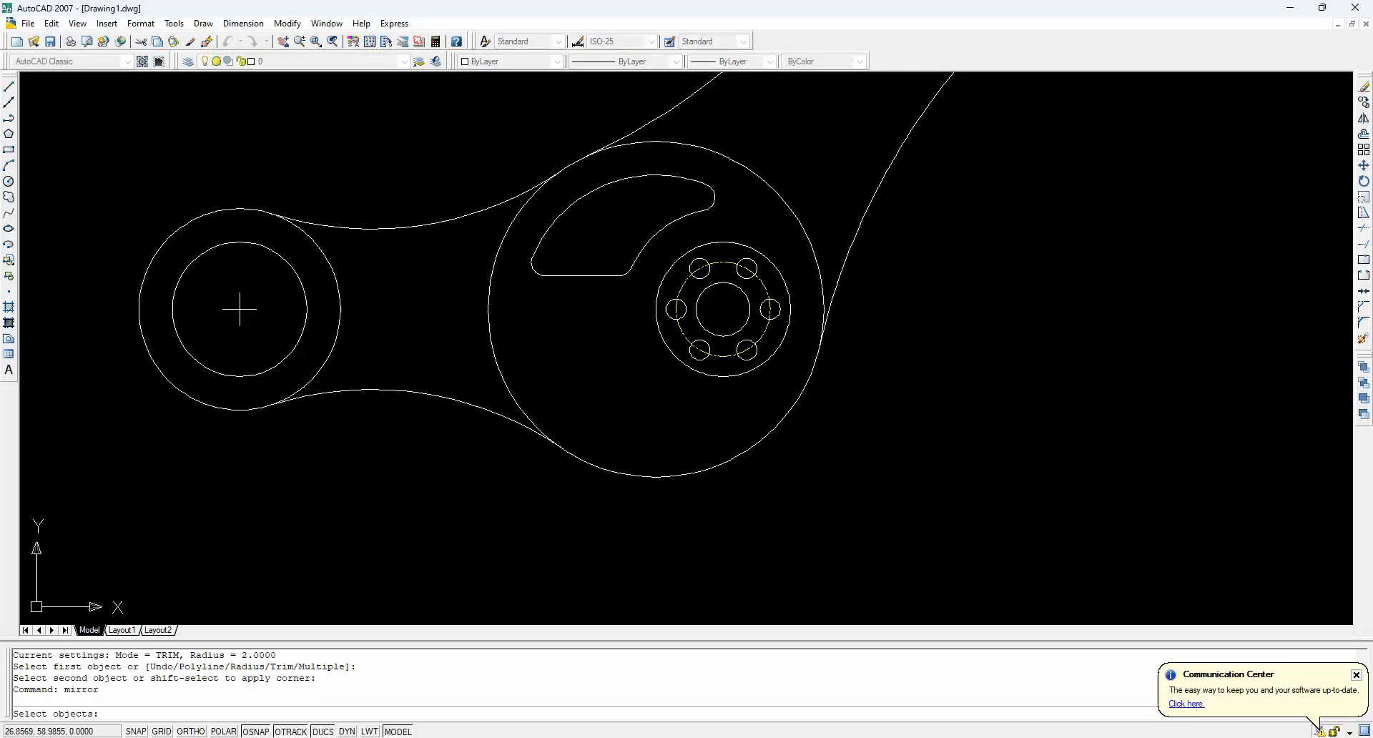
pyautogui.click(628, 290)
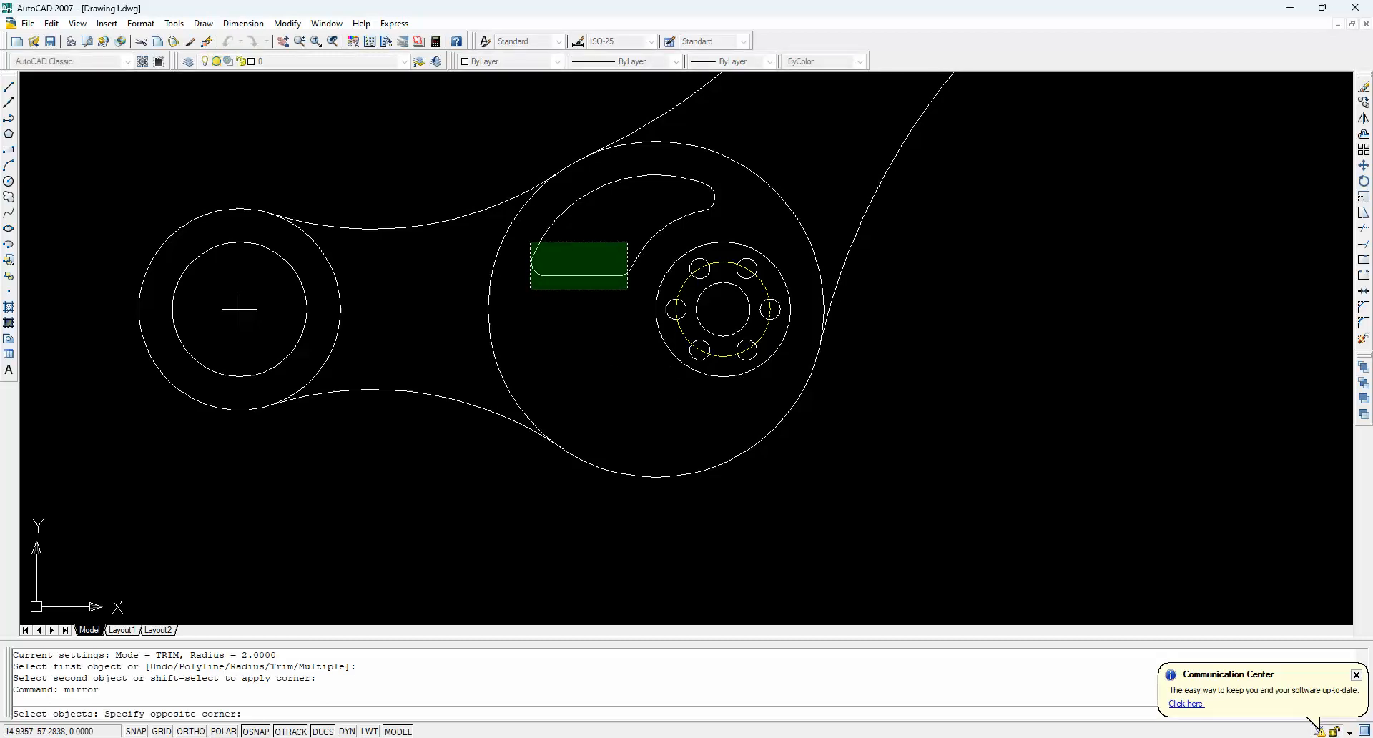
pyautogui.click(529, 240)
pyautogui.click(662, 232)
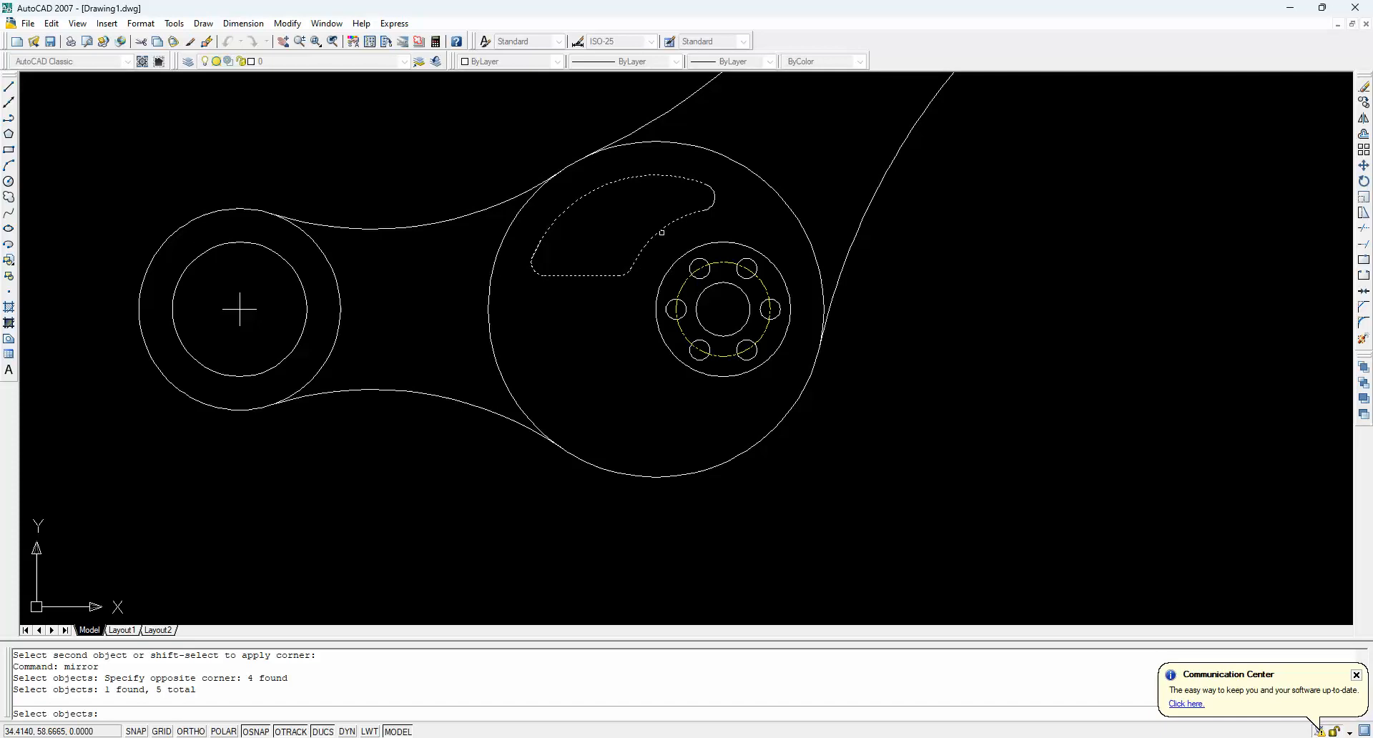
pyautogui.click(713, 196)
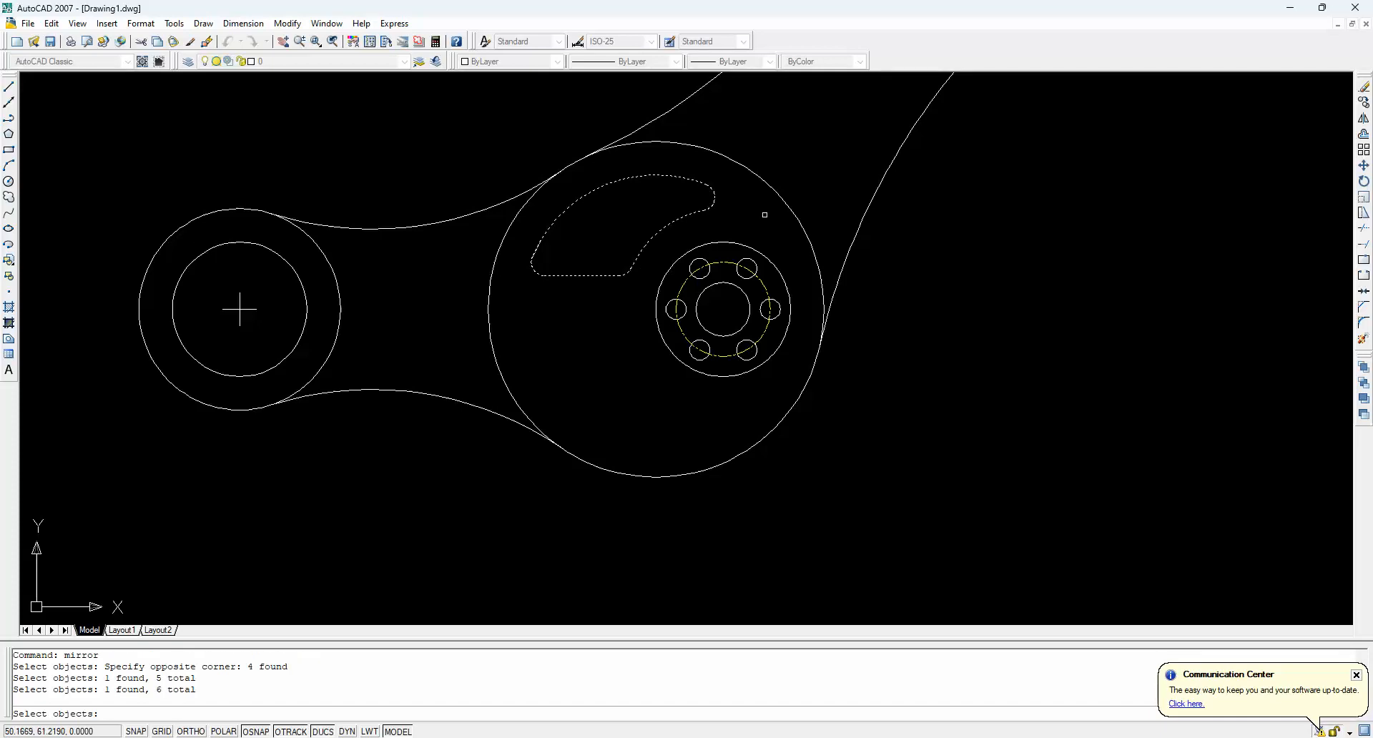
pyautogui.press('Return')
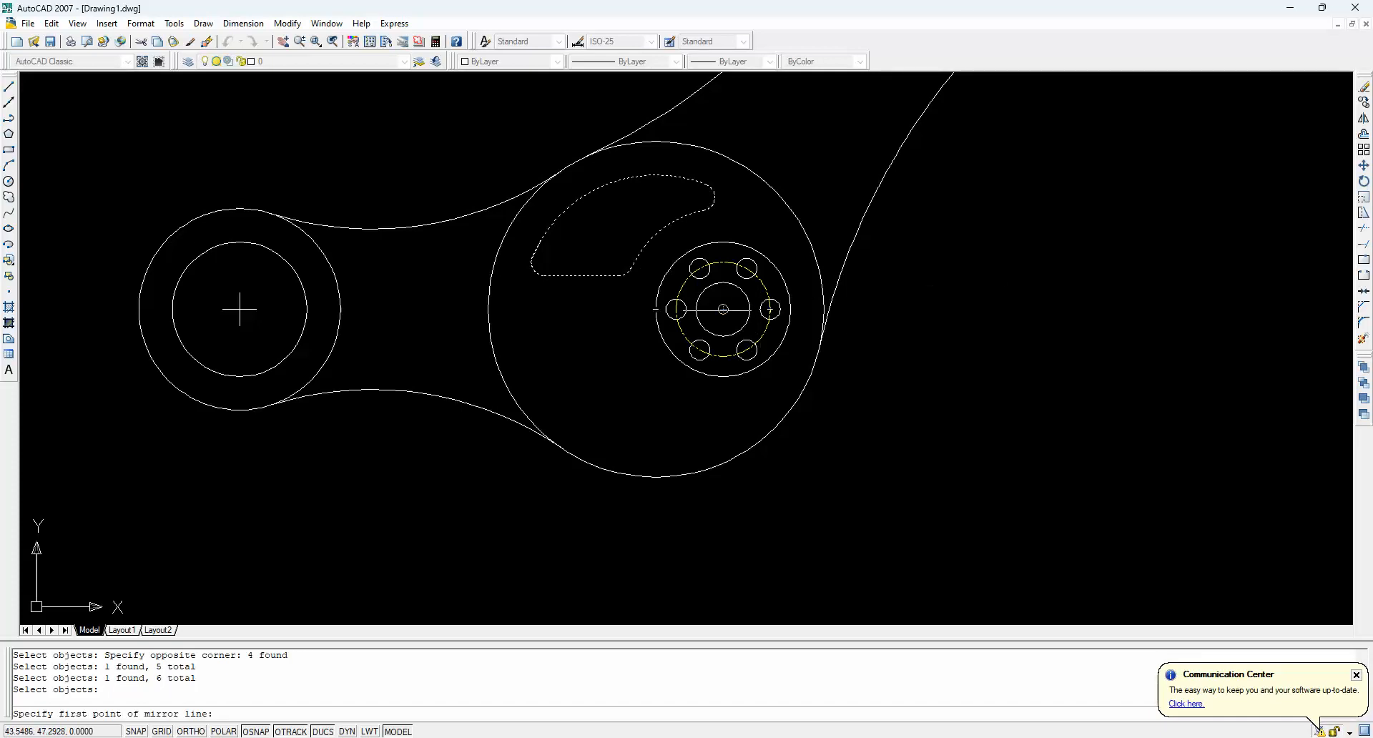
pyautogui.click(720, 309)
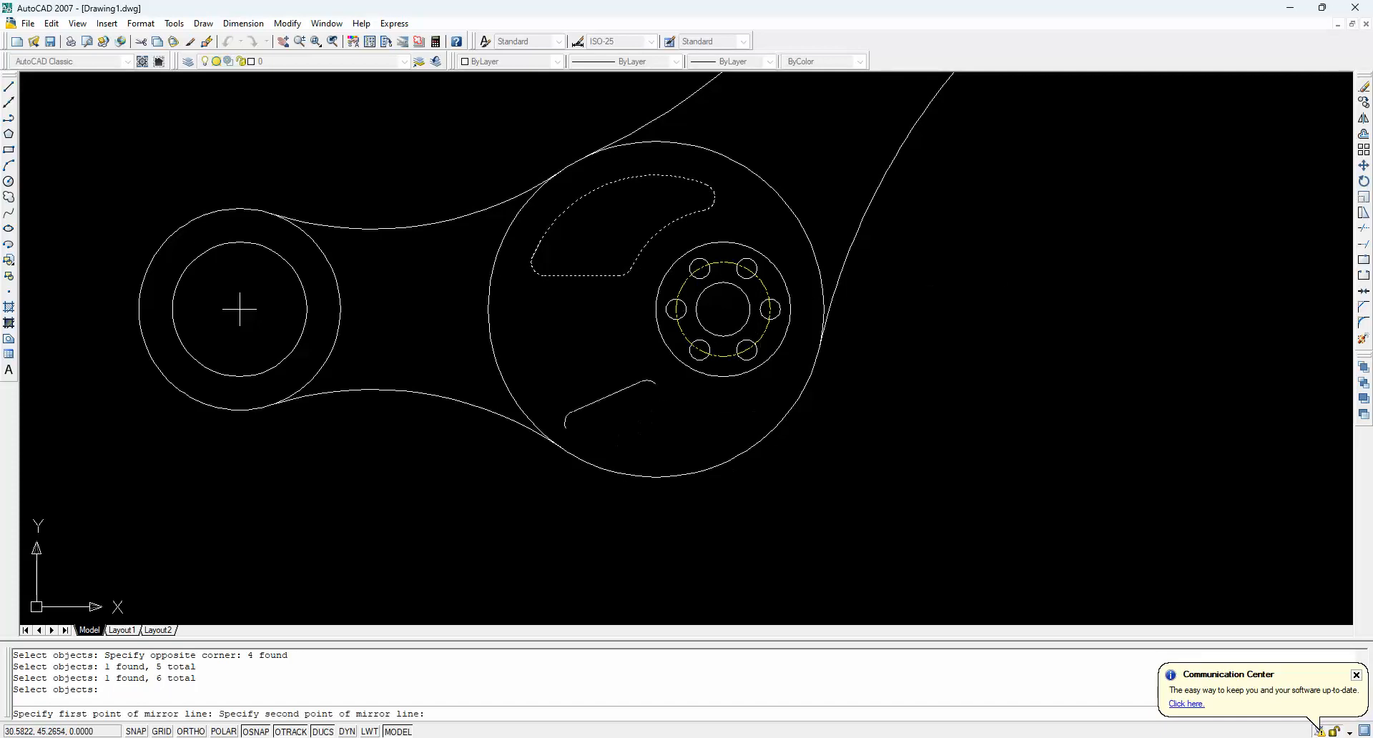
pyautogui.click(487, 306)
pyautogui.rightClick(489, 312)
pyautogui.click(518, 322)
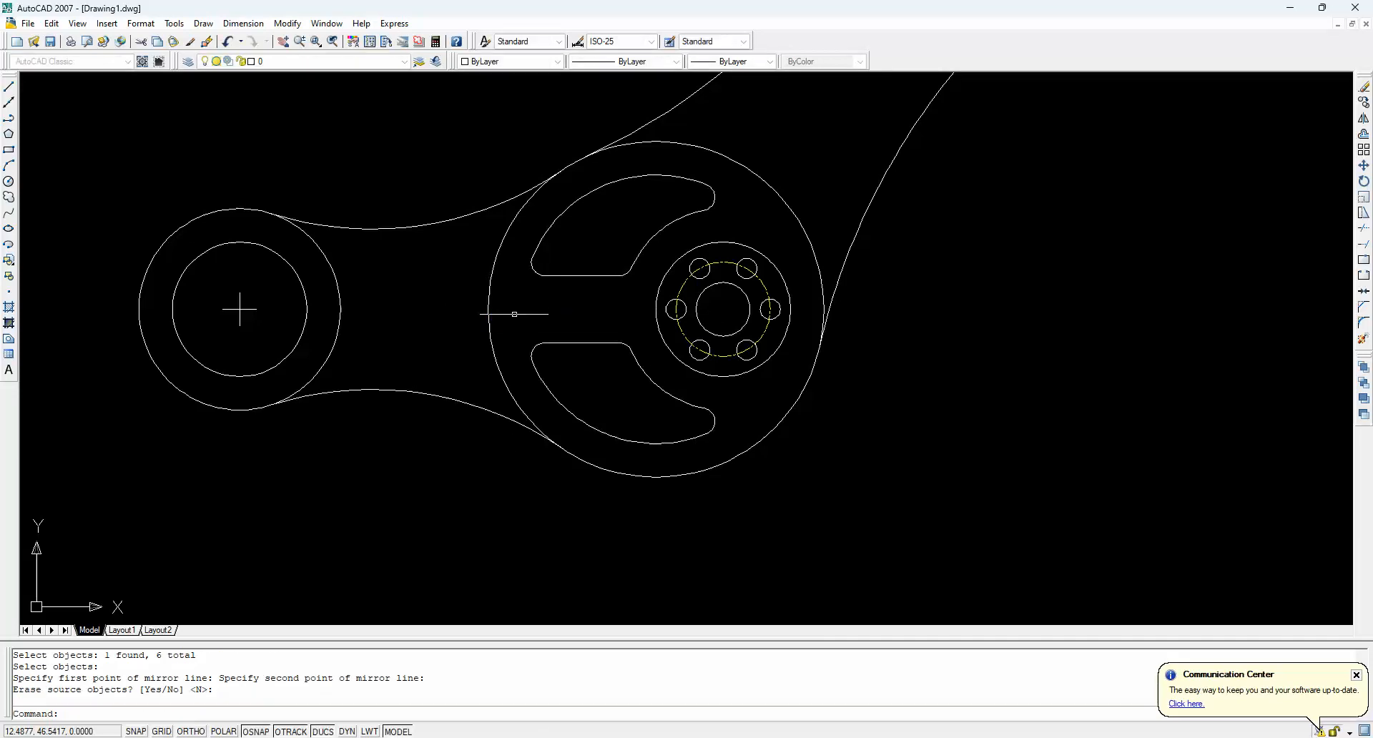
# Add an aligned dimension between the centers of the small lower circle and the large middle circle, placed below the part
pyautogui.scroll(-2, 665, 374)
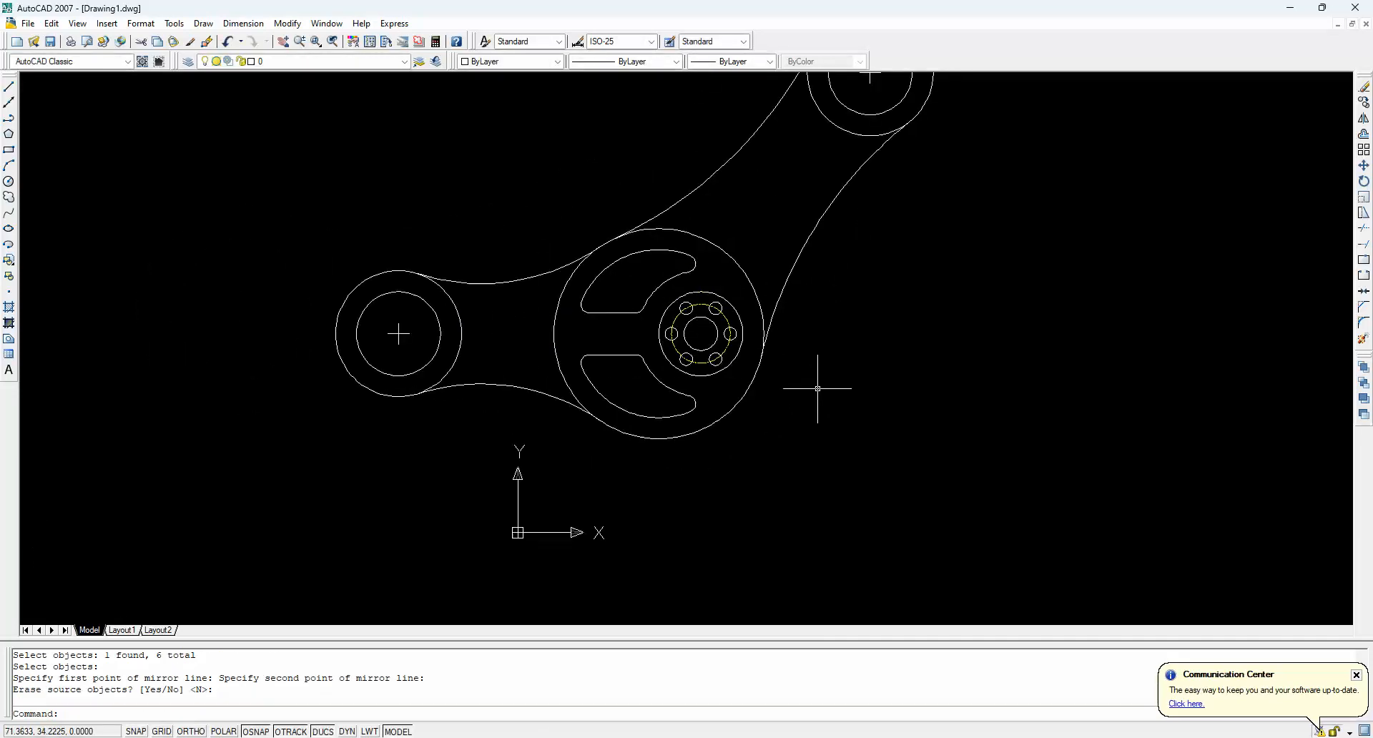
pyautogui.scroll(-2, 839, 400)
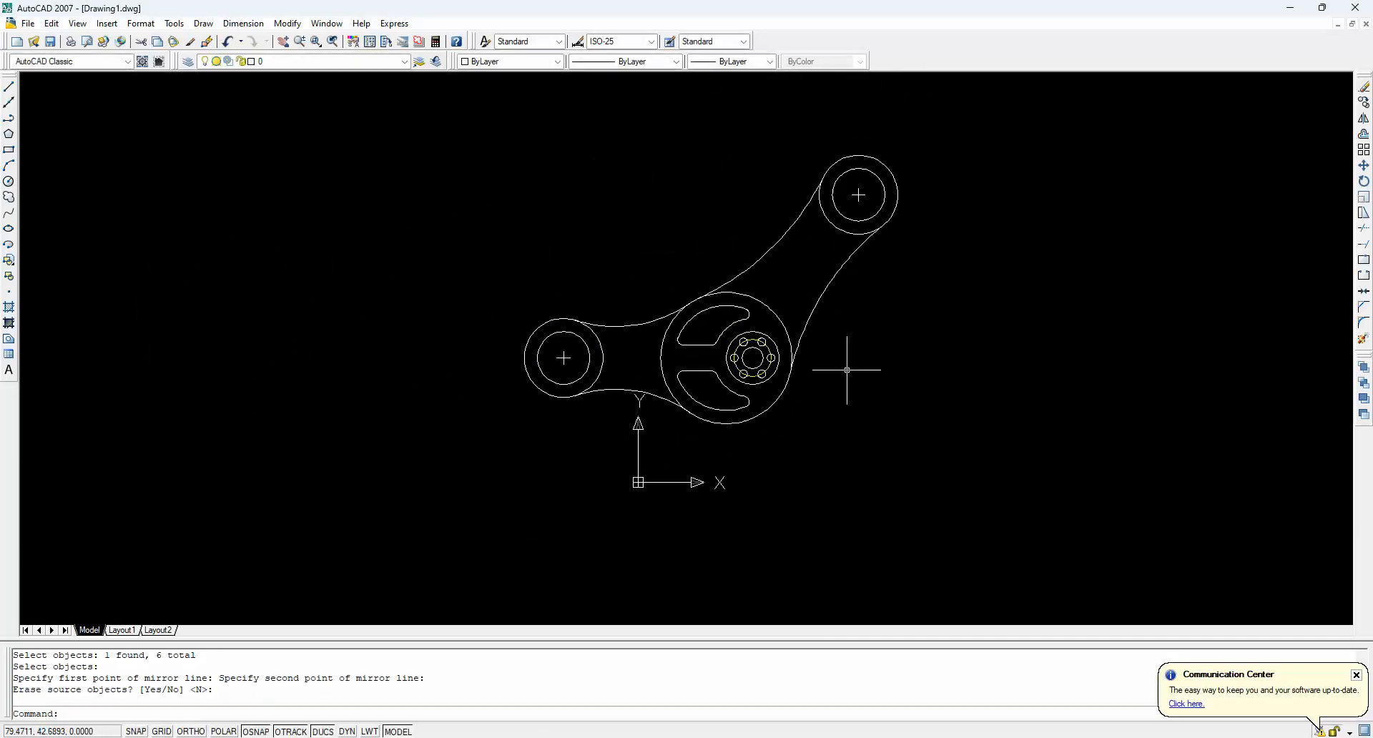
pyautogui.write('z')
pyautogui.press('Return')
pyautogui.write('a')
pyautogui.press('Return')
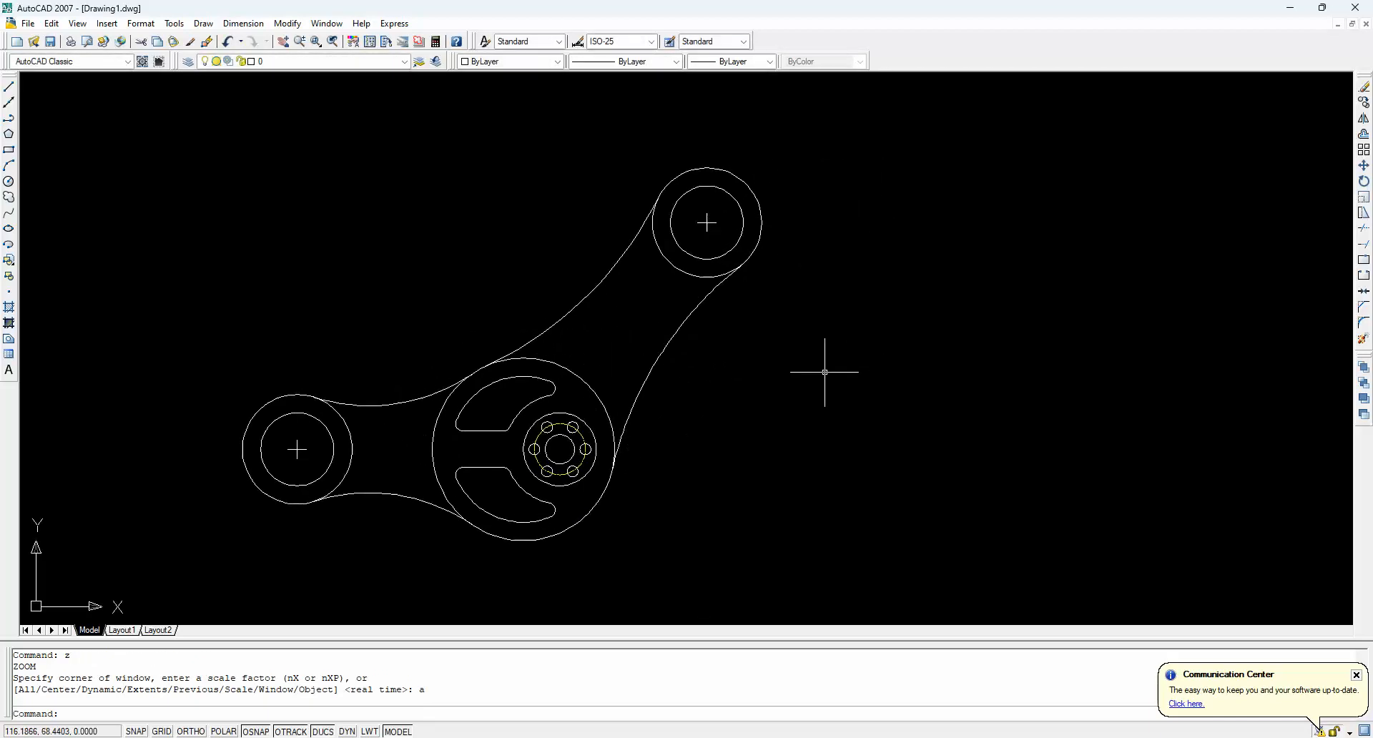
pyautogui.click(244, 23)
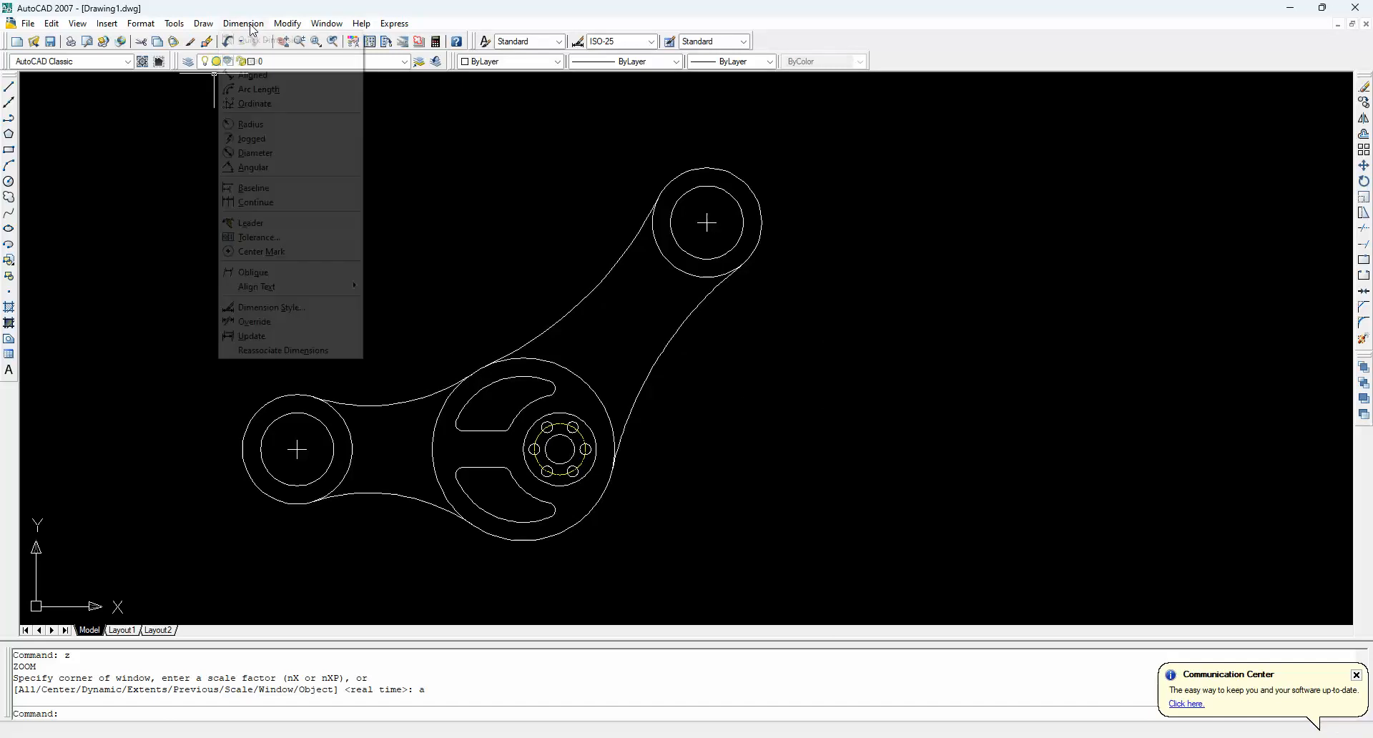
pyautogui.click(272, 81)
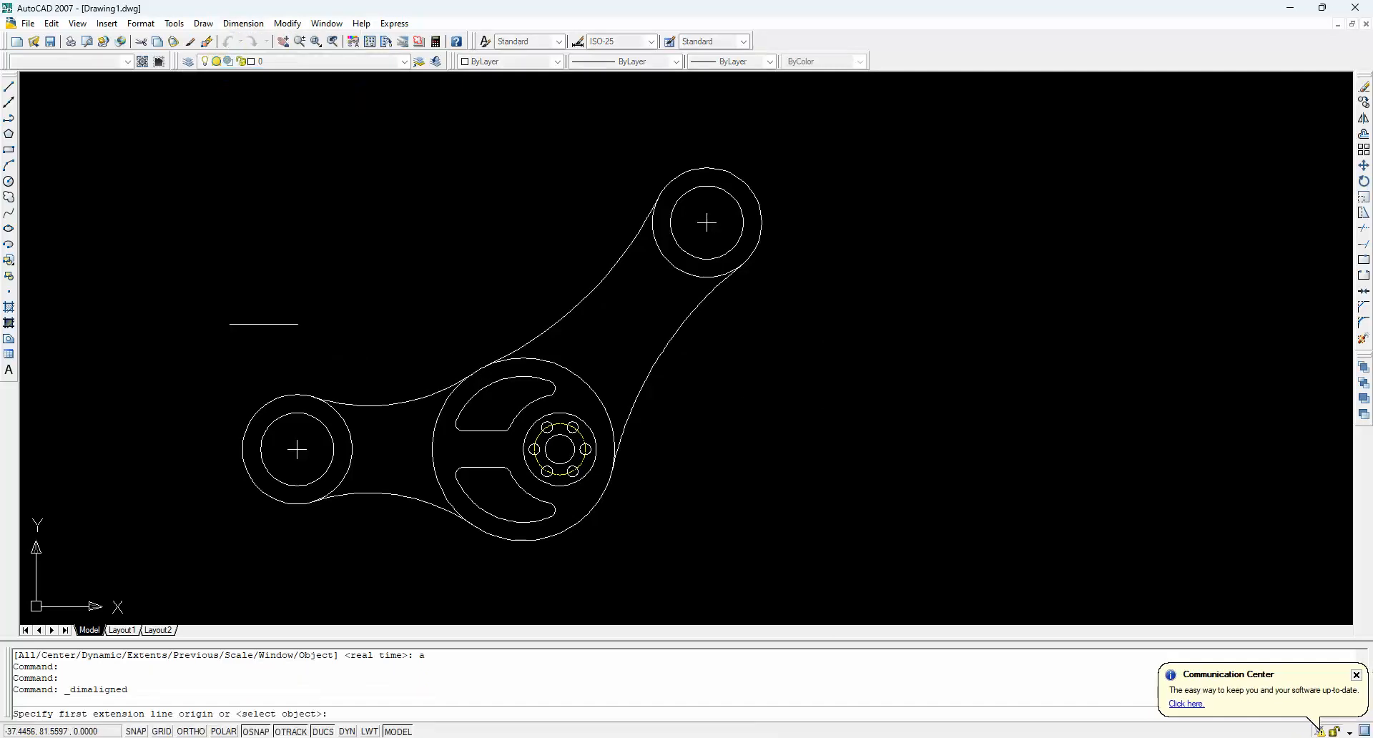
pyautogui.click(297, 449)
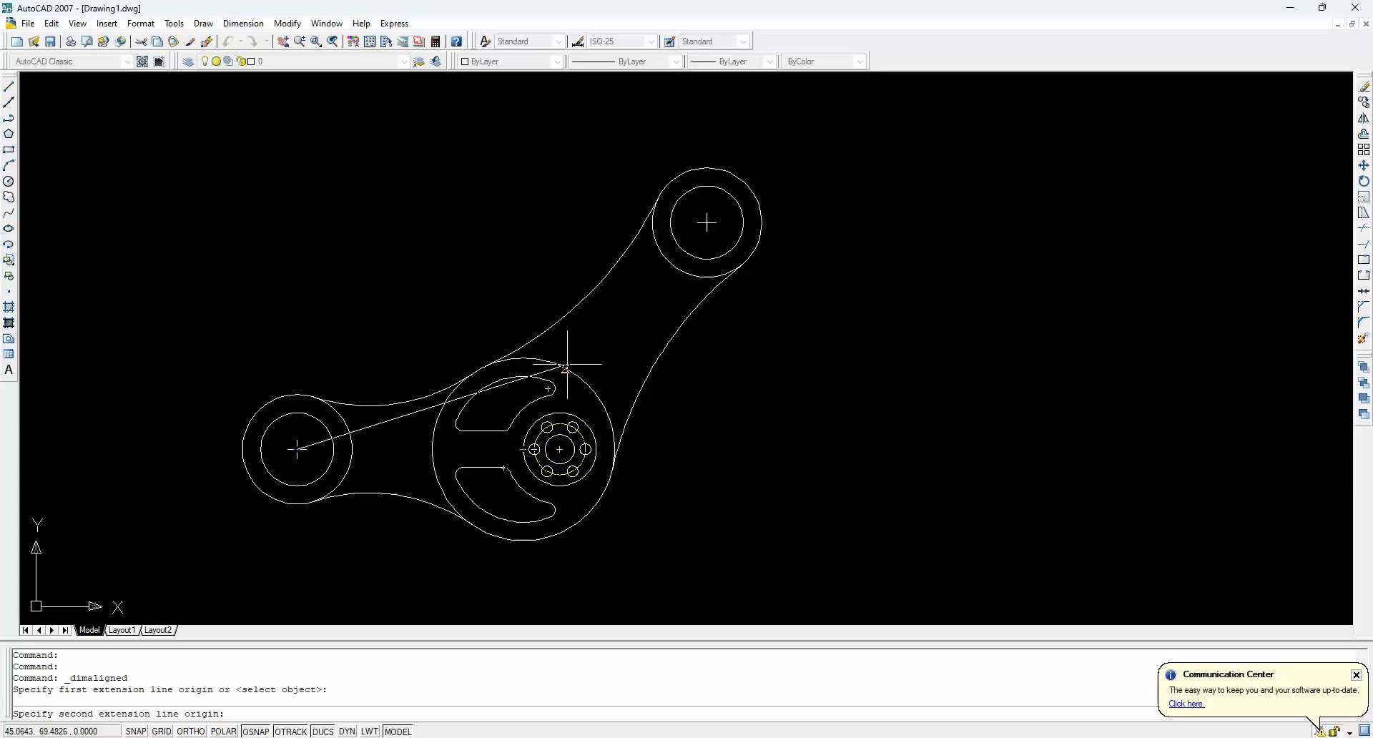
pyautogui.write('cen')
pyautogui.press('Return')
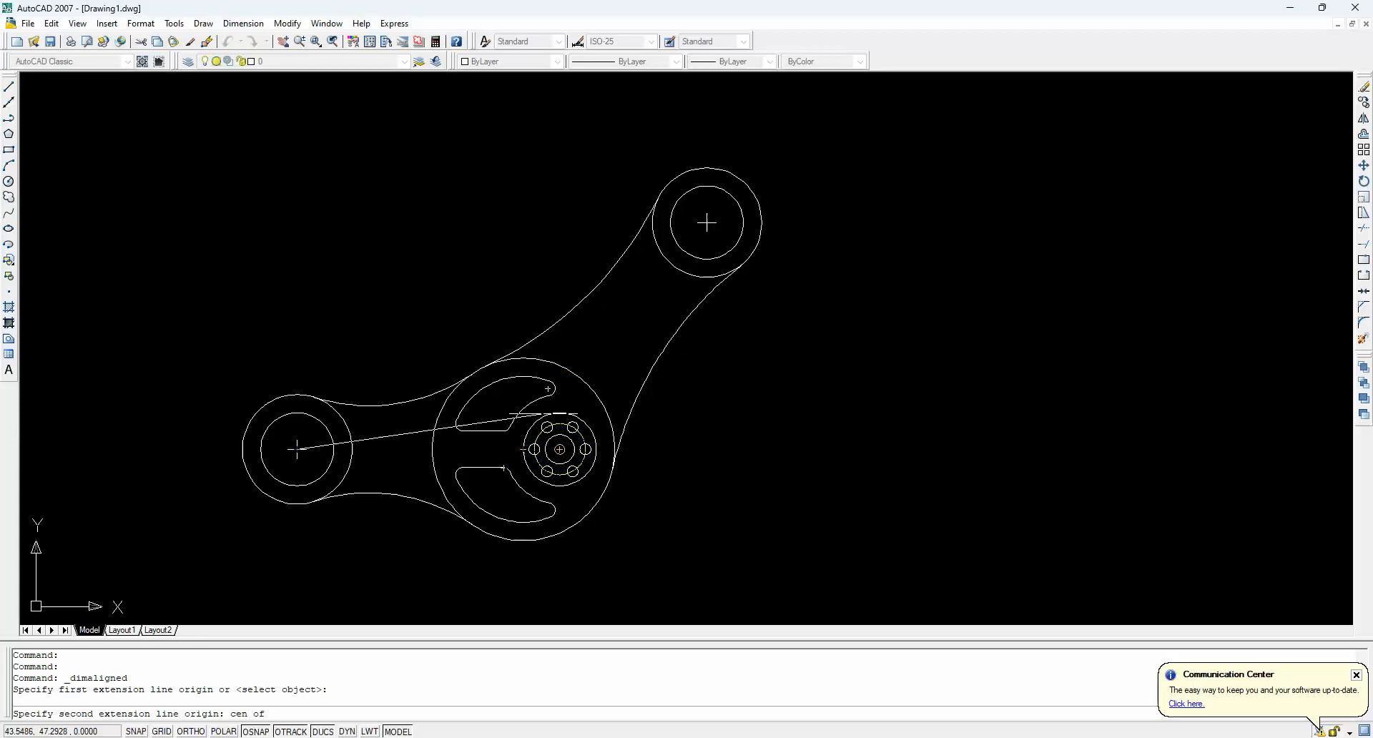
pyautogui.click(523, 449)
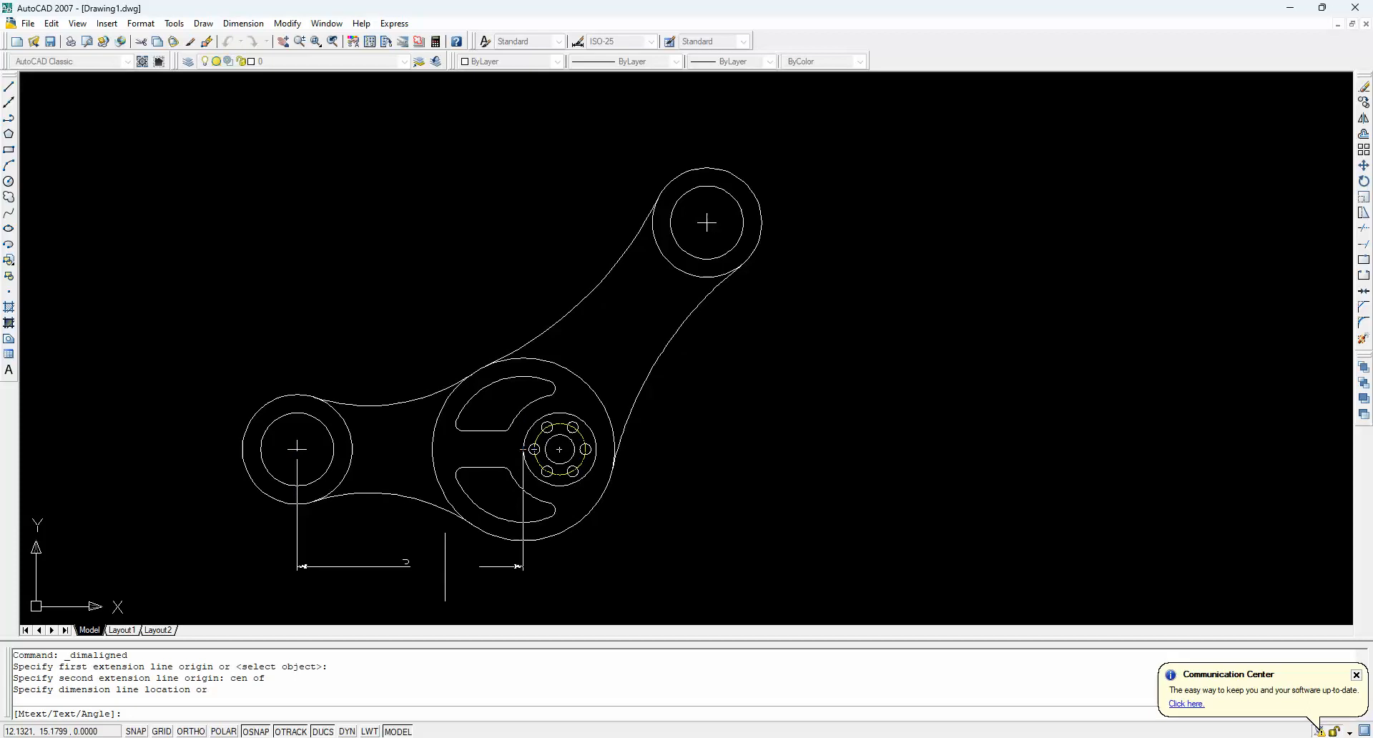
pyautogui.click(466, 576)
# Add an aligned dimension from the six-hole pattern's center to the large middle circle's center, in line with the existing dimension
pyautogui.press('Return')
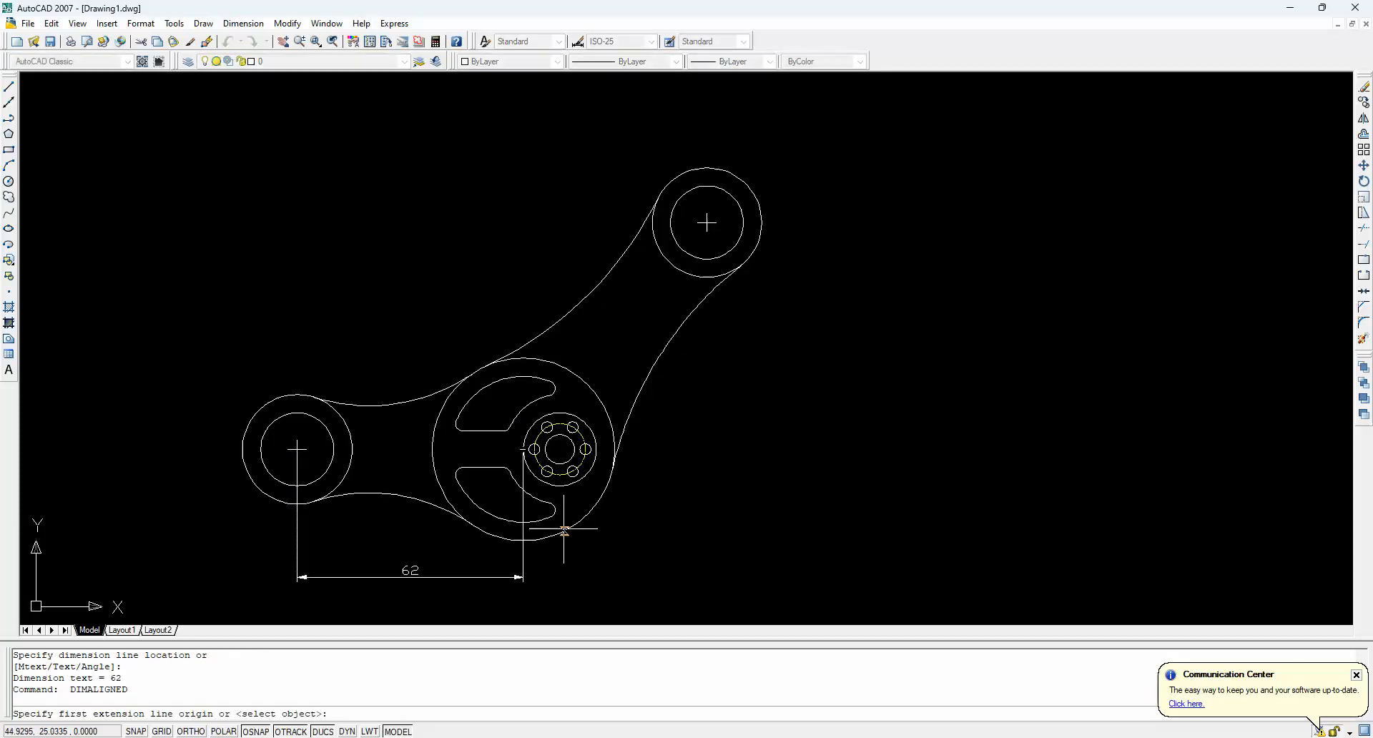
pyautogui.scroll(6, 565, 472)
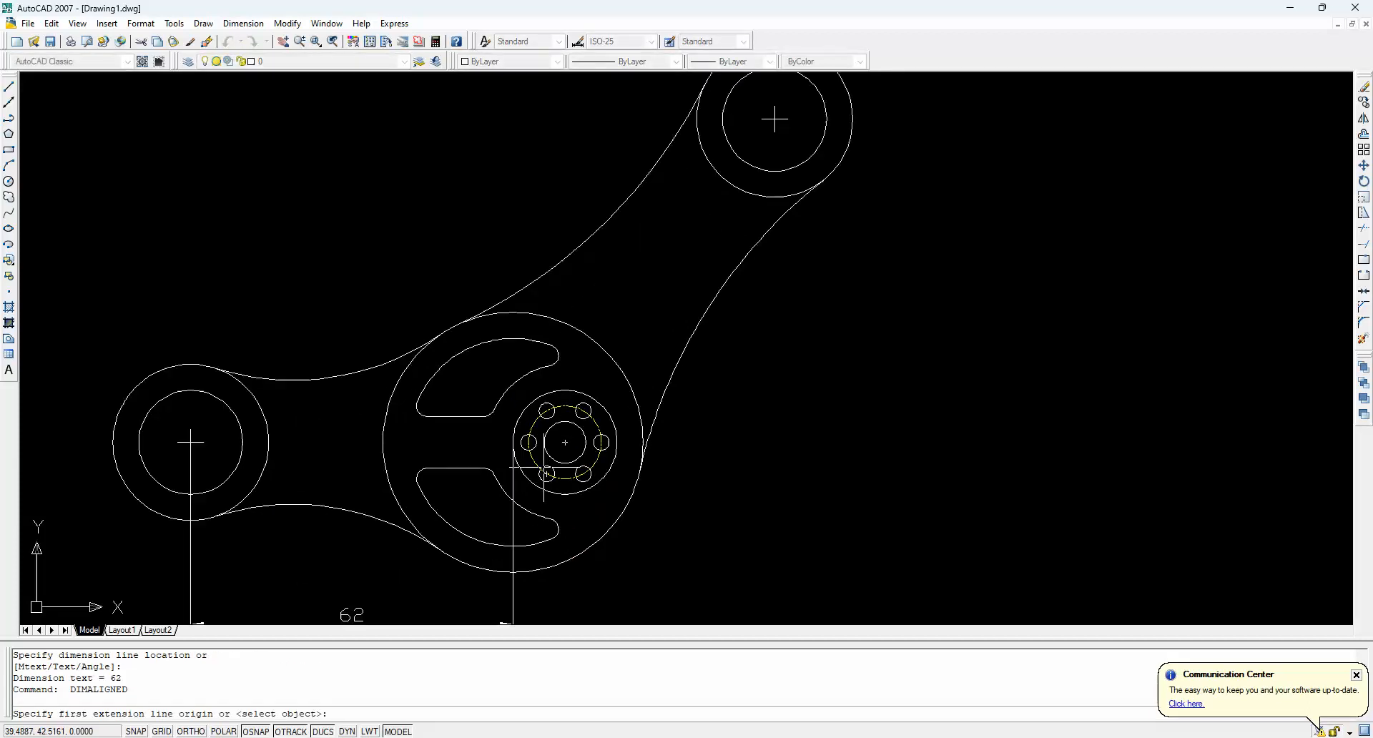
pyautogui.click(597, 397)
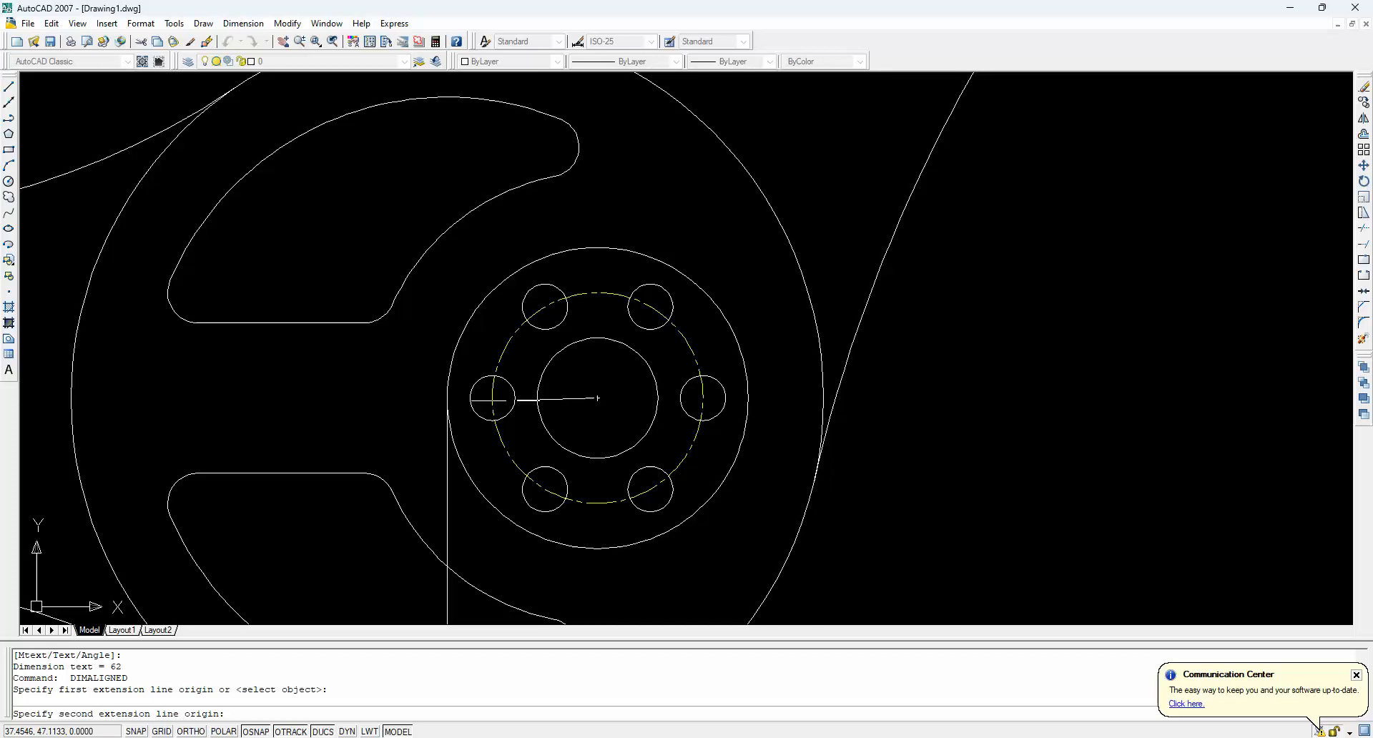
pyautogui.click(447, 398)
pyautogui.scroll(-5, 451, 397)
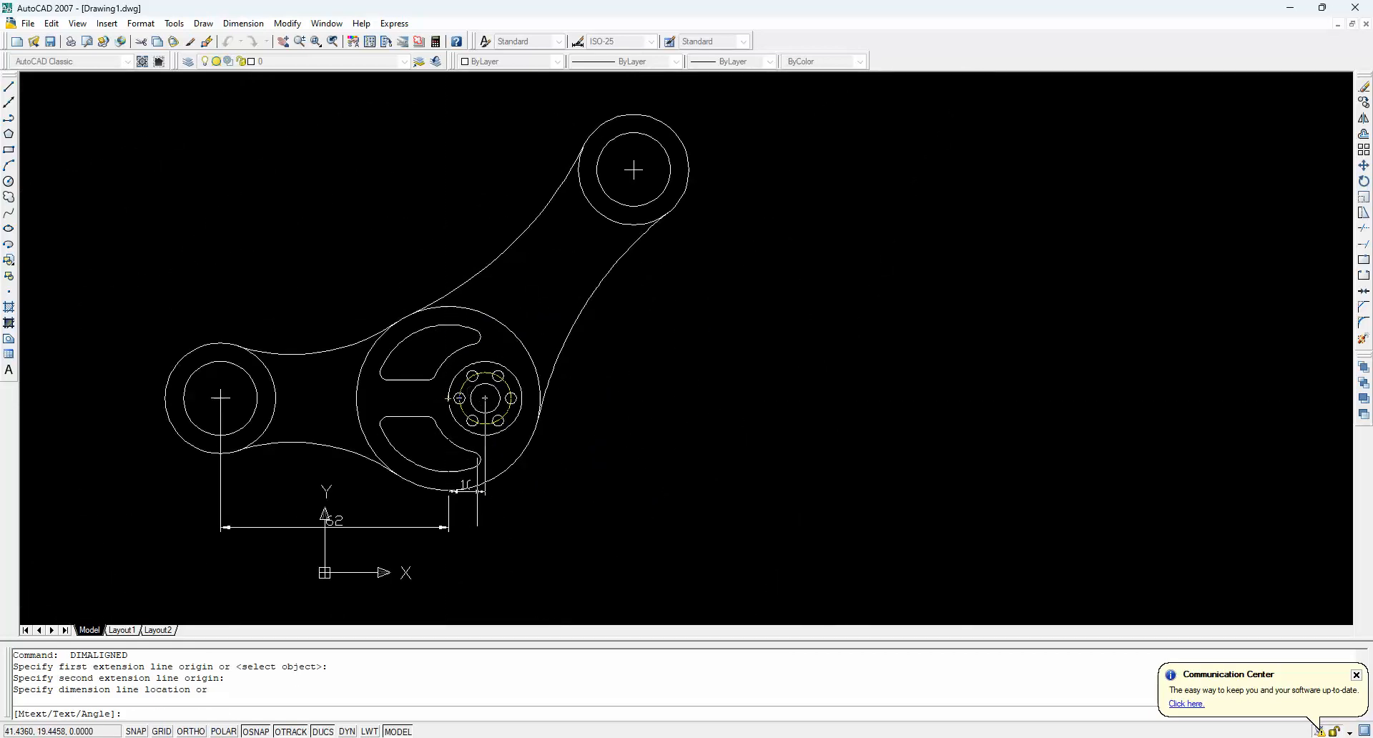
pyautogui.scroll(8, 457, 529)
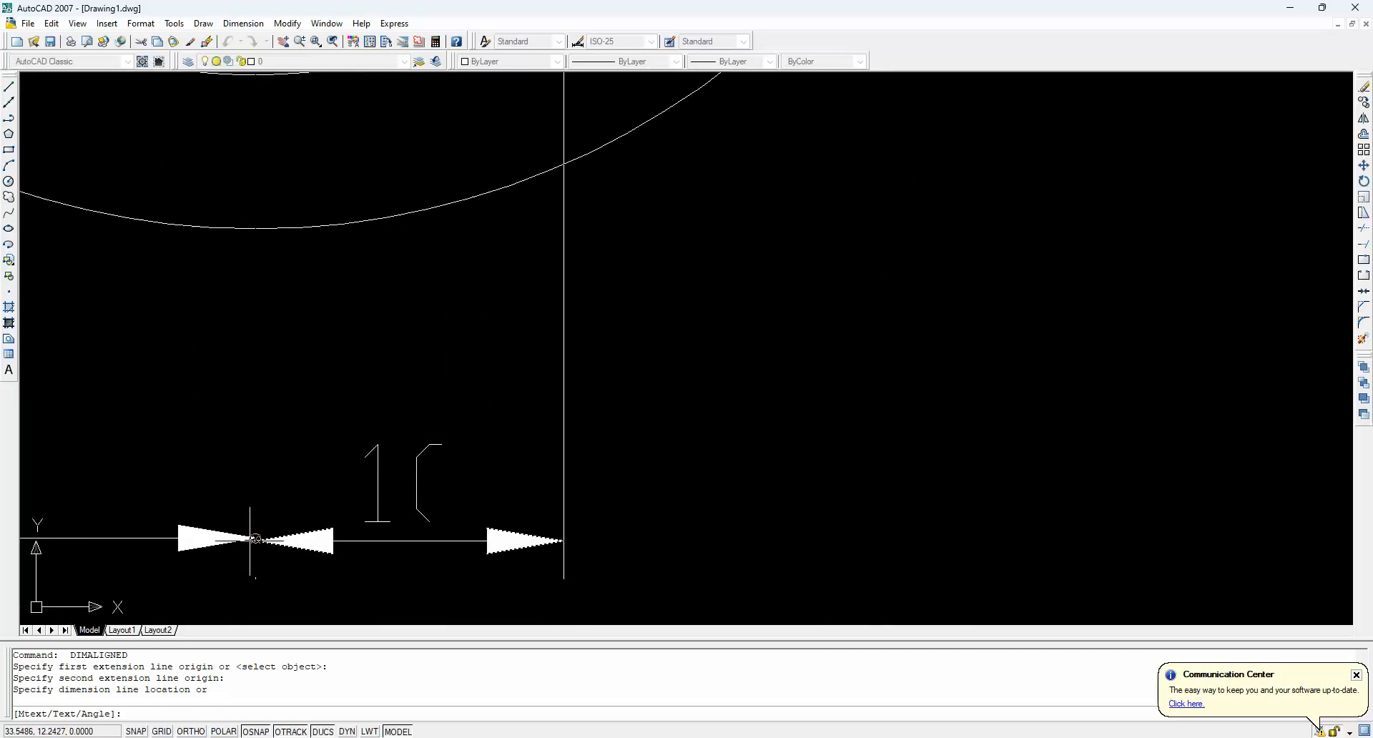
pyautogui.click(255, 538)
pyautogui.scroll(-6, 255, 538)
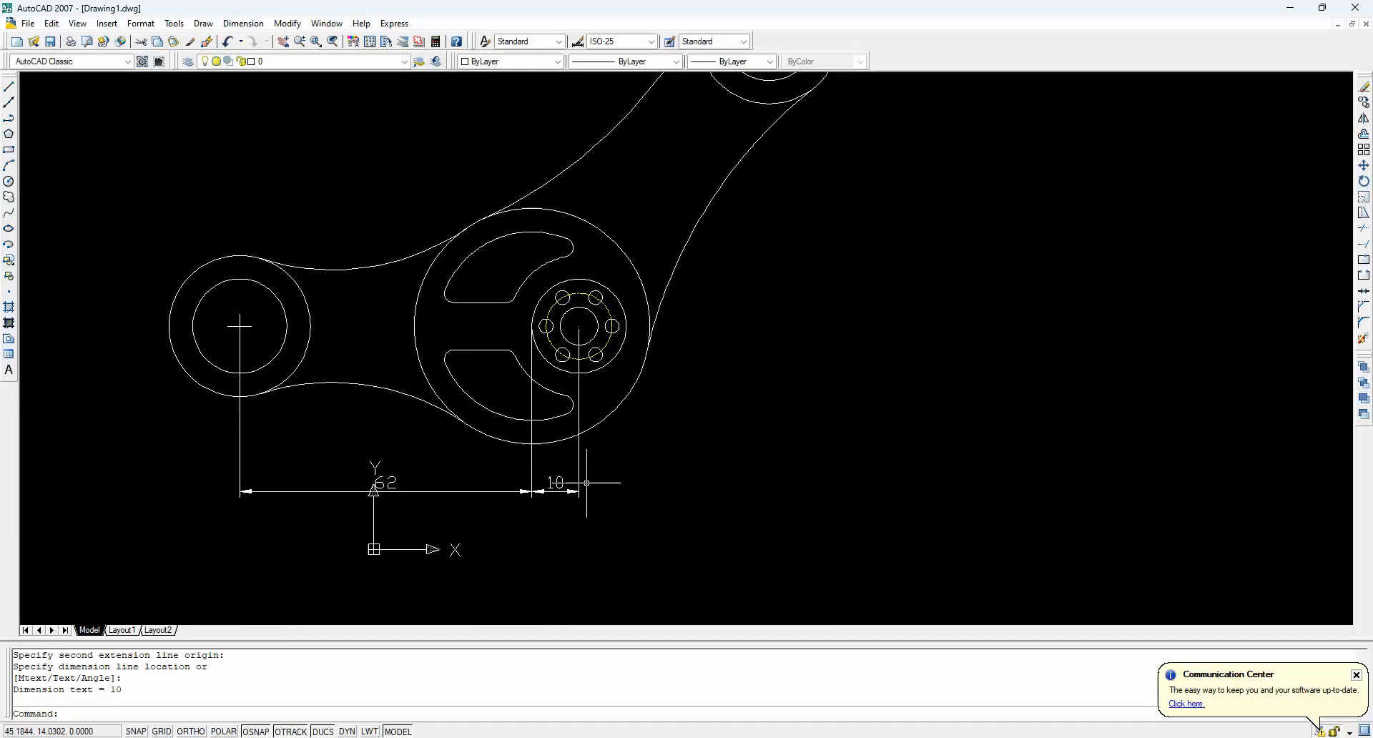
# Add an aligned dimension between the centers of the upper circle and the large middle circle, placed outside the upper arm
pyautogui.write('z')
pyautogui.press('Return')
pyautogui.write('a')
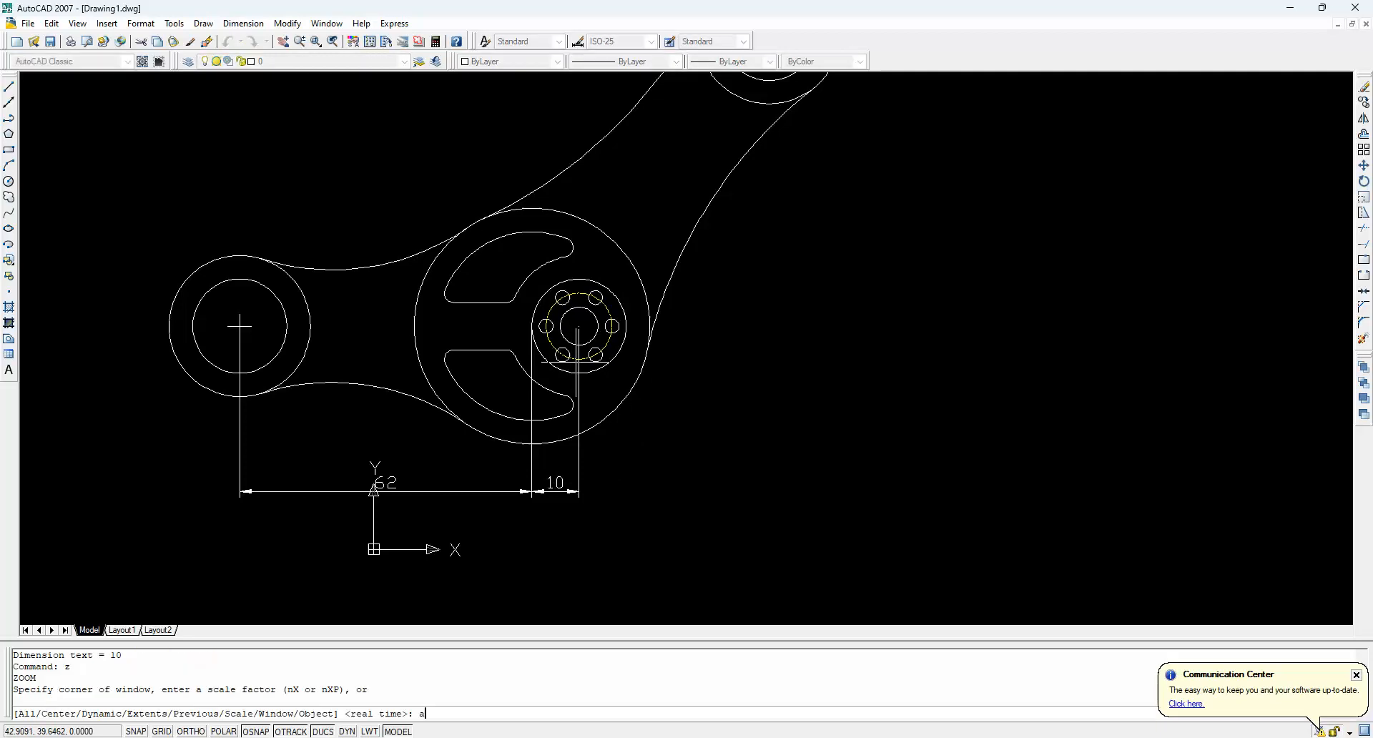
pyautogui.press('Return')
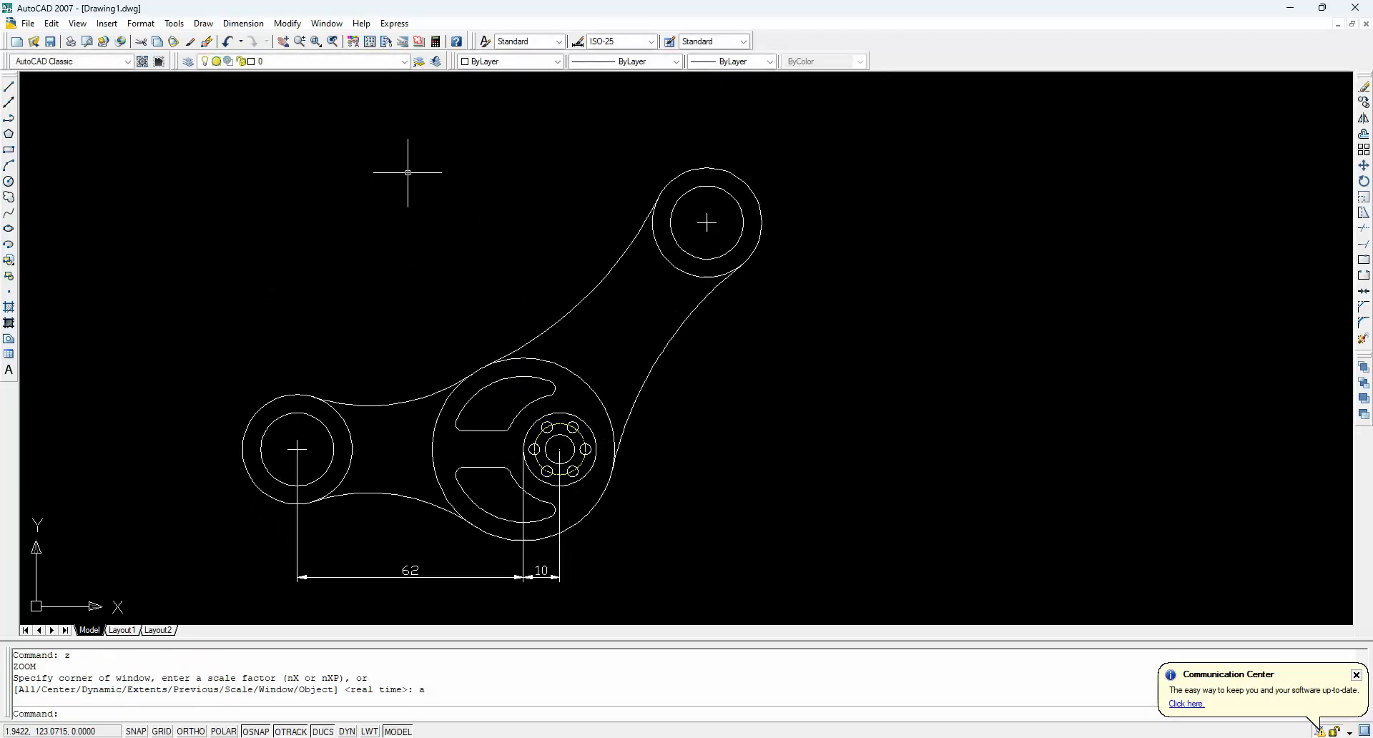
pyautogui.click(243, 24)
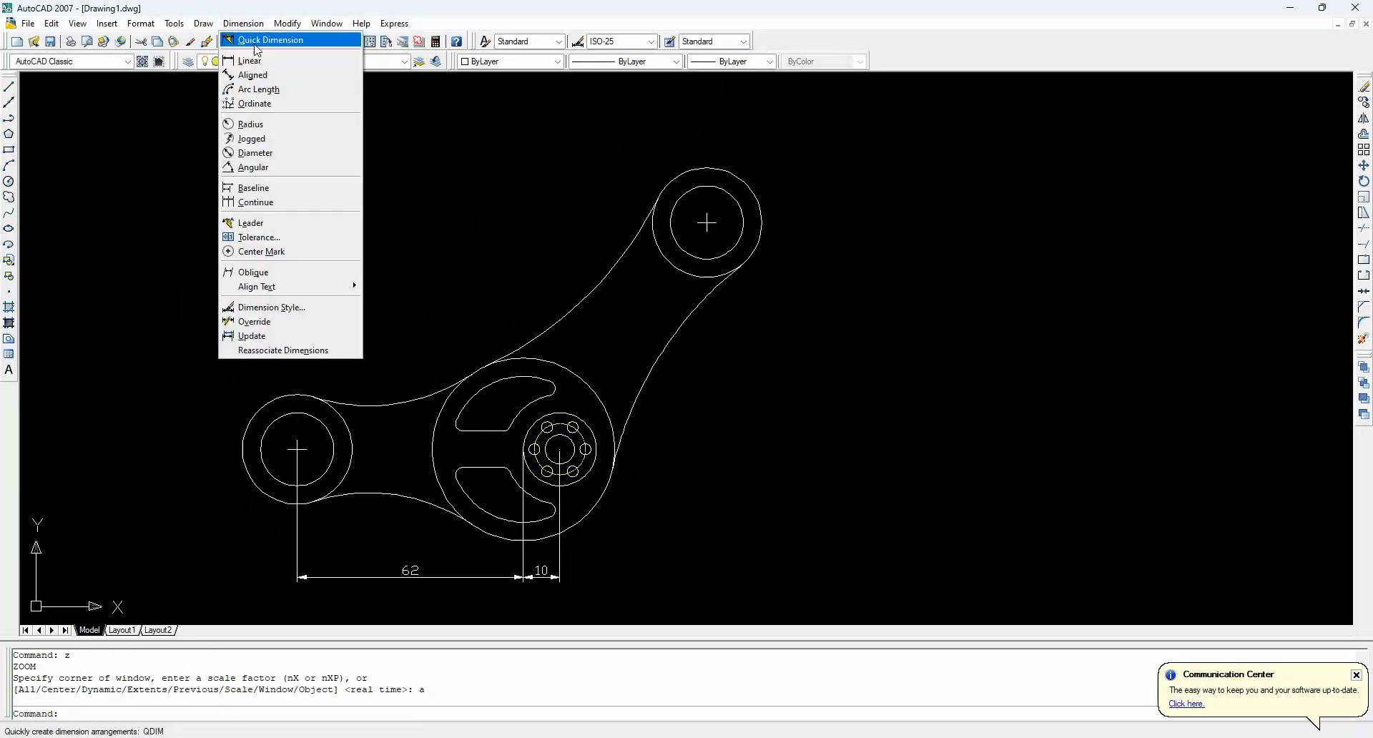
pyautogui.click(262, 85)
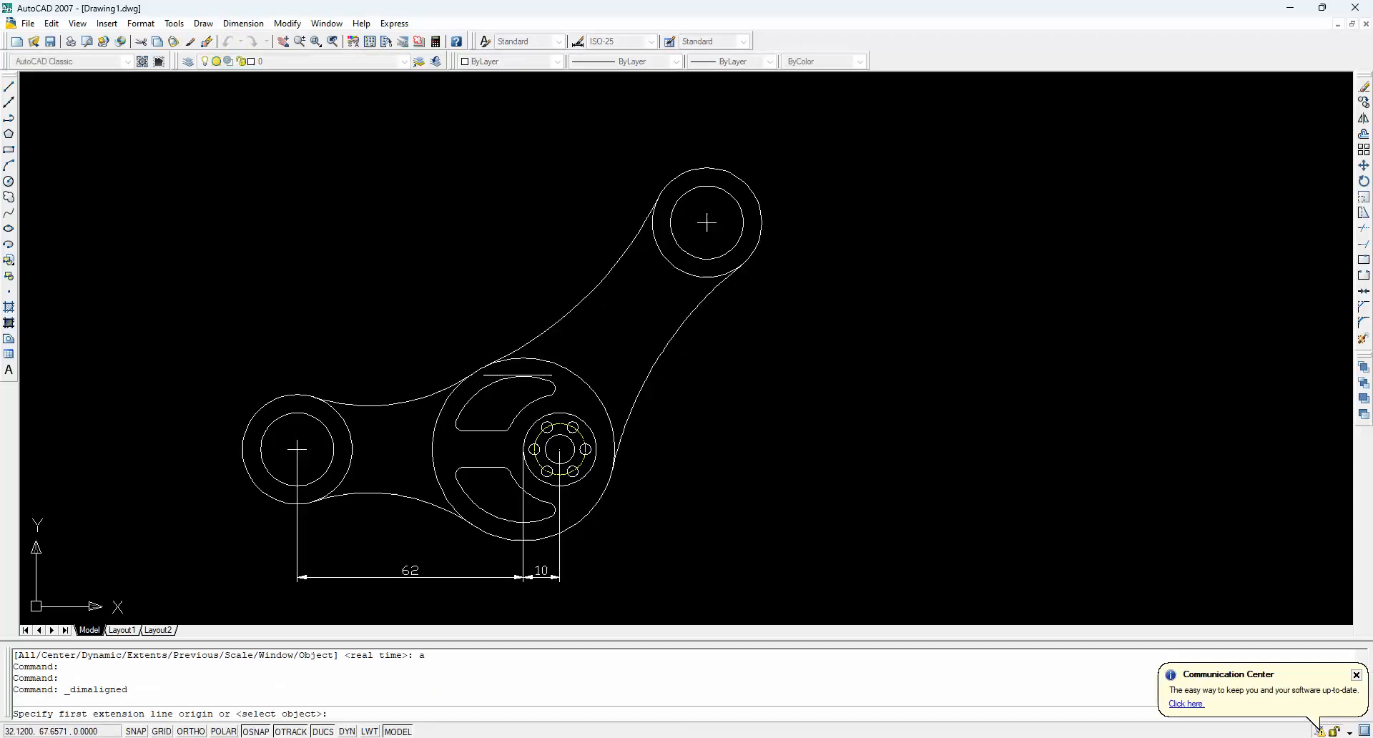
pyautogui.click(706, 222)
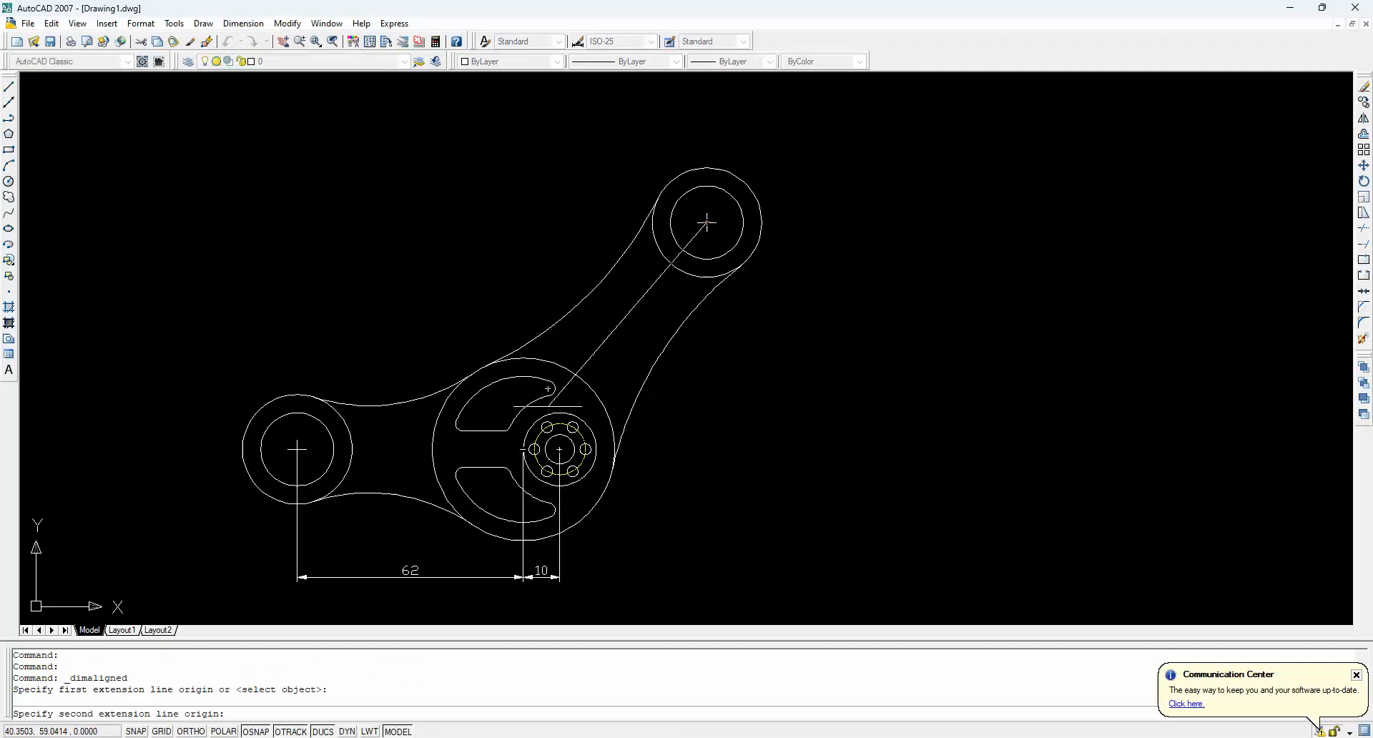
pyautogui.scroll(6, 540, 463)
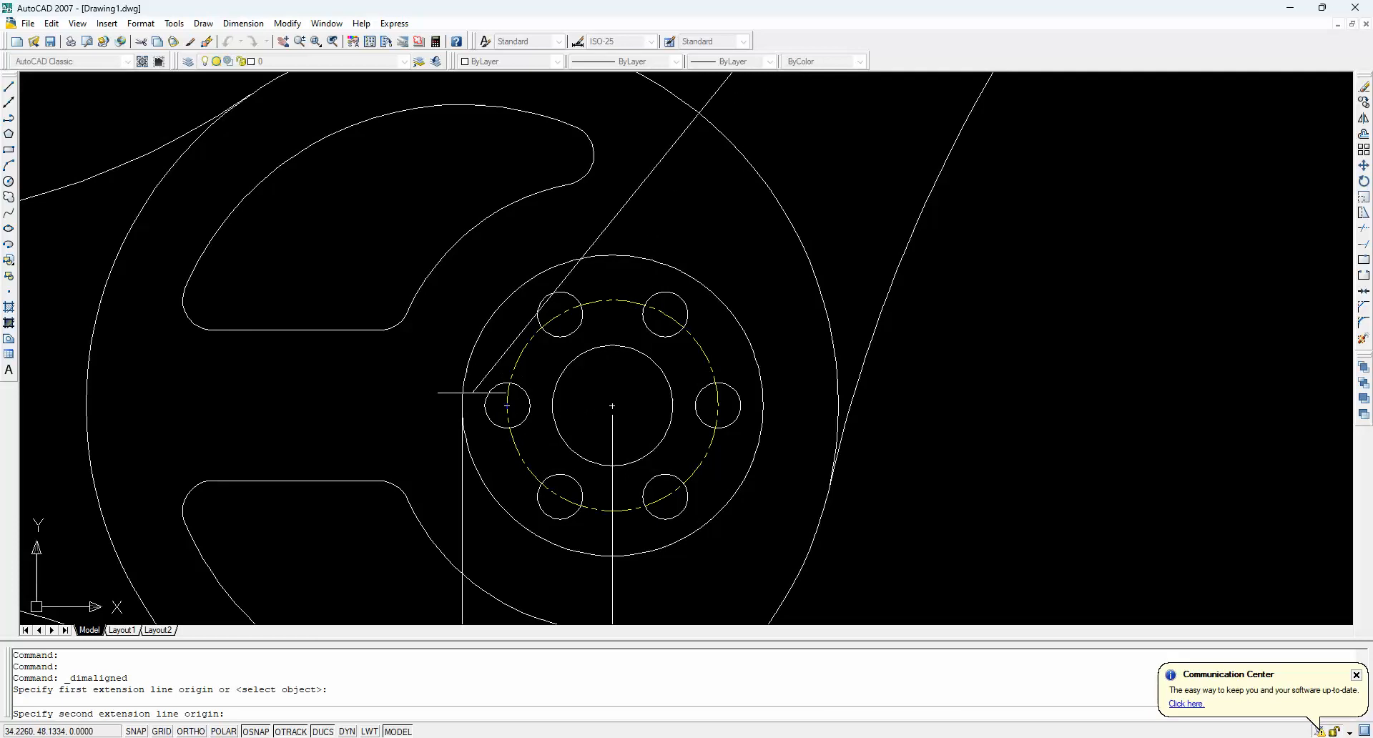
pyautogui.write('cen of')
pyautogui.press('Return')
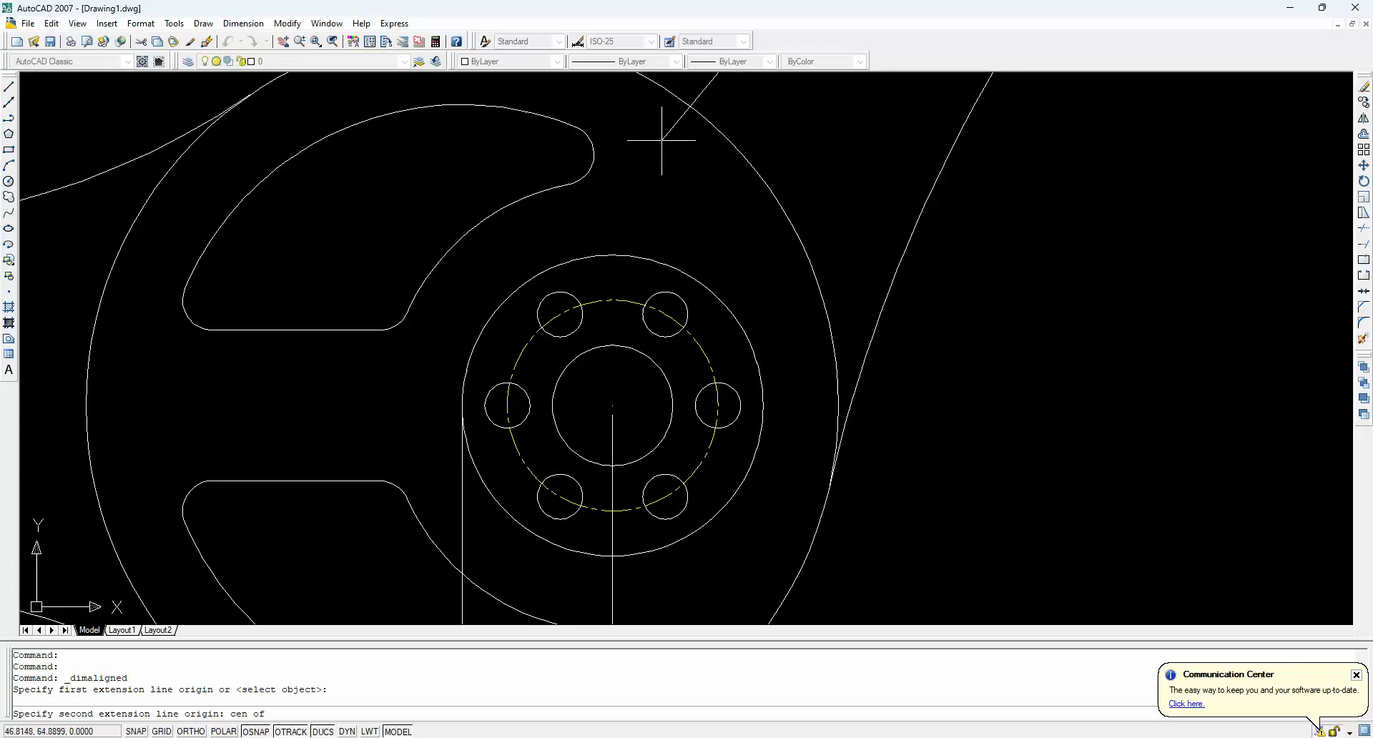
pyautogui.click(694, 112)
pyautogui.scroll(-4, 625, 208)
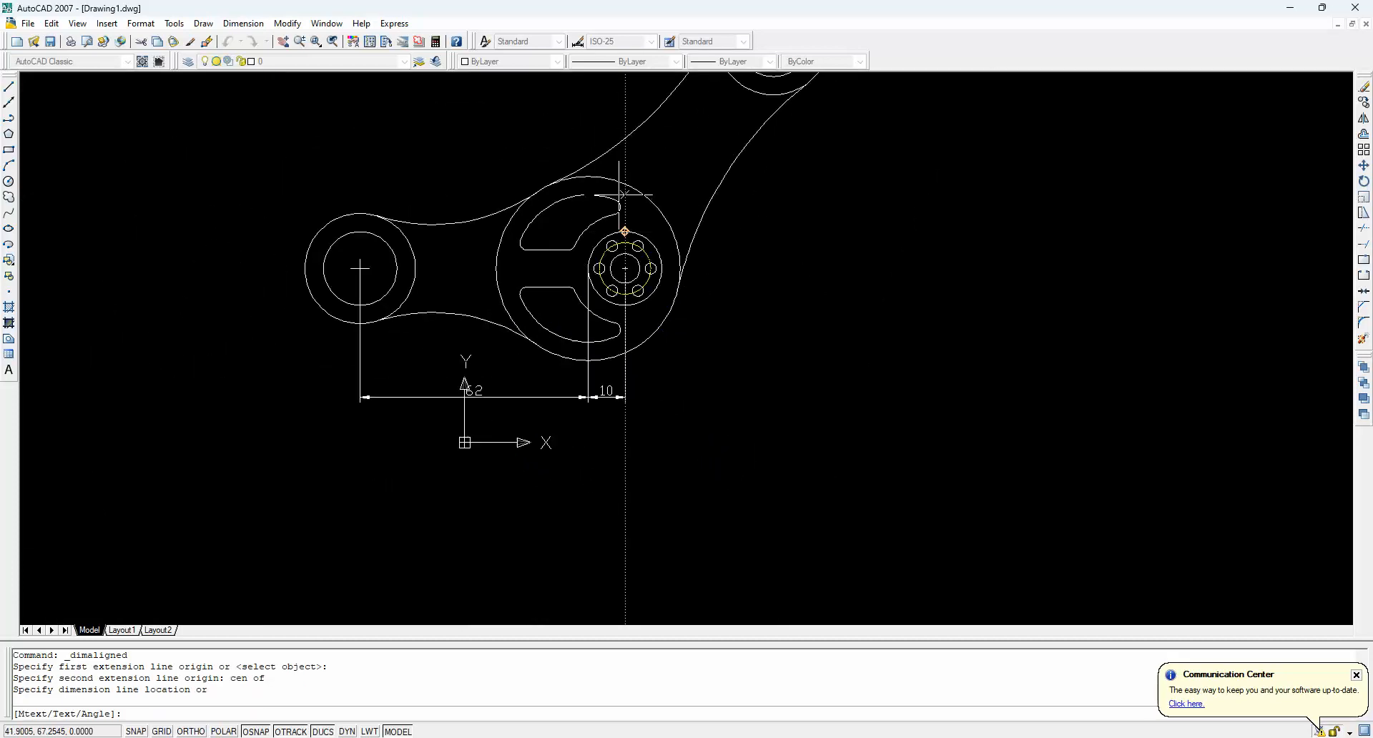
pyautogui.scroll(-2, 674, 283)
pyautogui.scroll(5, 645, 203)
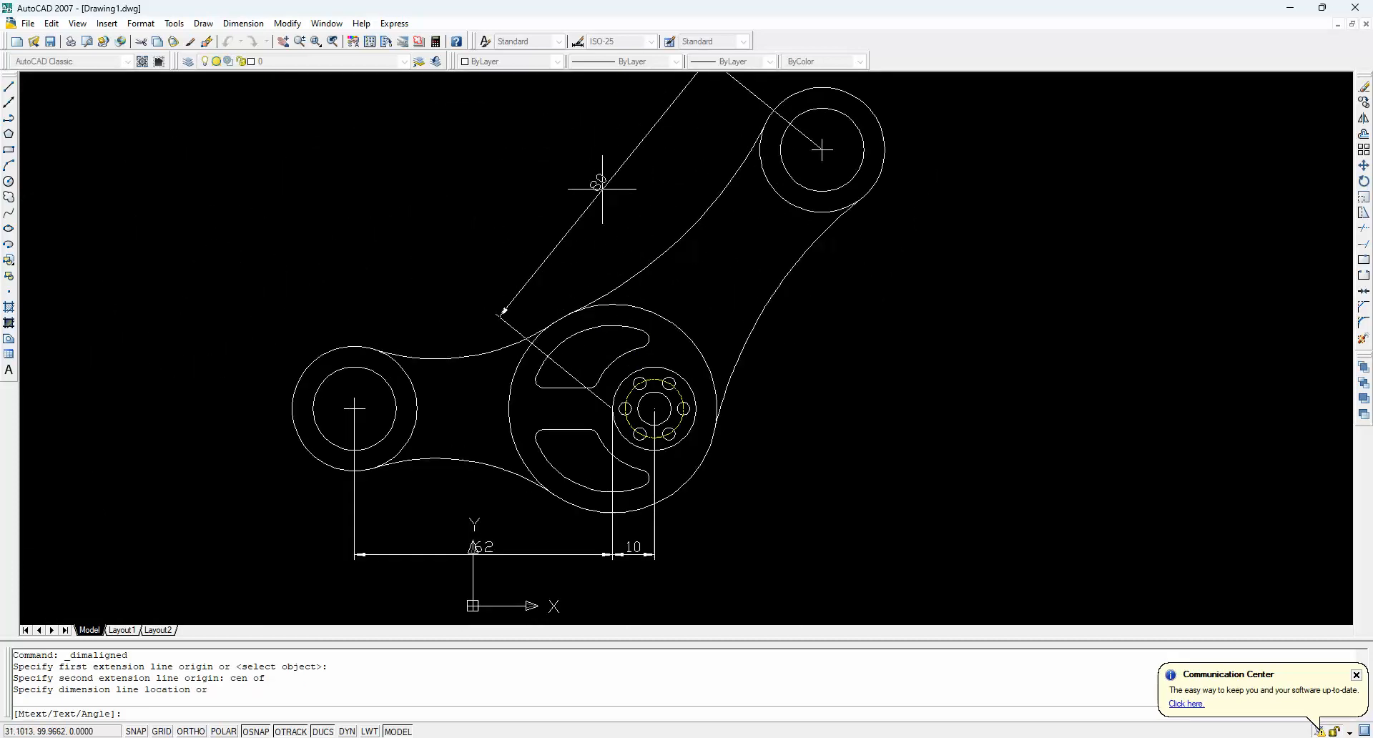
pyautogui.click(602, 188)
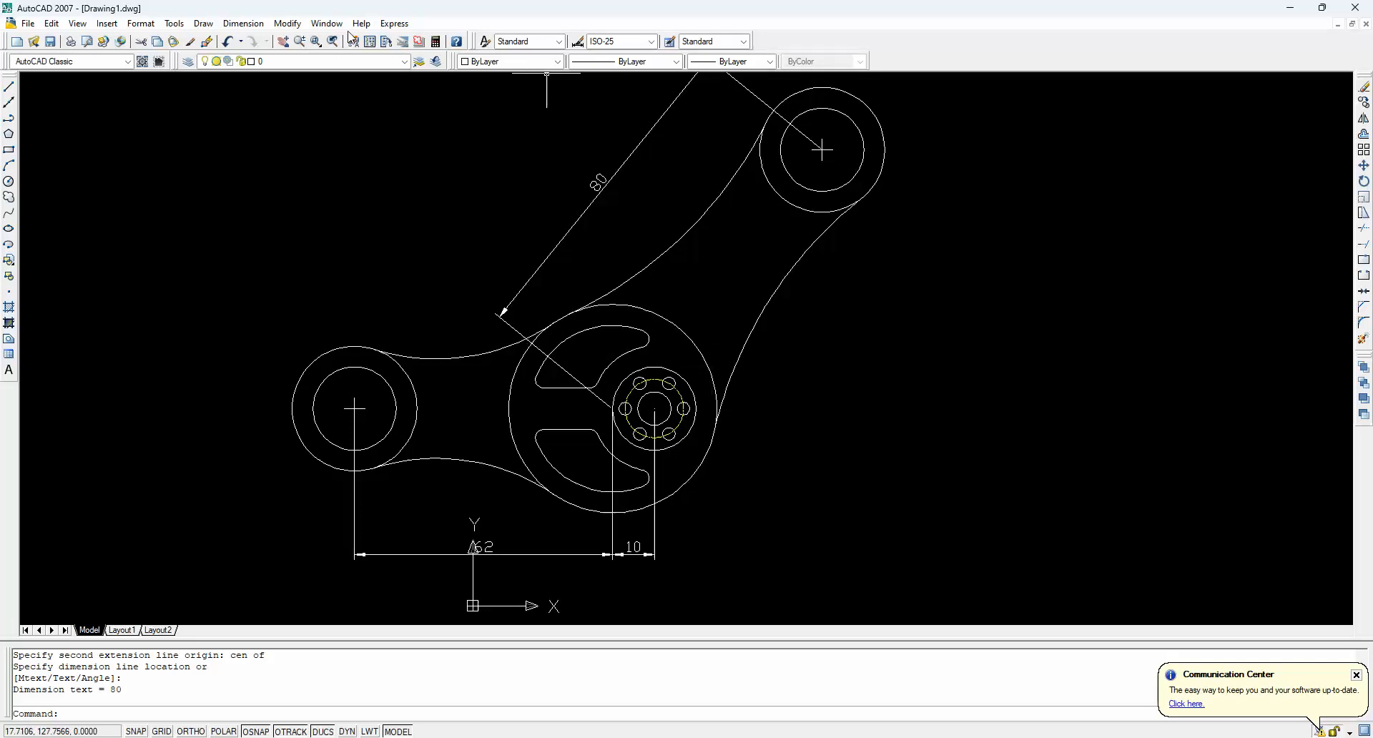
# Add diameter dimensions to the outer and inner circles at the upper end of the part
pyautogui.click(260, 24)
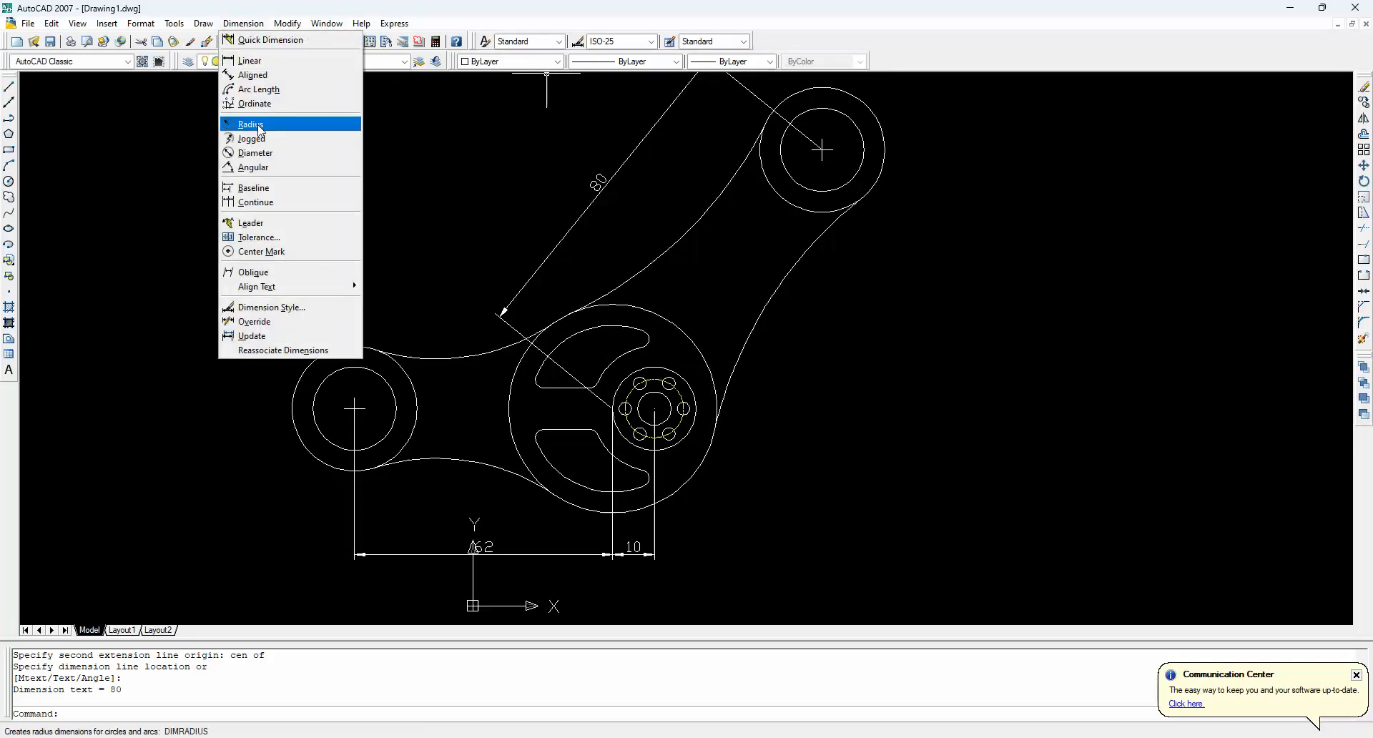
pyautogui.click(258, 152)
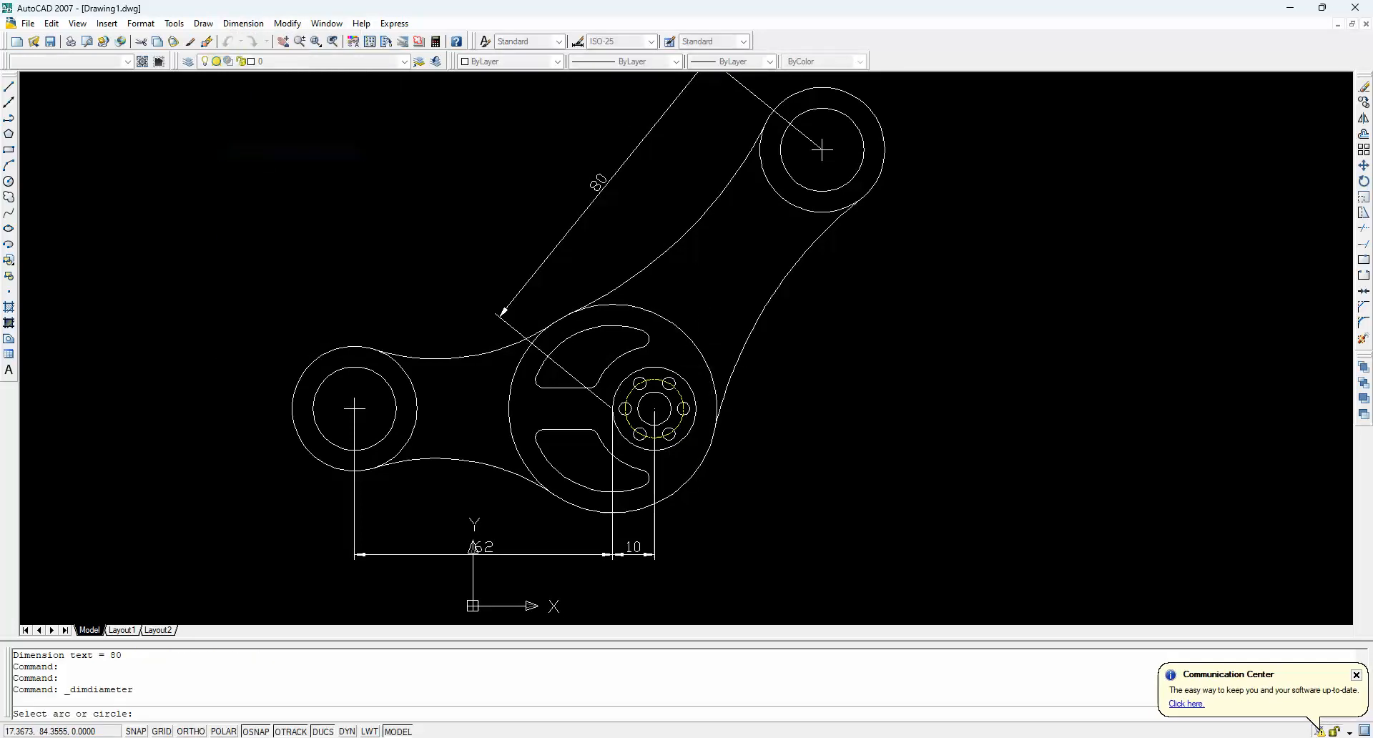
pyautogui.click(865, 104)
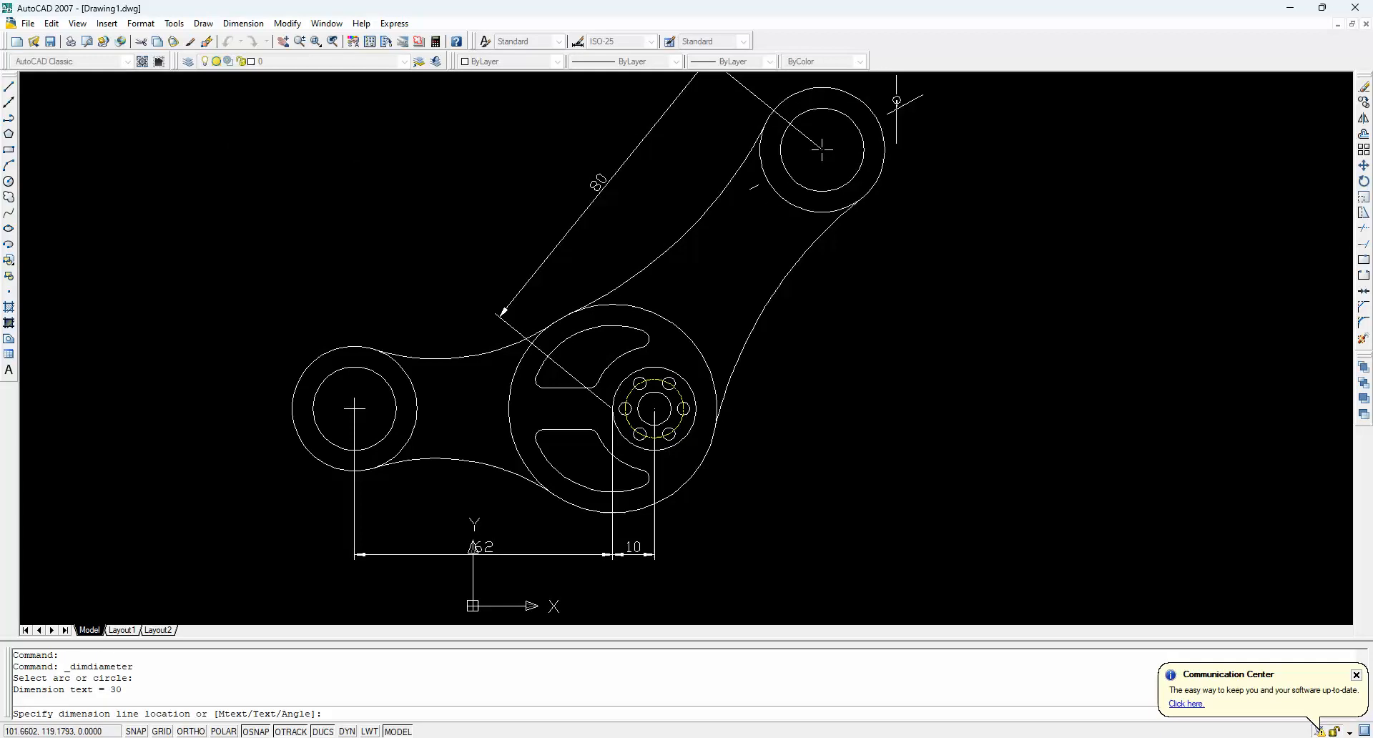
pyautogui.click(929, 98)
pyautogui.press('Return')
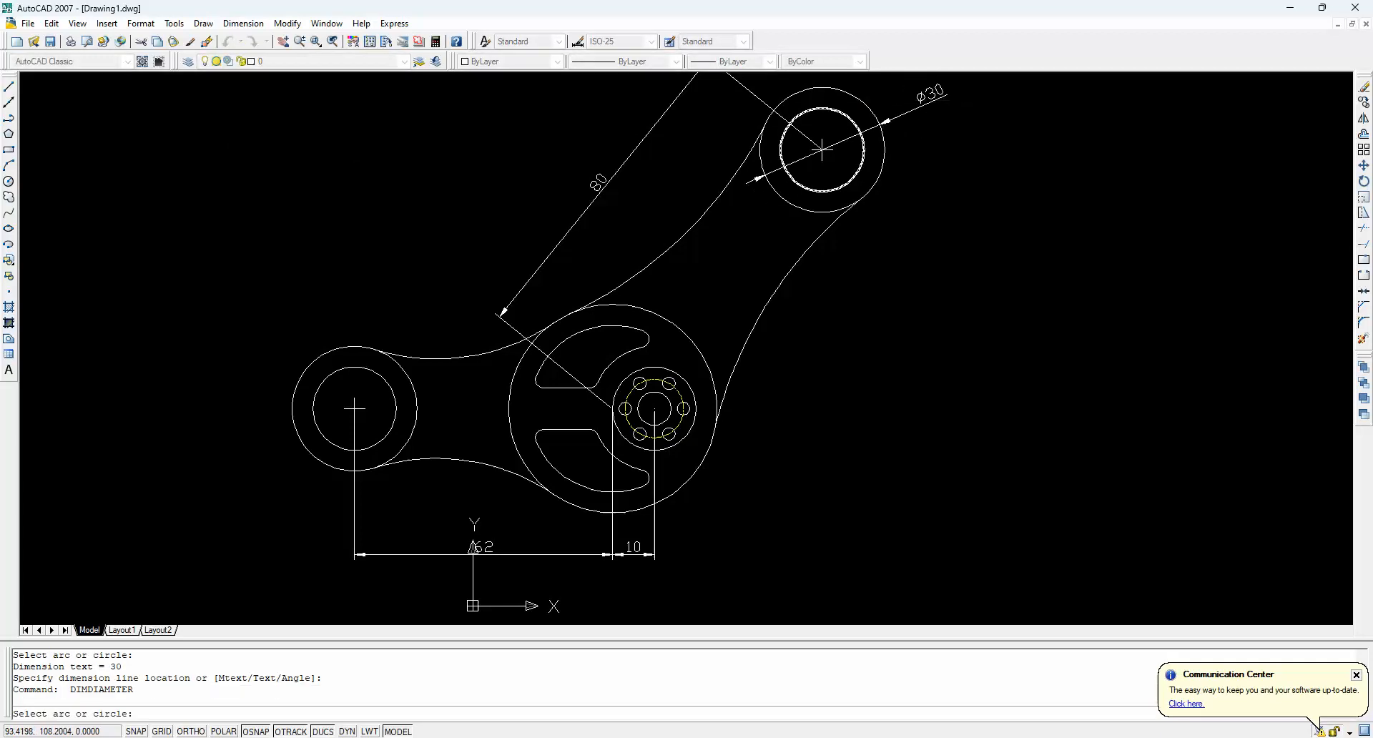
pyautogui.click(862, 153)
pyautogui.click(940, 178)
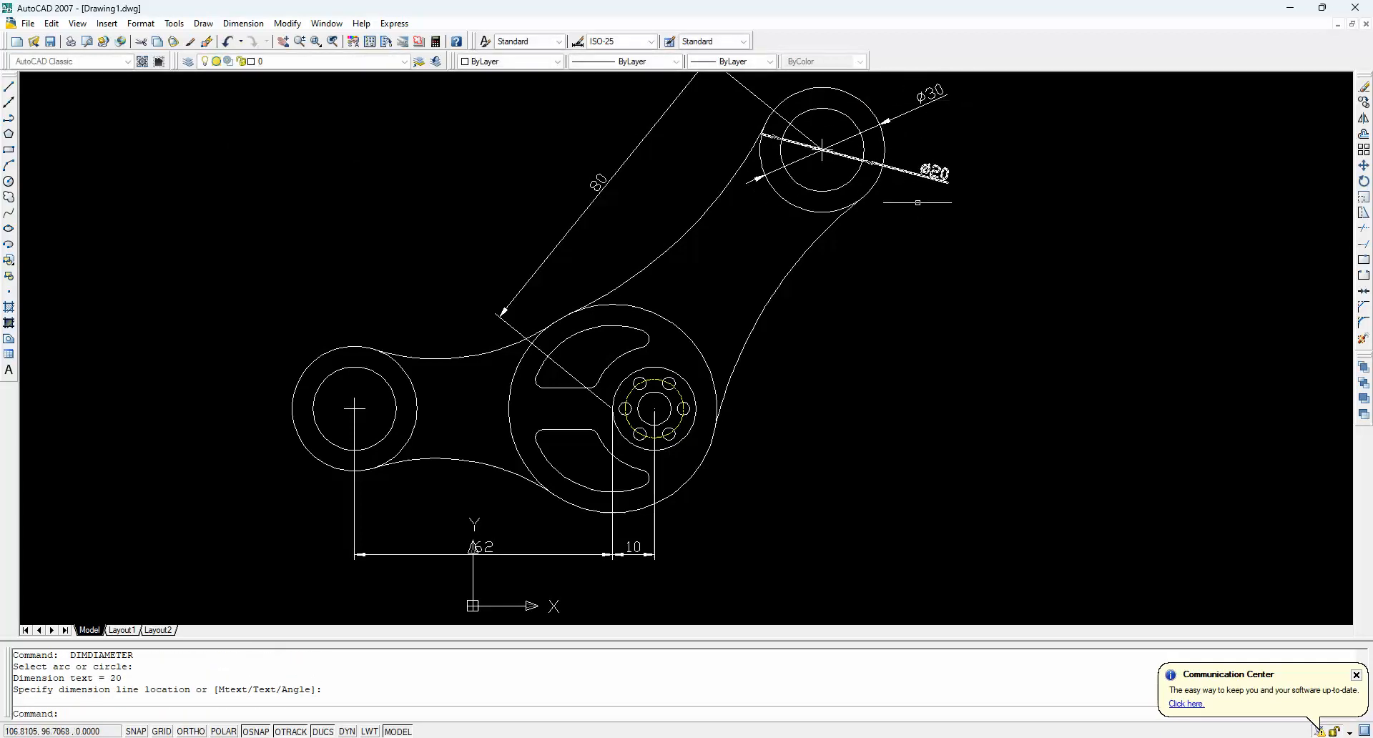
# Add diameter dimensions to the inner and outer circles at the part's lower end, placed outside the outline
pyautogui.press('Return')
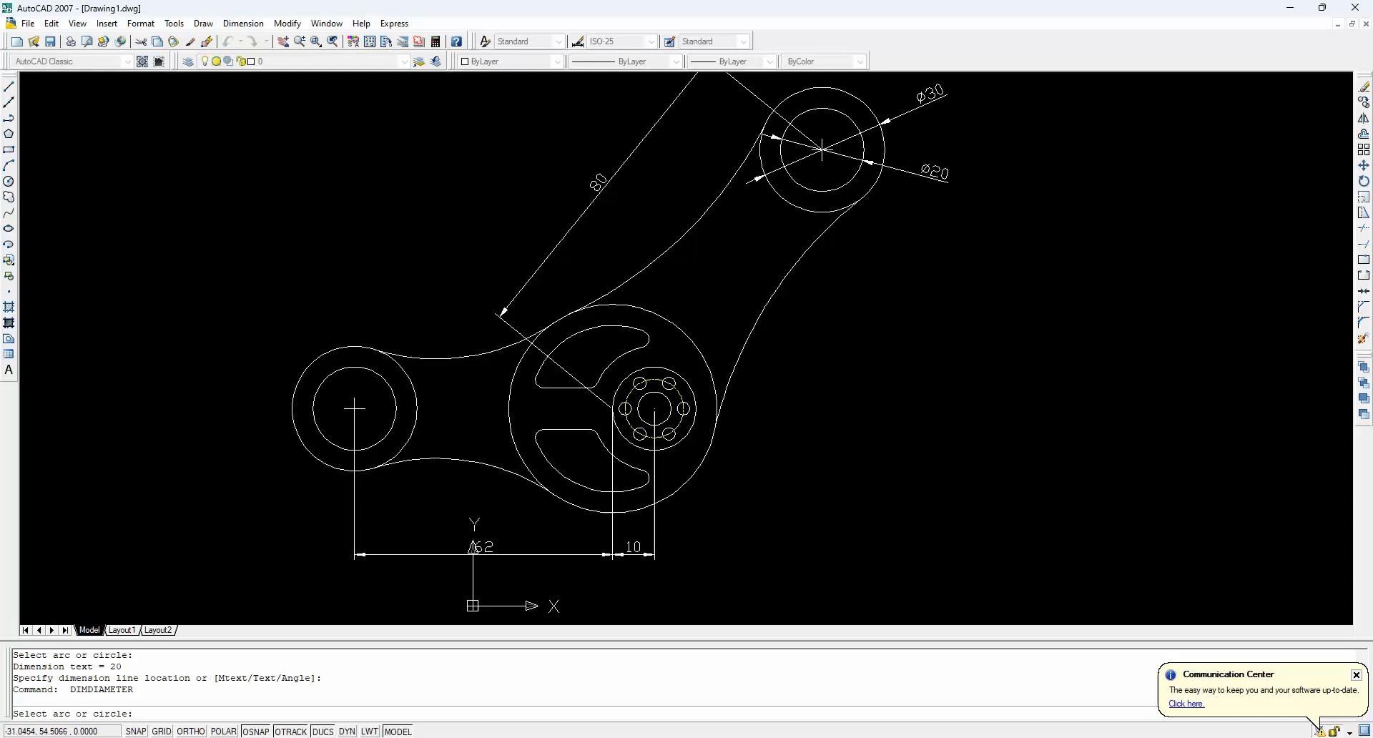
pyautogui.click(346, 370)
pyautogui.click(285, 299)
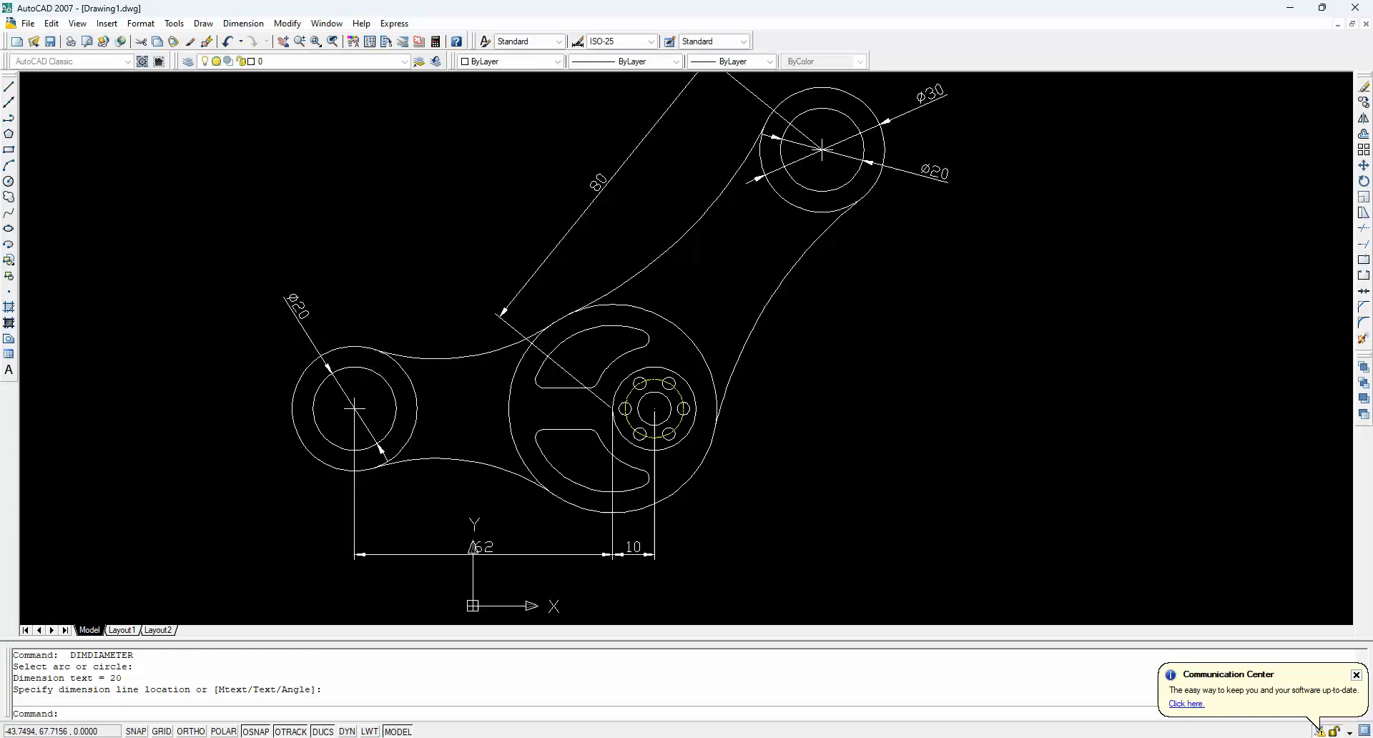
pyautogui.press('Return')
pyautogui.click(308, 395)
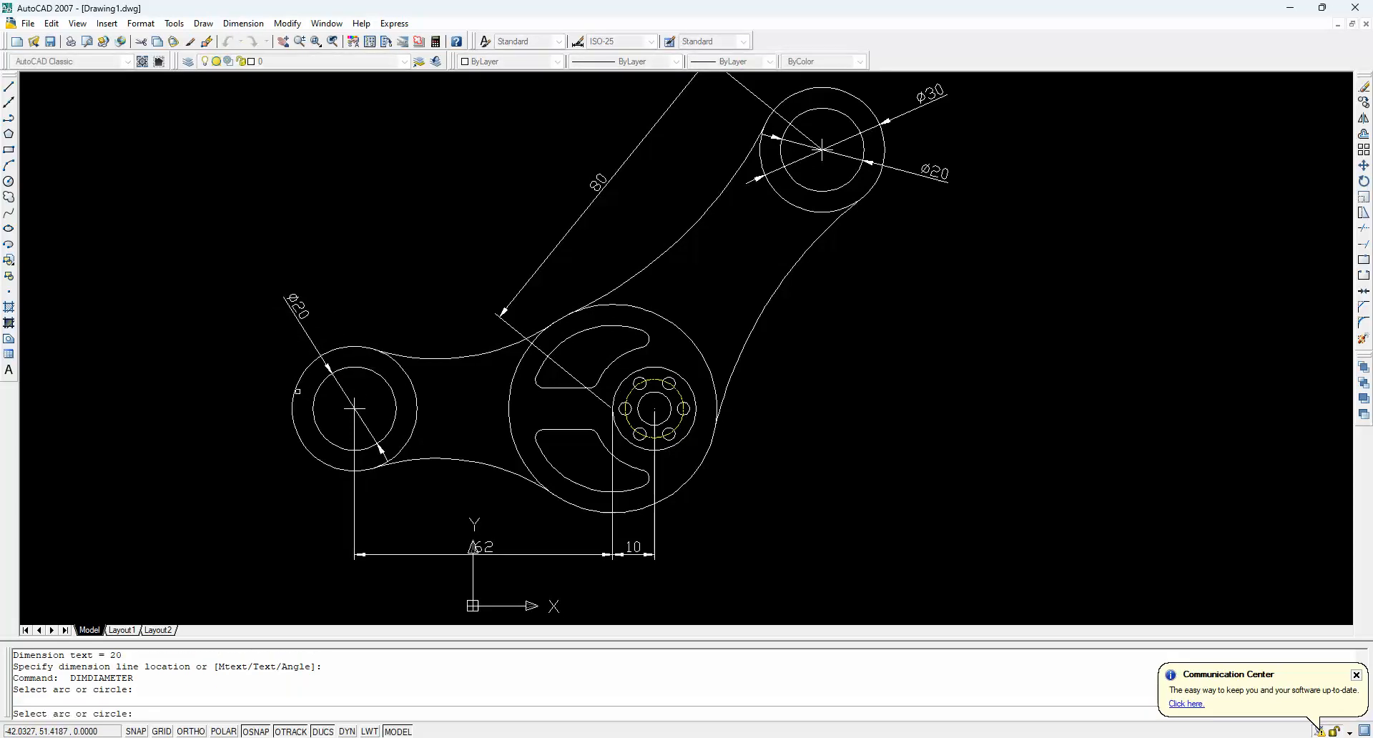
pyautogui.click(297, 391)
pyautogui.click(236, 372)
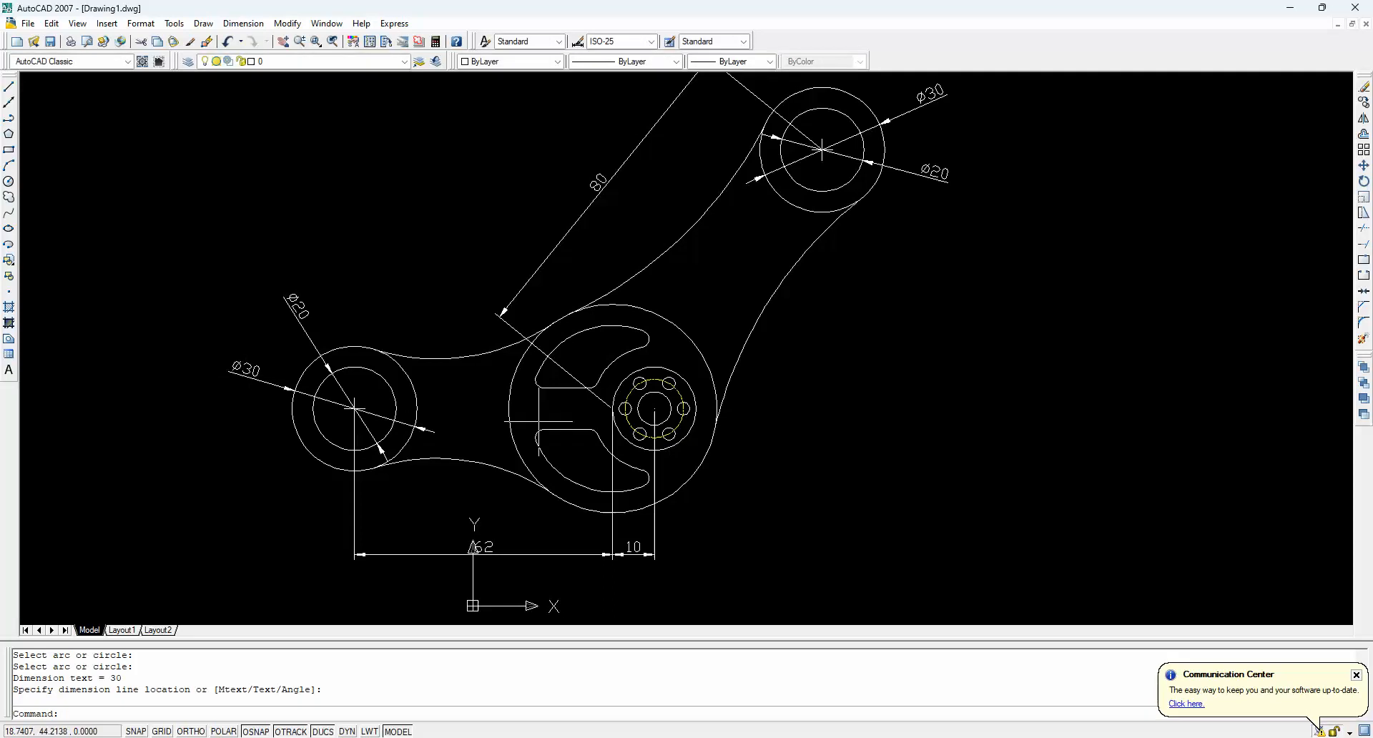
# Add a diameter dimension to the large middle circle, with its text outside the part at the lower right
pyautogui.press('Return')
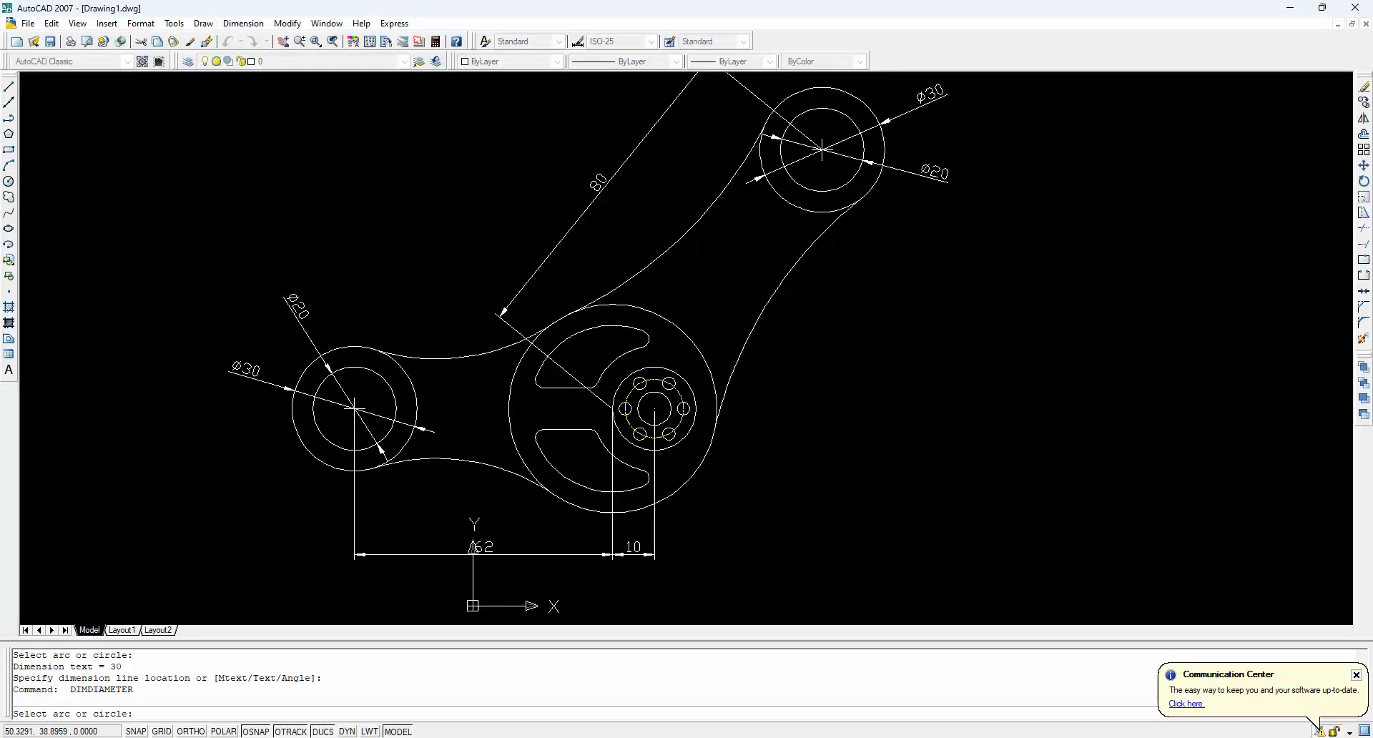
pyautogui.click(695, 460)
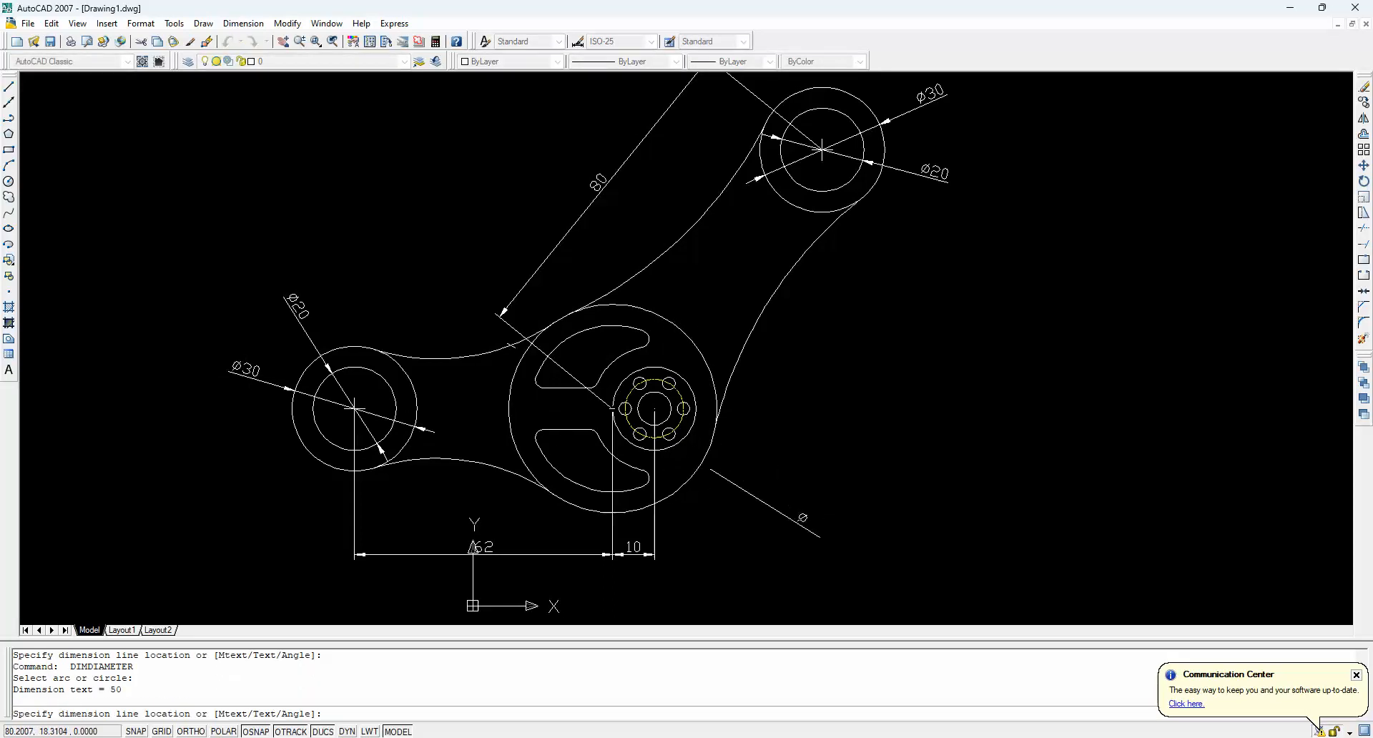
pyautogui.click(804, 533)
# Add diameter dimensions to the right-hand tangent arc of the upper arm and the top tangent arc of the lower arm
pyautogui.press('Return')
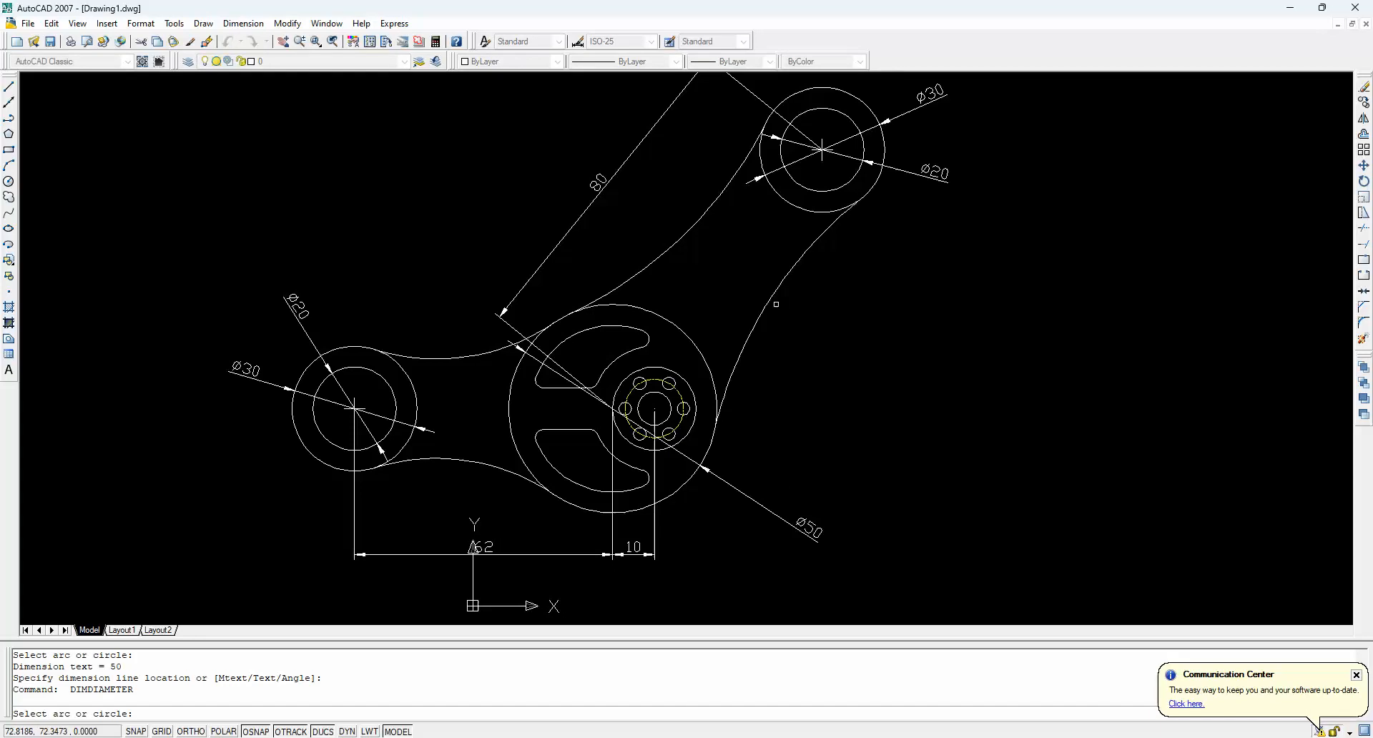
pyautogui.click(770, 299)
pyautogui.click(829, 356)
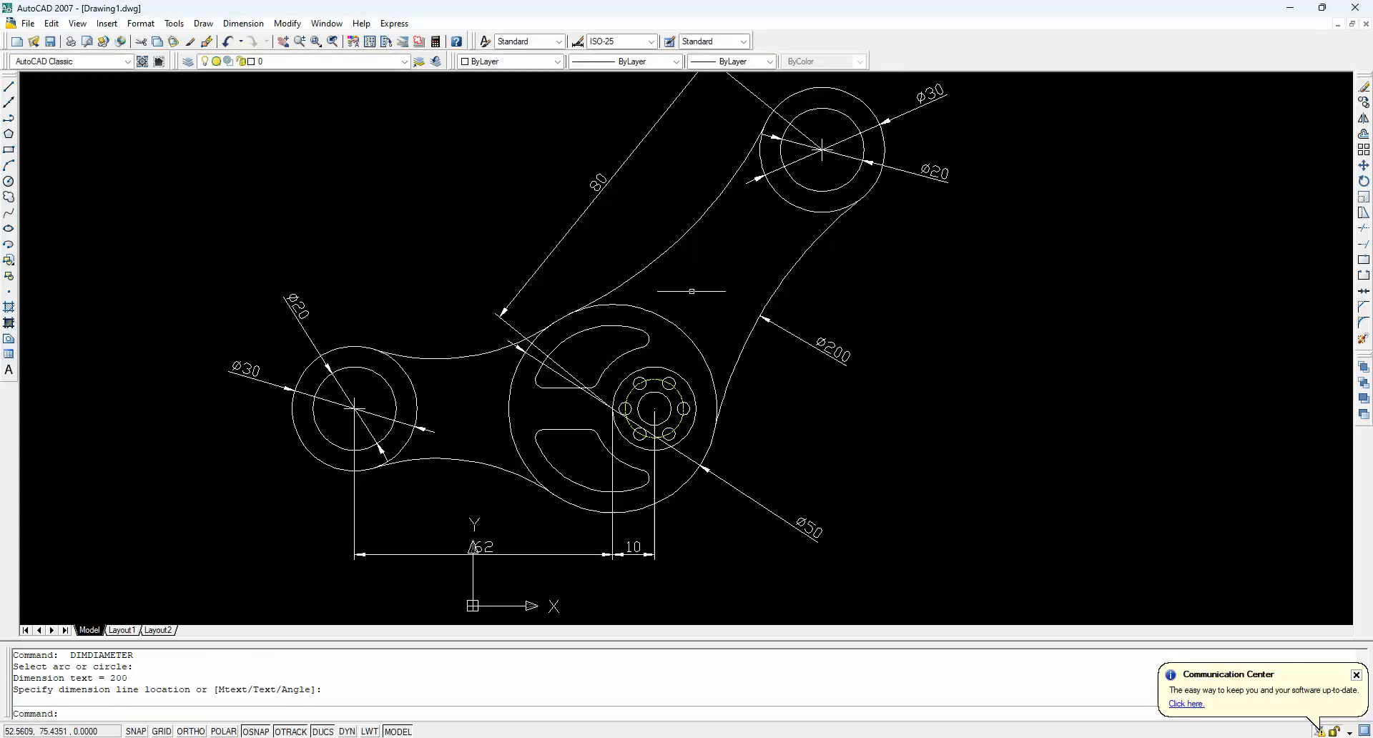
pyautogui.press('Return')
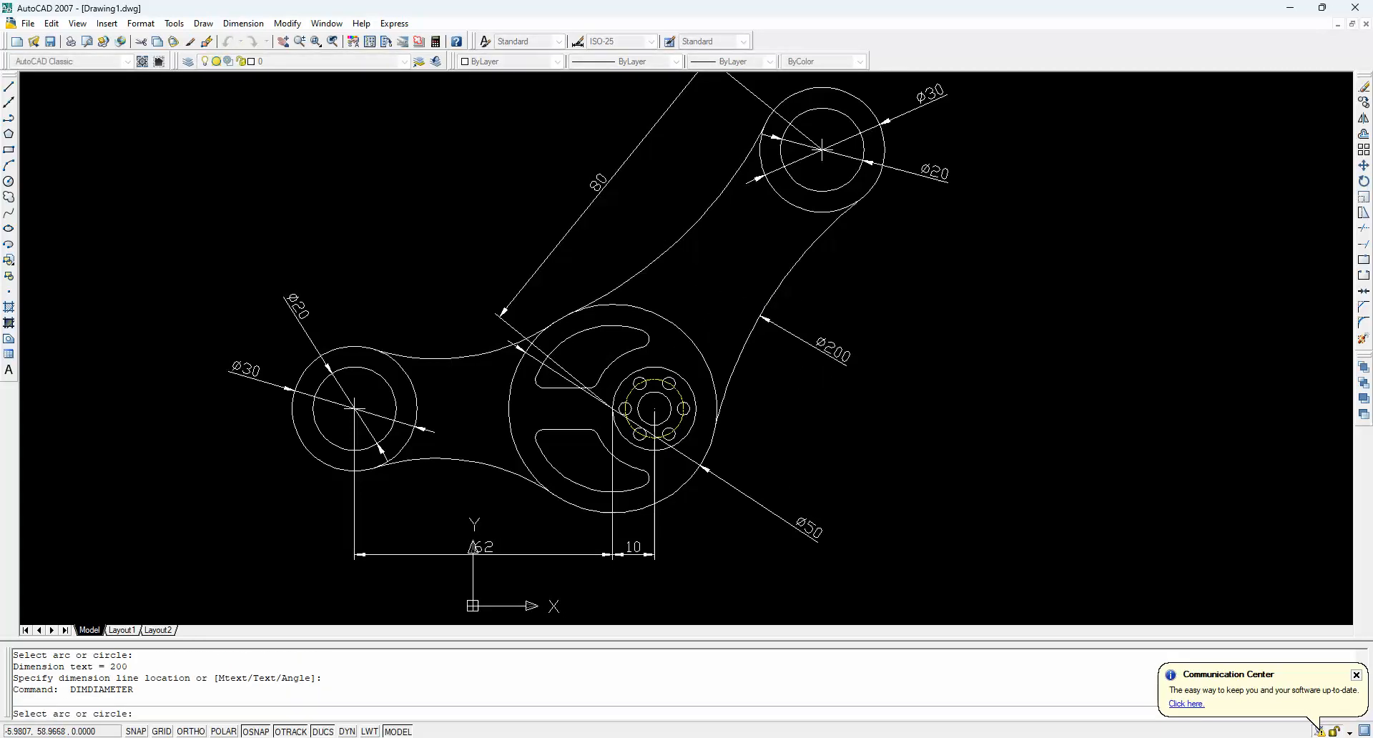
pyautogui.click(435, 355)
pyautogui.click(431, 290)
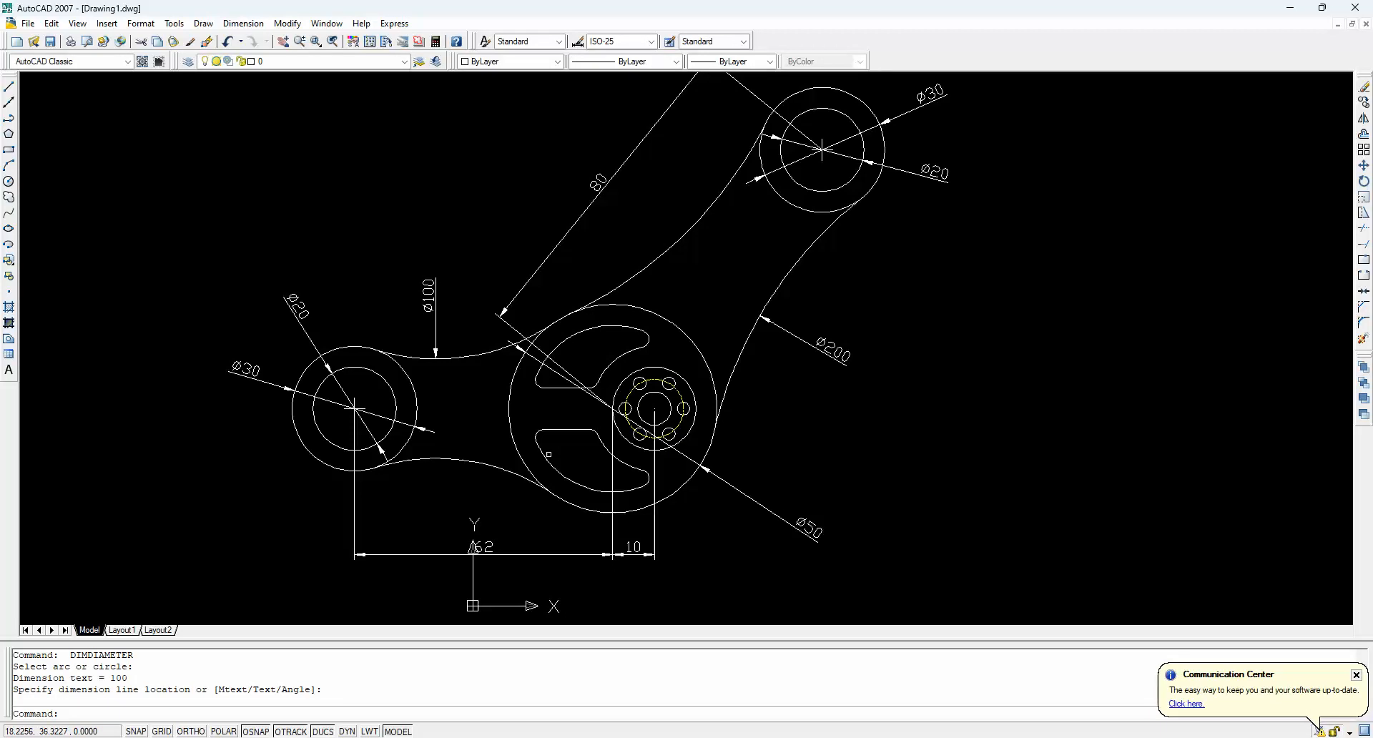
# Add diameter dimensions to the outer and inner arcs of the lower crescent cutout, placed below the large circle
pyautogui.scroll(3, 583, 470)
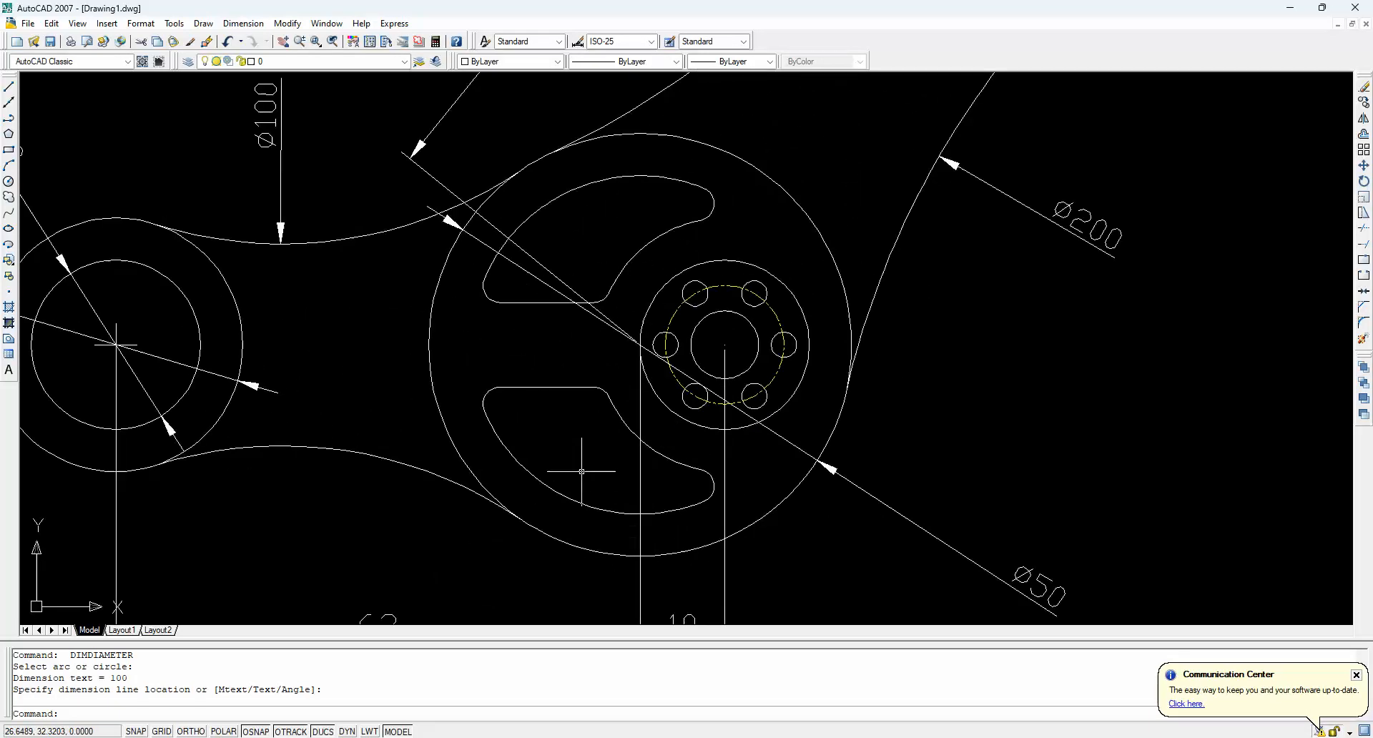
pyautogui.press('Return')
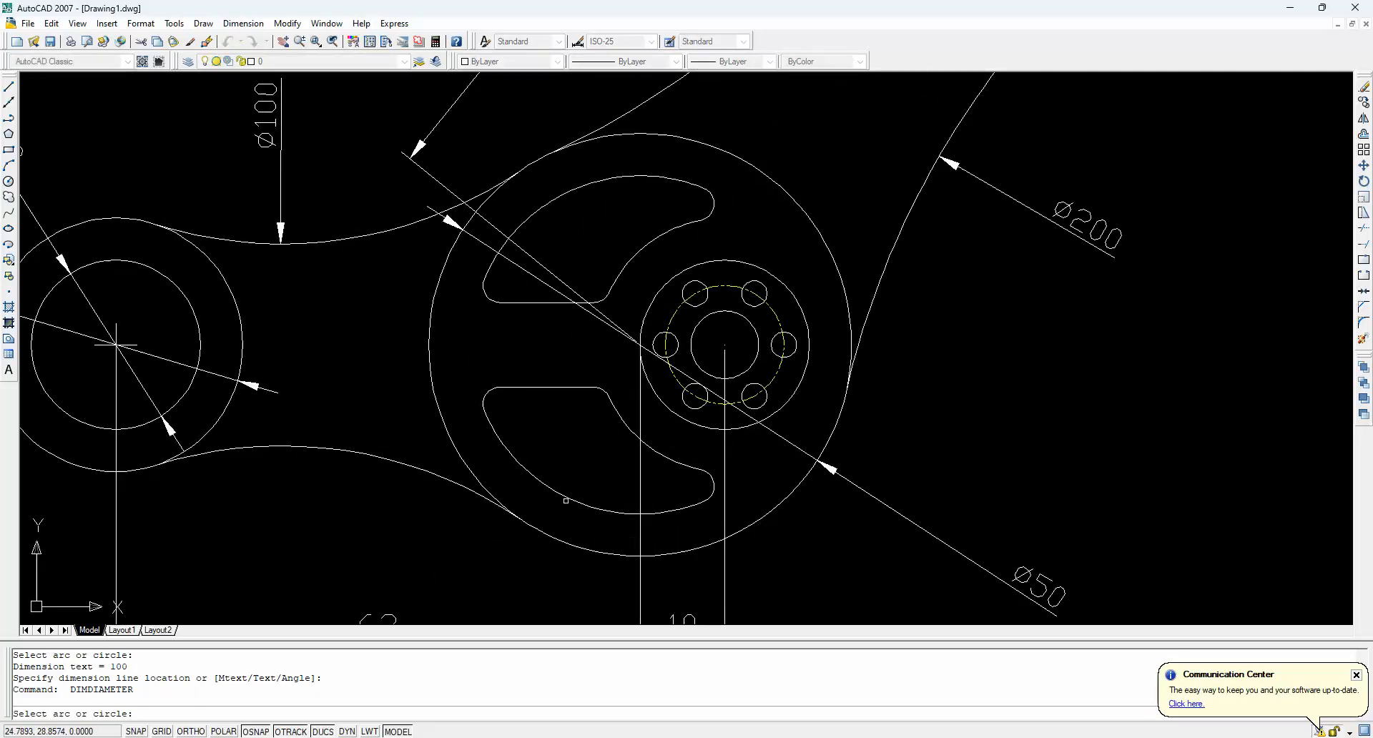
pyautogui.click(564, 495)
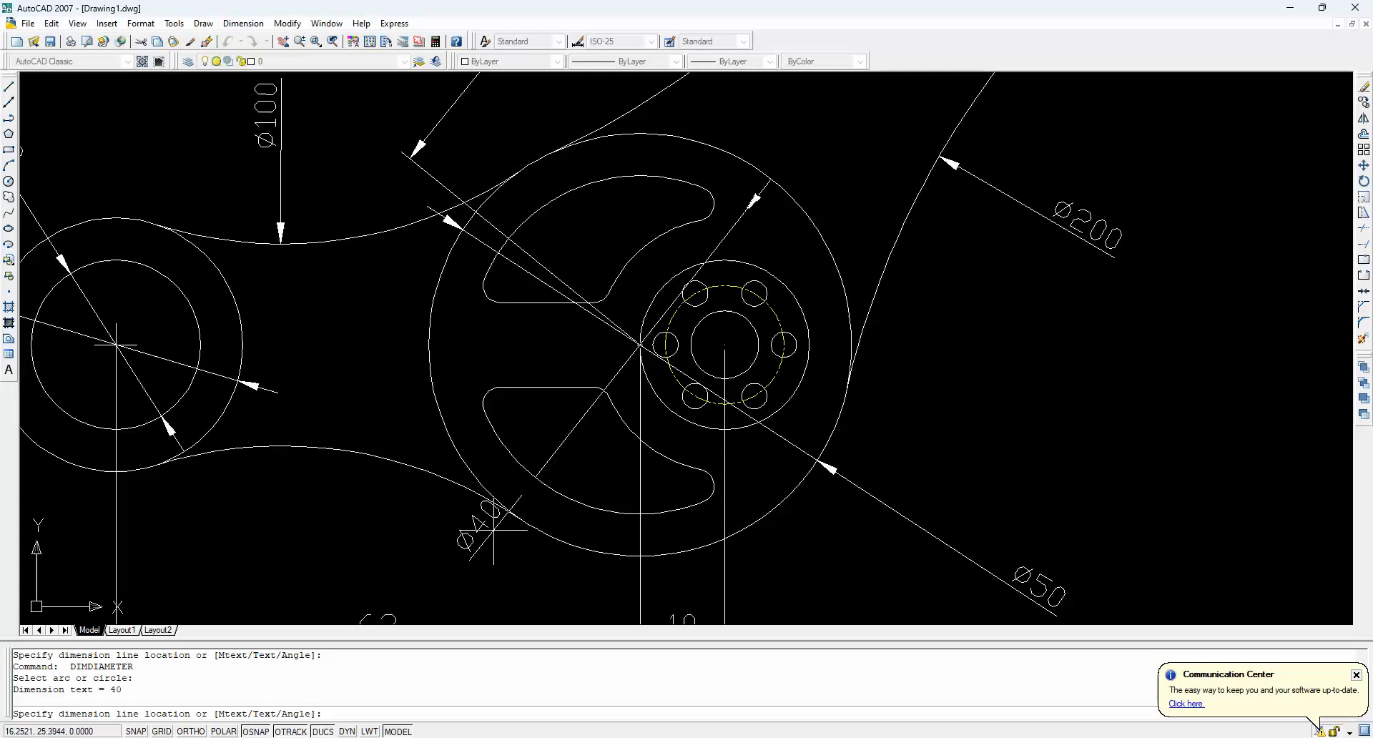
pyautogui.click(422, 557)
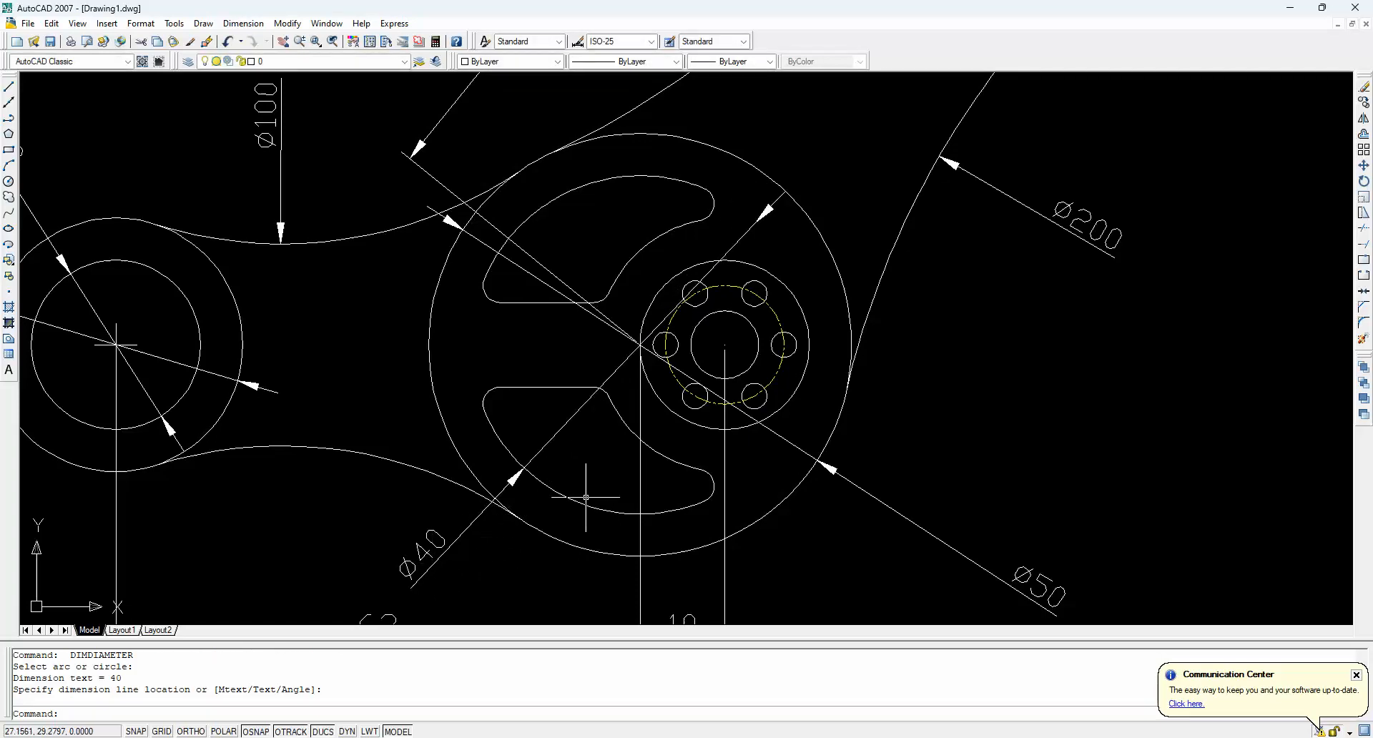
pyautogui.press('Return')
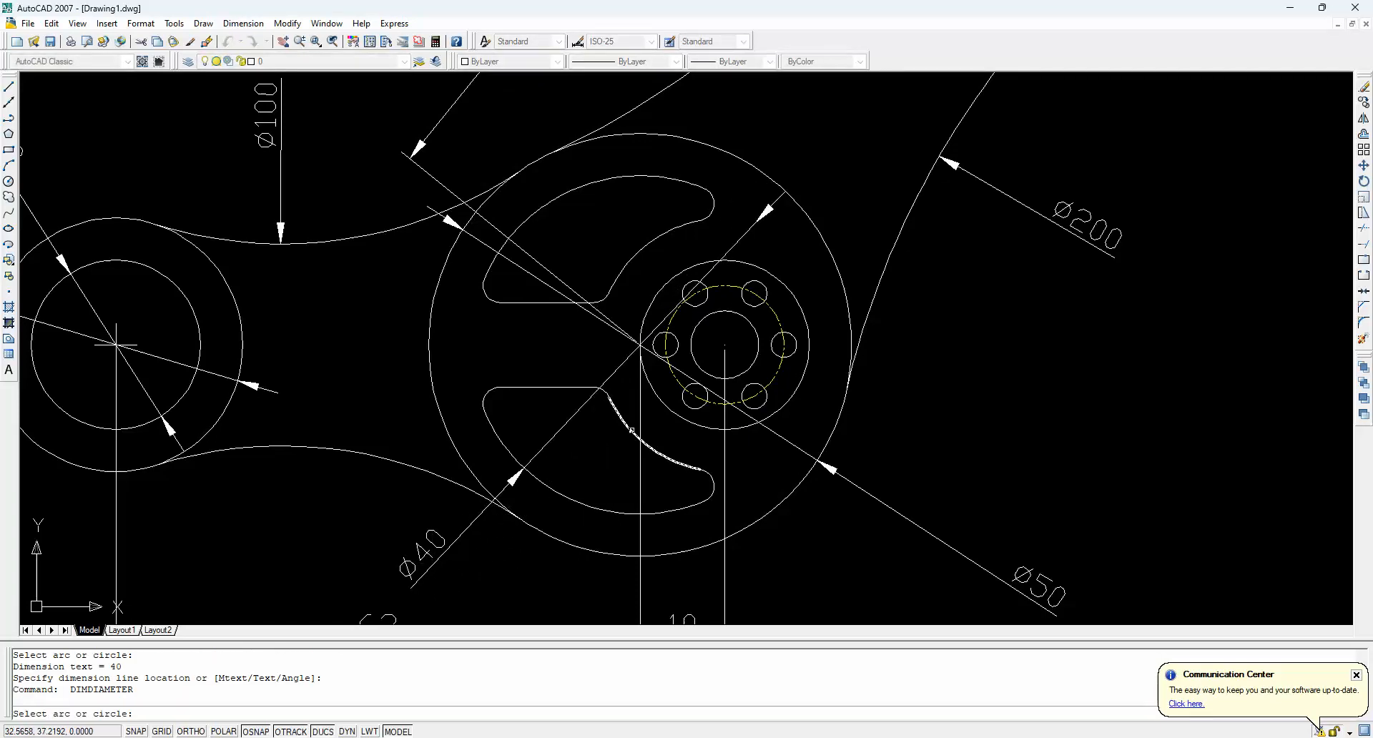
pyautogui.click(631, 430)
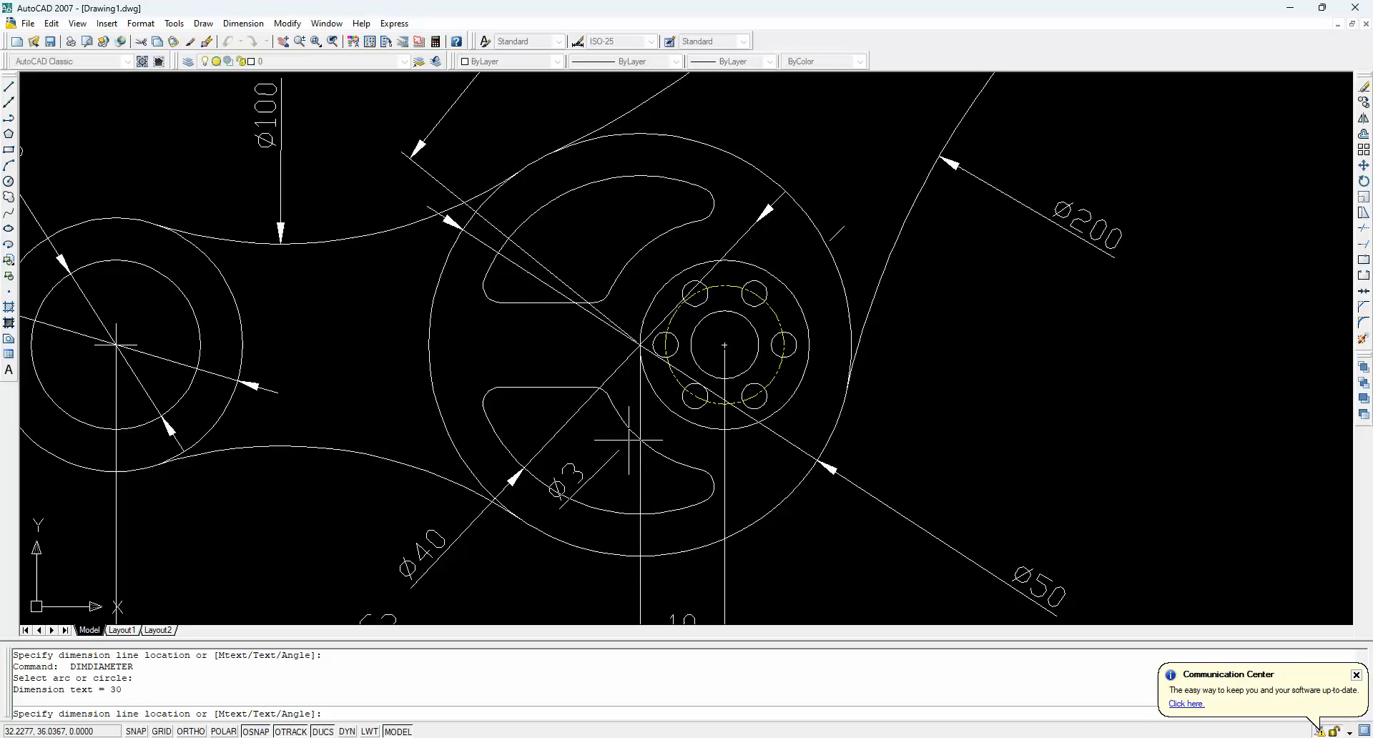
pyautogui.click(527, 580)
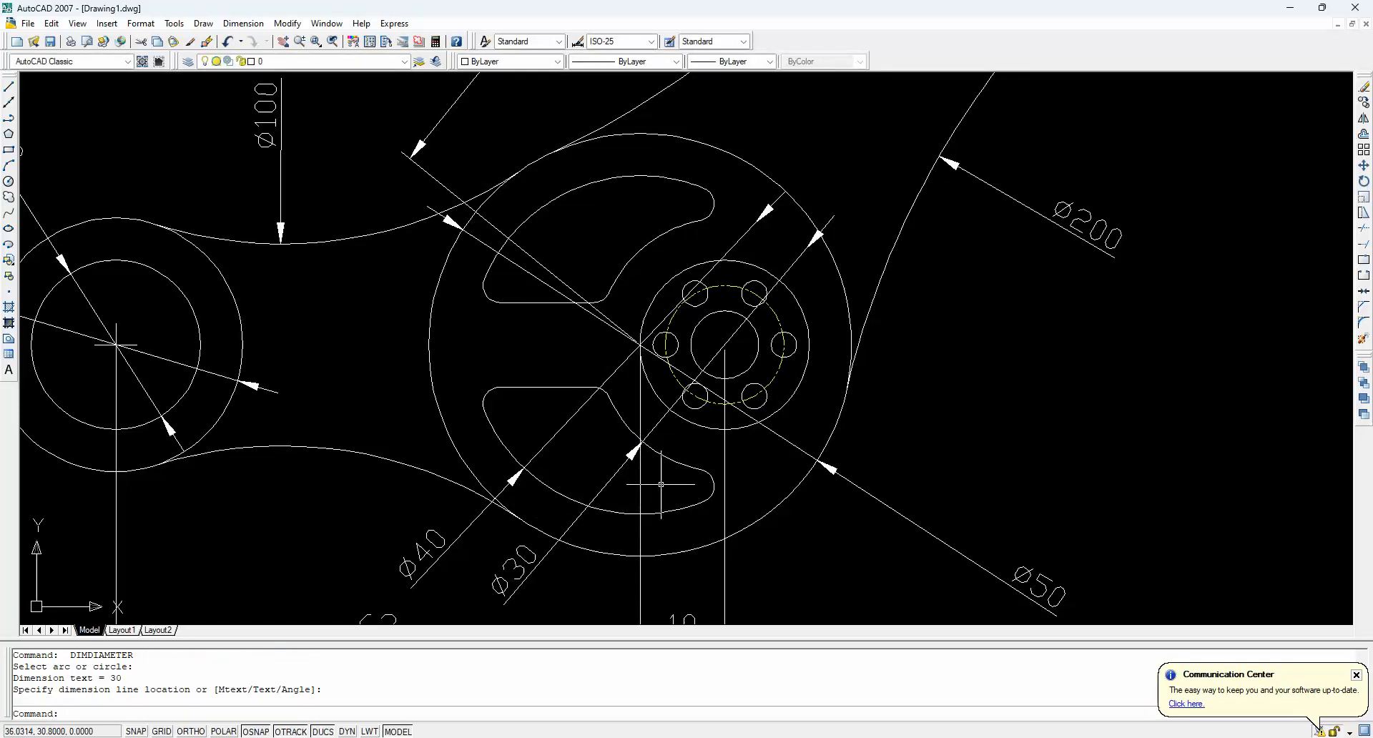
# Add a diameter dimension to the rounded tip of the lower crescent cutout
pyautogui.scroll(5, 660, 484)
pyautogui.press('Return')
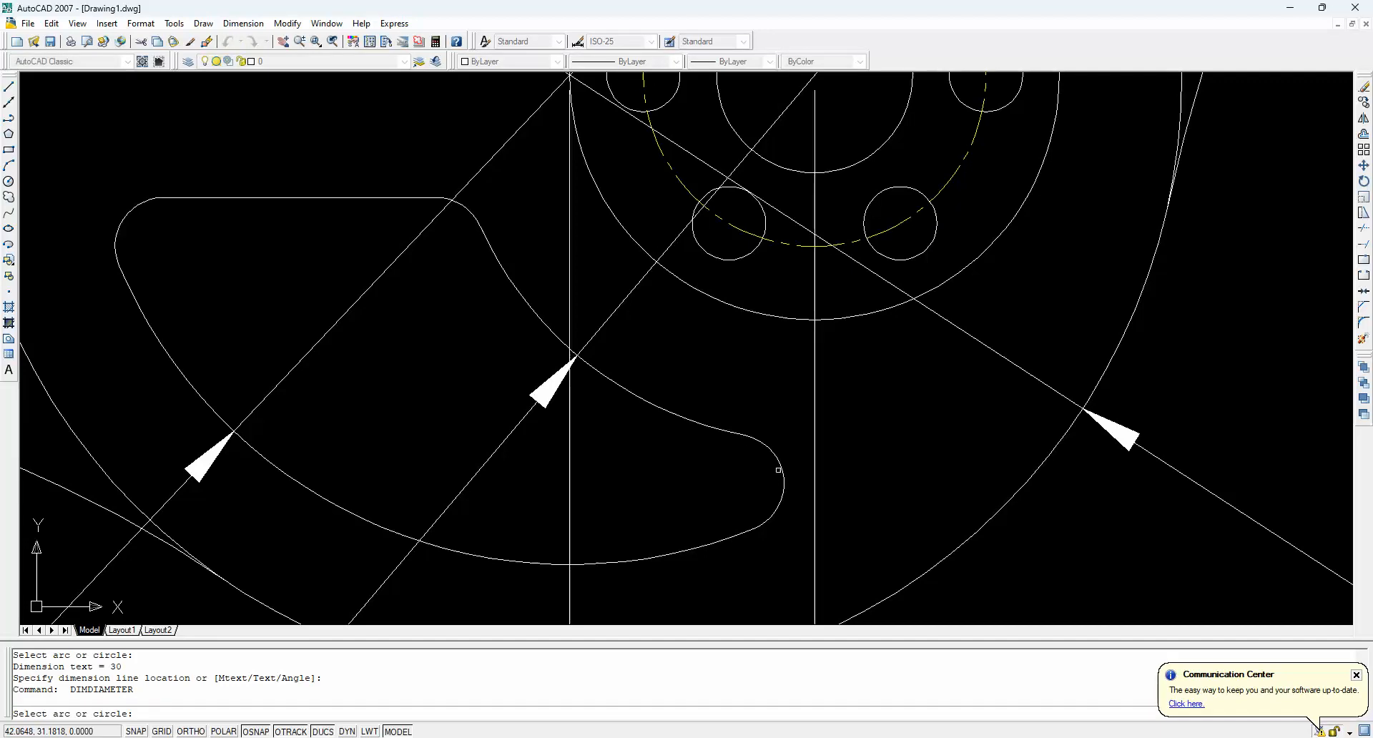
pyautogui.click(779, 470)
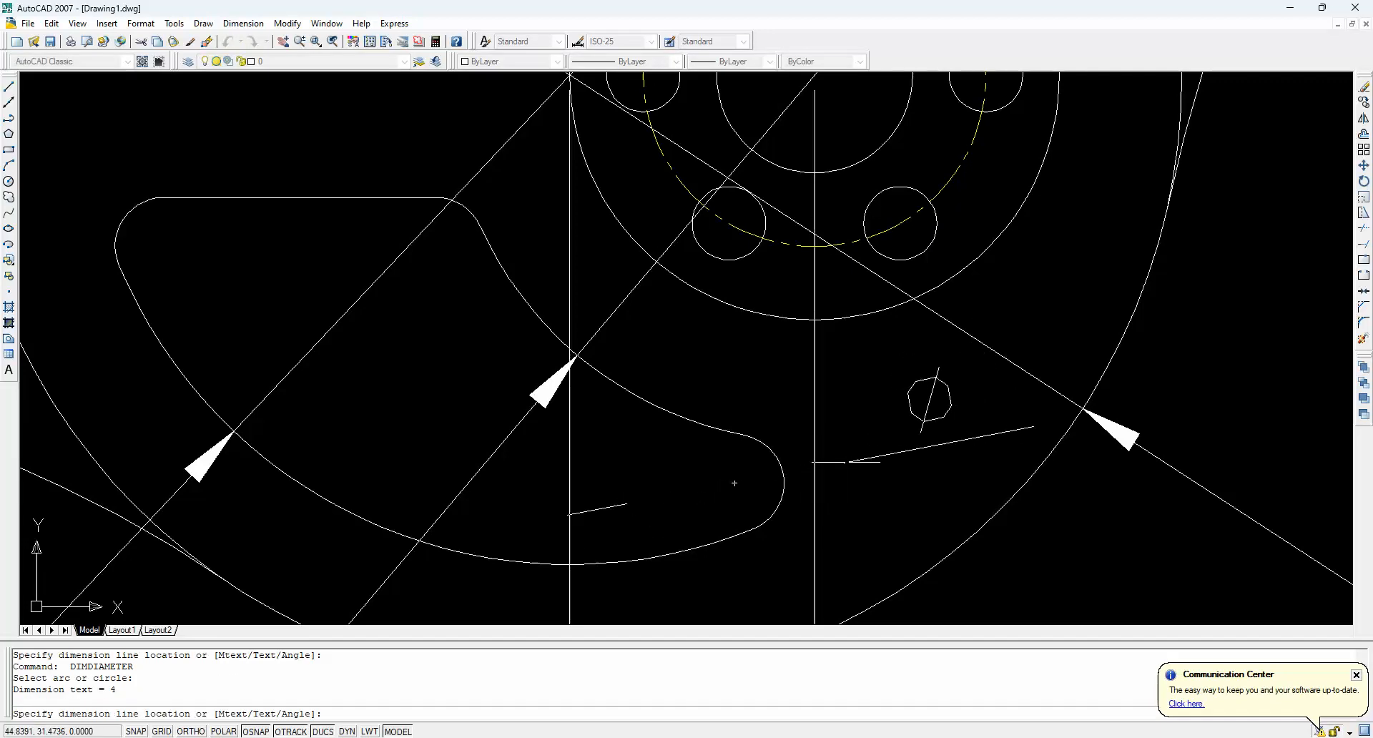
pyautogui.click(807, 473)
pyautogui.scroll(-6, 807, 473)
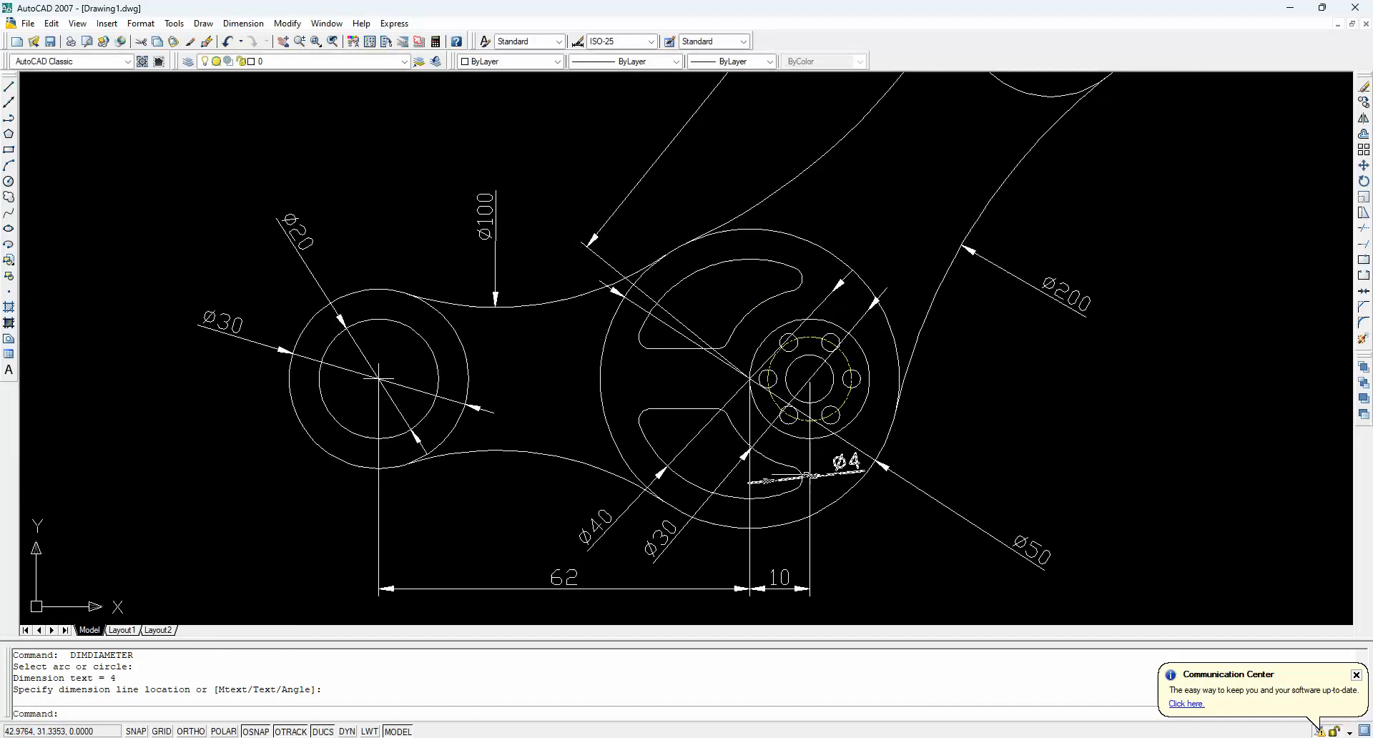
pyautogui.write('z')
pyautogui.press('Return')
pyautogui.write('a')
pyautogui.press('Return')
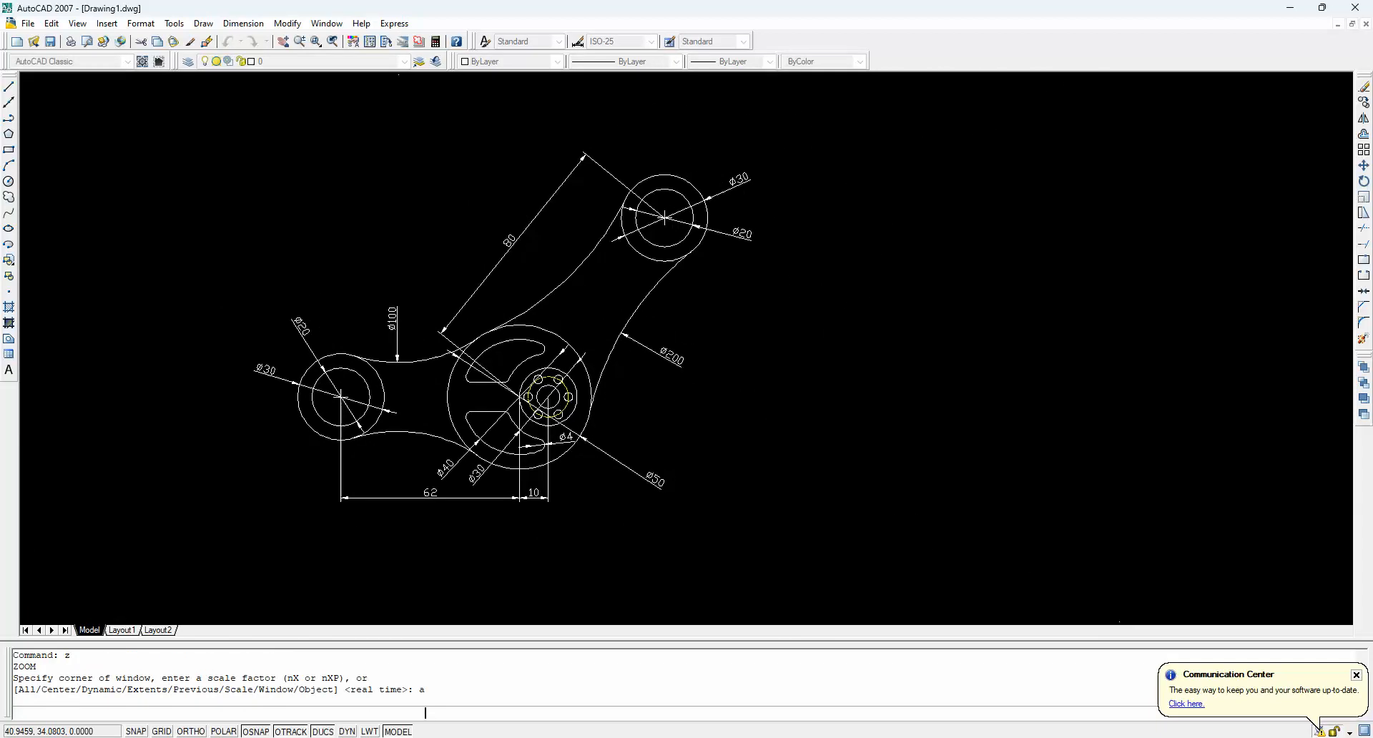